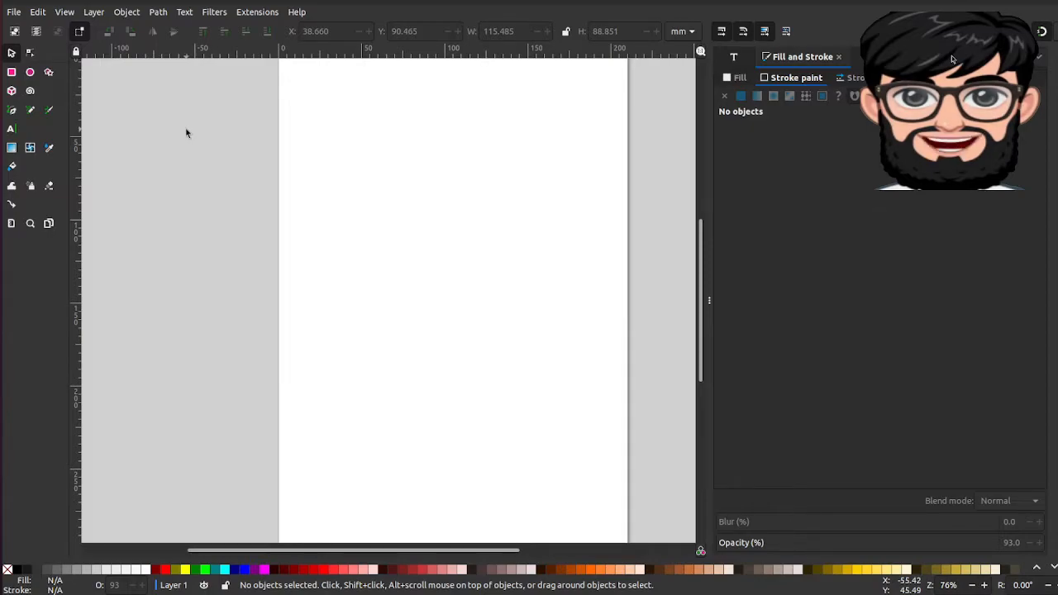
# - Draw a three-cornered polygon near the page's top edge and set its corner rounding to 0.750
pyautogui.click(48, 75)
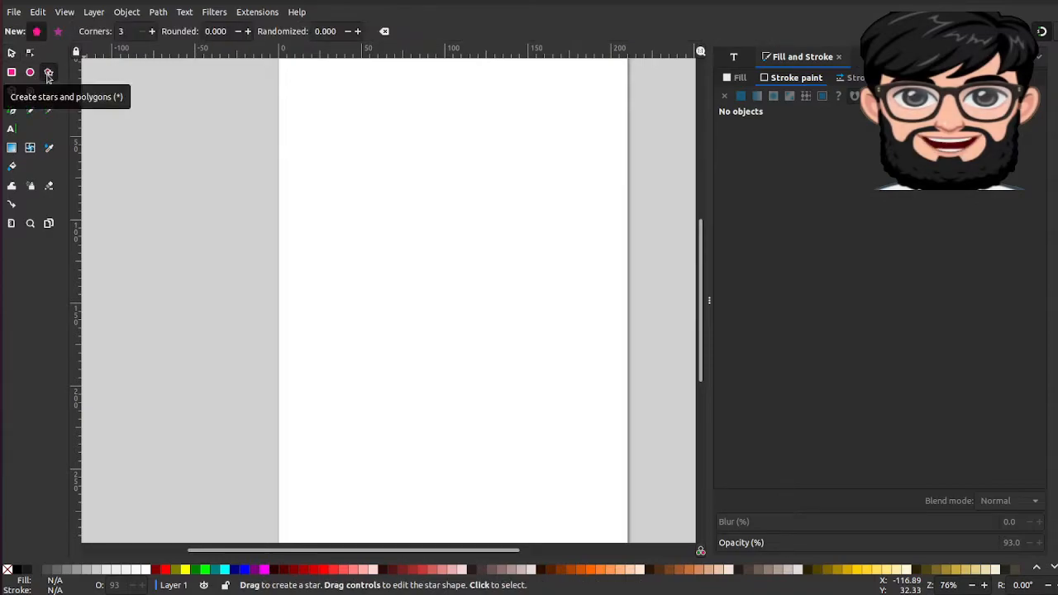
pyautogui.moveTo(338, 149)
pyautogui.mouseDown()
pyautogui.moveTo(406, 212)
pyautogui.moveTo(400, 172)
pyautogui.mouseUp()
pyautogui.click(260, 31)
pyautogui.click(261, 31)
pyautogui.click(260, 31)
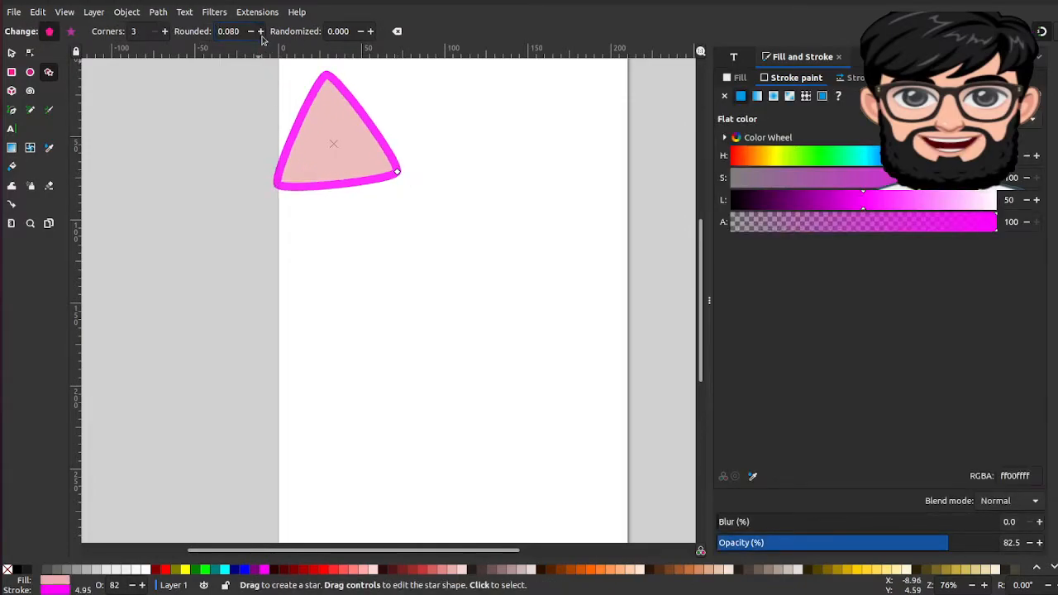
pyautogui.click(261, 34)
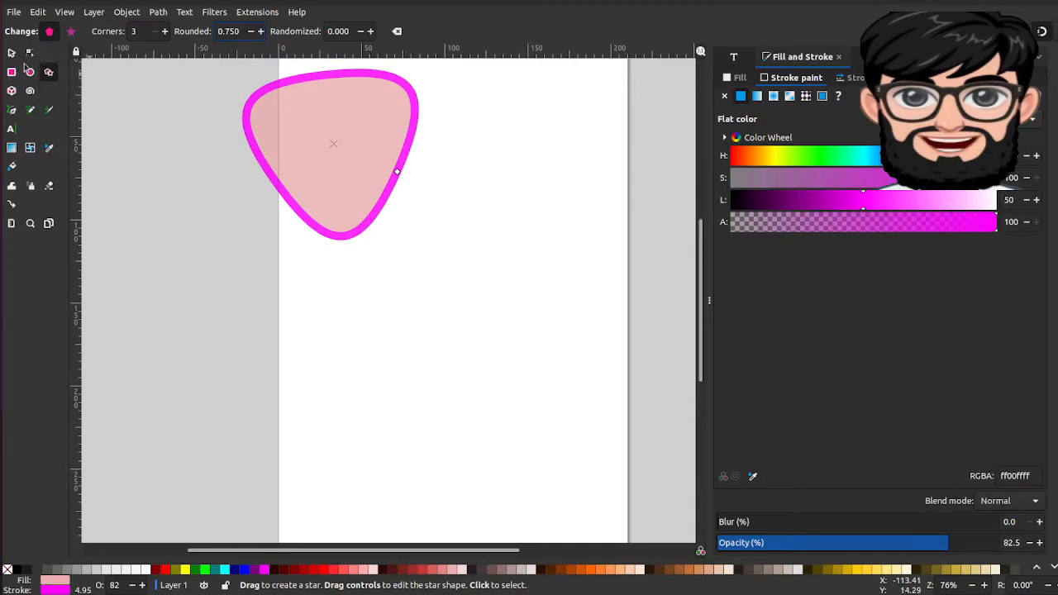
# - Move the rounded triangle fully onto the page and rotate it slightly until its upper edge is level
pyautogui.click(11, 53)
pyautogui.moveTo(320, 78); pyautogui.dragTo(408, 142)
pyautogui.click(486, 142)
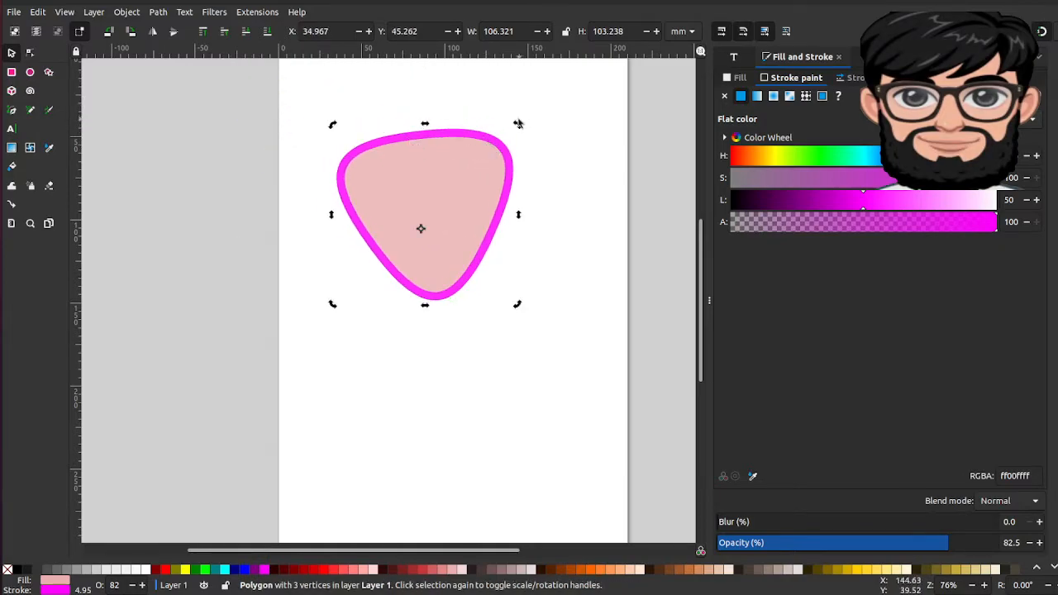
pyautogui.press('Escape')
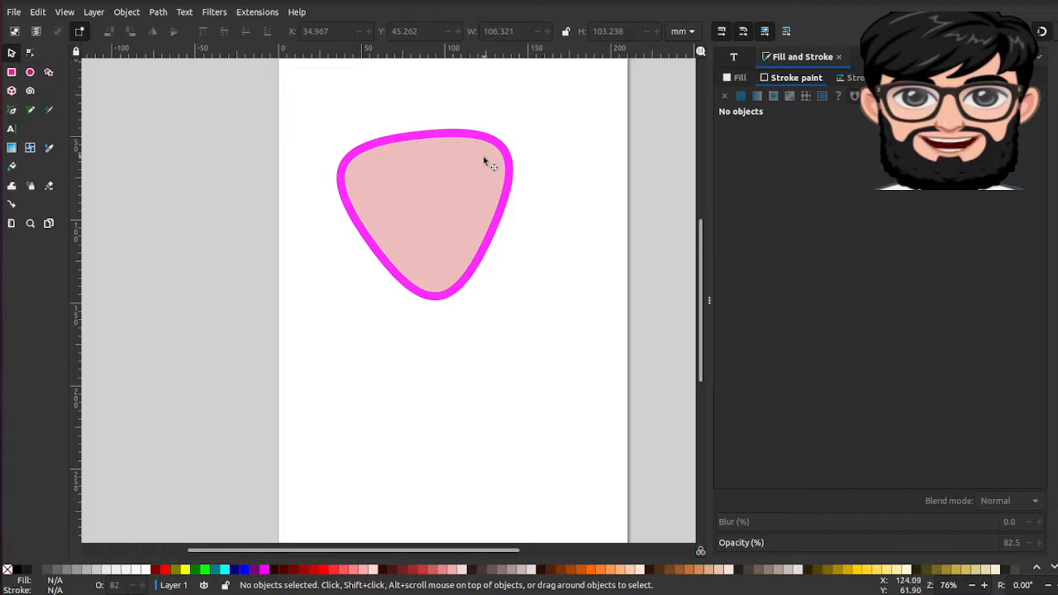
pyautogui.click(511, 147)
pyautogui.moveTo(519, 132); pyautogui.dragTo(526, 143)
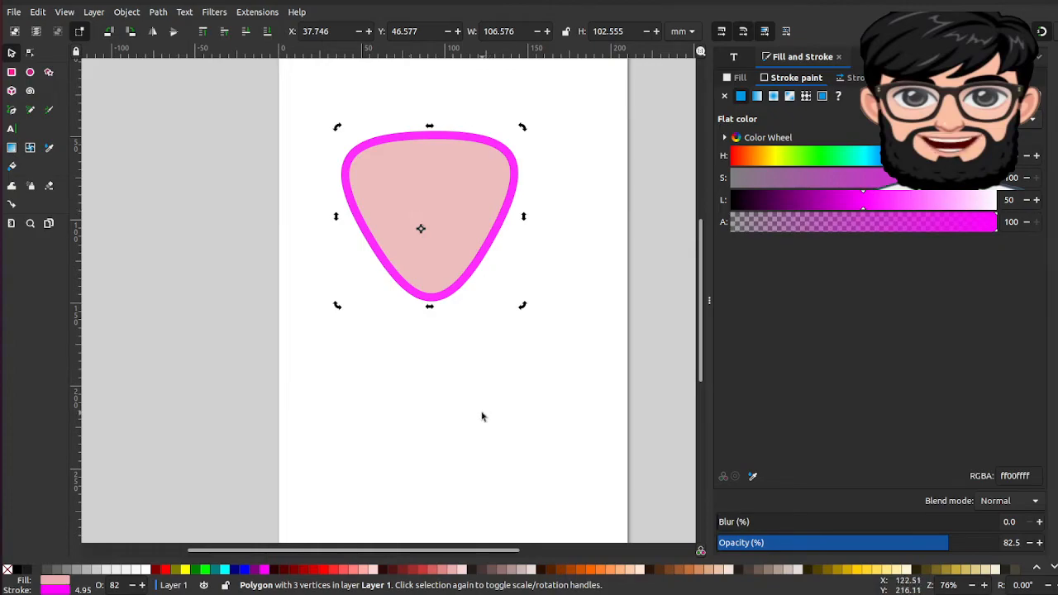
# - Undo the rotation, move, rounding and creation of the triangle until the page is empty
pyautogui.hotkey('ctrl', 'z')
pyautogui.hotkey('ctrl', 'z')
pyautogui.hotkey('ctrl', 'z')
pyautogui.hotkey('ctrl', 'z')
pyautogui.hotkey('ctrl', 'z')
pyautogui.hotkey('ctrl', 'z')
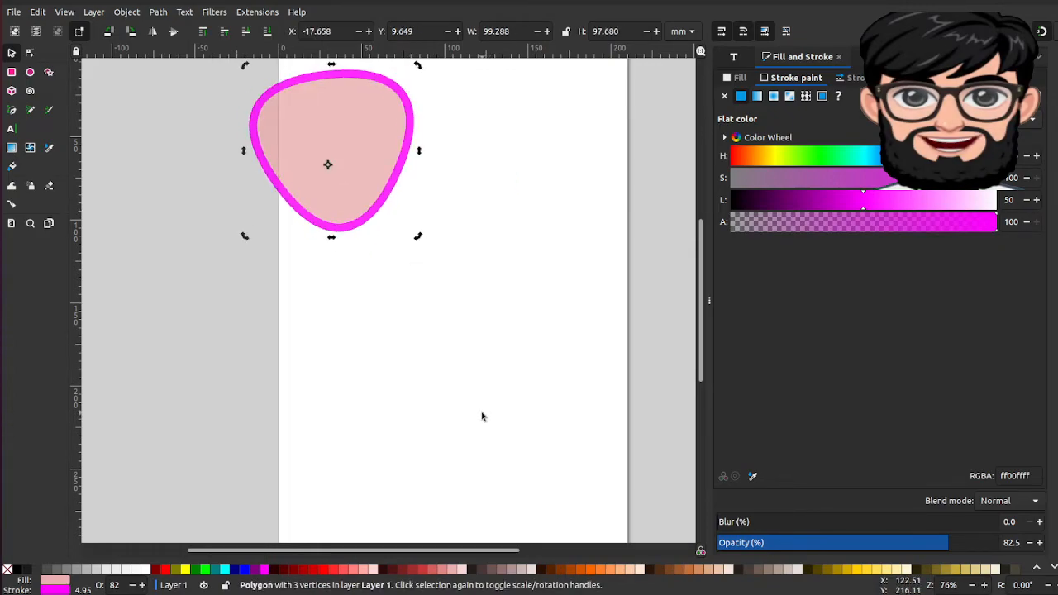
pyautogui.hotkey('ctrl', 'z')
pyautogui.hotkey('ctrl', 'z')
pyautogui.hotkey('ctrl', 'z')
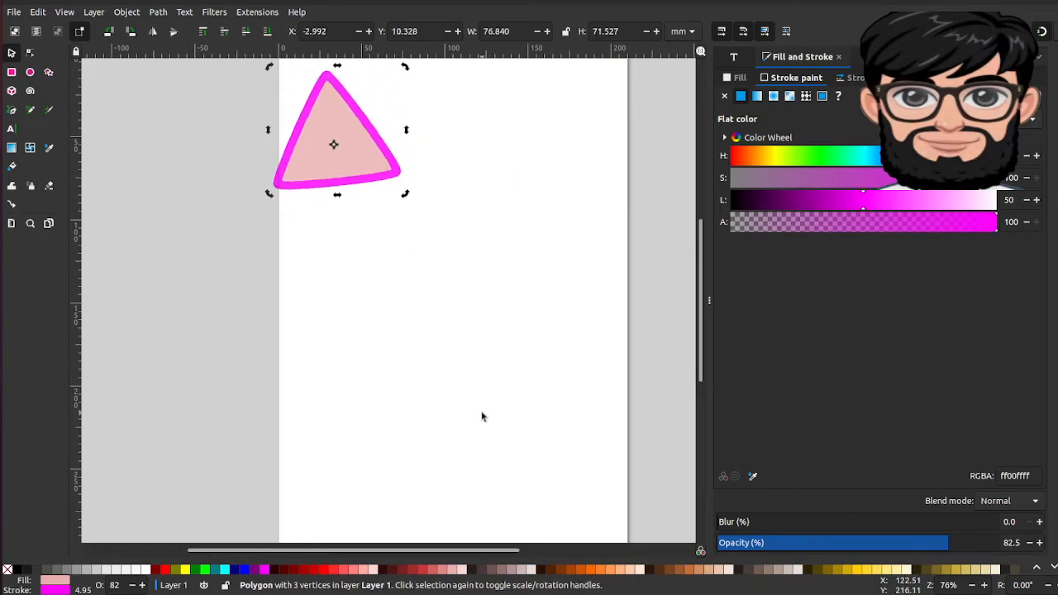
pyautogui.hotkey('ctrl', 'z')
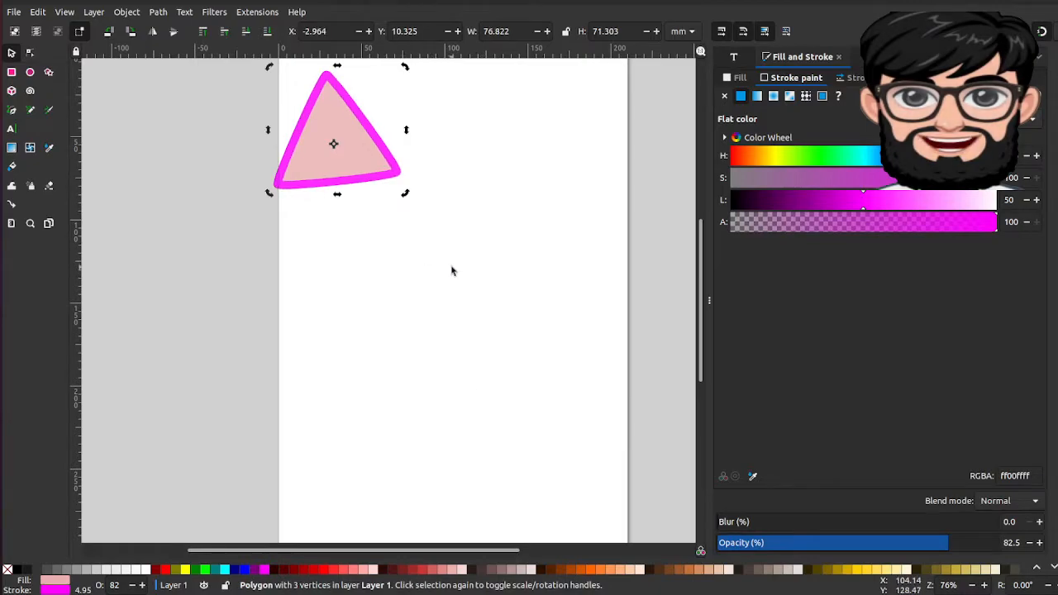
pyautogui.hotkey('ctrl', 'z')
pyautogui.press('Delete')
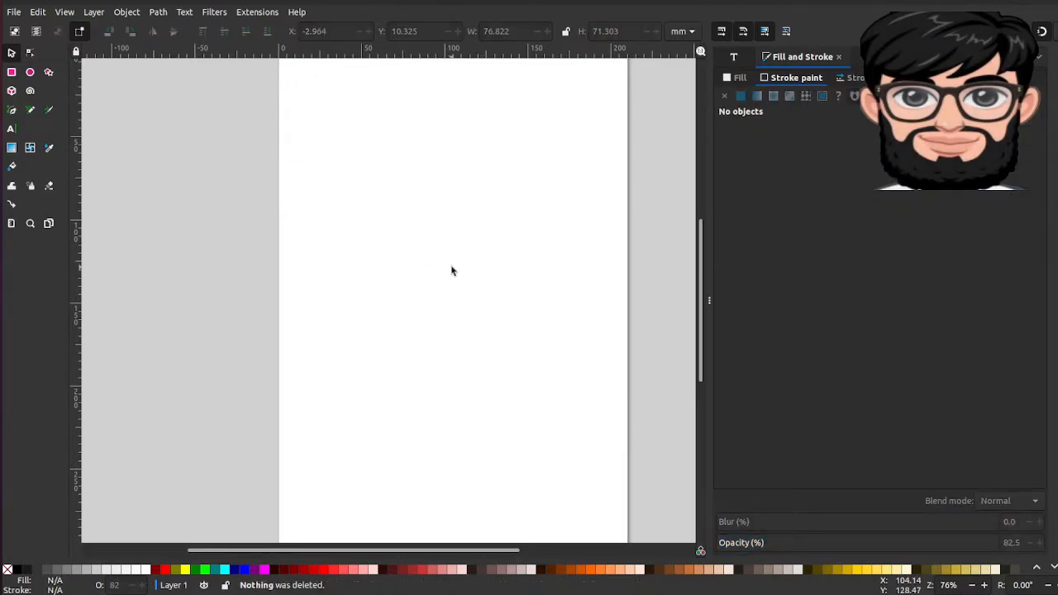
# - Create a grey circle without stroke, about 90 mm in diameter, in the upper part of the page
pyautogui.click(30, 73)
pyautogui.moveTo(328, 154)
pyautogui.mouseDown()
pyautogui.moveTo(446, 253)
pyautogui.moveTo(445, 294)
pyautogui.moveTo(429, 274)
pyautogui.moveTo(426, 236)
pyautogui.moveTo(392, 210)
pyautogui.moveTo(425, 229)
pyautogui.moveTo(421, 239)
pyautogui.mouseUp()
pyautogui.click(12, 52)
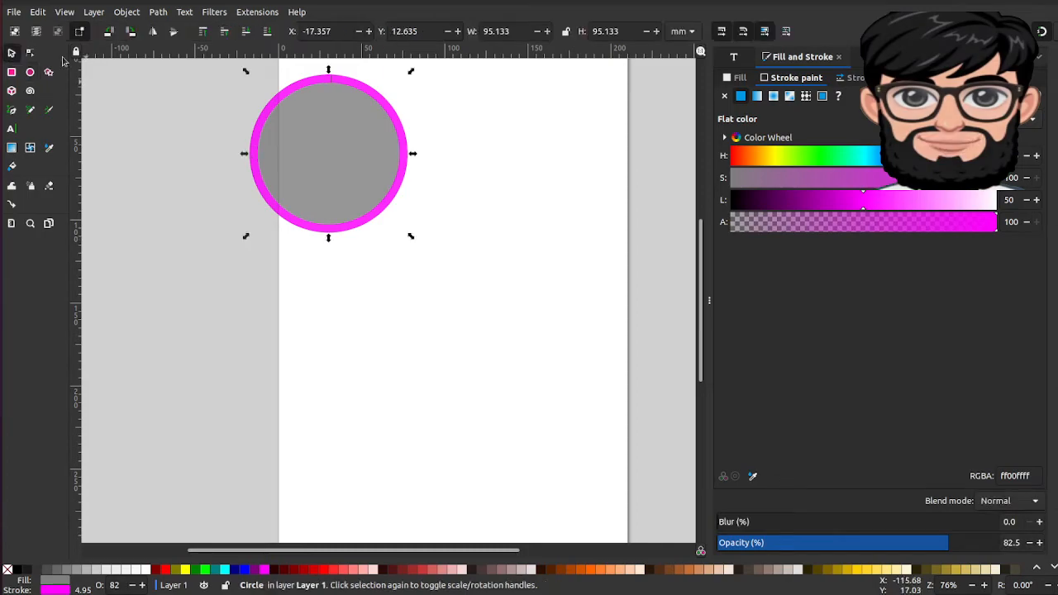
pyautogui.moveTo(327, 148); pyautogui.dragTo(389, 218)
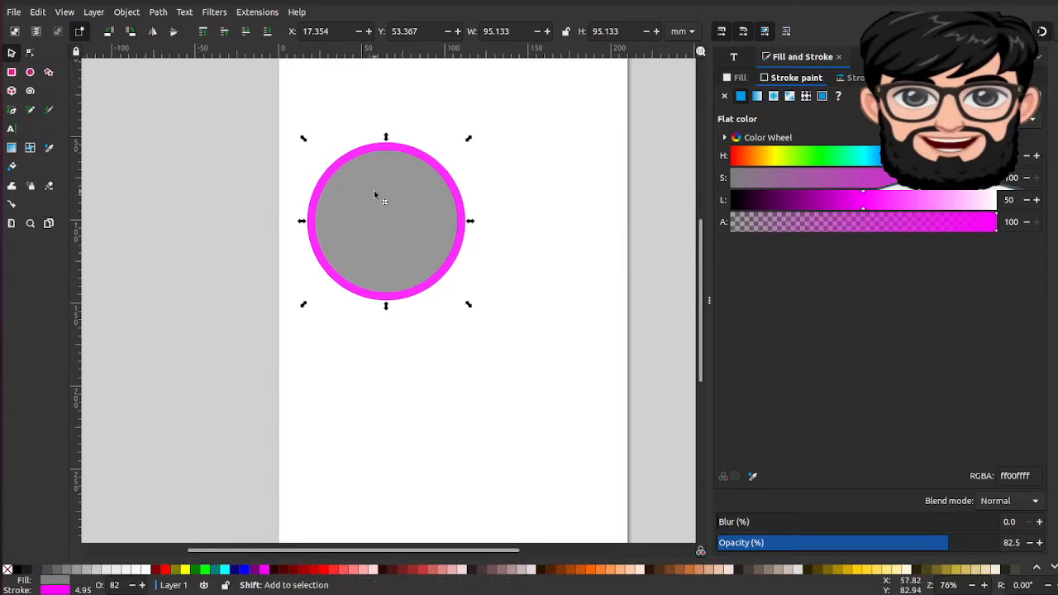
pyautogui.keyDown('shift'); pyautogui.click(7, 570); pyautogui.keyUp('shift')
# - Paste a copy of the circle and nudge it level with the original, overlapping its right side at about X 57.9, Y 55.9 mm
pyautogui.click(407, 256)
pyautogui.hotkey('ctrl', 'v')
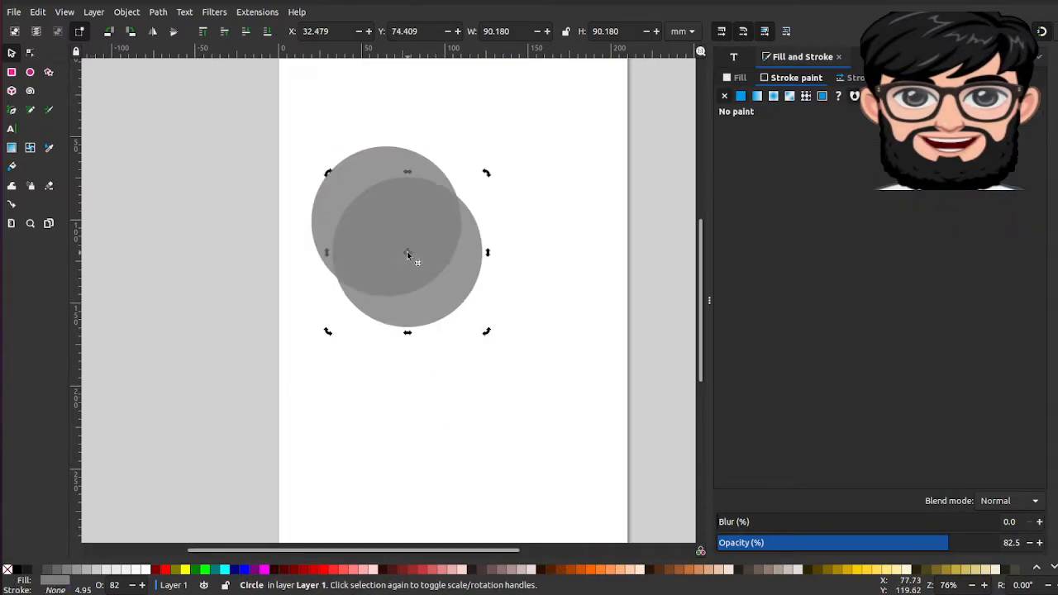
pyautogui.press('Up')
pyautogui.press('Up')
pyautogui.press('Up')
pyautogui.press('Up')
pyautogui.press('Up')
pyautogui.press('Up')
pyautogui.press('Up')
pyautogui.press('Up')
pyautogui.press('Up')
pyautogui.press('Up')
pyautogui.press('Up')
pyautogui.press('Up')
pyautogui.press('Up')
pyautogui.press('Up')
pyautogui.press('Up')
pyautogui.press('Up')
pyautogui.press('Up')
pyautogui.press('Up')
pyautogui.press('Up')
pyautogui.press('Up')
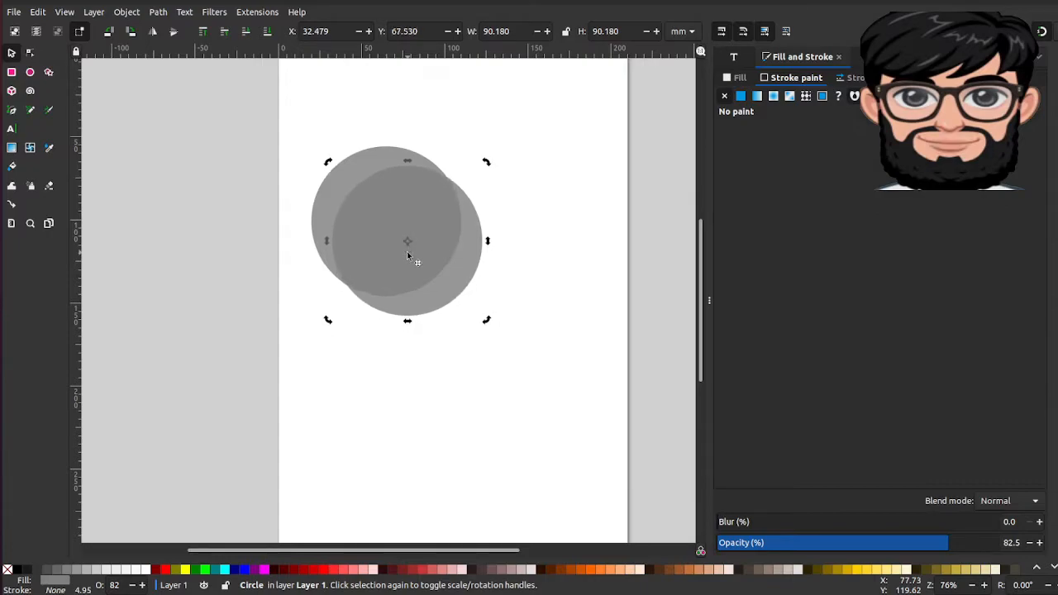
pyautogui.press('Down')
pyautogui.press('Down')
pyautogui.press('Down')
pyautogui.press('Down')
pyautogui.press('Down')
pyautogui.press('Down')
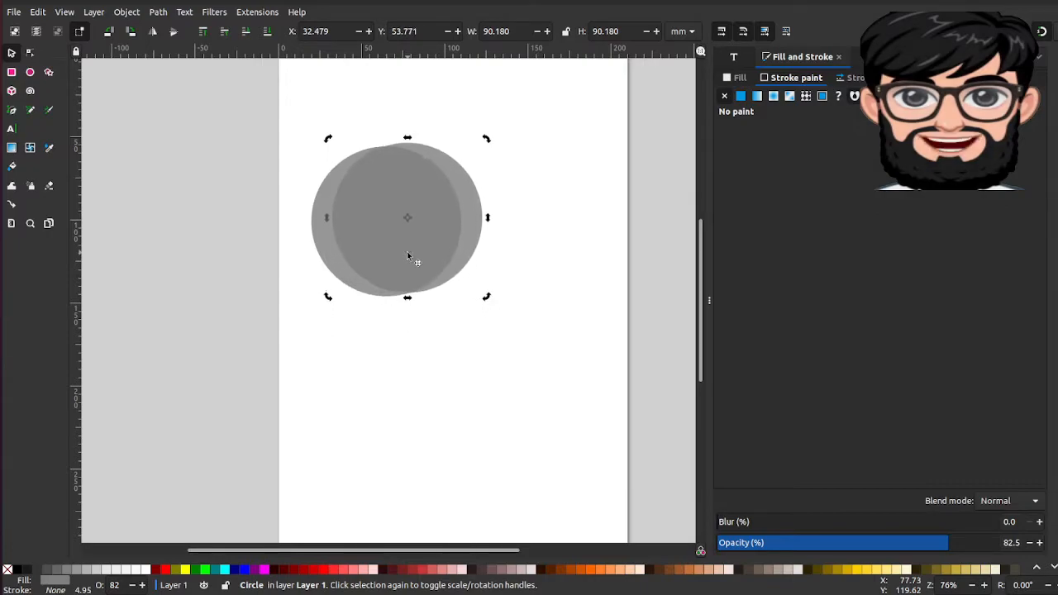
pyautogui.press('Right')
pyautogui.press('Right')
pyautogui.press('Right')
pyautogui.press('Right')
pyautogui.press('Right')
pyautogui.press('Right')
pyautogui.press('Right')
pyautogui.press('Right')
pyautogui.press('Right')
pyautogui.press('Right')
pyautogui.press('Right')
pyautogui.press('Right')
pyautogui.press('Right')
pyautogui.press('Right')
pyautogui.press('Right')
pyautogui.press('Right')
pyautogui.press('Right')
pyautogui.press('Right')
pyautogui.press('Right')
pyautogui.press('Right')
pyautogui.press('Right')
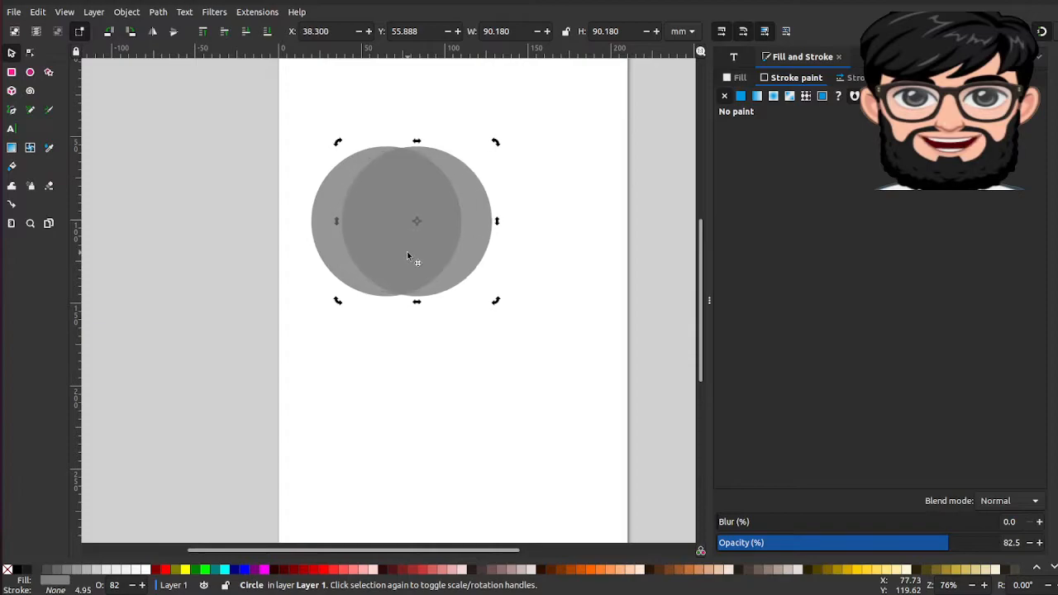
pyautogui.press('Right')
pyautogui.press('Right')
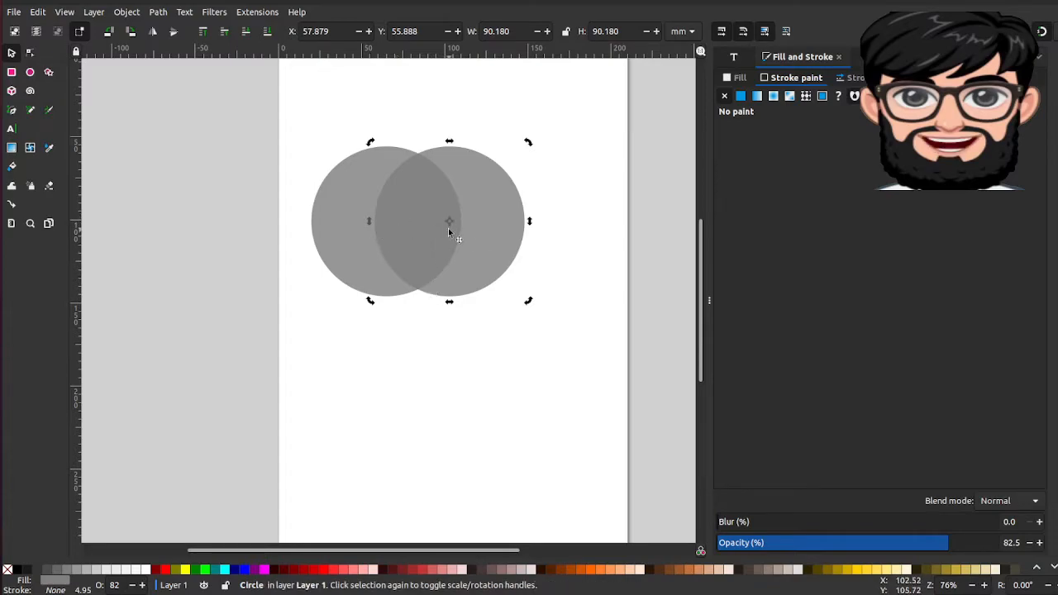
# - Paste a third circle and nudge it centrally below the other two, overlapping both, at about X 40.3, Y 91.8 mm
pyautogui.click(491, 264)
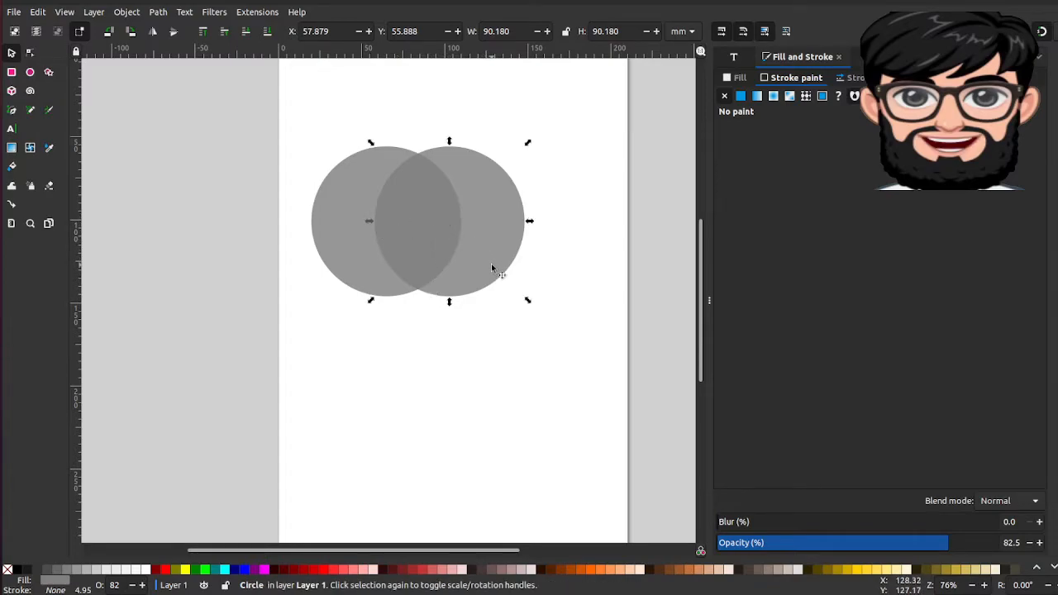
pyautogui.hotkey('ctrl', 'v')
pyautogui.press('Left')
pyautogui.press('Left')
pyautogui.press('Left')
pyautogui.press('Left')
pyautogui.press('Left')
pyautogui.press('Left')
pyautogui.press('Left')
pyautogui.press('Left')
pyautogui.press('Left')
pyautogui.press('Left')
pyautogui.press('Left')
pyautogui.press('Left')
pyautogui.press('Left')
pyautogui.press('Left')
pyautogui.press('Left')
pyautogui.press('Left')
pyautogui.press('Left')
pyautogui.press('Left')
pyautogui.press('Left')
pyautogui.press('Left')
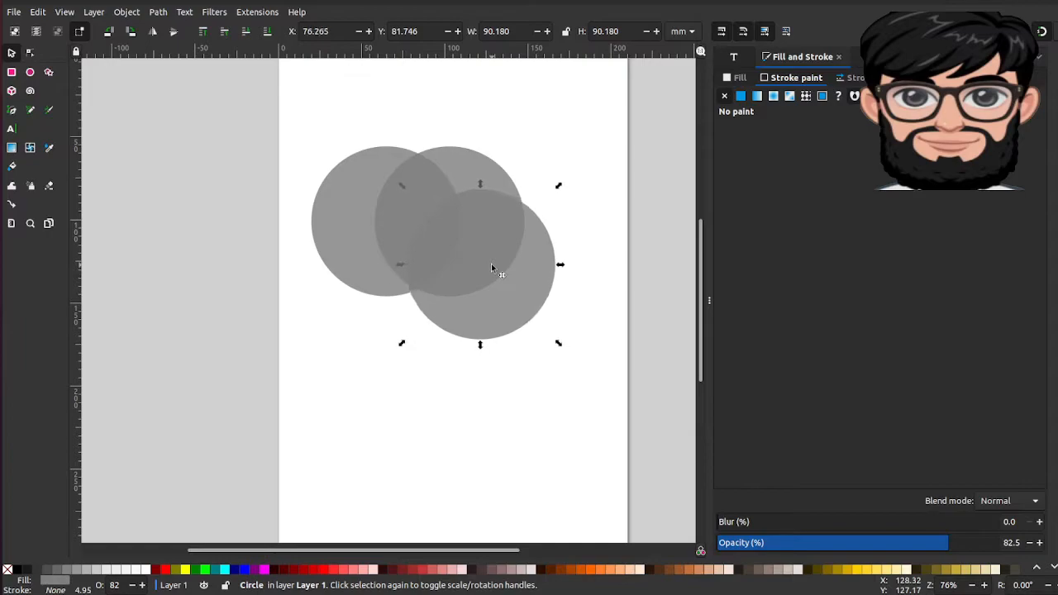
pyautogui.press('Left')
pyautogui.press('Left')
pyautogui.press('Left')
pyautogui.press('Left')
pyautogui.press('Left')
pyautogui.press('Left')
pyautogui.press('Left')
pyautogui.press('Left')
pyautogui.press('Left')
pyautogui.press('Left')
pyautogui.press('Down')
pyautogui.press('Left')
pyautogui.press('Left')
pyautogui.press('Left')
pyautogui.press('Left')
pyautogui.press('Left')
pyautogui.press('Left')
pyautogui.press('Left')
pyautogui.press('Left')
pyautogui.press('Left')
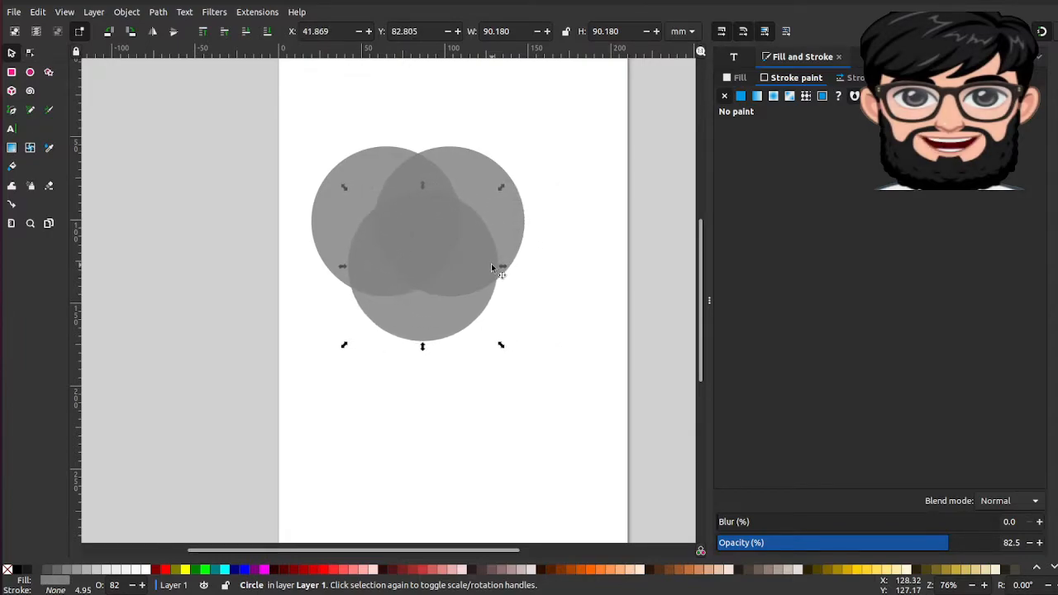
pyautogui.press('Down')
pyautogui.press('Down')
pyautogui.press('Down')
pyautogui.press('Down')
pyautogui.press('Down')
pyautogui.press('Down')
pyautogui.press('Down')
pyautogui.press('Down')
pyautogui.press('Down')
pyautogui.press('Down')
pyautogui.press('Down')
pyautogui.press('Down')
pyautogui.press('Down')
pyautogui.press('Down')
pyautogui.press('Down')
pyautogui.press('Down')
pyautogui.press('Down')
pyautogui.press('Down')
pyautogui.press('Left')
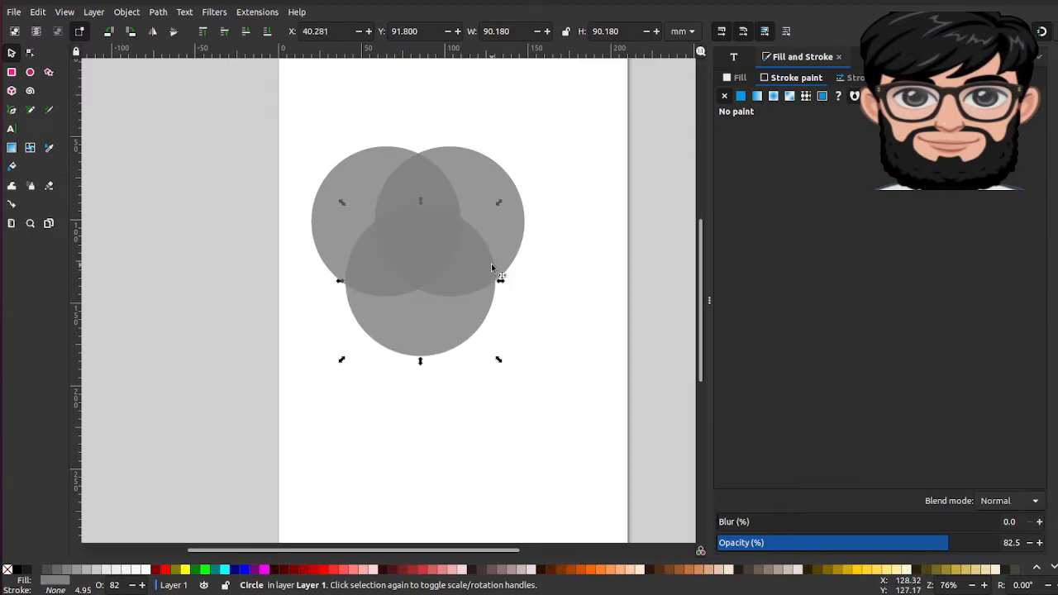
# - Nudge the upper-right circle further right to about X 61.1 mm
pyautogui.click(499, 180)
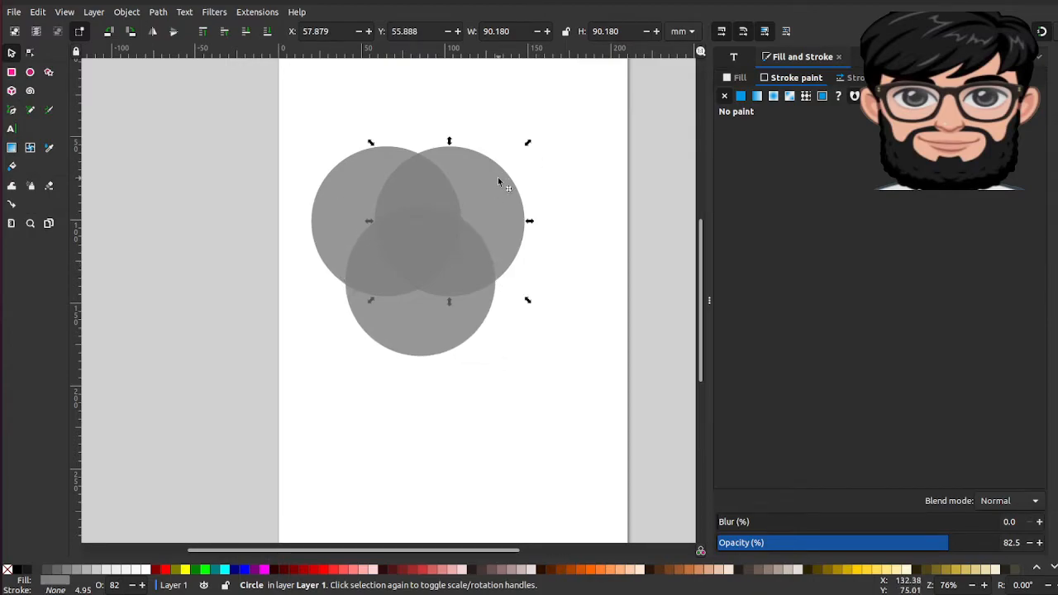
pyautogui.press('Right')
pyautogui.press('Right')
pyautogui.press('Right')
pyautogui.press('Right')
pyautogui.press('Right')
pyautogui.press('Right')
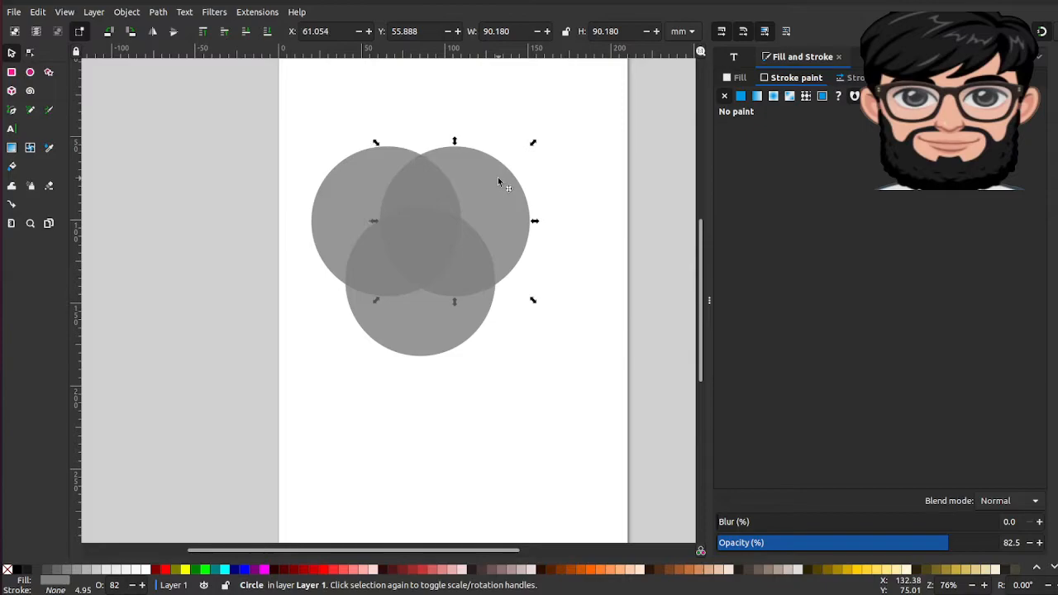
# - Nudge the lowest circle right to about X 42.9 mm to center it beneath the upper pair
pyautogui.click(423, 345)
pyautogui.press('Right')
pyautogui.press('Right')
pyautogui.press('Right')
pyautogui.press('Right')
pyautogui.press('Right')
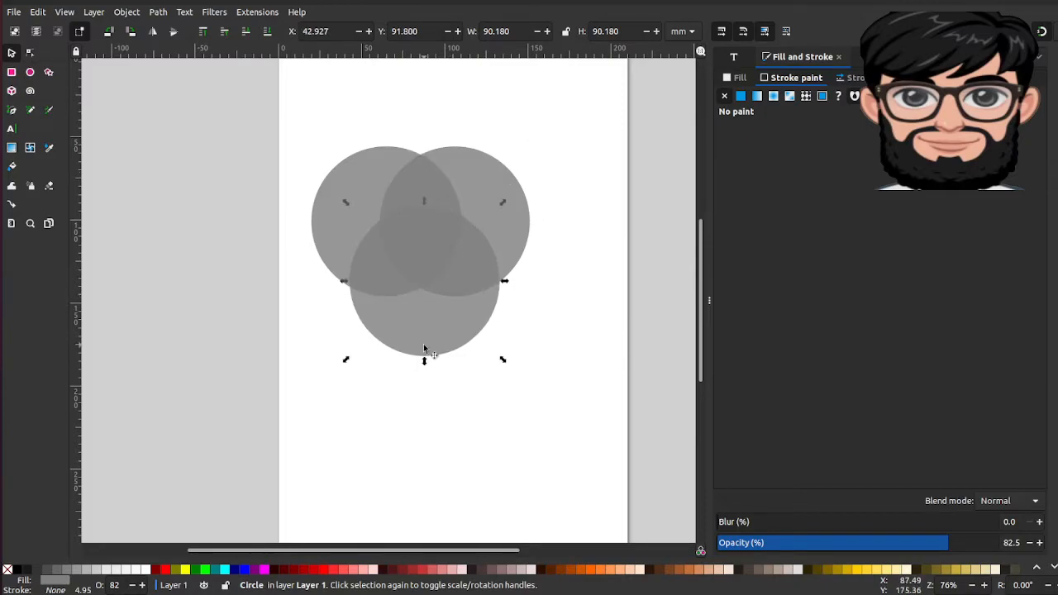
pyautogui.press('Right')
pyautogui.press('Left')
# - Try to center the two upper circles on a common vertical axis, and undo the alignment
pyautogui.click(359, 172)
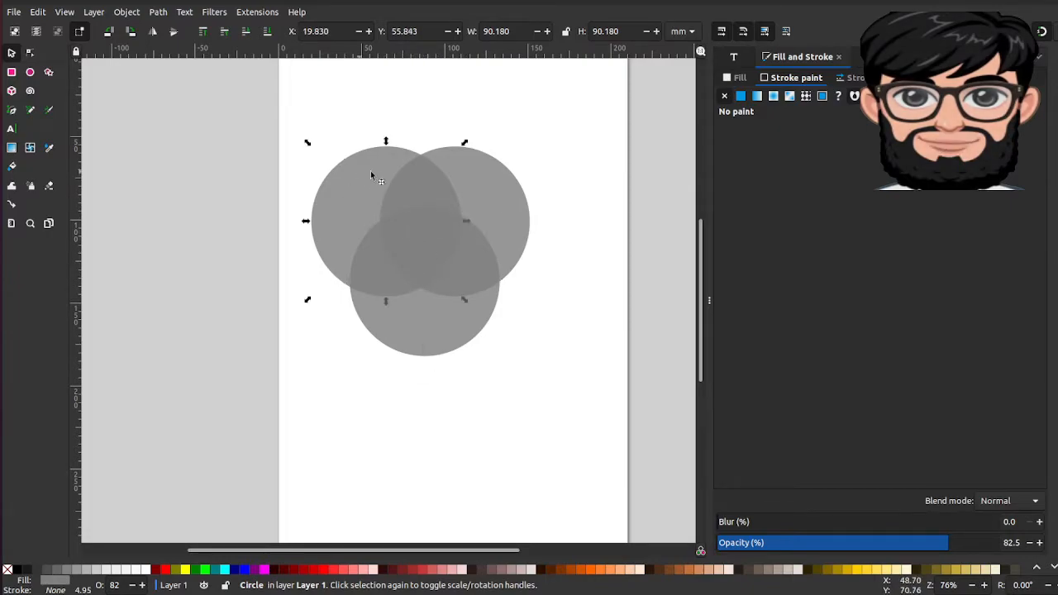
pyautogui.keyDown('shift'); pyautogui.click(445, 172); pyautogui.keyUp('shift')
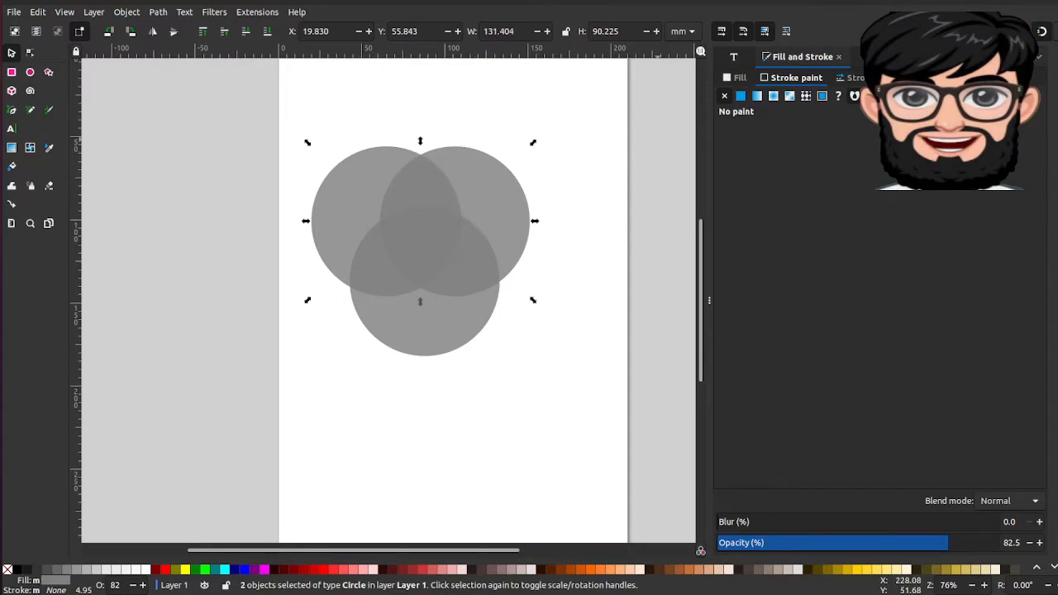
pyautogui.hotkey('ctrl', 'shift', 'a')
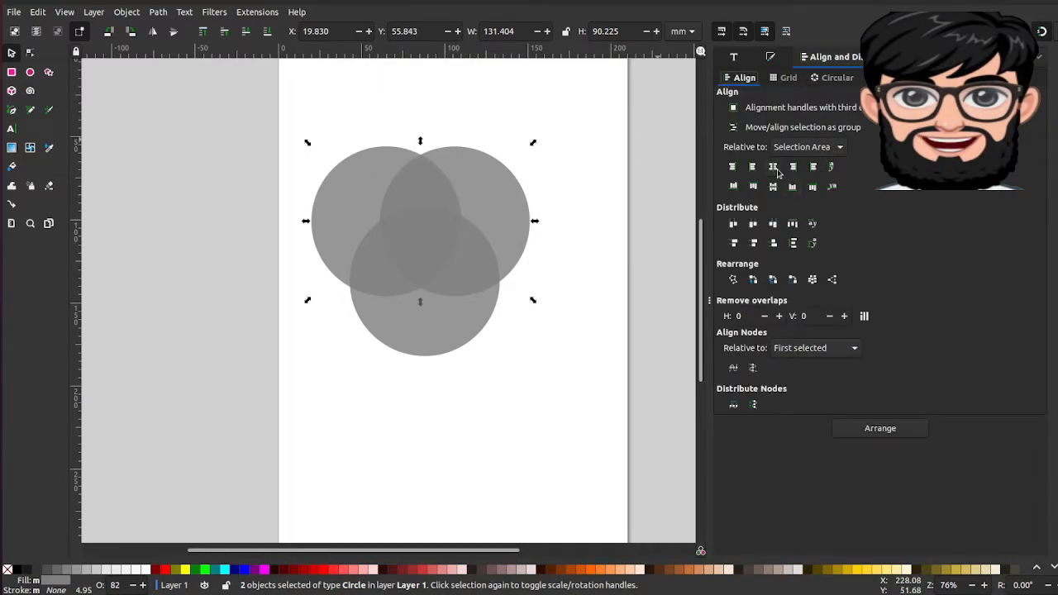
pyautogui.click(774, 167)
pyautogui.hotkey('ctrl', 'z')
# - Nudge the lowest circle left to about X 41.3 mm
pyautogui.click(425, 324)
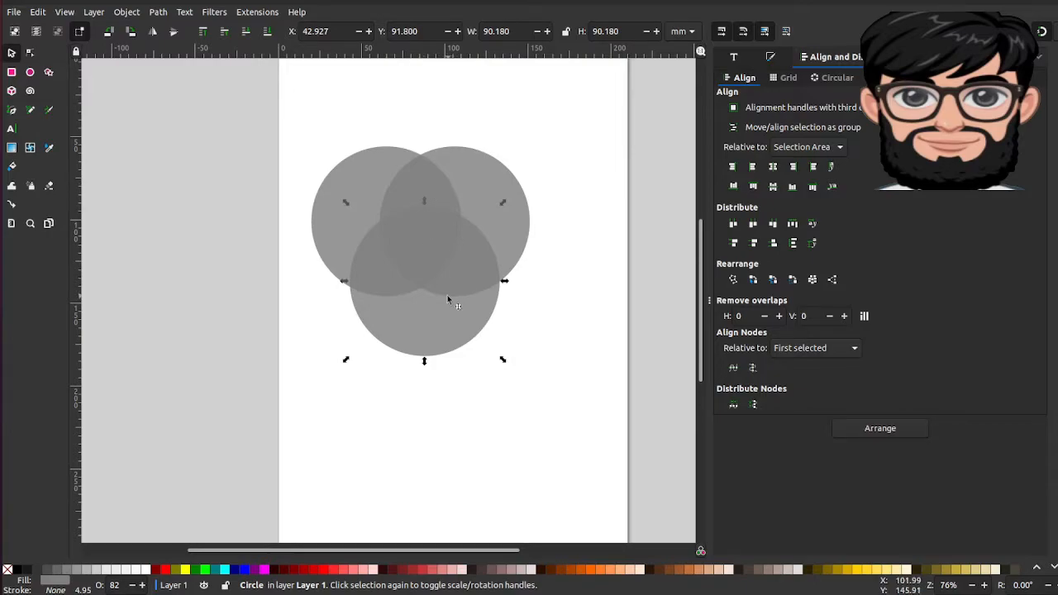
pyautogui.press('Left')
pyautogui.press('Left')
pyautogui.press('Left')
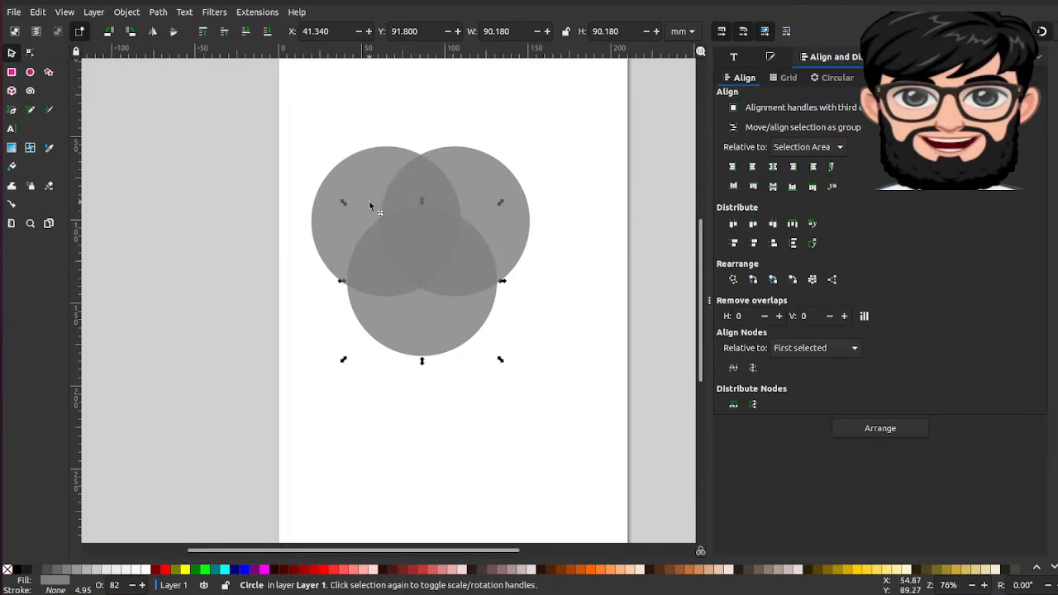
# - Intersect all three circles and enlarge the resulting shield shape to about 109.6 by 105.7 mm
pyautogui.hotkey('ctrl', 'a')
pyautogui.click(126, 10)
pyautogui.moveTo(156, 12)
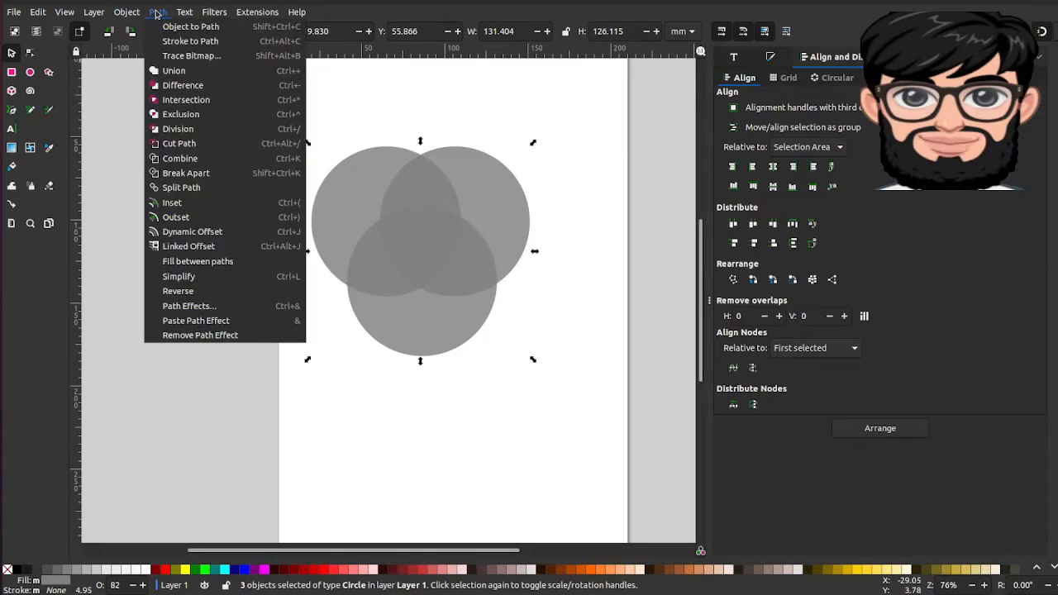
pyautogui.click(199, 99)
pyautogui.moveTo(430, 259); pyautogui.dragTo(445, 271)
pyautogui.moveTo(480, 216); pyautogui.dragTo(581, 124)
# - Nudge the shield down and sideways to the middle of the page, at about X 44.6, Y 86.7 mm
pyautogui.press('Down')
pyautogui.press('Down')
pyautogui.press('Down')
pyautogui.press('Down')
pyautogui.press('Down')
pyautogui.press('Down')
pyautogui.press('Down')
pyautogui.press('Down')
pyautogui.press('Down')
pyautogui.press('Down')
pyautogui.press('Down')
pyautogui.press('Down')
pyautogui.press('Down')
pyautogui.press('Down')
pyautogui.press('Down')
pyautogui.press('Down')
pyautogui.press('Down')
pyautogui.press('Down')
pyautogui.press('Down')
pyautogui.press('Down')
pyautogui.press('Down')
pyautogui.press('Down')
pyautogui.press('Down')
pyautogui.press('Down')
pyautogui.press('Down')
pyautogui.press('Down')
pyautogui.press('Down')
pyautogui.press('Down')
pyautogui.press('Down')
pyautogui.press('Down')
pyautogui.press('Down')
pyautogui.press('Down')
pyautogui.press('Down')
pyautogui.press('Down')
pyautogui.press('Down')
pyautogui.press('Down')
pyautogui.press('Down')
pyautogui.press('Down')
pyautogui.press('Down')
pyautogui.press('Down')
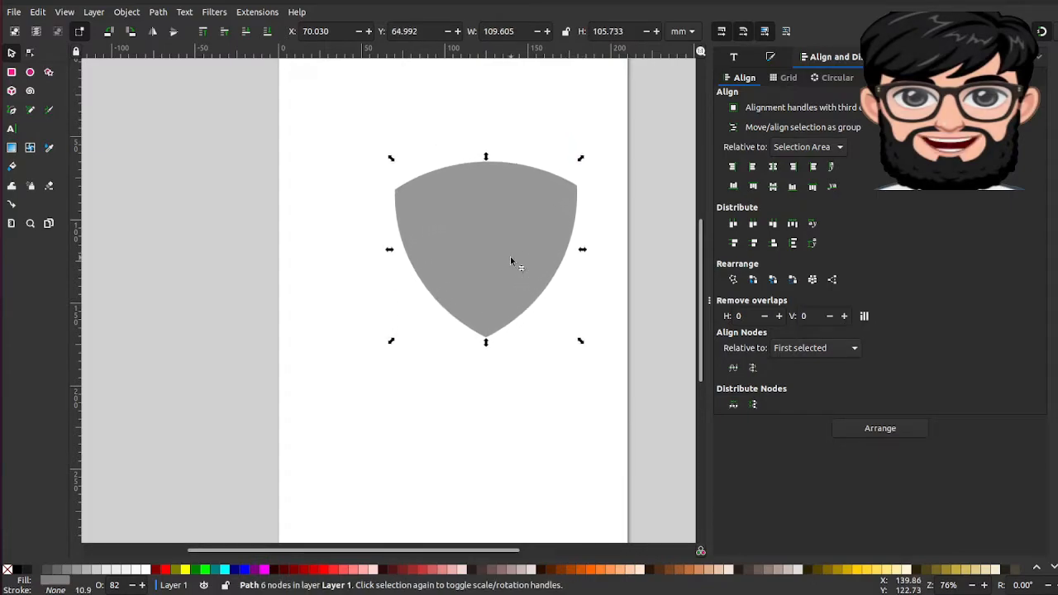
pyautogui.press('Left')
pyautogui.press('Left')
pyautogui.press('Left')
pyautogui.press('Left')
pyautogui.press('Left')
pyautogui.press('Left')
pyautogui.press('Left')
pyautogui.press('Left')
pyautogui.press('Left')
pyautogui.press('Left')
pyautogui.press('Left')
pyautogui.press('Left')
pyautogui.press('Left')
pyautogui.press('Left')
pyautogui.press('Left')
pyautogui.press('Left')
pyautogui.press('Left')
pyautogui.press('Left')
pyautogui.press('Left')
pyautogui.press('Left')
pyautogui.press('Left')
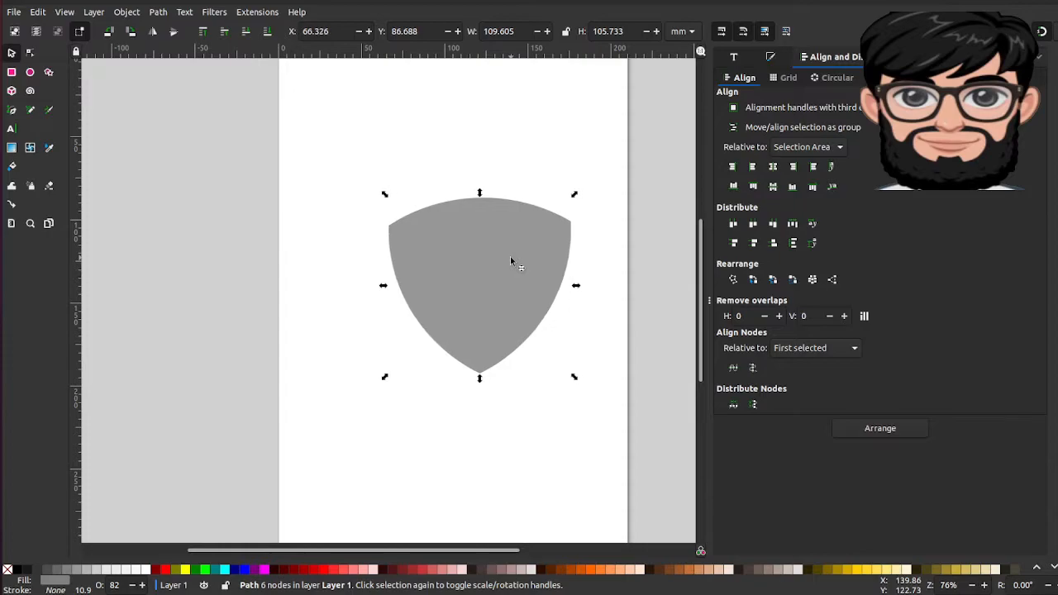
pyautogui.press('Right')
pyautogui.press('Right')
pyautogui.press('Right')
pyautogui.press('Right')
pyautogui.press('Right')
pyautogui.press('Right')
pyautogui.press('Right')
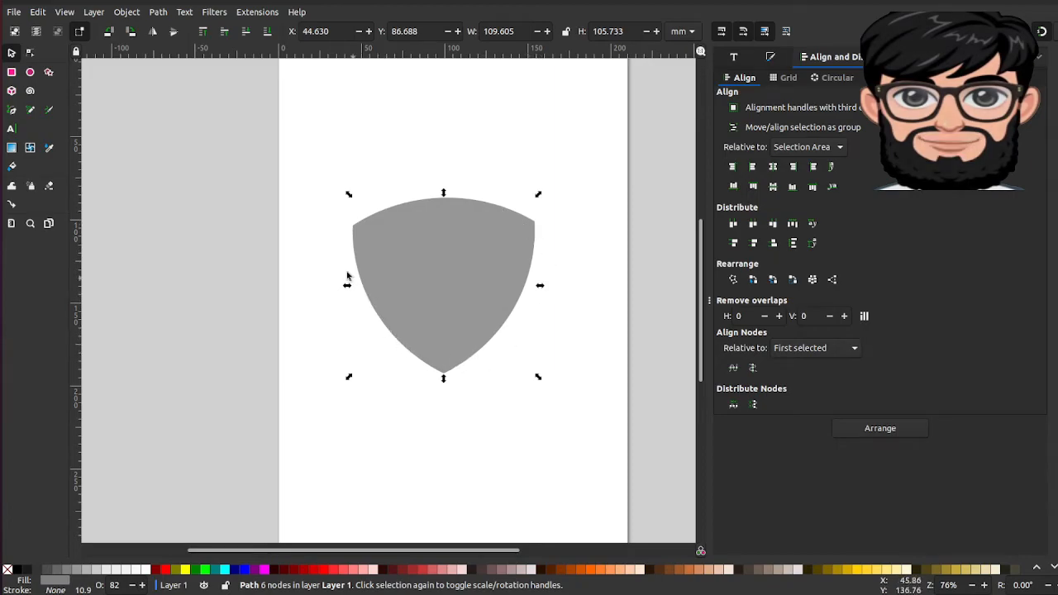
# - Paste a copy of the shield and scale it down to about 95.7 by 92.3 mm
pyautogui.click(415, 249)
pyautogui.click(416, 247)
pyautogui.hotkey('ctrl', 'c')
pyautogui.hotkey('ctrl', 'v')
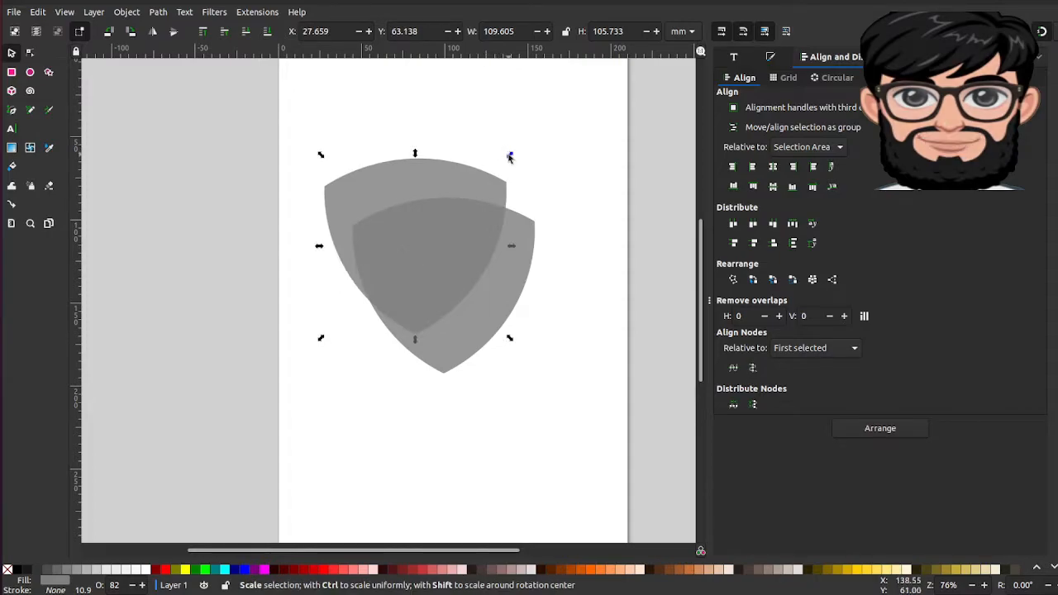
pyautogui.moveTo(509, 157); pyautogui.dragTo(485, 180)
# - Nudge the smaller shield right to about X 34.5 mm
pyautogui.press('Right')
pyautogui.press('Right')
pyautogui.press('Right')
pyautogui.press('Right')
pyautogui.press('Right')
pyautogui.press('Right')
pyautogui.press('Right')
pyautogui.press('Right')
pyautogui.press('Right')
pyautogui.press('Right')
pyautogui.press('Right')
pyautogui.press('Right')
pyautogui.press('Right')
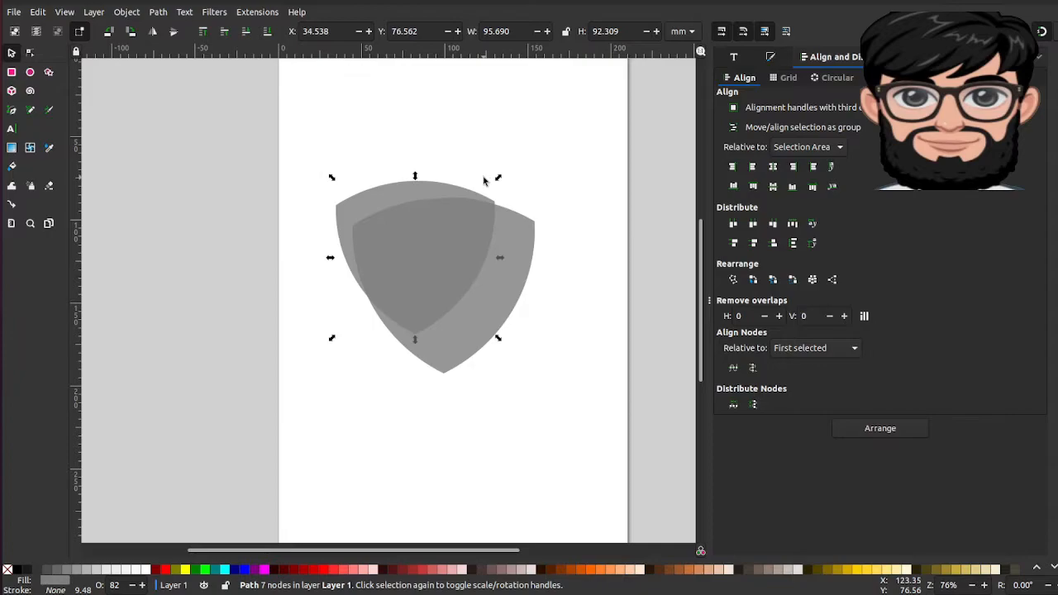
# - Center the two shields on each other both horizontally and vertically, and move them together to about X 50.2, Y 89.0 mm
pyautogui.keyDown('shift'); pyautogui.click(525, 241); pyautogui.keyUp('shift')
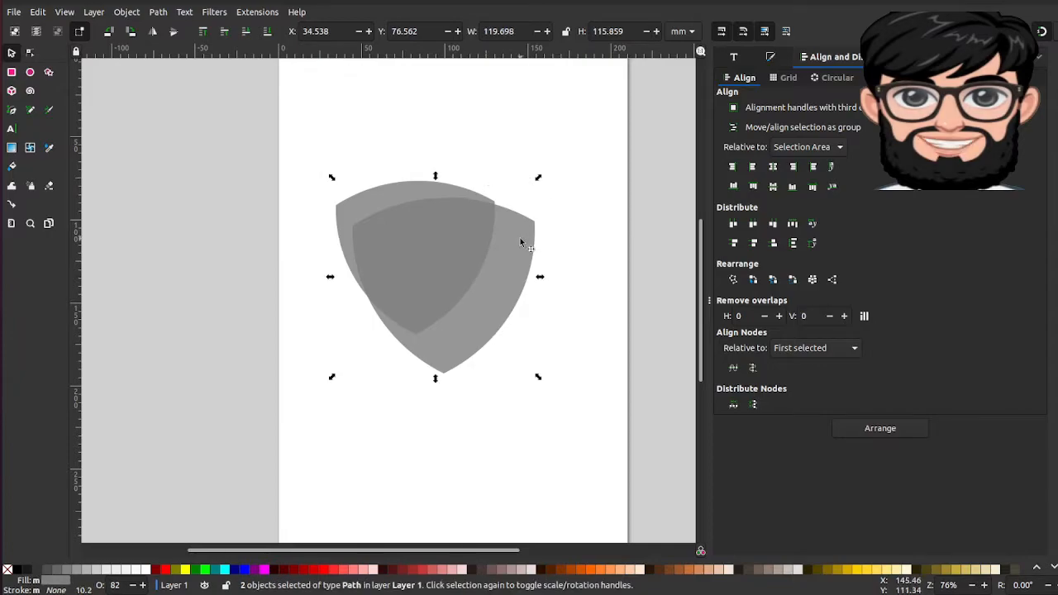
pyautogui.click(773, 166)
pyautogui.click(774, 186)
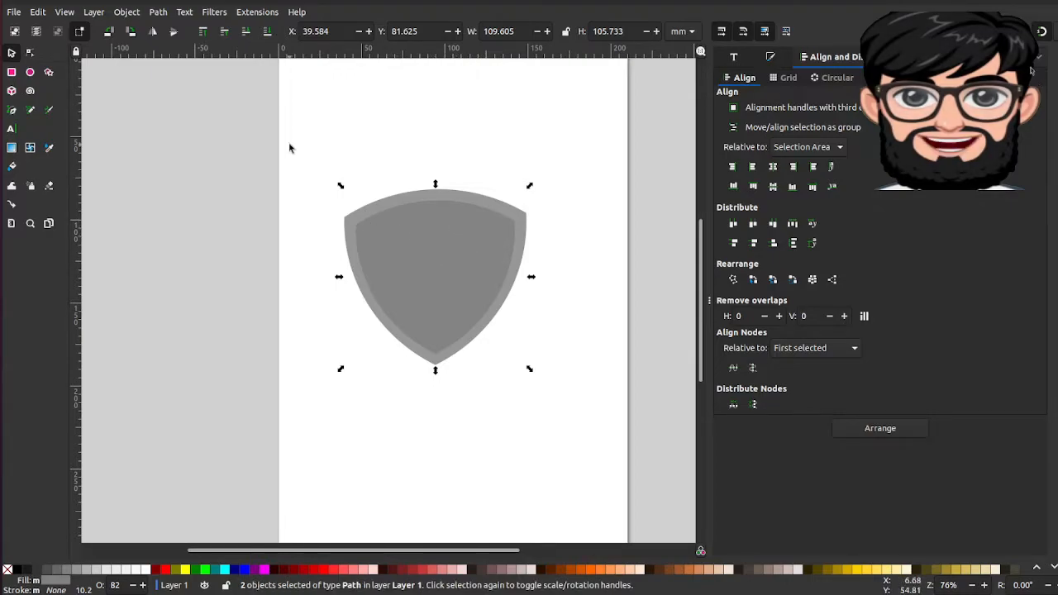
pyautogui.moveTo(401, 244); pyautogui.dragTo(419, 256)
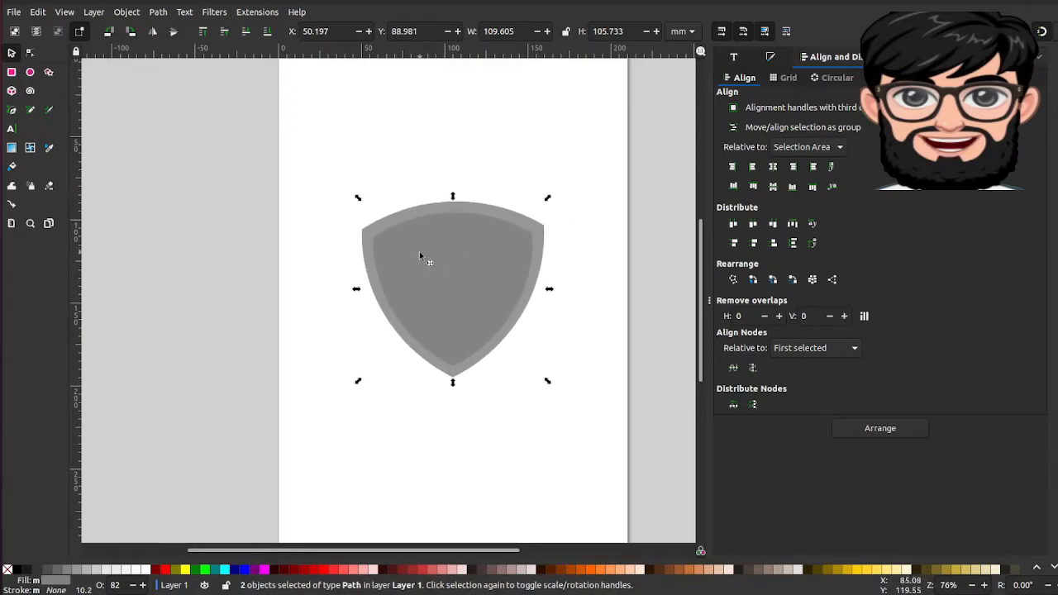
pyautogui.click(412, 153)
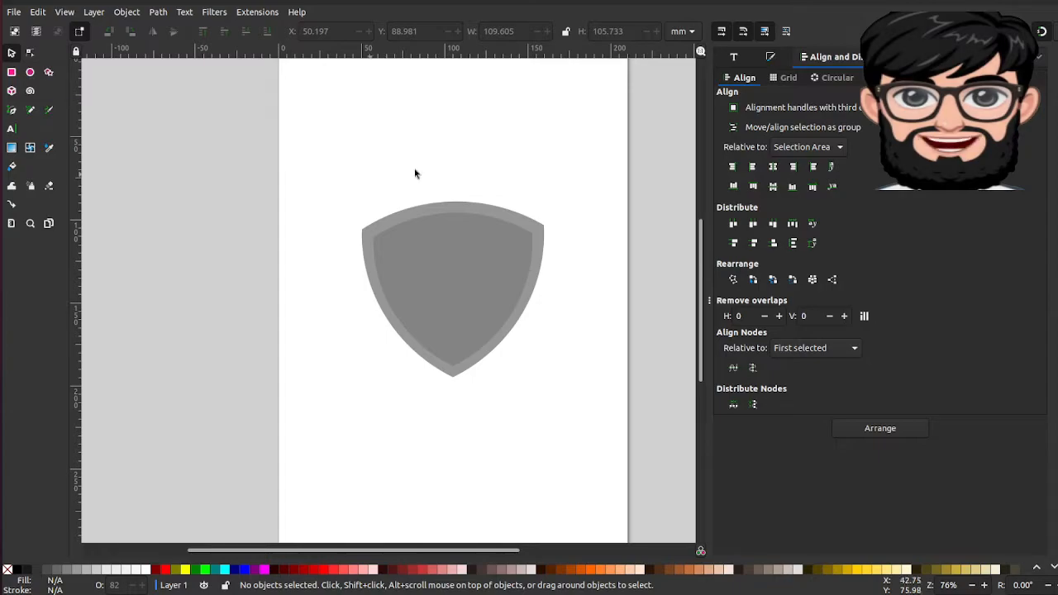
# - Reduce the opacity of both shields to about 60.2%
pyautogui.click(491, 240)
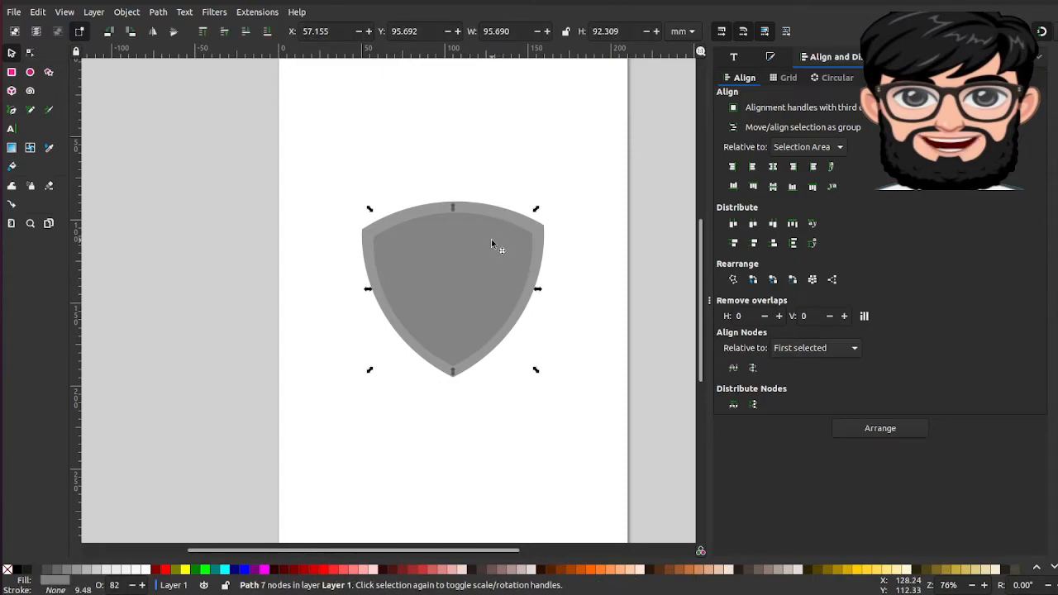
pyautogui.click(489, 212)
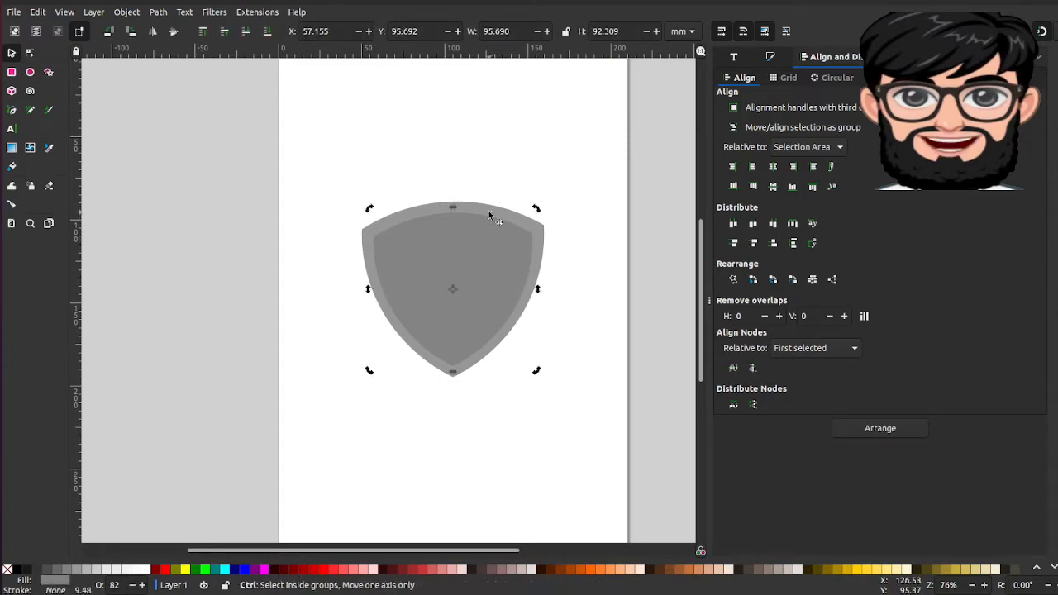
pyautogui.hotkey('ctrl', 'a')
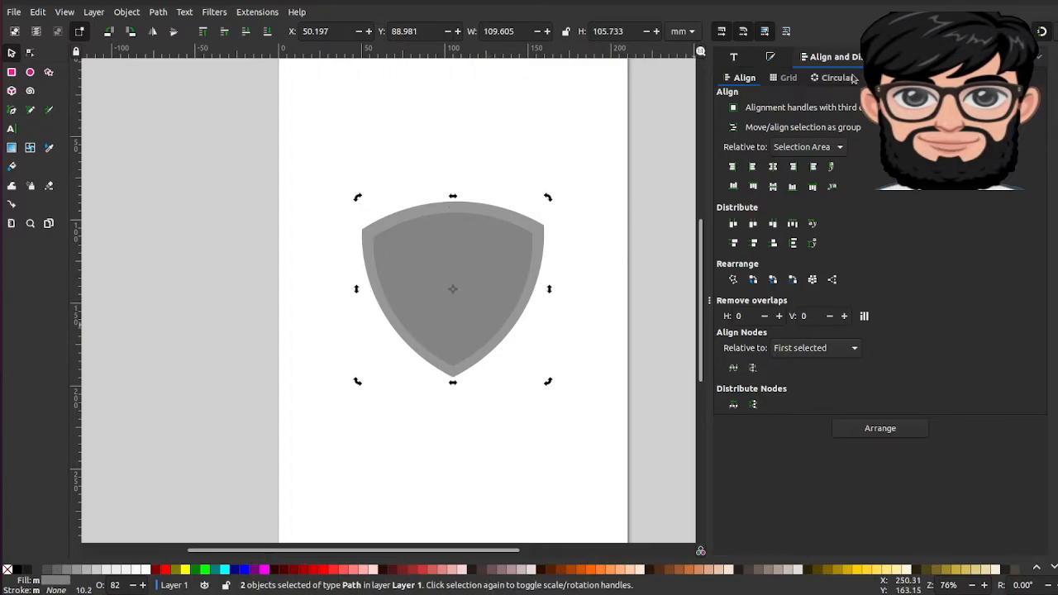
pyautogui.click(772, 61)
pyautogui.moveTo(947, 542)
pyautogui.mouseDown()
pyautogui.moveTo(861, 543)
pyautogui.moveTo(946, 542)
pyautogui.mouseUp()
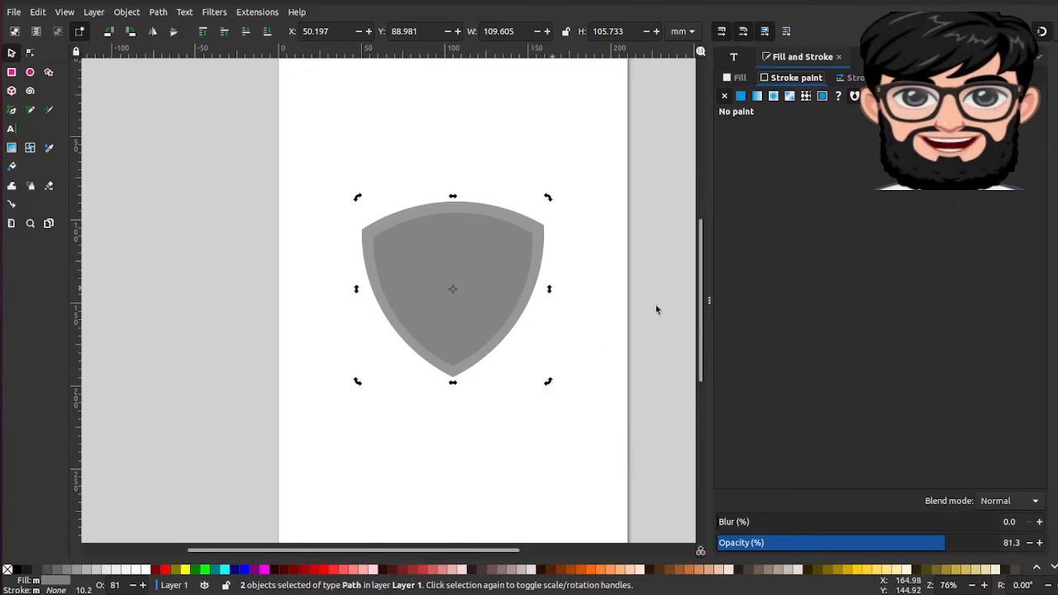
pyautogui.moveTo(878, 543); pyautogui.dragTo(884, 550)
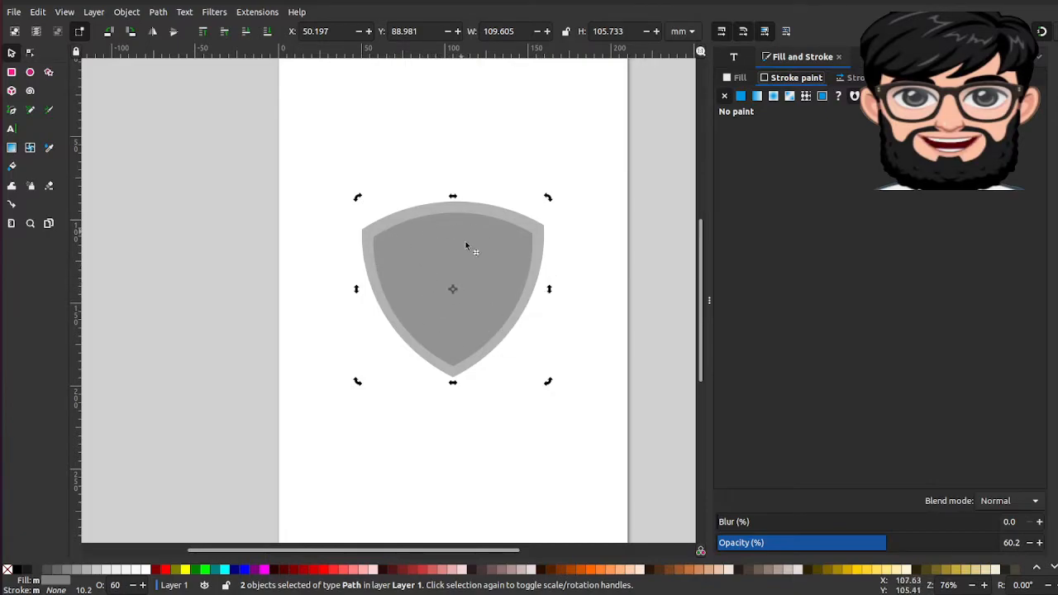
# - Try a grey and a lime stroke on both shields, undo the lime one, and skip the eye-break screen
pyautogui.click(437, 210)
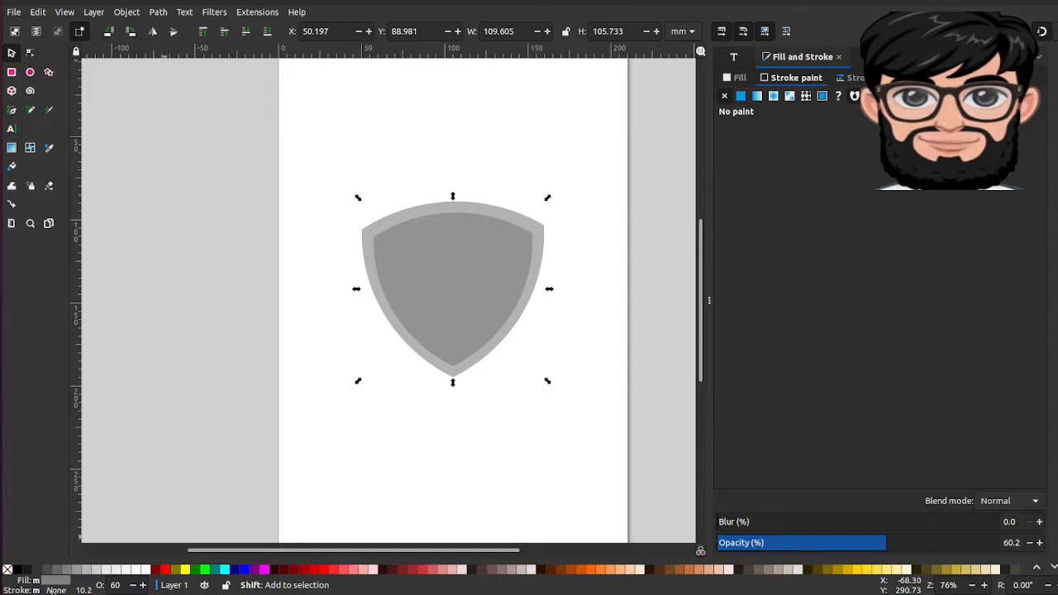
pyautogui.keyDown('shift'); pyautogui.click(65, 572); pyautogui.keyUp('shift')
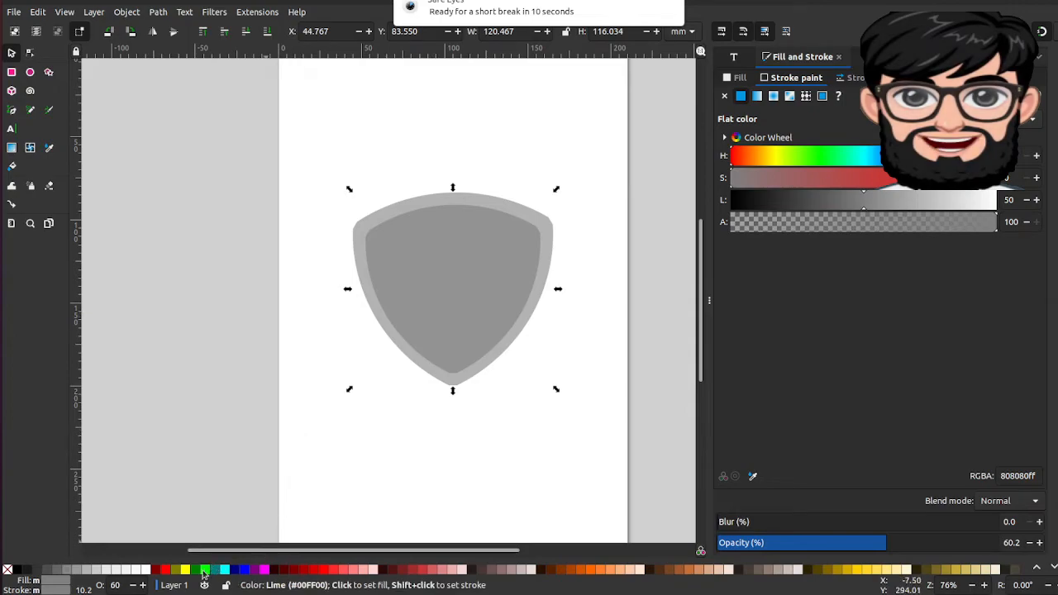
pyautogui.click(204, 570)
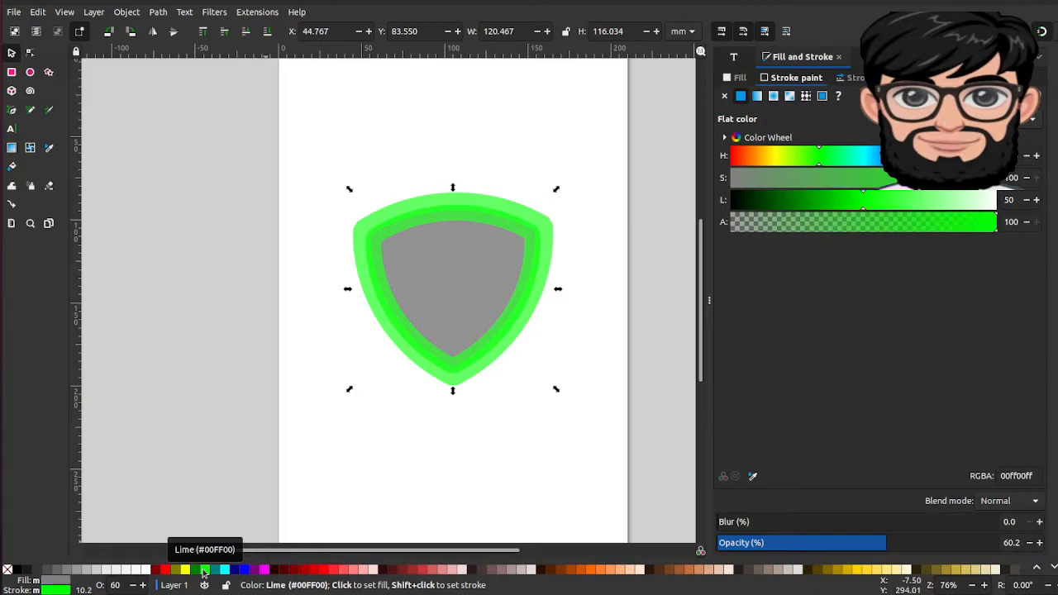
pyautogui.hotkey('ctrl', 'z')
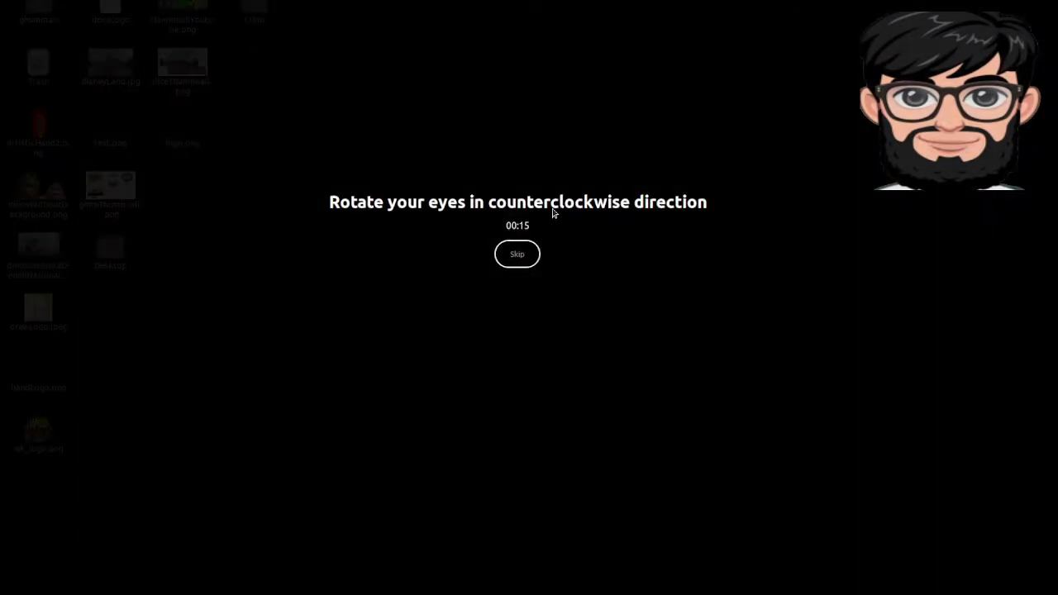
pyautogui.click(519, 256)
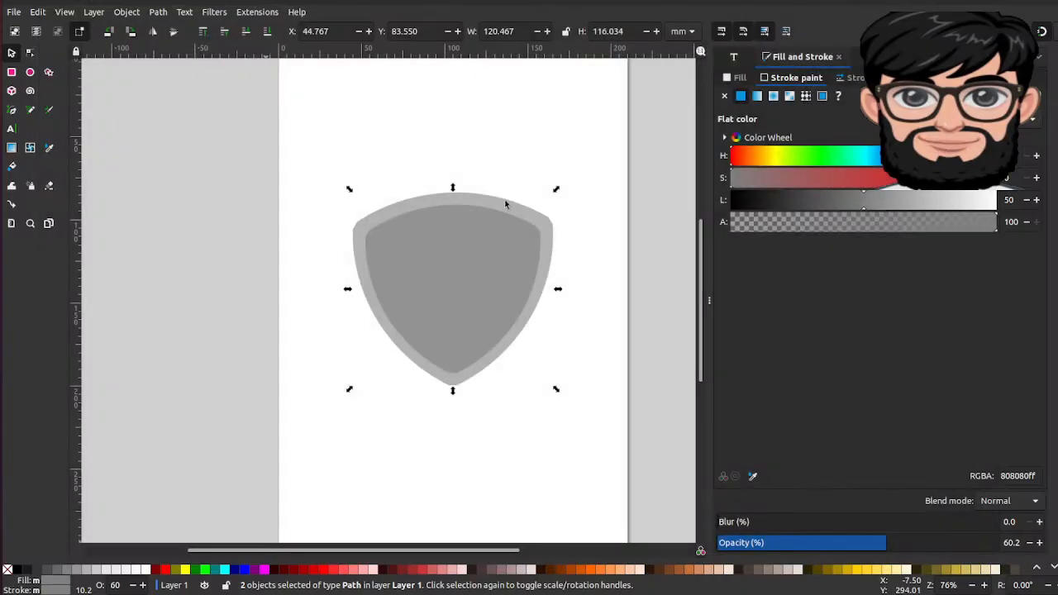
# - Remove the stroke from the larger, outer shield only
pyautogui.click(504, 204)
pyautogui.click(496, 138)
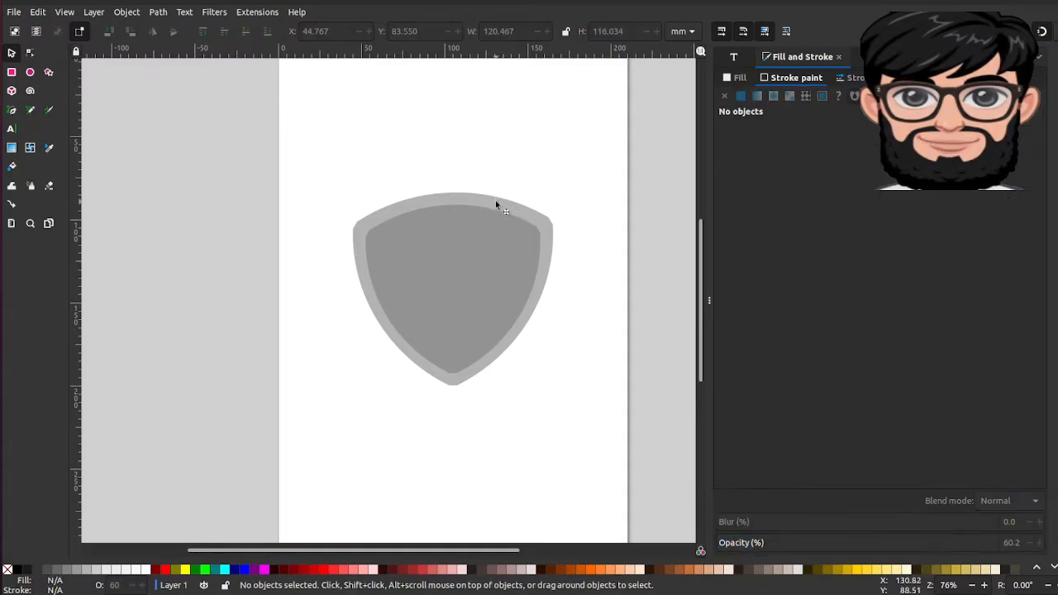
pyautogui.click(496, 202)
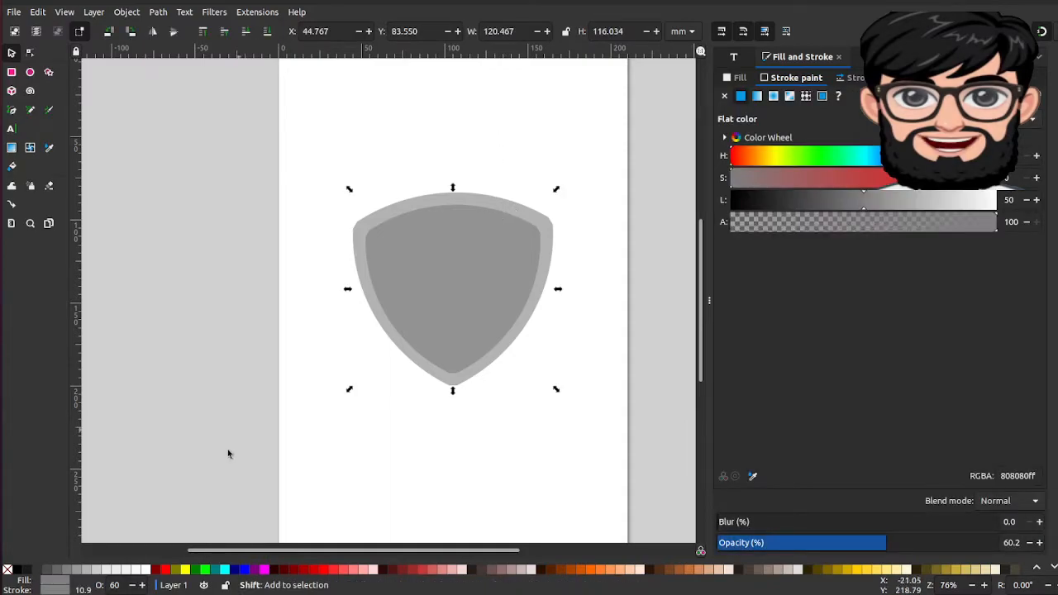
pyautogui.keyDown('shift'); pyautogui.click(7, 570); pyautogui.keyUp('shift')
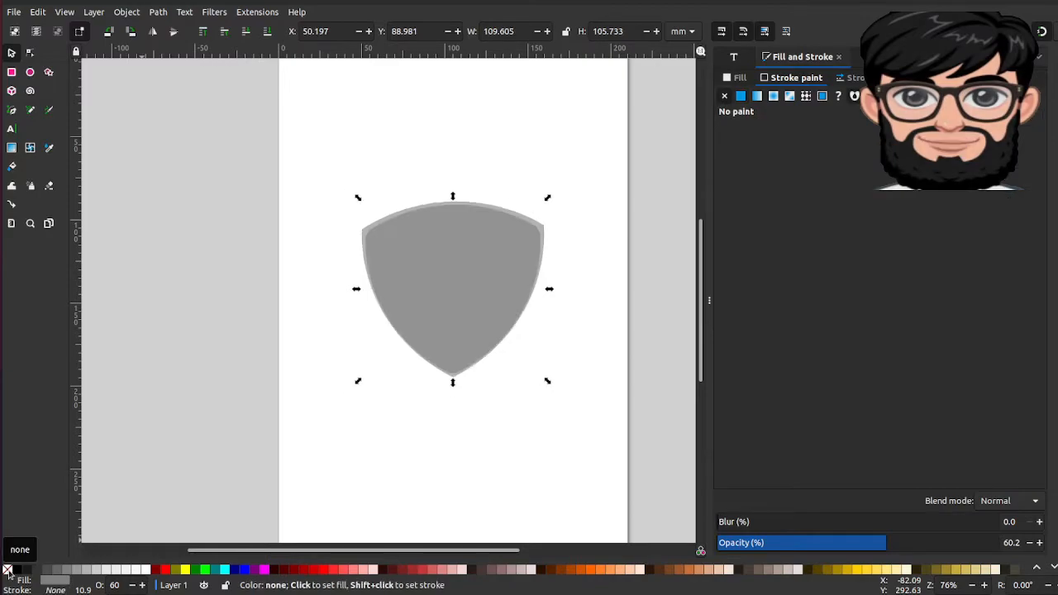
# - Remove the smaller shield's stroke and move it up to about Y 34.0 mm, overlapping the upper part of the larger shield
pyautogui.click(460, 270)
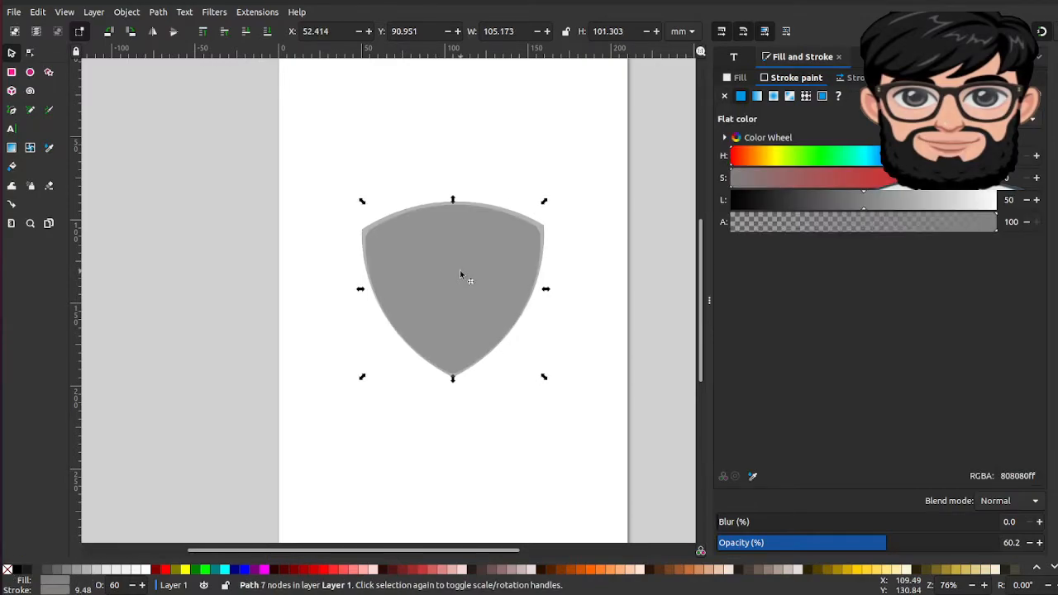
pyautogui.moveTo(460, 270); pyautogui.dragTo(476, 172)
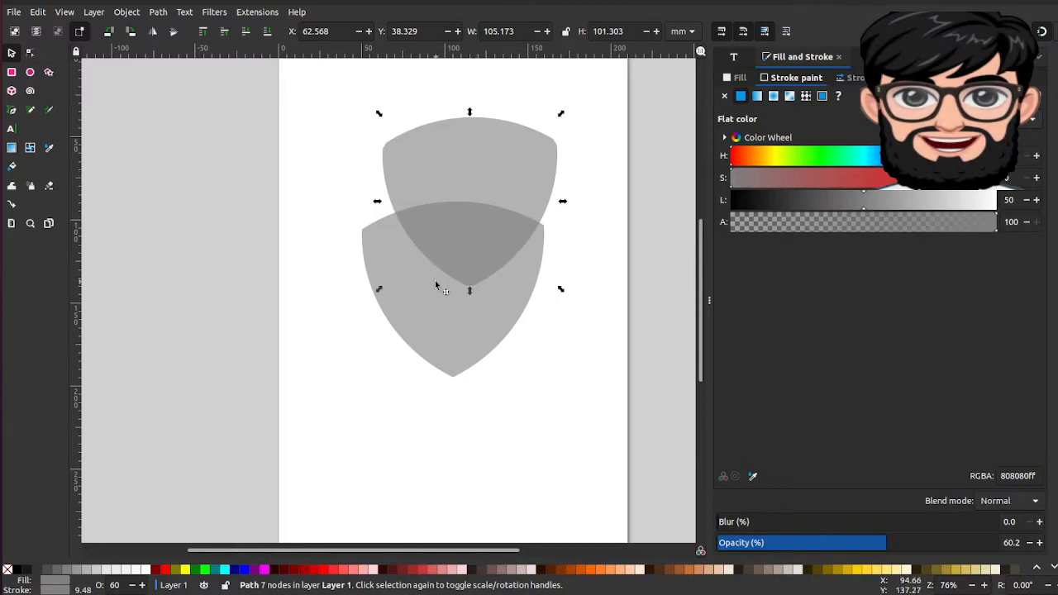
pyautogui.click(499, 160)
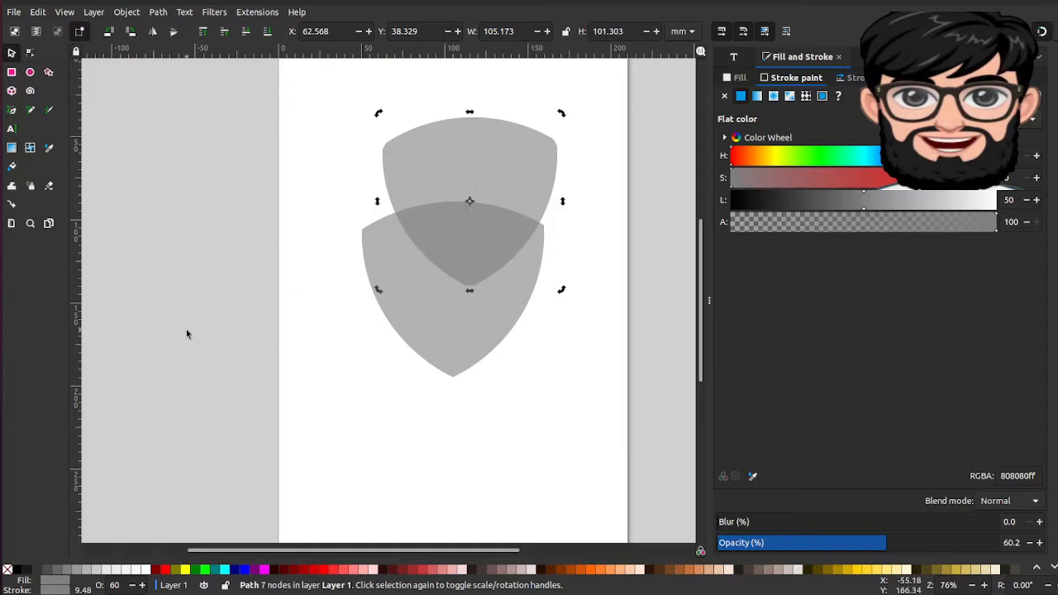
pyautogui.keyDown('shift'); pyautogui.click(8, 570); pyautogui.keyUp('shift')
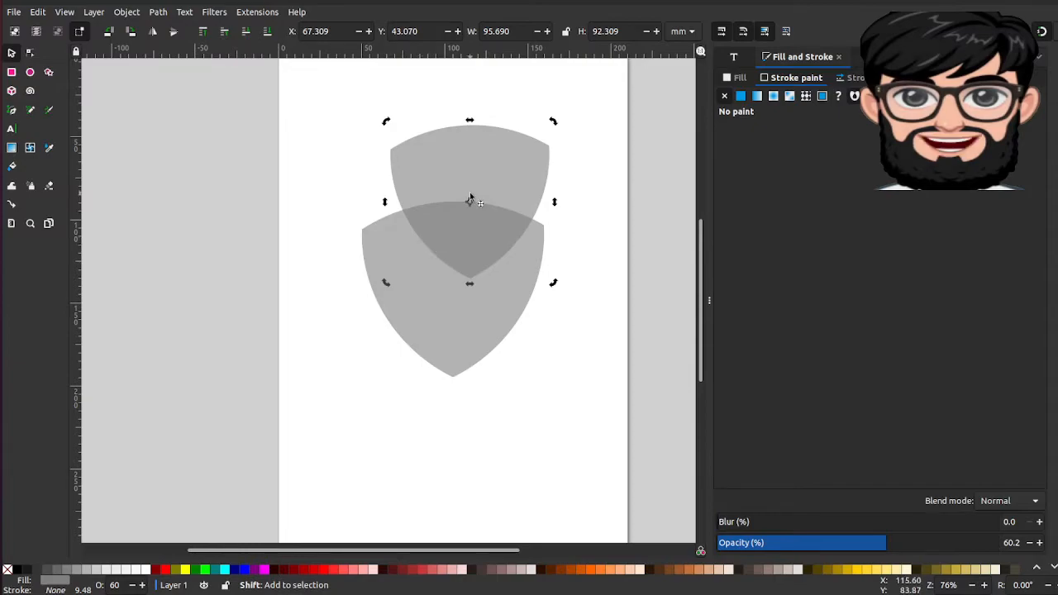
pyautogui.moveTo(492, 185)
pyautogui.mouseDown()
pyautogui.moveTo(475, 240)
pyautogui.moveTo(525, 141)
pyautogui.moveTo(487, 170)
pyautogui.mouseUp()
# - Center the two shields on each other horizontally and vertically, and move both to about X 37.3, Y 107.0 mm
pyautogui.click(476, 291)
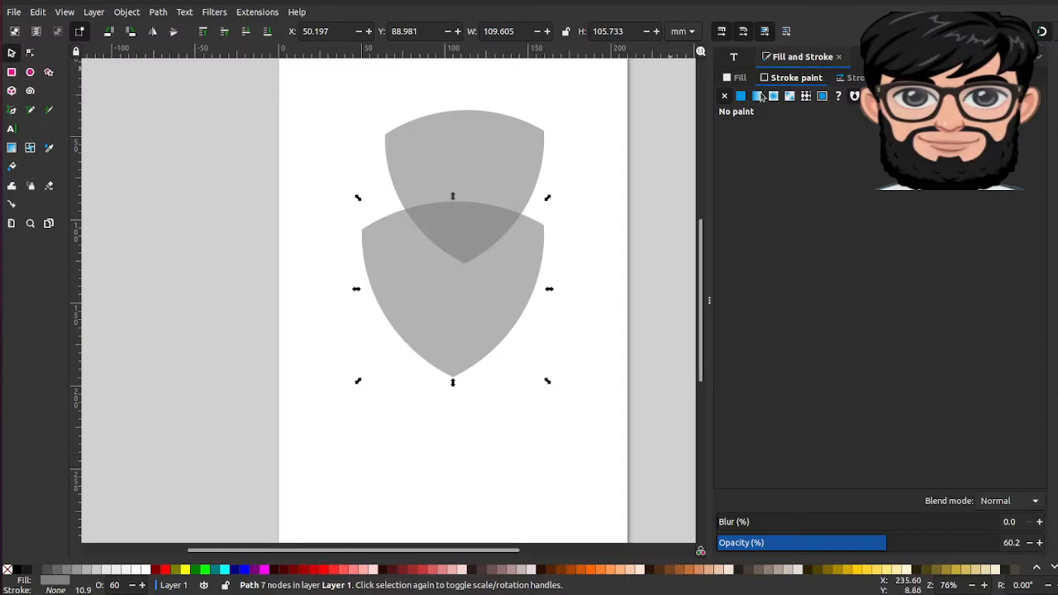
pyautogui.click(861, 58)
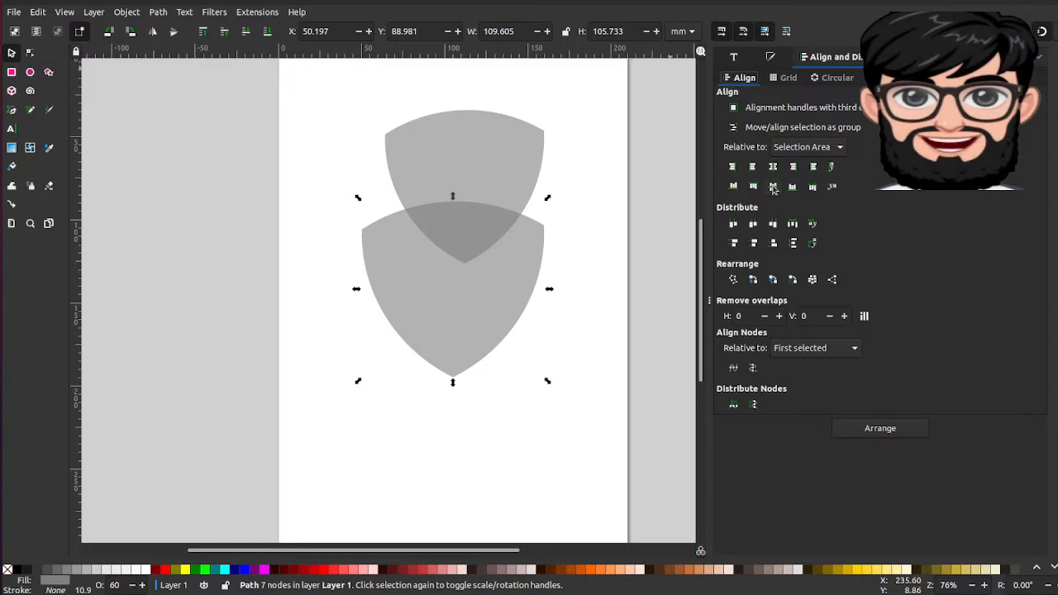
pyautogui.hotkey('ctrl', 'a')
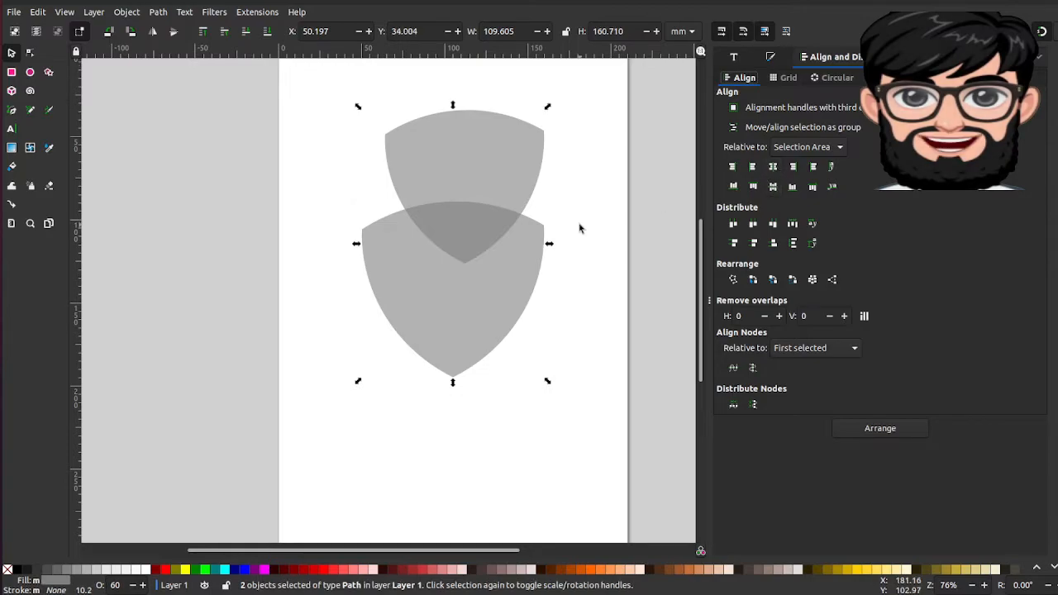
pyautogui.click(772, 168)
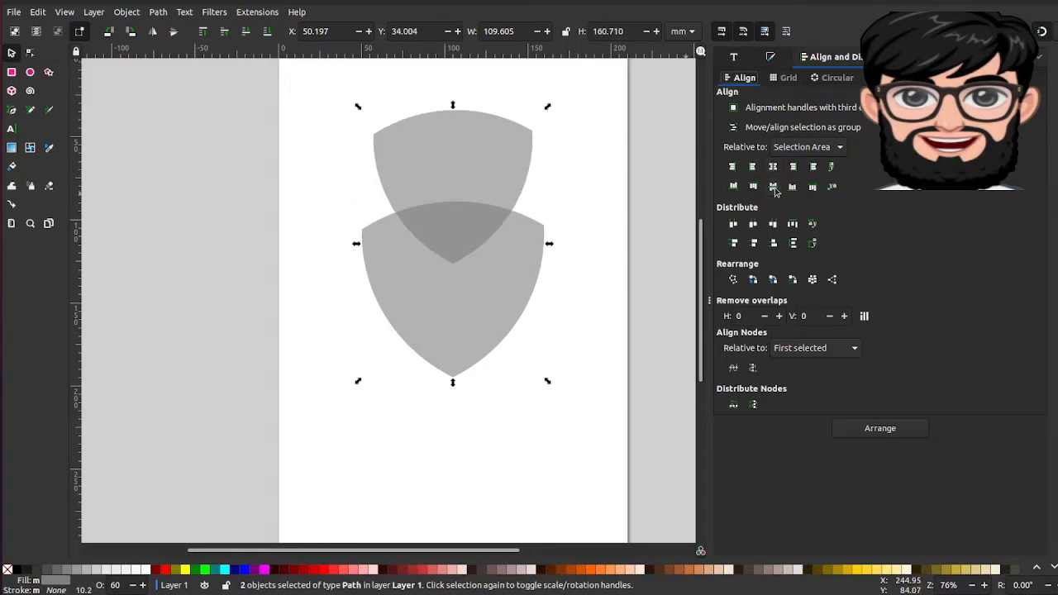
pyautogui.click(774, 187)
pyautogui.click(459, 444)
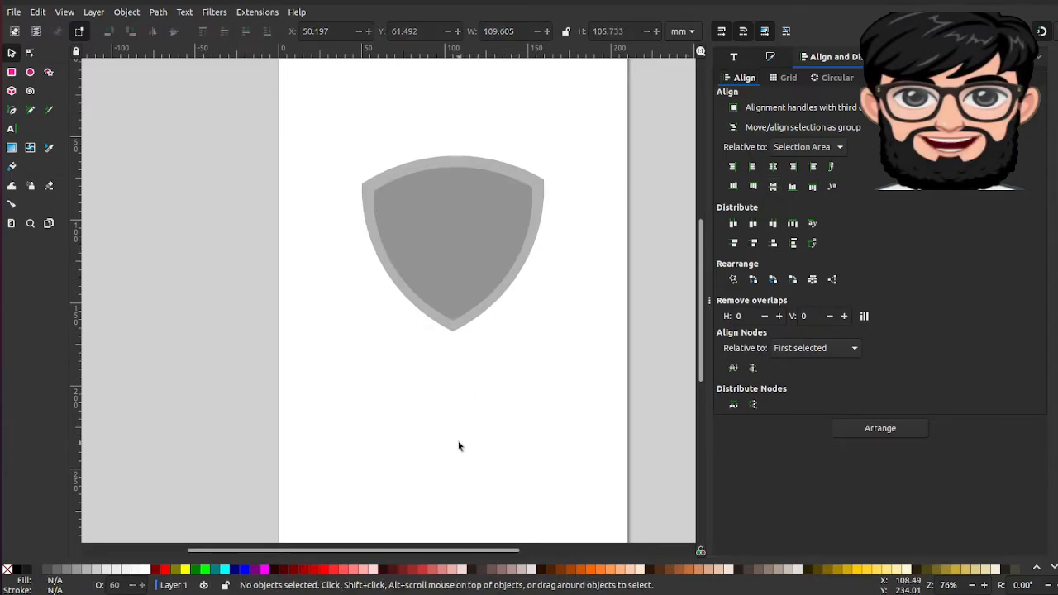
pyautogui.hotkey('ctrl', 'a')
pyautogui.moveTo(442, 173); pyautogui.dragTo(428, 258)
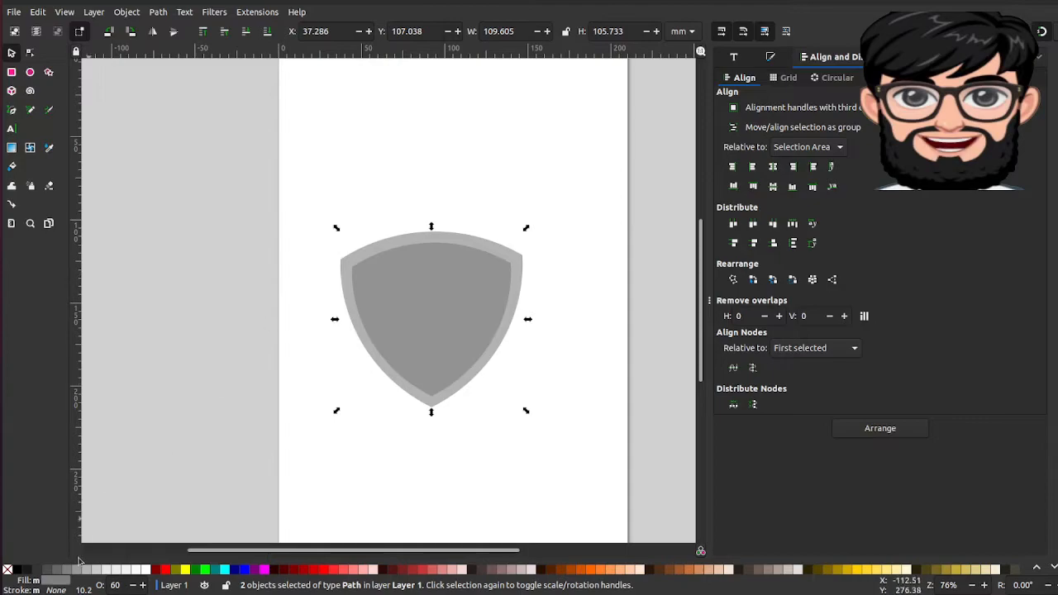
# - Give only the larger, outer shield a light red stroke
pyautogui.click(414, 237)
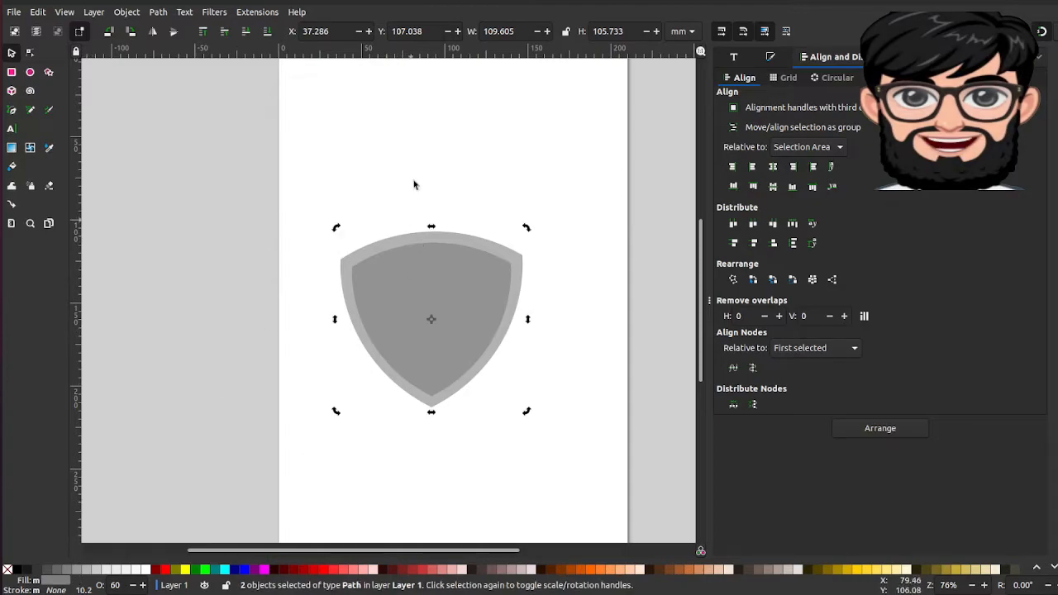
pyautogui.click(415, 222)
pyautogui.click(424, 238)
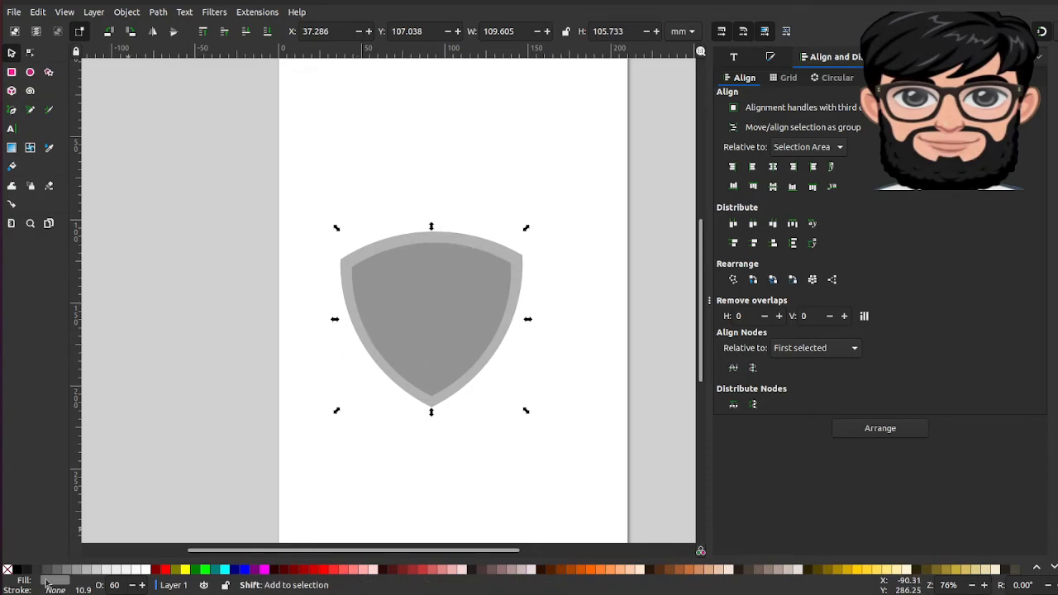
pyautogui.keyDown('shift'); pyautogui.click(353, 572); pyautogui.keyUp('shift')
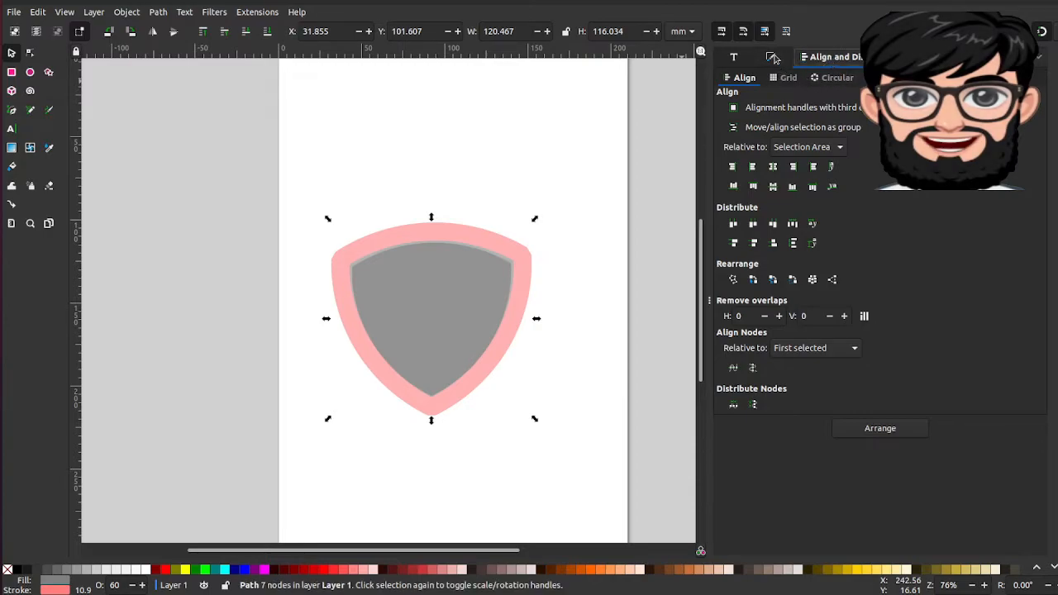
# - Switch the outer shield's stroke width unit to px and set the width to 30 px
pyautogui.click(773, 58)
pyautogui.click(856, 77)
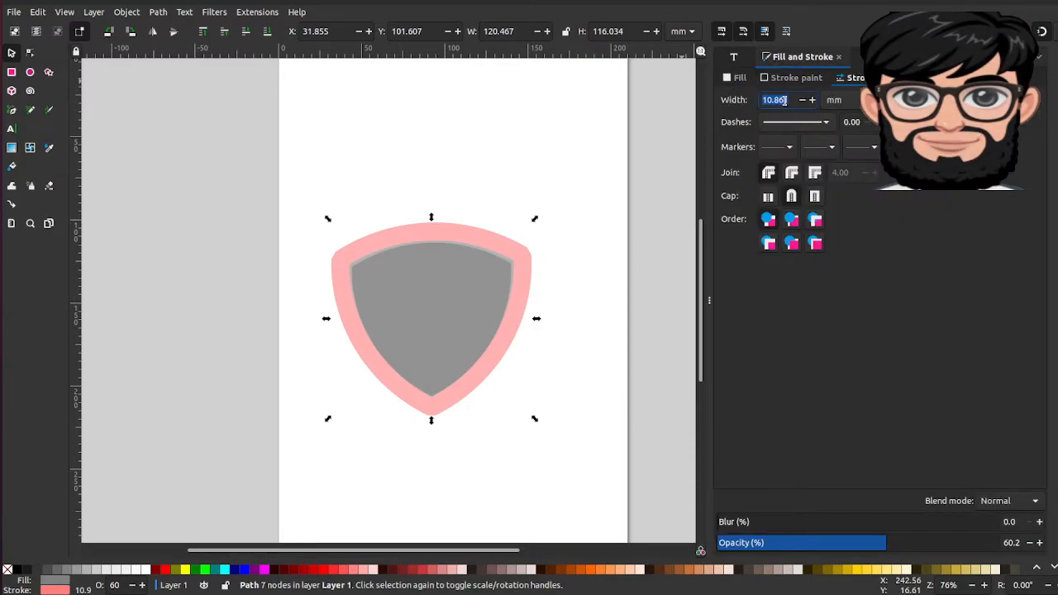
pyautogui.click(858, 105)
pyautogui.click(857, 120)
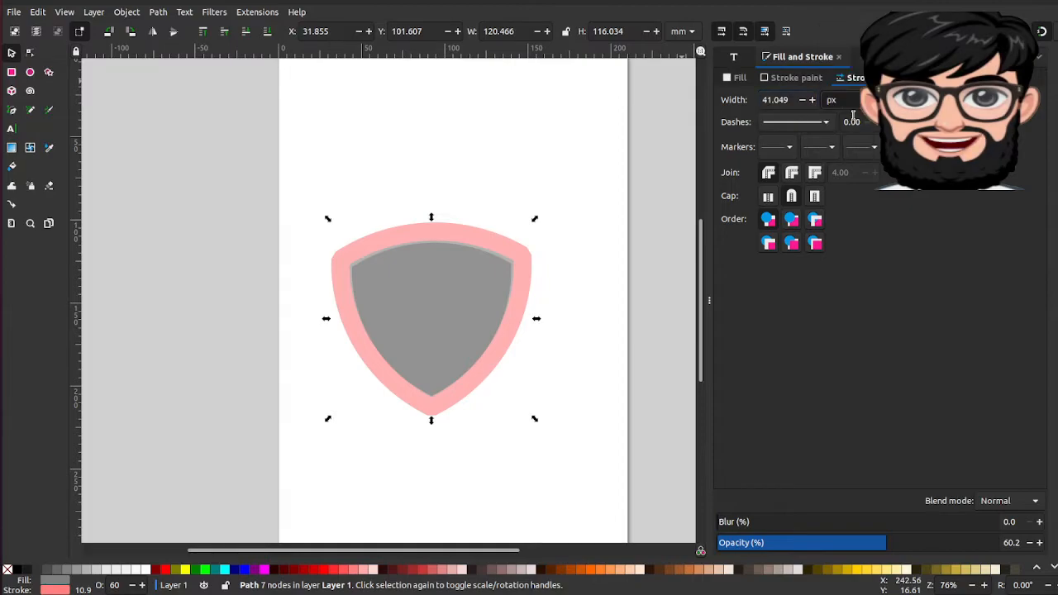
pyautogui.write('30')
pyautogui.press('Return')
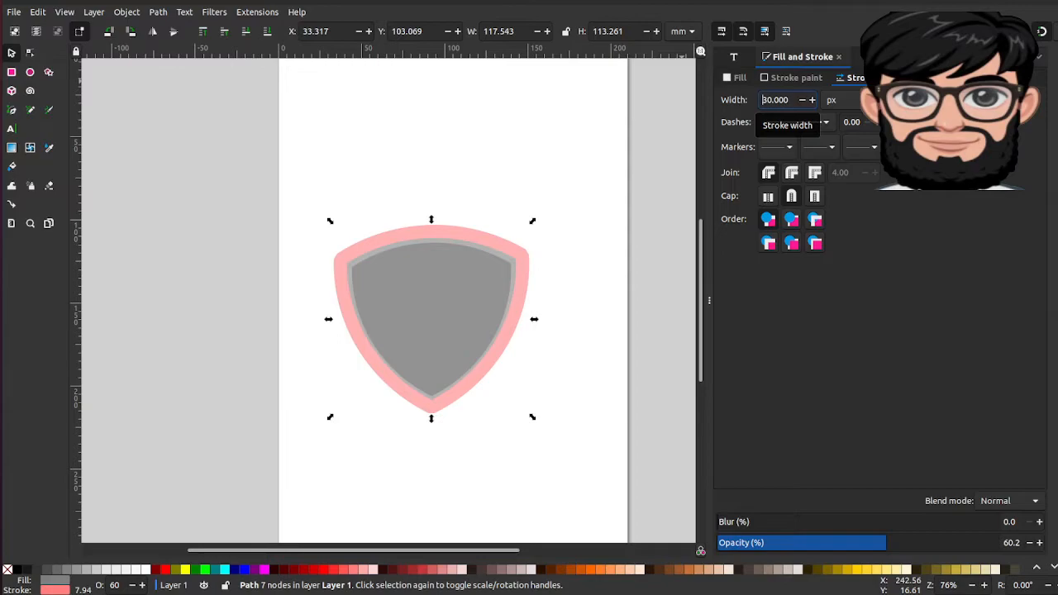
# - Try a 10 px stroke width on the outer shield and settle on 20 px
pyautogui.tripleClick(783, 99)
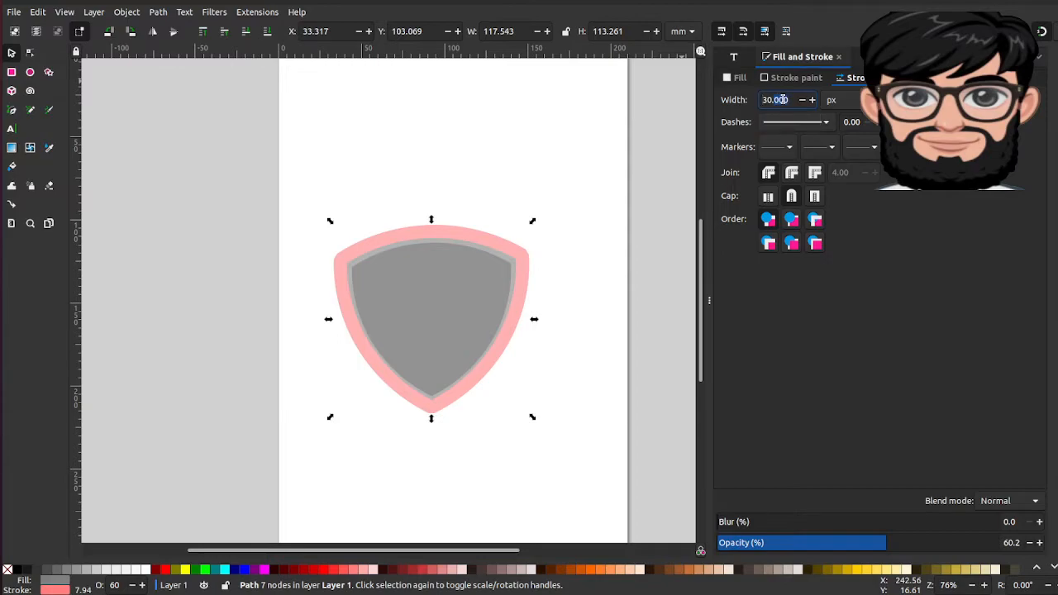
pyautogui.write('10')
pyautogui.press('Return')
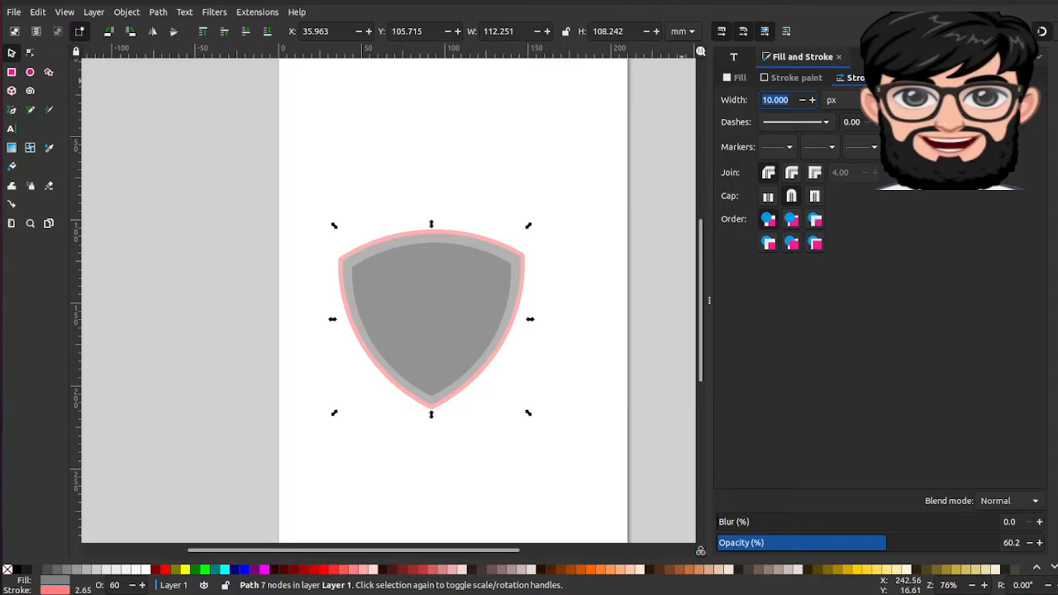
pyautogui.write('20')
pyautogui.press('Return')
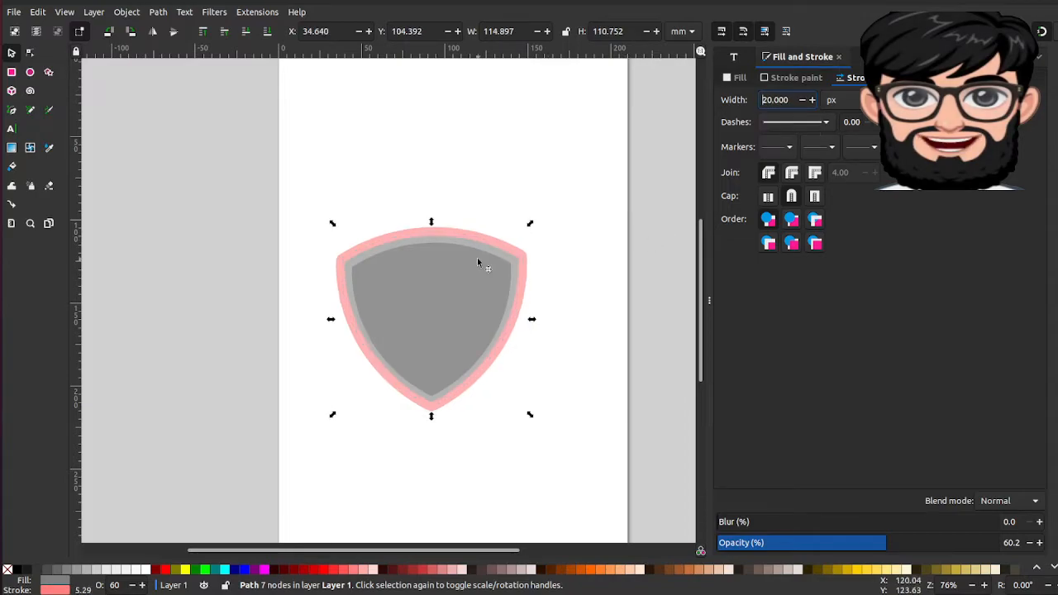
# - Remove the outer shield's fill and change its stroke to grey
pyautogui.click(7, 570)
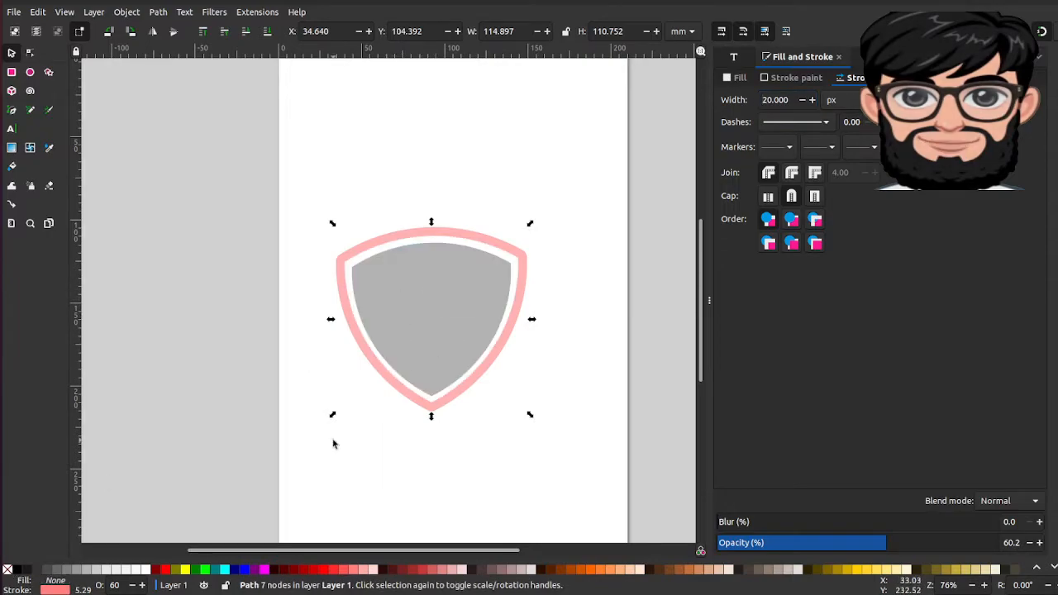
pyautogui.keyDown('shift'); pyautogui.click(68, 571); pyautogui.keyUp('shift')
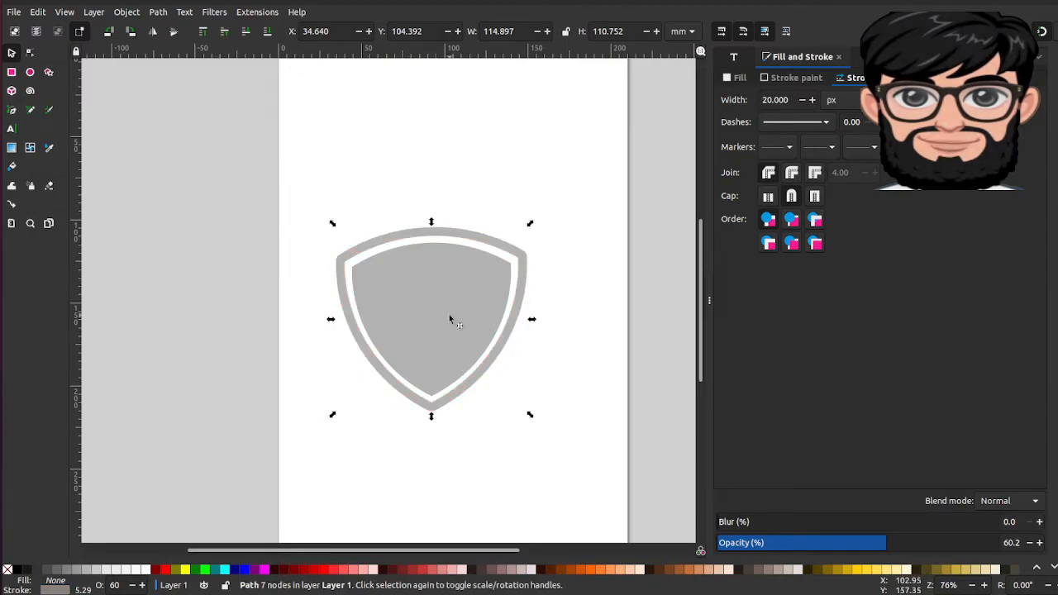
# - Move both shields together to about X 51.6, Y 80.5 mm and deselect them
pyautogui.hotkey('ctrl', 'a')
pyautogui.moveTo(455, 304)
pyautogui.mouseDown()
pyautogui.moveTo(499, 281)
pyautogui.moveTo(480, 261)
pyautogui.mouseUp()
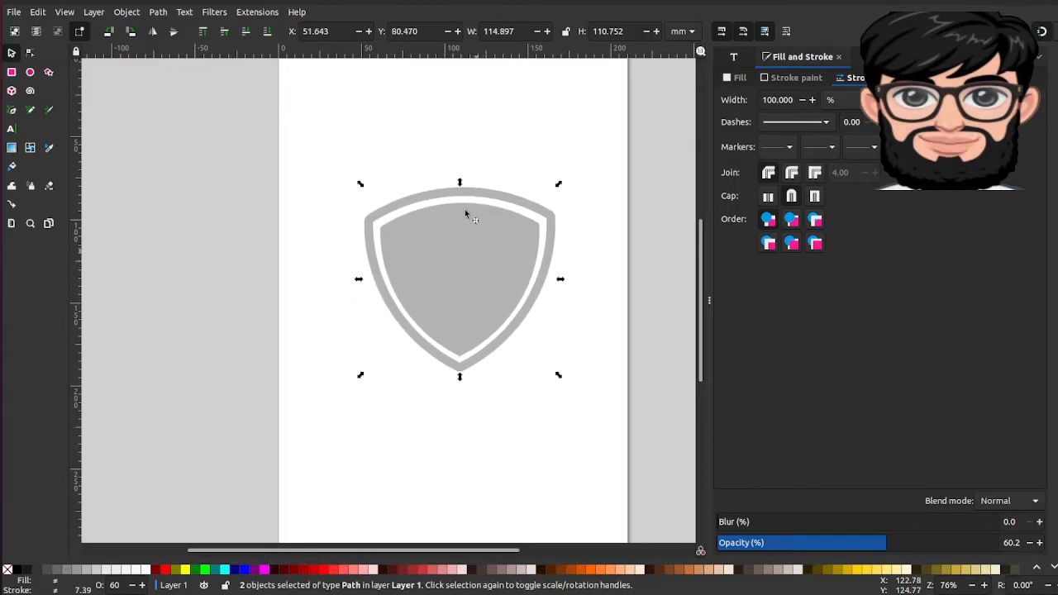
pyautogui.click(451, 157)
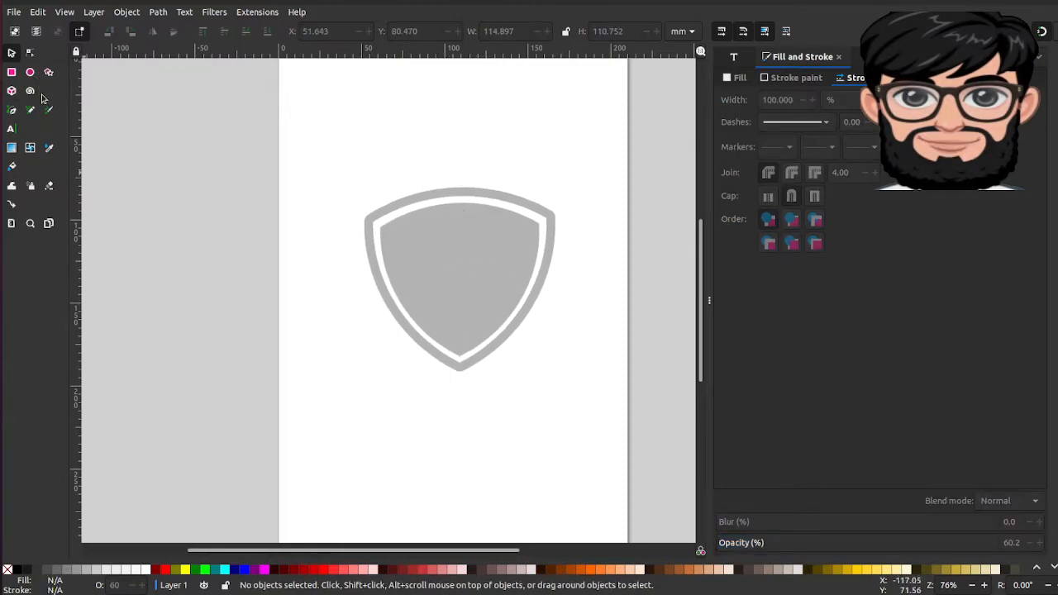
# - Add the text "GHUMMAN TECH" at 40 pt in the empty area above the shield
pyautogui.click(10, 129)
pyautogui.click(332, 116)
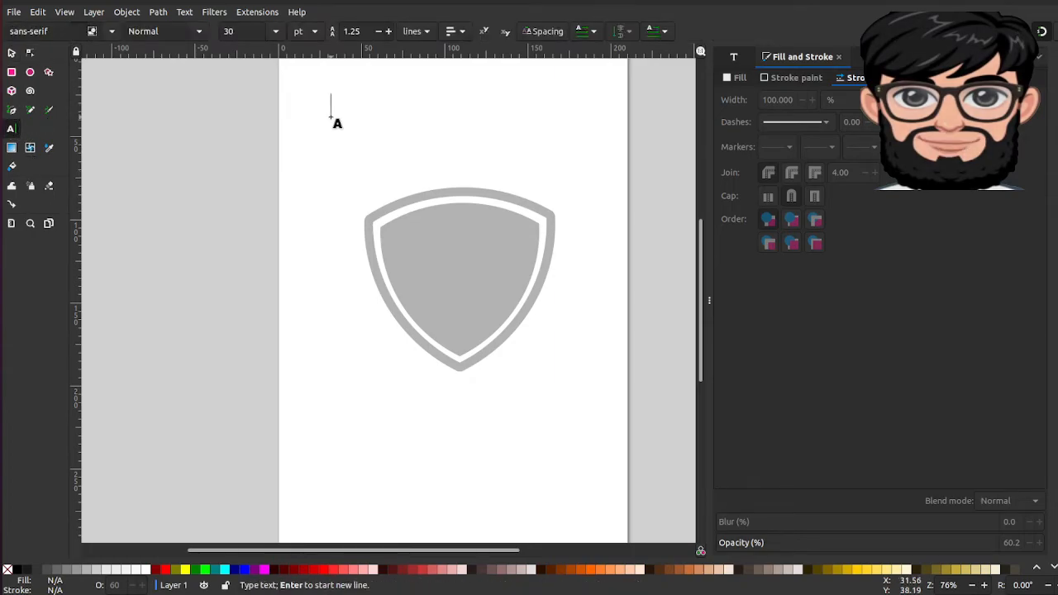
pyautogui.click(796, 77)
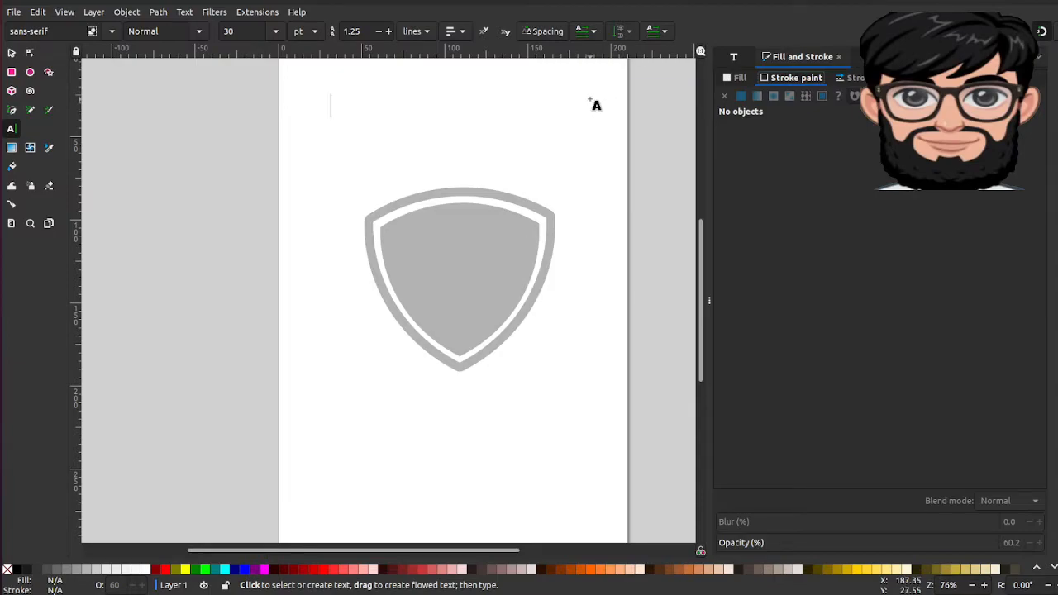
pyautogui.click(550, 108)
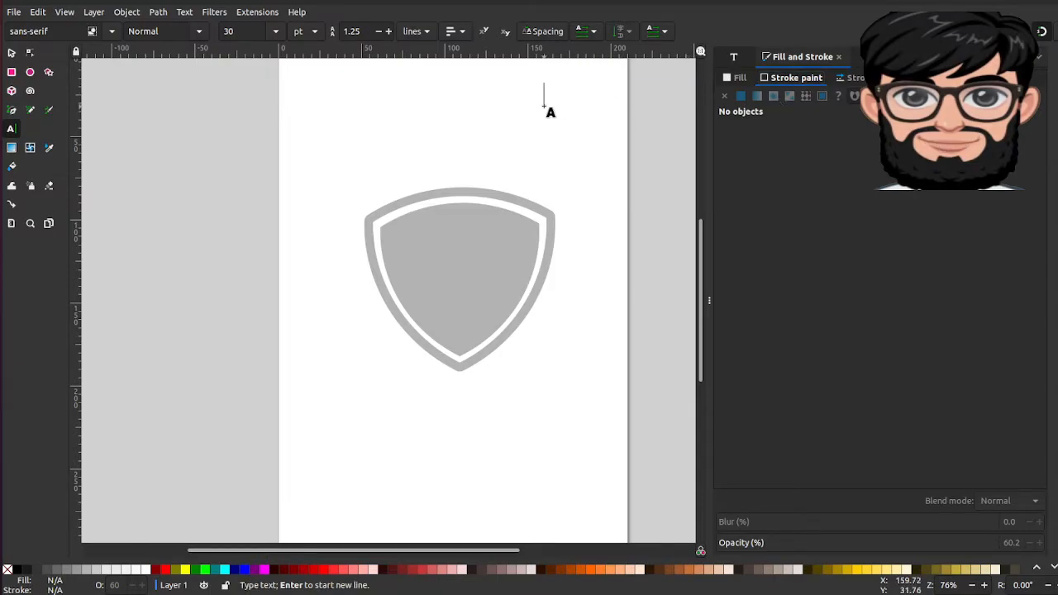
pyautogui.press('BackSpace')
pyautogui.click(349, 109)
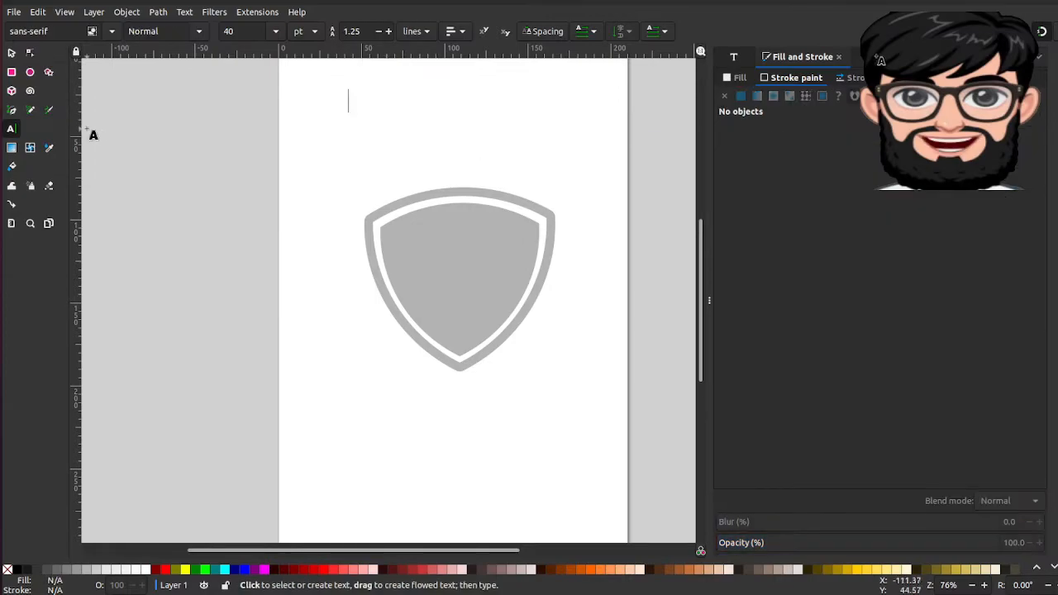
pyautogui.write('ohannel')
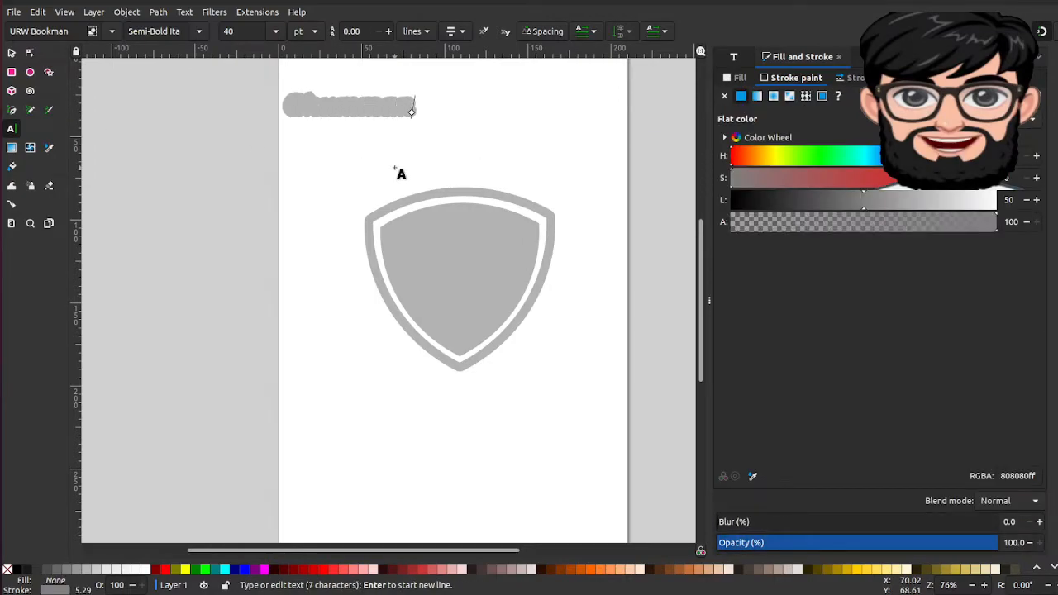
pyautogui.write('Te')
pyautogui.press('BackSpace')
pyautogui.hotkey('ctrl', 'a')
pyautogui.write('Channel')
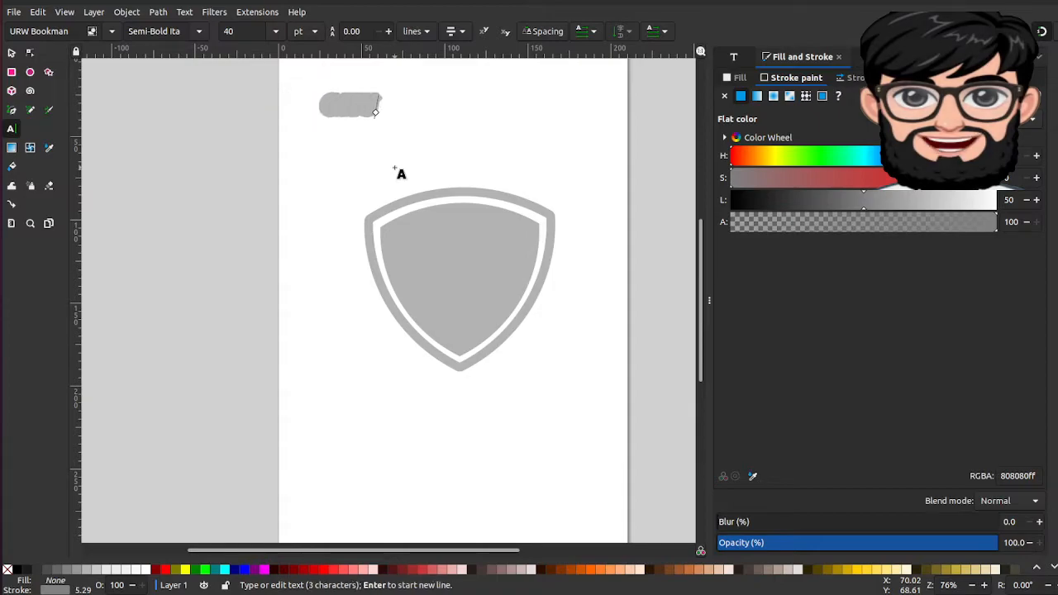
pyautogui.write(' TECH')
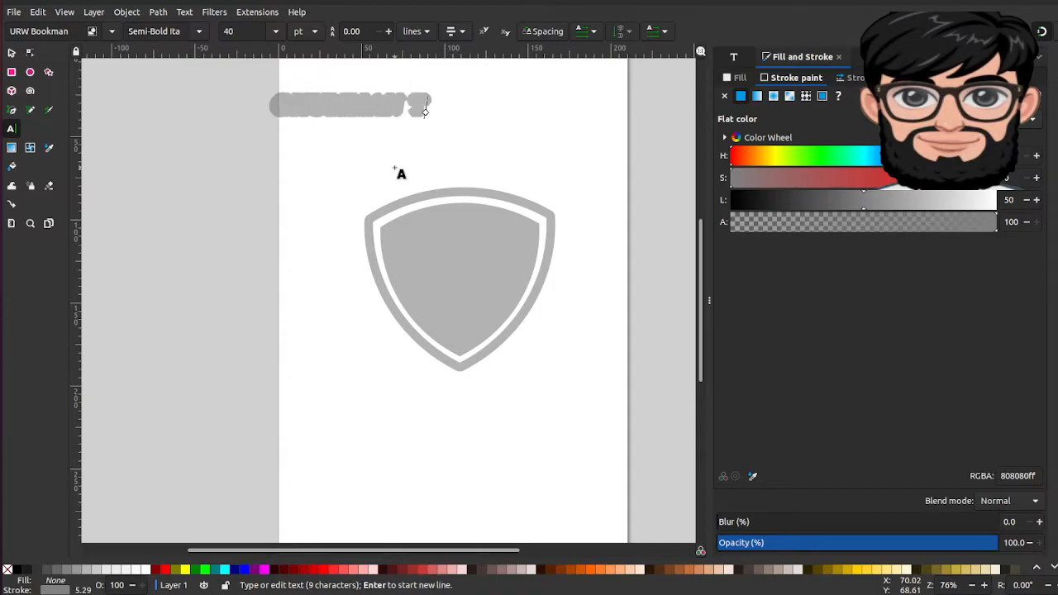
# - Remove the stroke from the whole GHUMMAN TECH text and give it a flat grey fill
pyautogui.hotkey('ctrl', 'a')
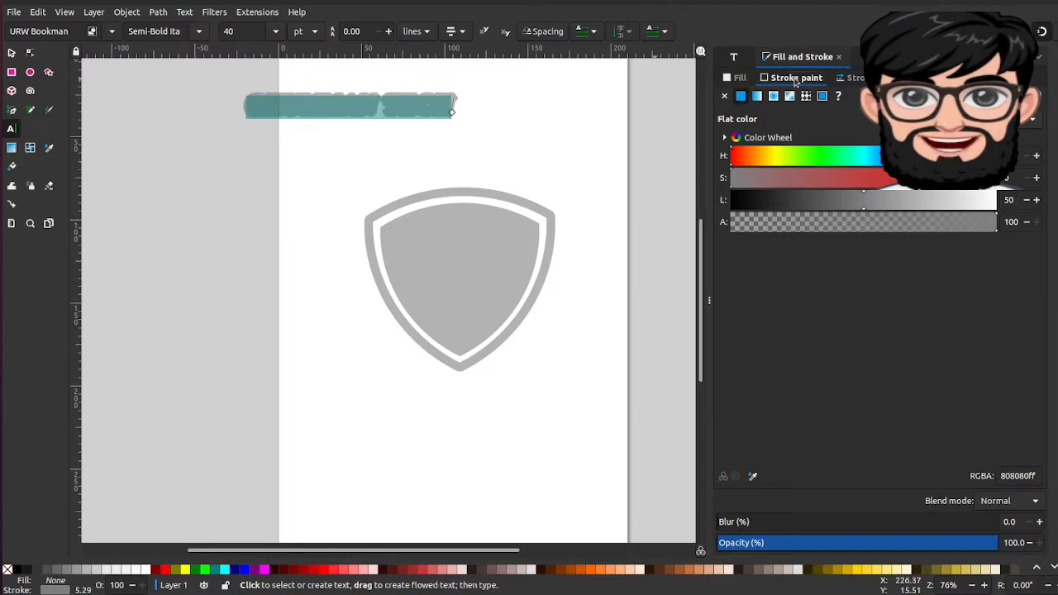
pyautogui.click(726, 97)
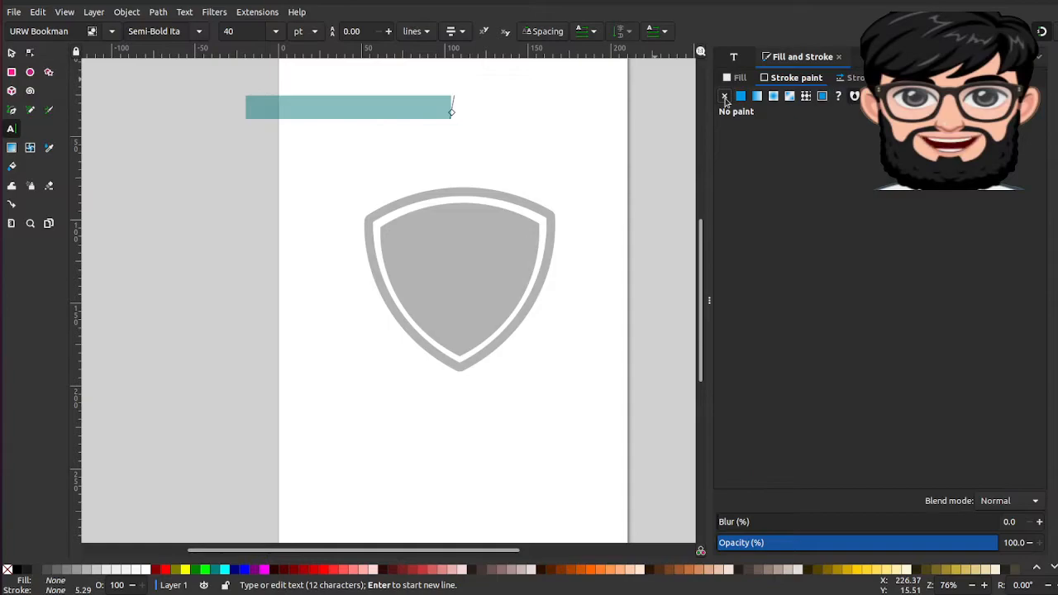
pyautogui.click(741, 98)
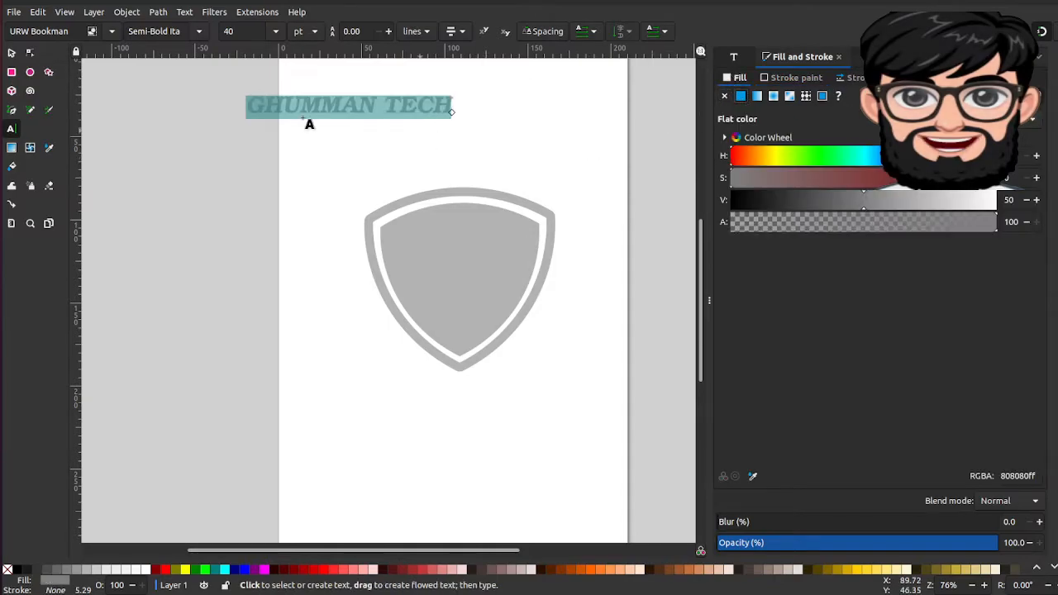
# - Fill the text black at 60.2% opacity and move it across the shield's middle, to about X 47.1, Y 121.1 mm
pyautogui.click(10, 53)
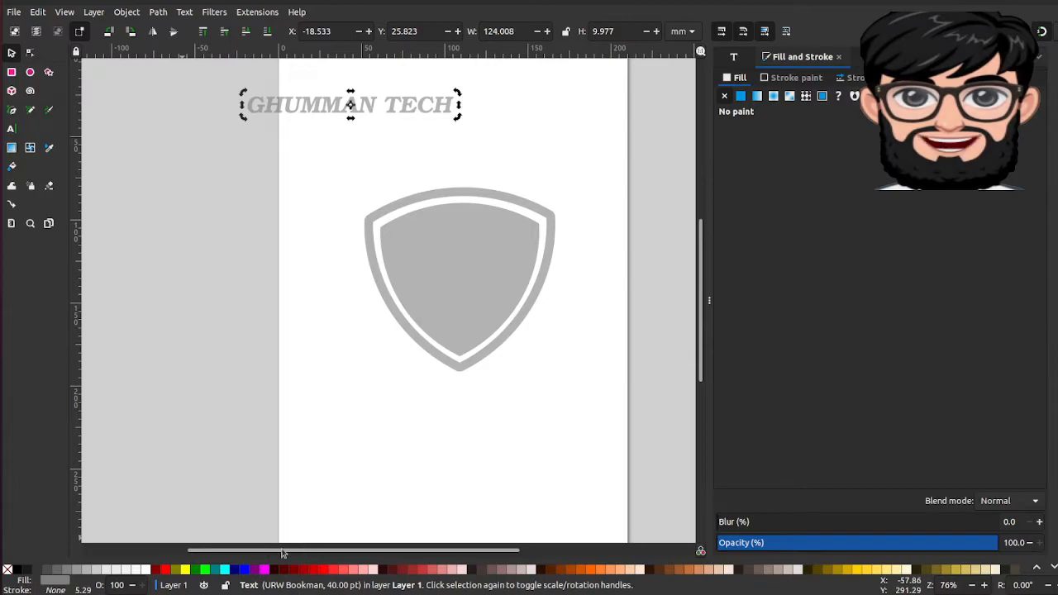
pyautogui.click(24, 570)
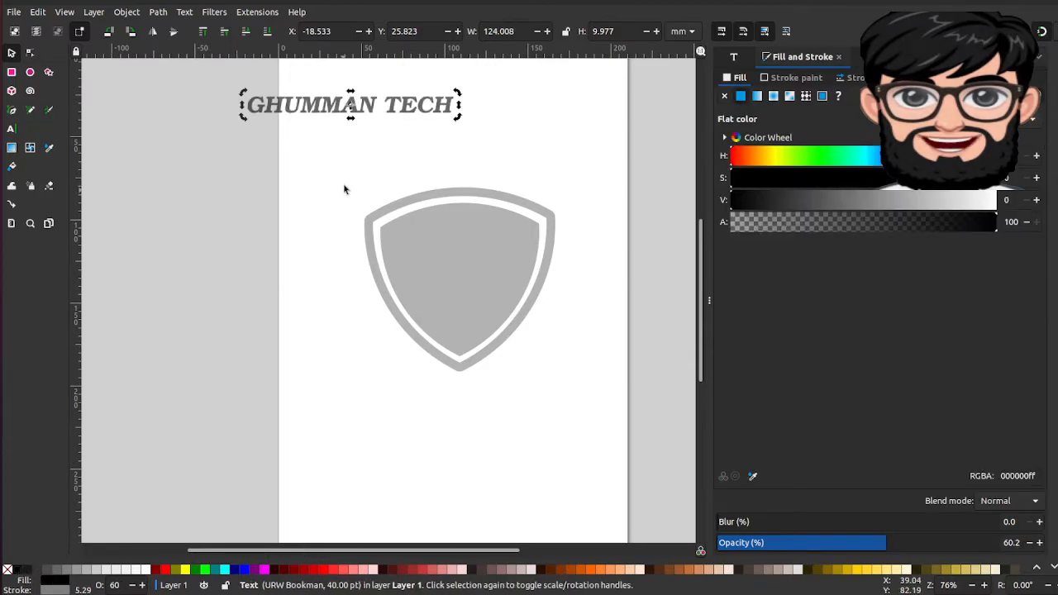
pyautogui.moveTo(387, 110); pyautogui.dragTo(495, 264)
pyautogui.click(509, 108)
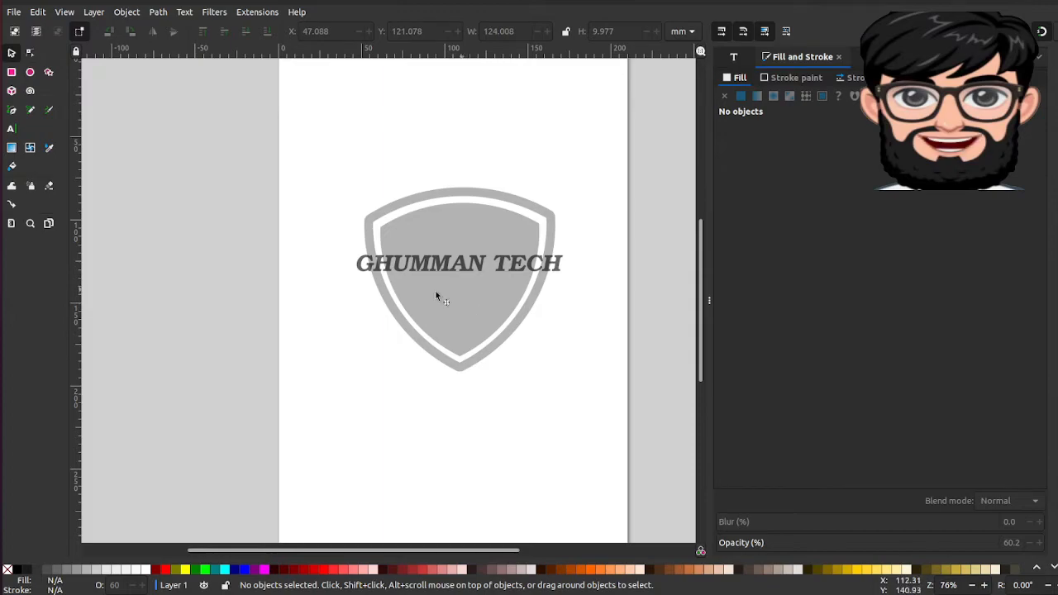
pyautogui.click(11, 74)
pyautogui.moveTo(346, 248); pyautogui.dragTo(462, 281)
pyautogui.hotkey('ctrl', 'z')
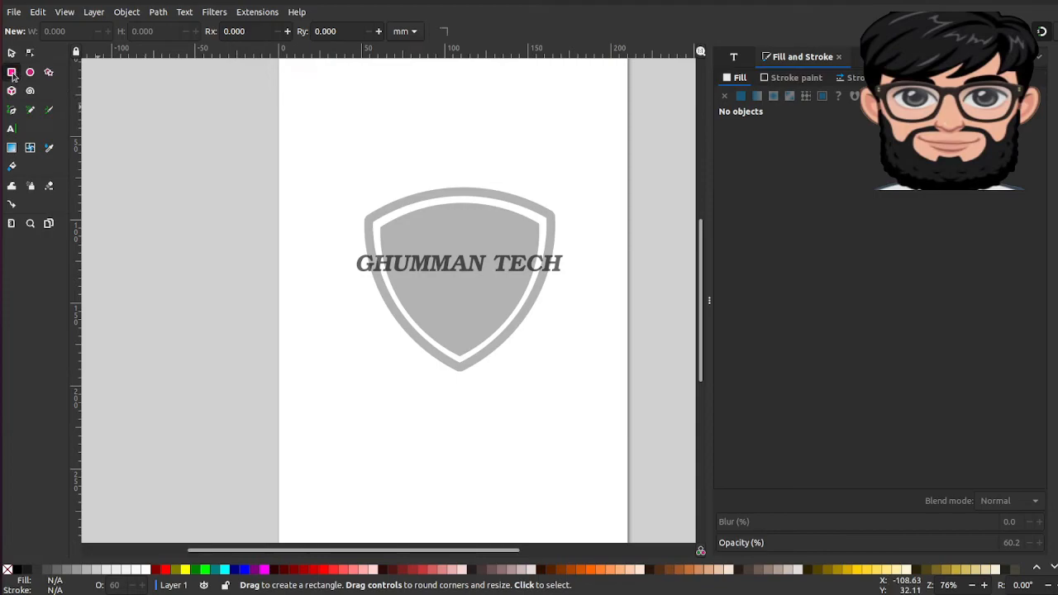
pyautogui.moveTo(354, 254); pyautogui.dragTo(512, 280)
pyautogui.press('Escape')
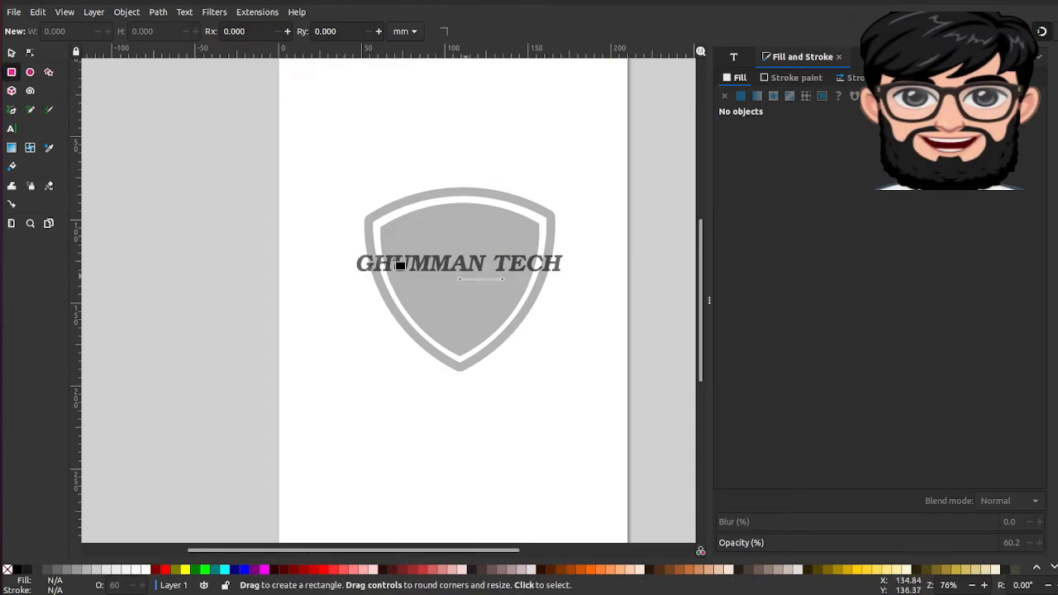
pyautogui.moveTo(346, 245); pyautogui.dragTo(391, 271)
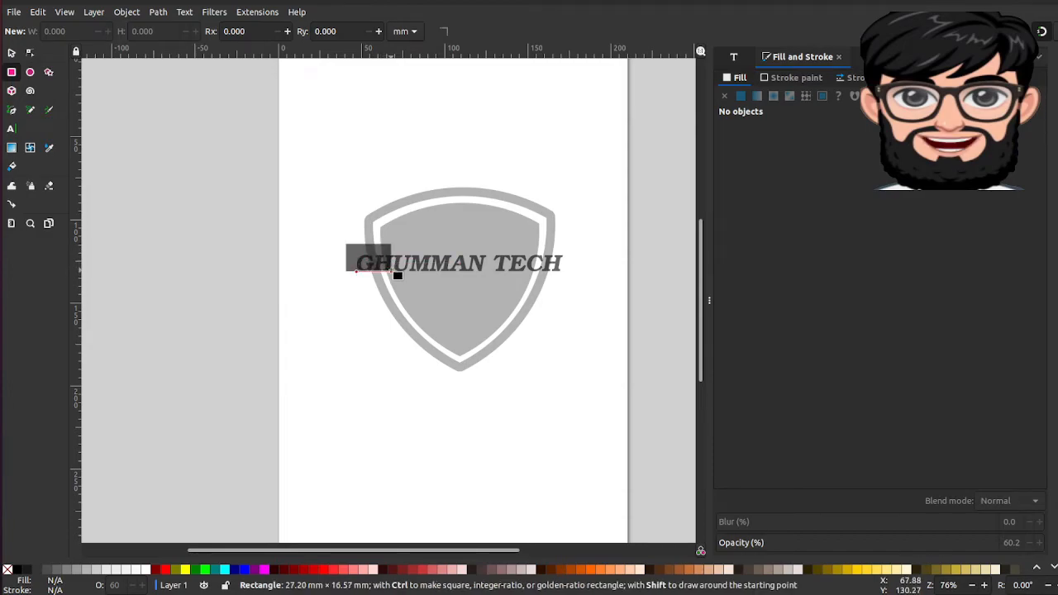
pyautogui.press('Escape')
# - Draw a rectangle across the GHUMMAN TECH text, fit it to about 132.5 × 15.6 mm and nudge it up to about Y 118.6 mm
pyautogui.moveTo(351, 248); pyautogui.dragTo(568, 279)
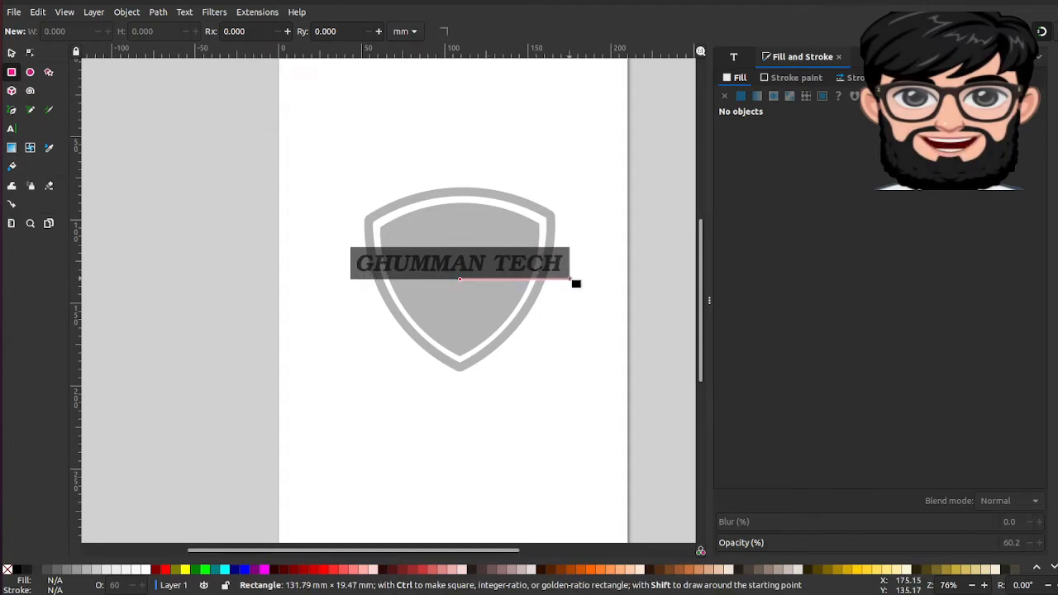
pyautogui.moveTo(569, 279); pyautogui.dragTo(570, 280)
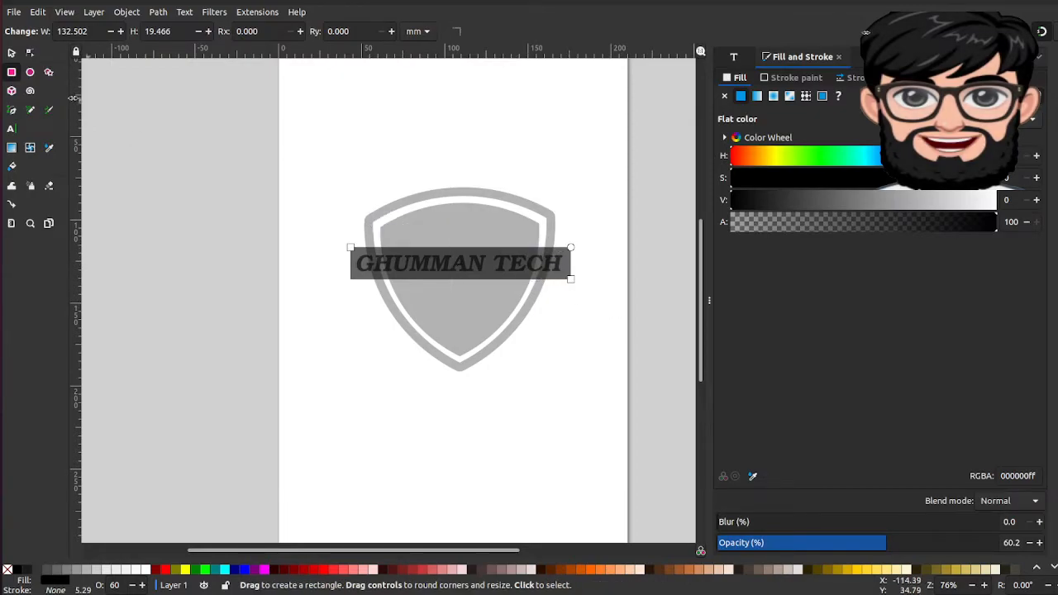
pyautogui.click(11, 53)
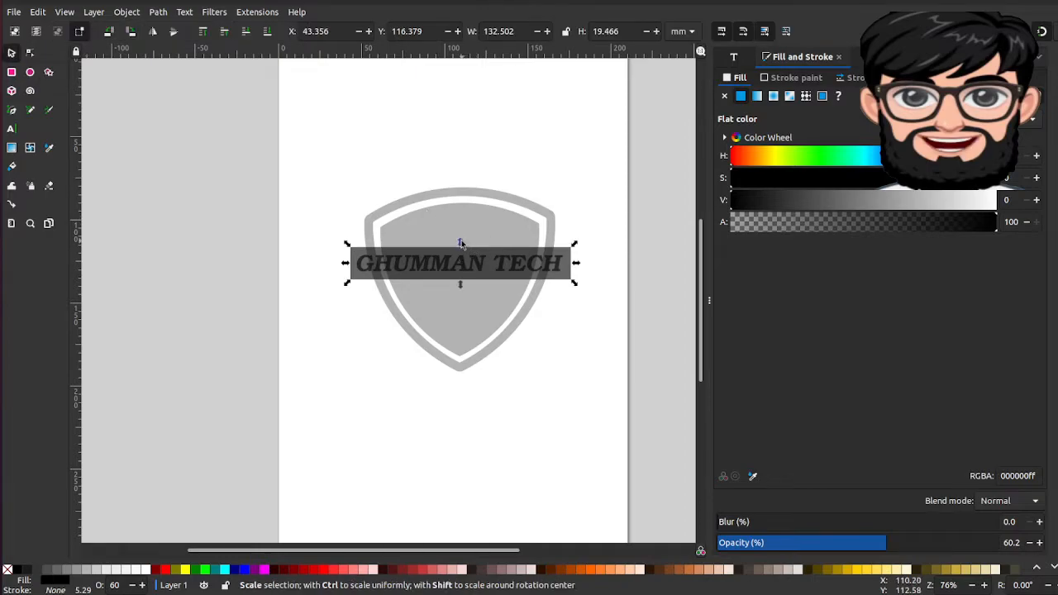
pyautogui.moveTo(462, 244); pyautogui.dragTo(463, 253)
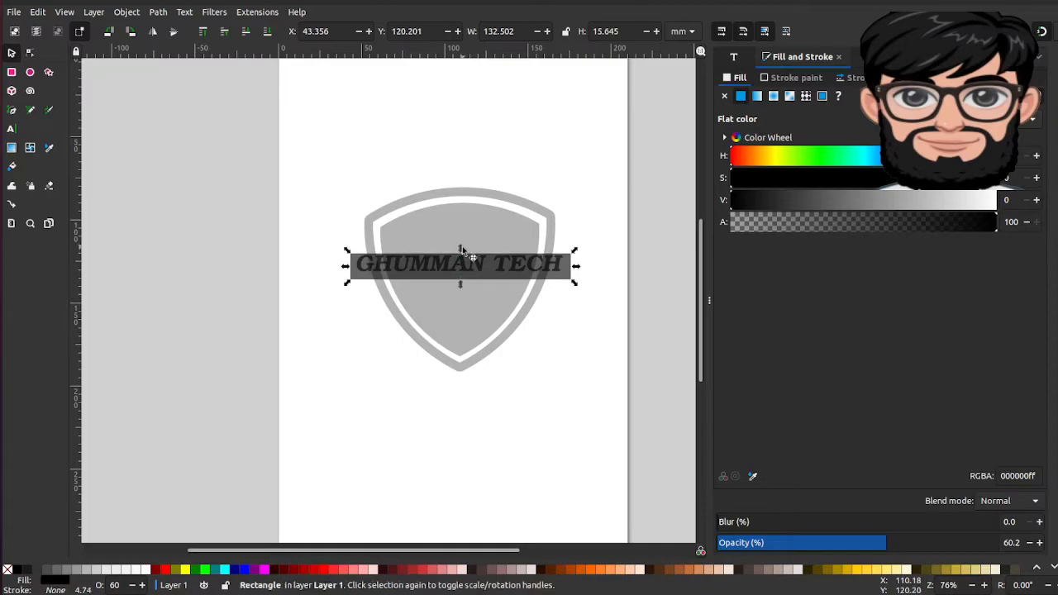
pyautogui.press('Up')
pyautogui.press('Up')
pyautogui.press('Up')
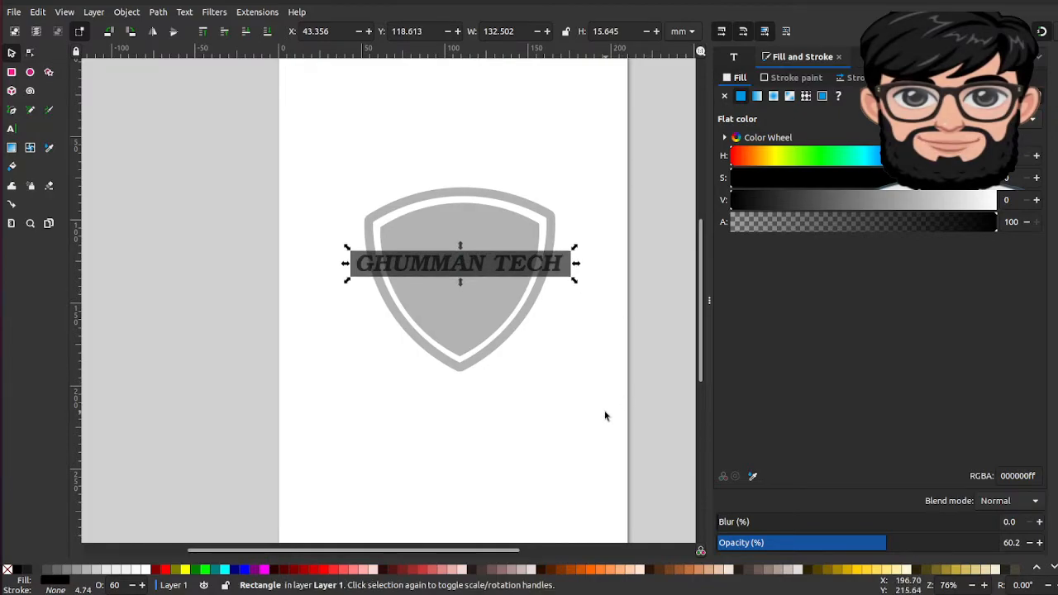
pyautogui.click(543, 423)
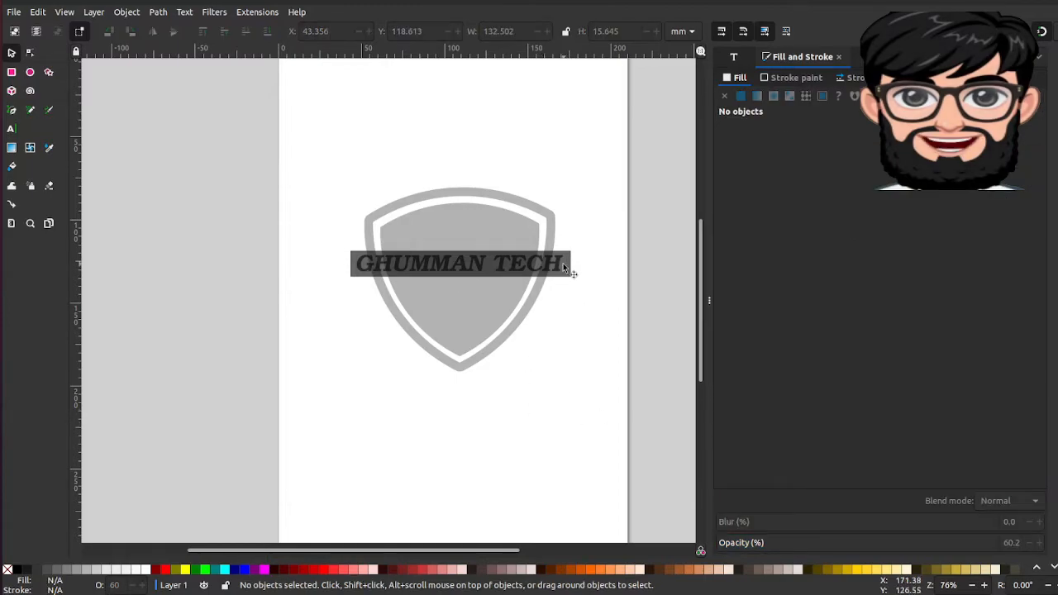
# - Fill the banner rectangle with the pink palette colour de8787
pyautogui.click(567, 266)
pyautogui.click(356, 569)
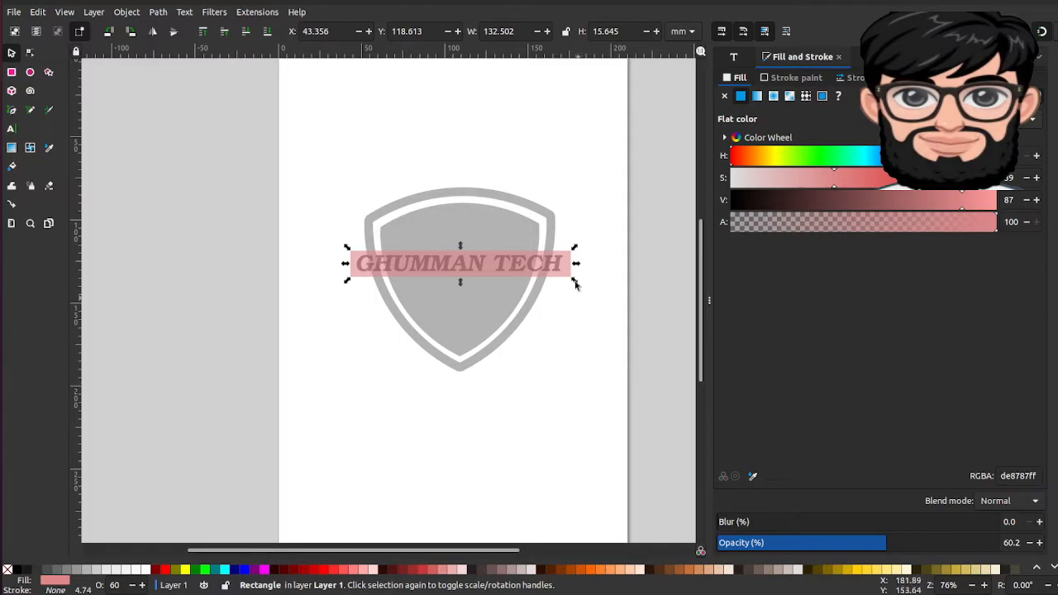
pyautogui.click(544, 264)
pyautogui.click(568, 264)
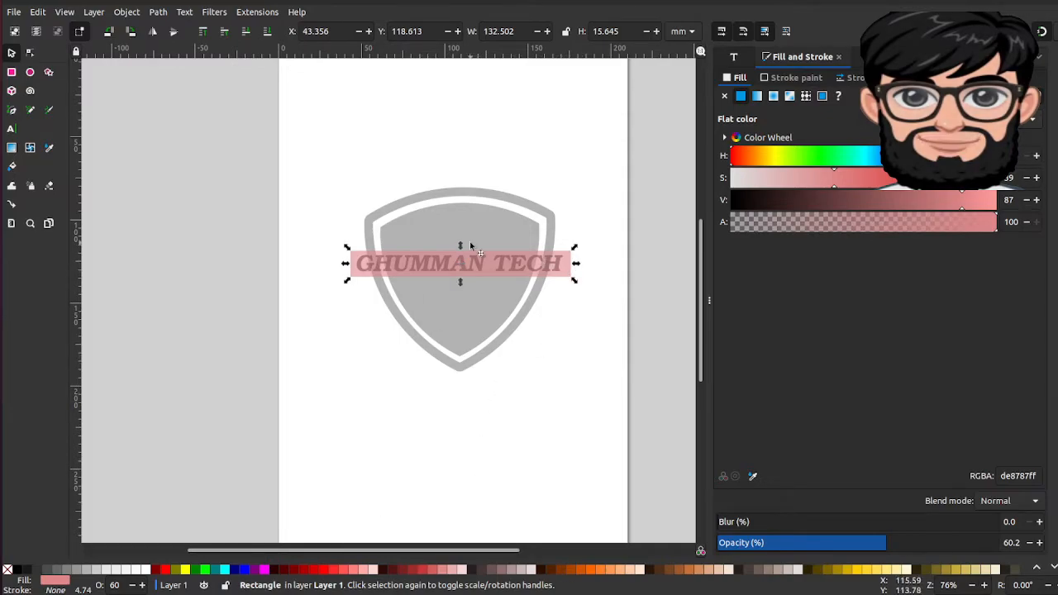
# - Lower the pink rectangle one level so that it sits behind the GHUMMAN TECH text
pyautogui.click(165, 13)
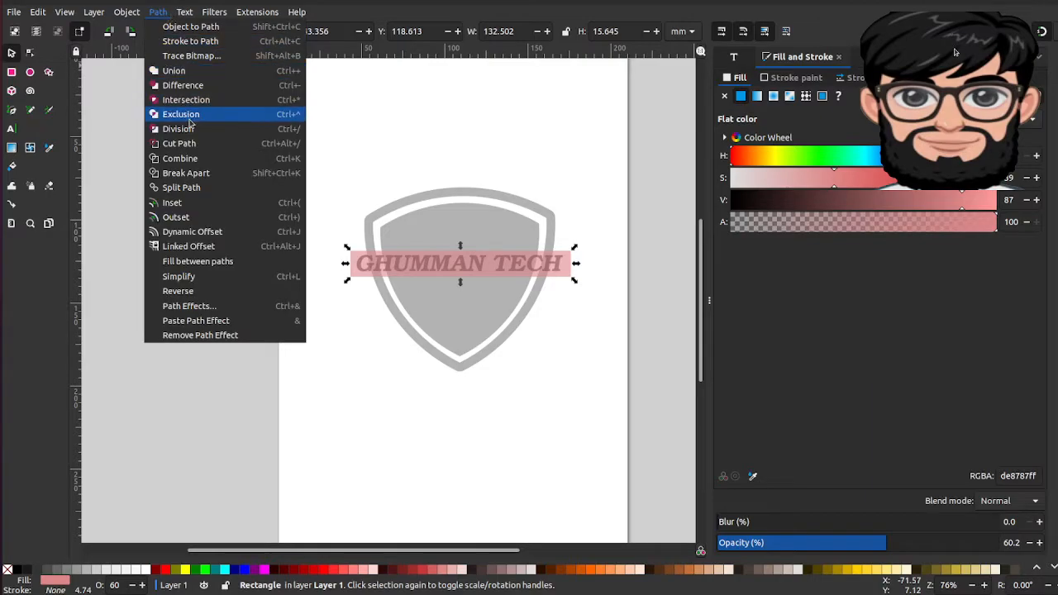
pyautogui.moveTo(128, 16)
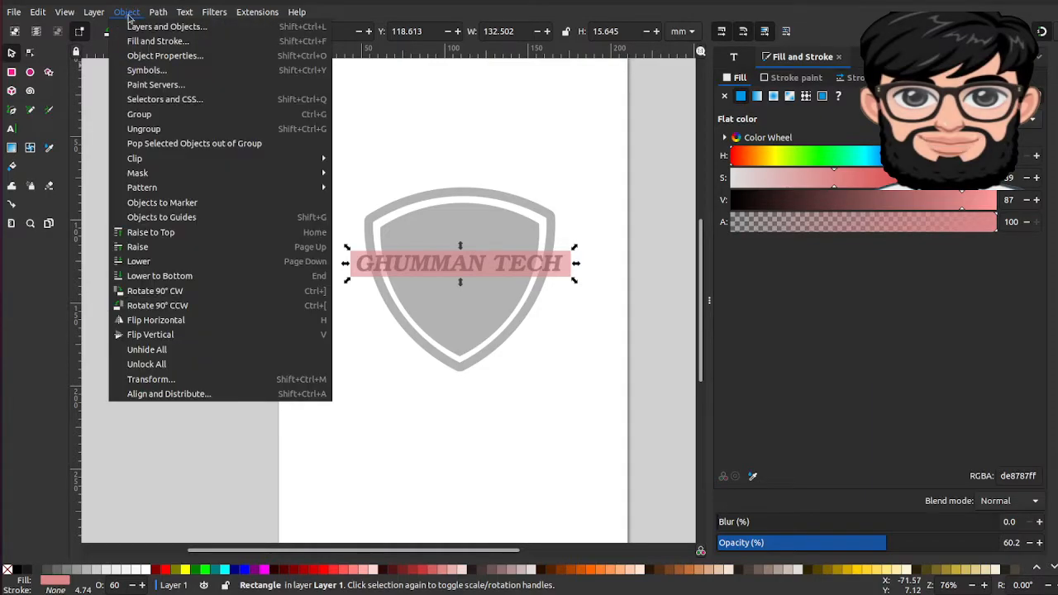
pyautogui.click(138, 262)
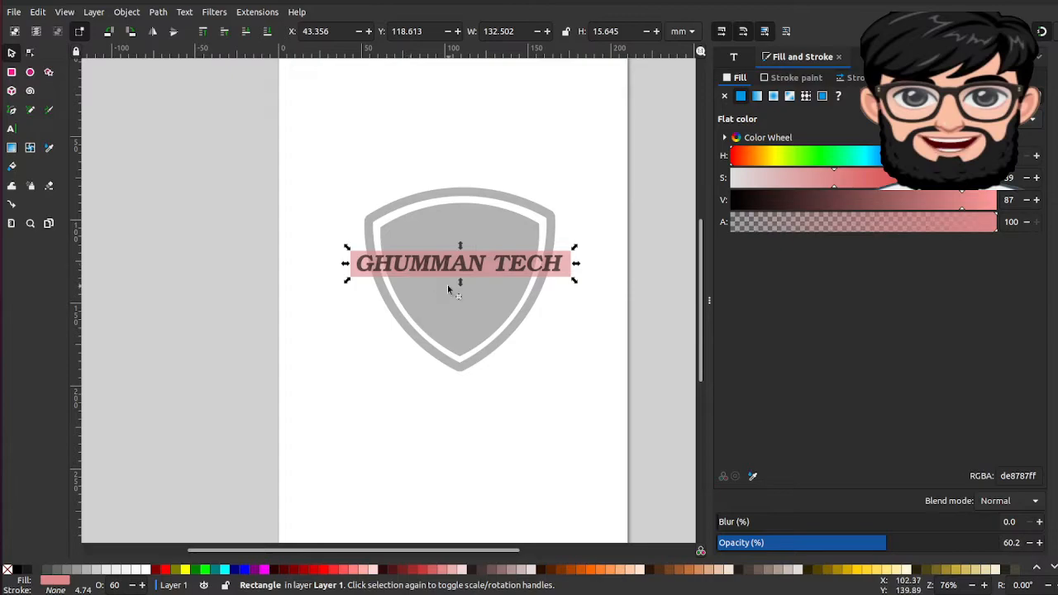
# - Duplicate the GHUMMAN TECH text and subtract the duplicate from the inner shield with Difference
pyautogui.rightClick(567, 264)
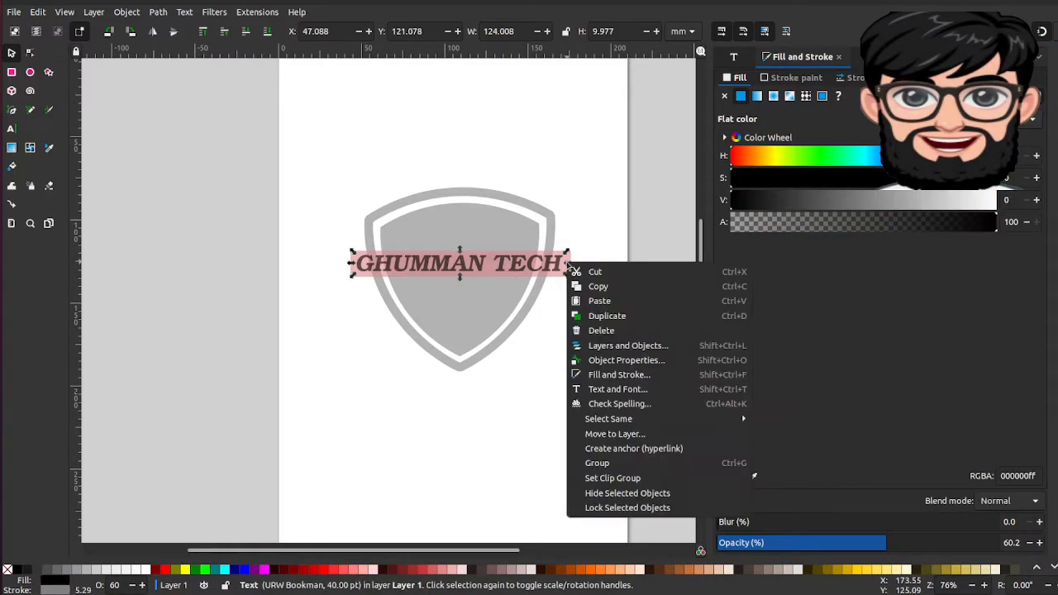
pyautogui.click(595, 316)
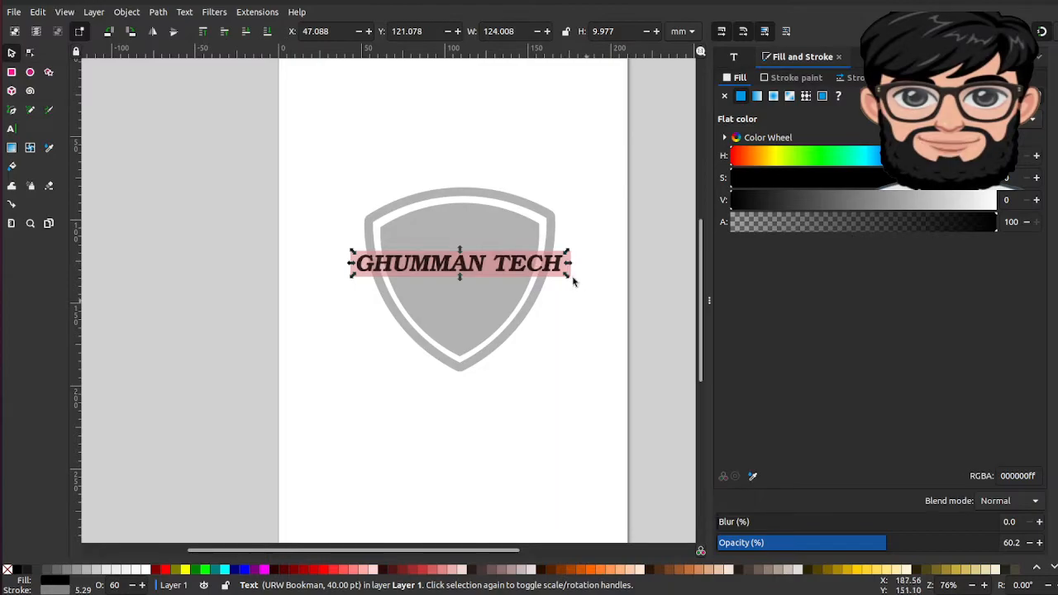
pyautogui.keyDown('shift'); pyautogui.click(494, 219); pyautogui.keyUp('shift')
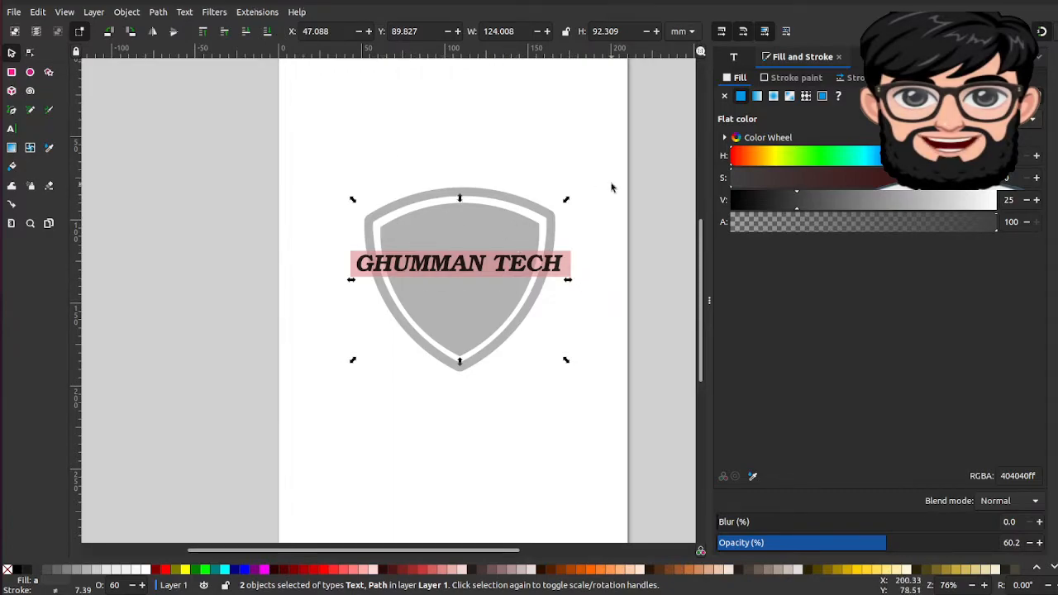
pyautogui.click(155, 14)
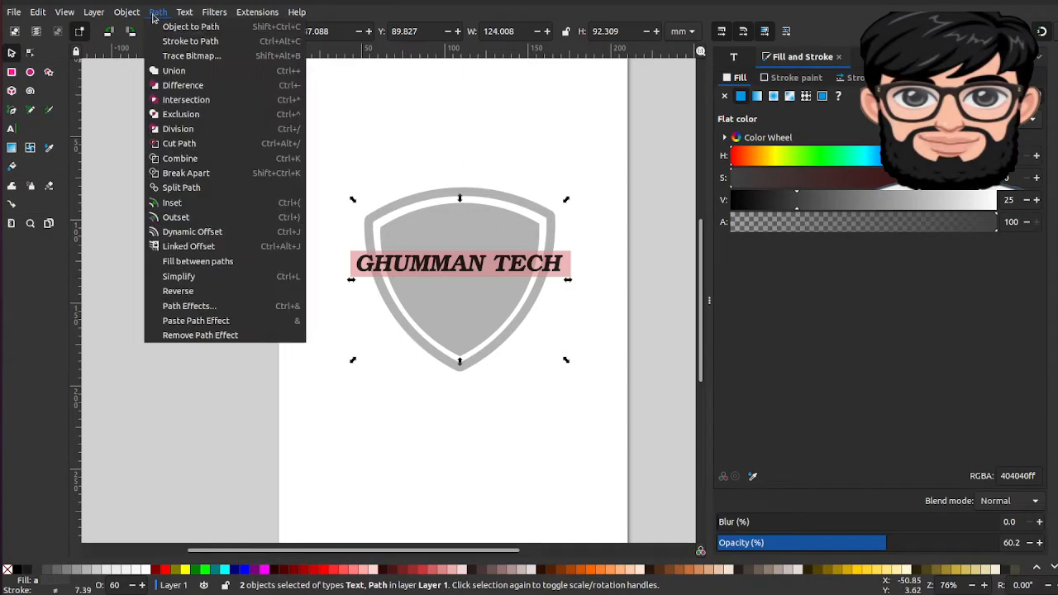
pyautogui.click(182, 88)
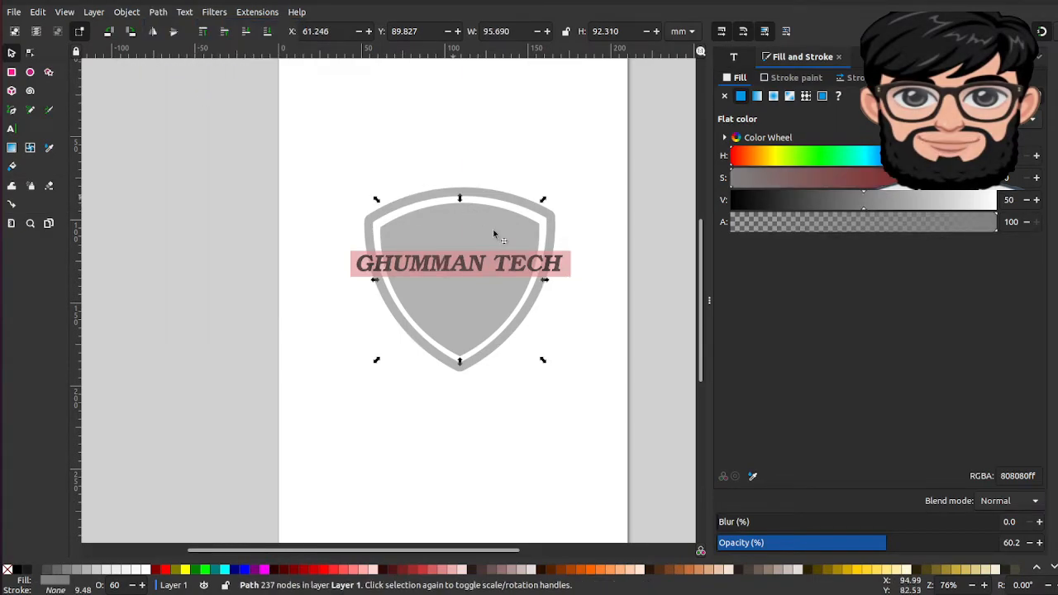
# - Try to subtract the GHUMMAN TECH text from the outer shield with Difference, and undo it
pyautogui.click(568, 272)
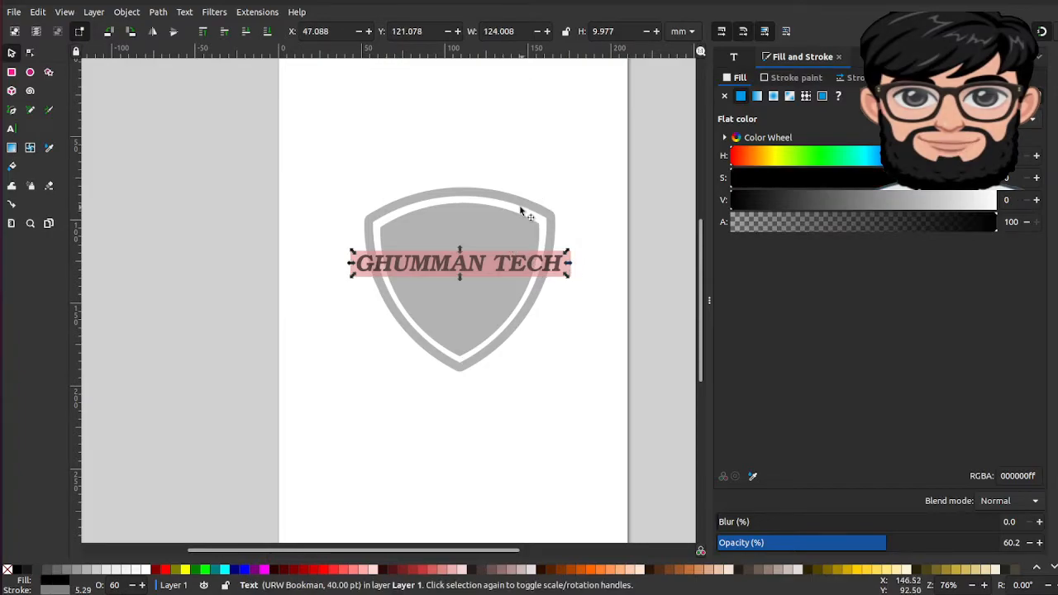
pyautogui.keyDown('shift'); pyautogui.click(495, 199); pyautogui.keyUp('shift')
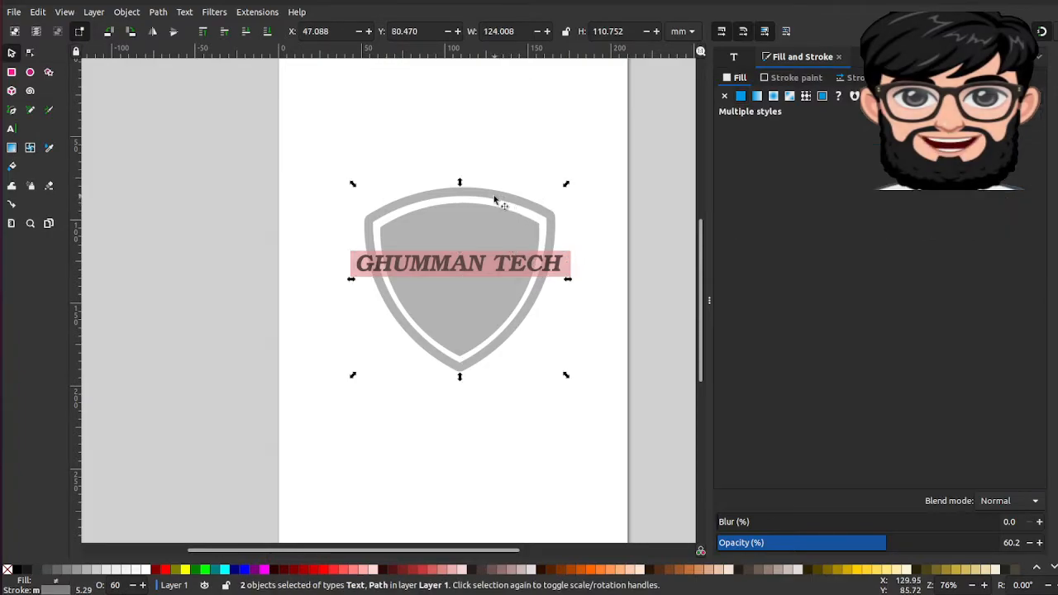
pyautogui.click(161, 13)
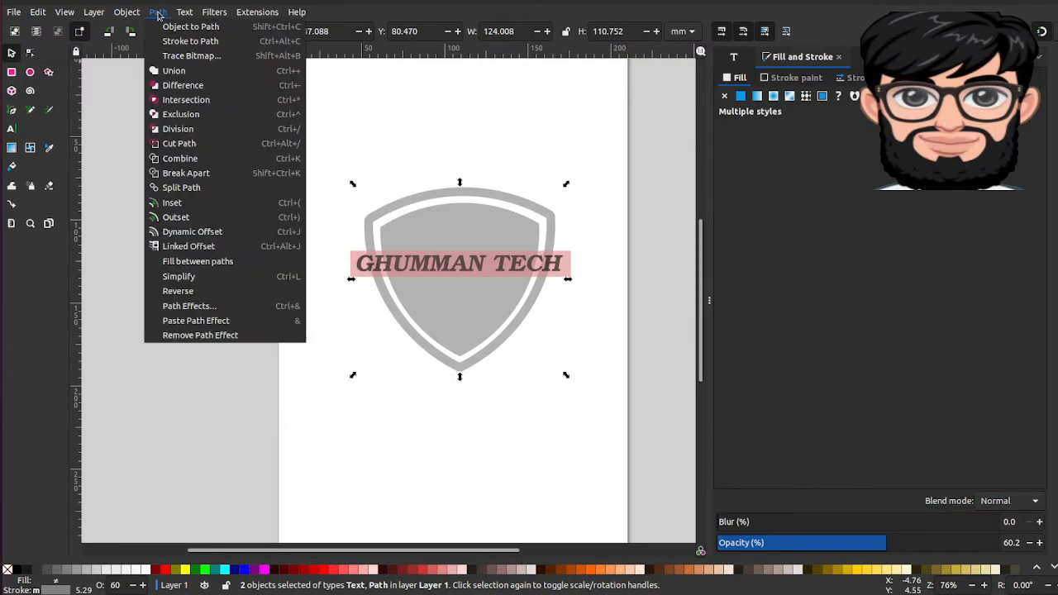
pyautogui.click(189, 86)
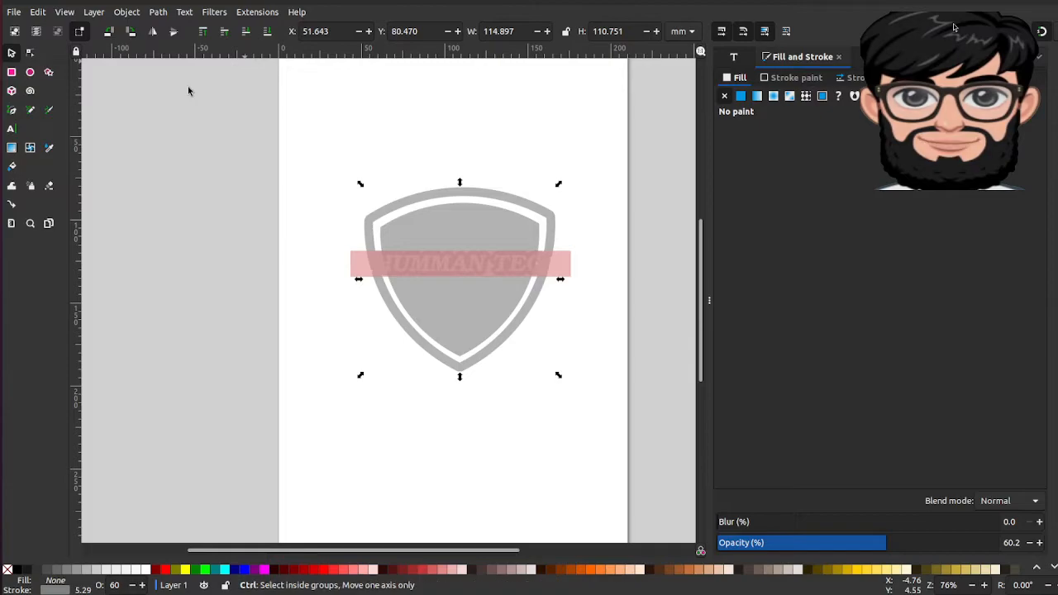
pyautogui.click(188, 86)
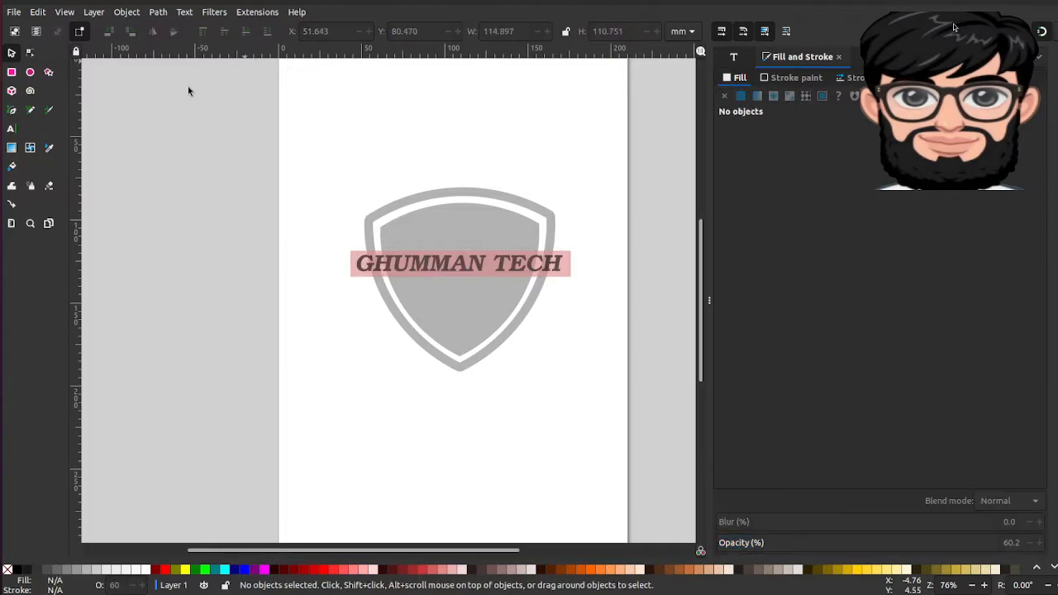
# - Subtract the pink rectangle from the outer shield with Difference
pyautogui.click(571, 266)
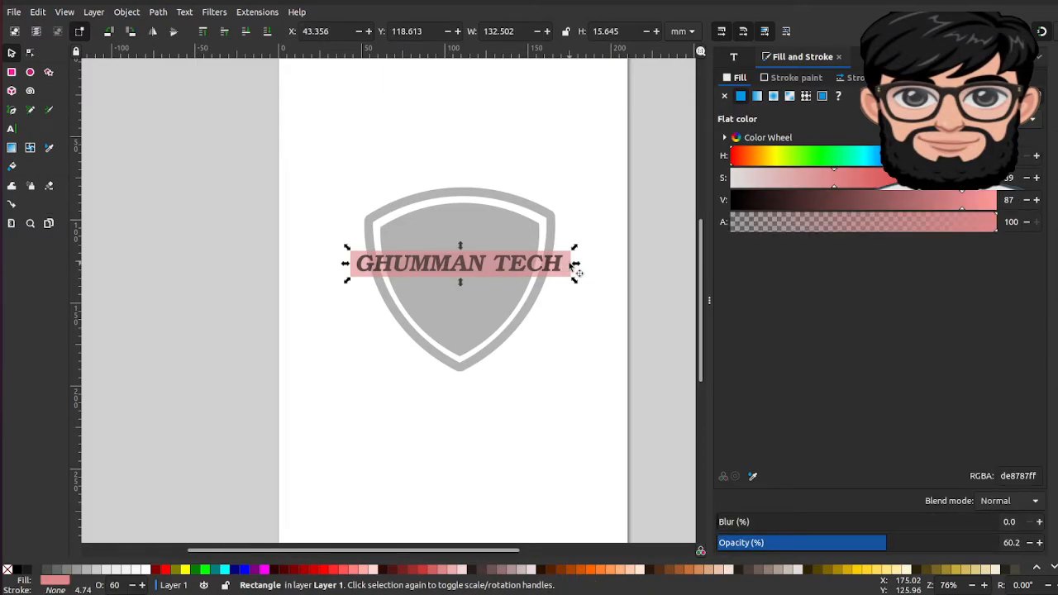
pyautogui.keyDown('shift'); pyautogui.click(508, 201); pyautogui.keyUp('shift')
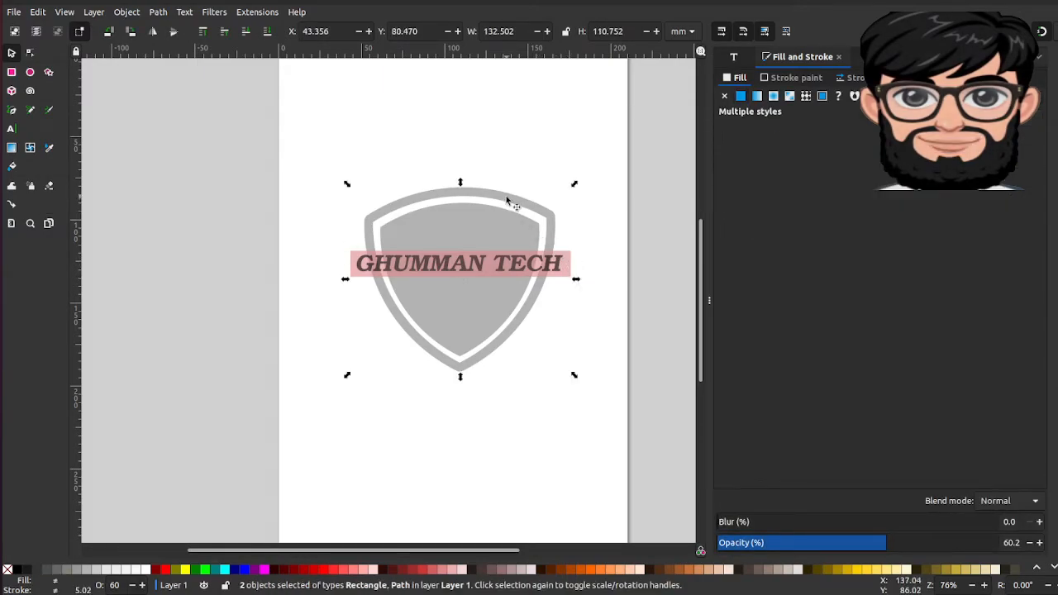
pyautogui.click(158, 12)
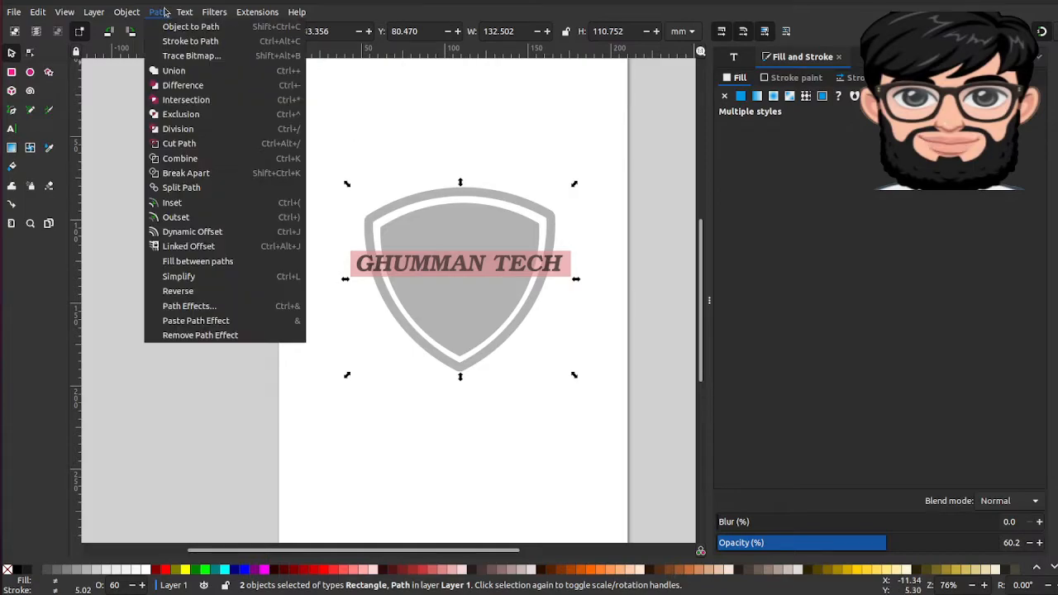
pyautogui.click(188, 84)
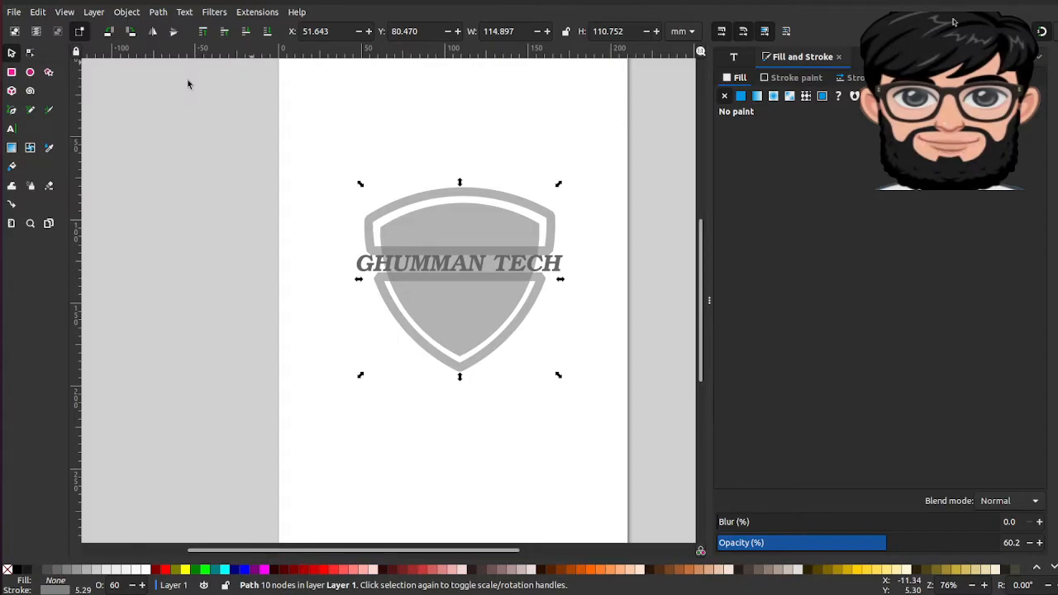
# - Undo the Difference cuts, the text duplicate and the lowering of the pink rectangle
pyautogui.hotkey('ctrl', 'z')
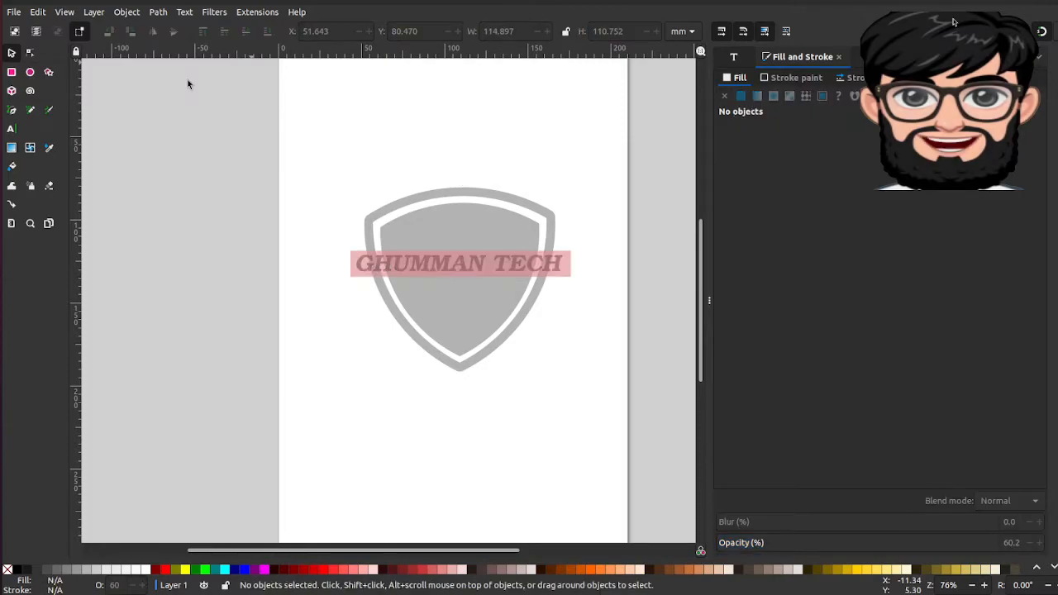
pyautogui.hotkey('ctrl', 'z')
pyautogui.hotkey('ctrl', 'shift', 'z')
# - Try moving the pink rectangle up to the shield's upper edge, and undo the move
pyautogui.click(567, 253)
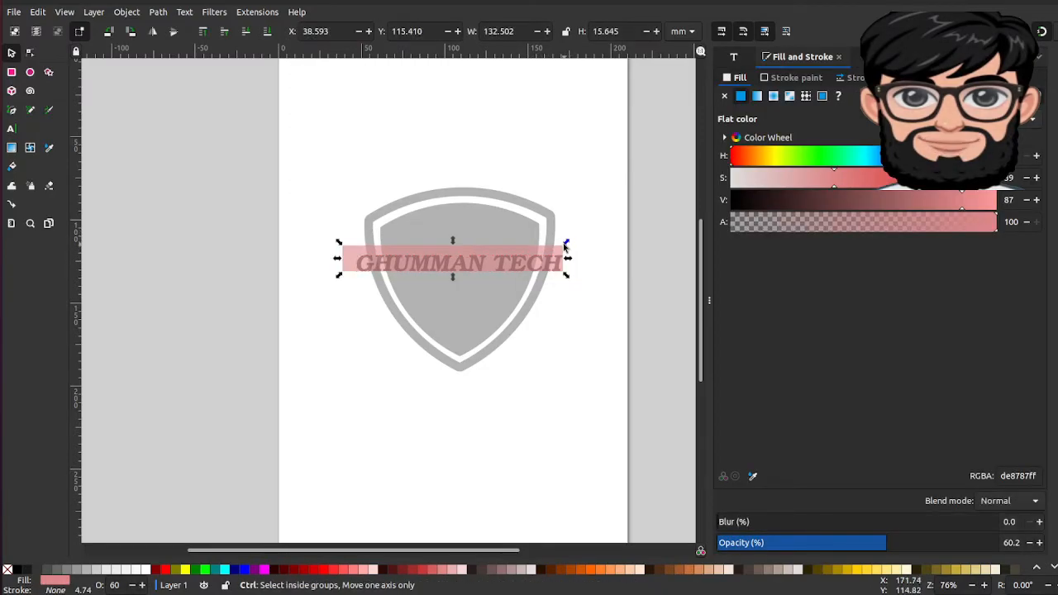
pyautogui.moveTo(571, 258); pyautogui.dragTo(579, 181)
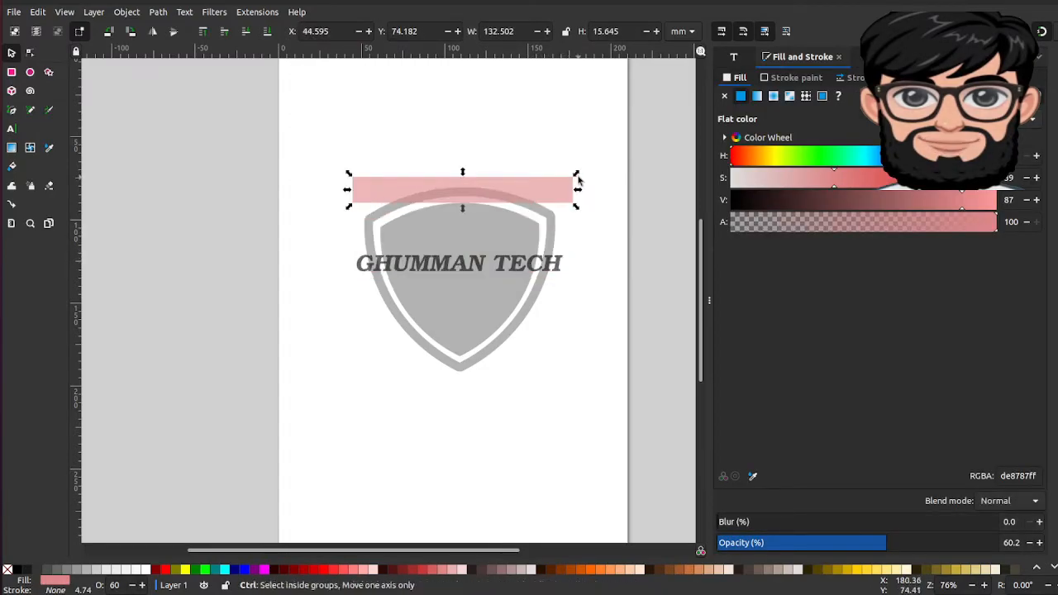
pyautogui.hotkey('ctrl', 'z')
# - Duplicate the pink rectangle in place and subtract the duplicate from the outer shield with Difference
pyautogui.click(572, 269)
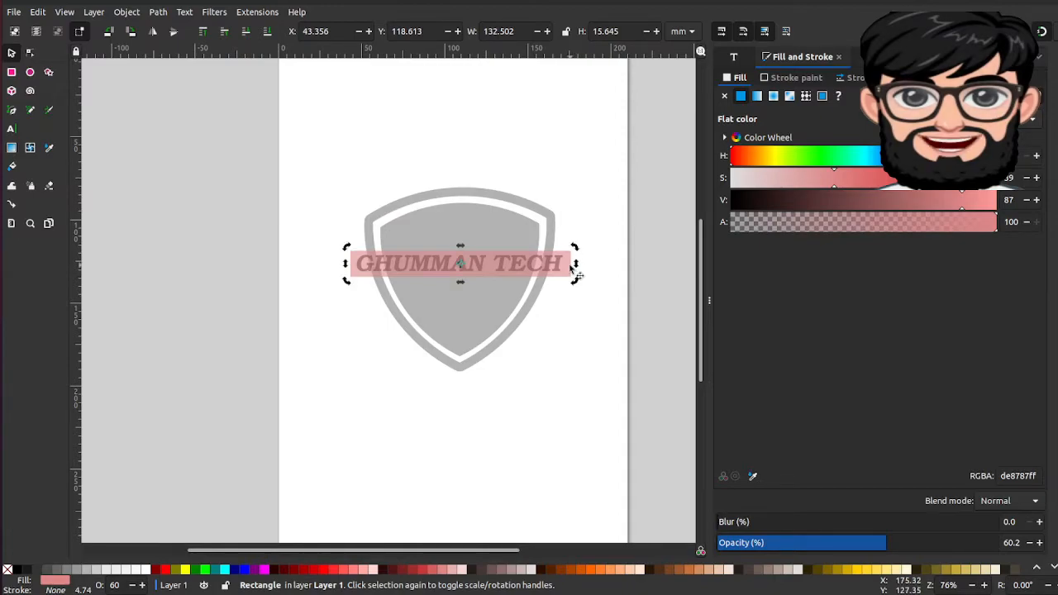
pyautogui.rightClick(573, 271)
pyautogui.click(601, 329)
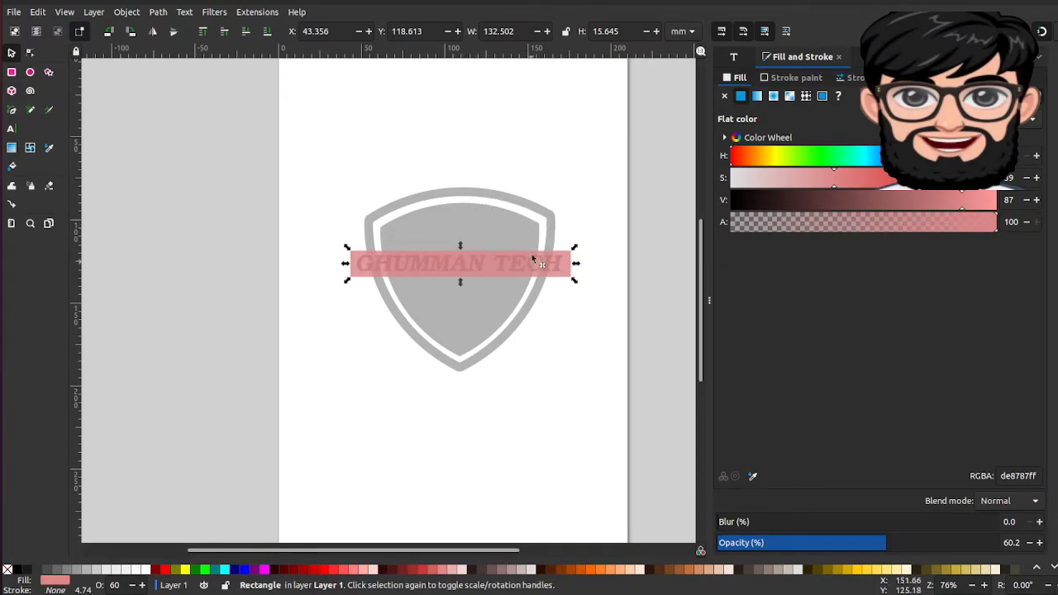
pyautogui.keyDown('shift'); pyautogui.click(466, 196); pyautogui.keyUp('shift')
pyautogui.click(158, 11)
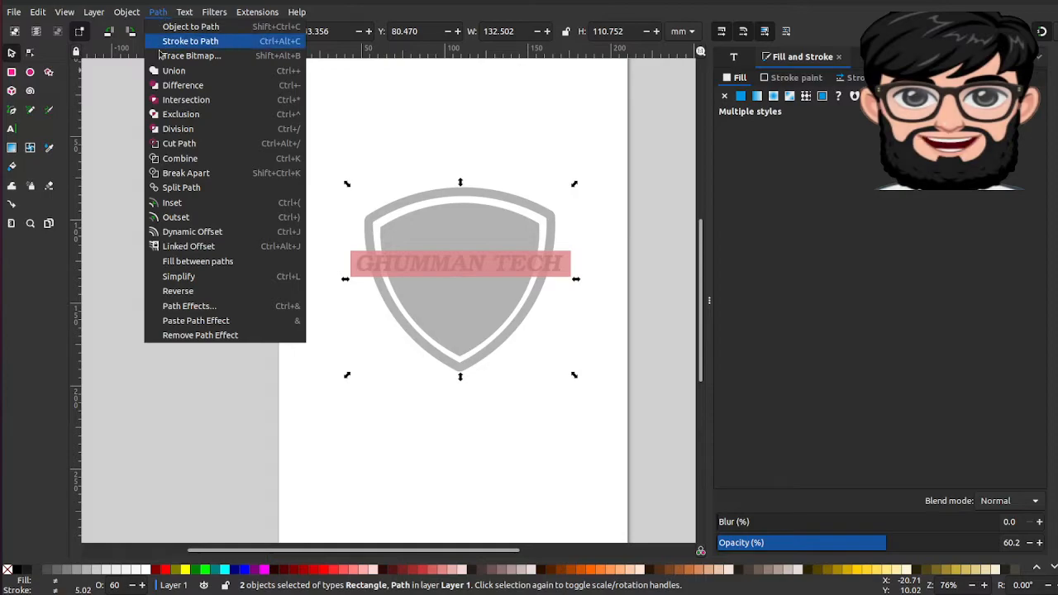
pyautogui.click(168, 86)
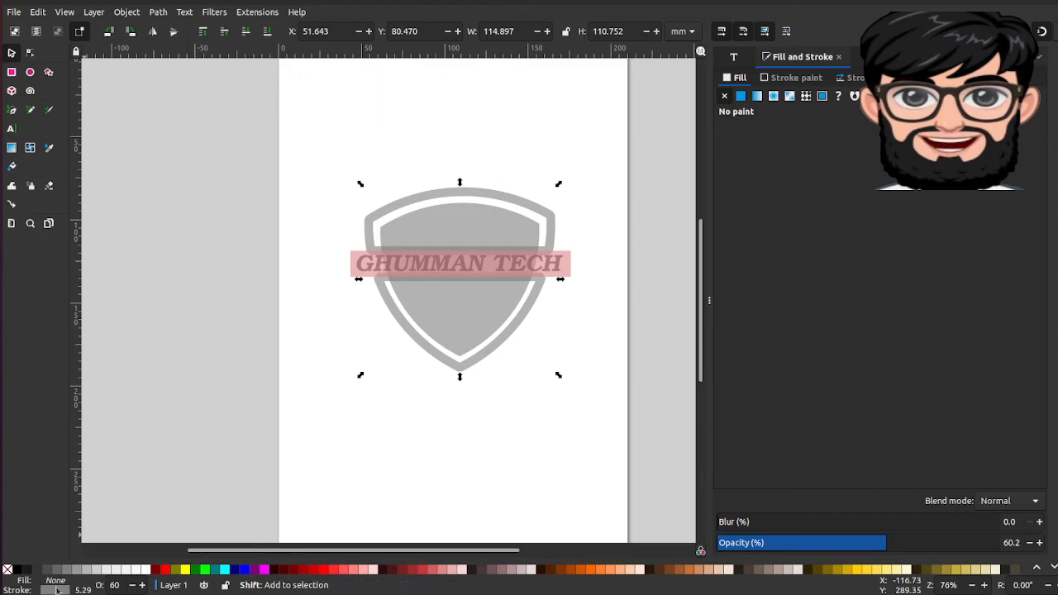
# - Undo the trial removal of the outer shield's stroke and the Difference cut through the outer shield
pyautogui.keyDown('shift'); pyautogui.click(6, 570); pyautogui.keyUp('shift')
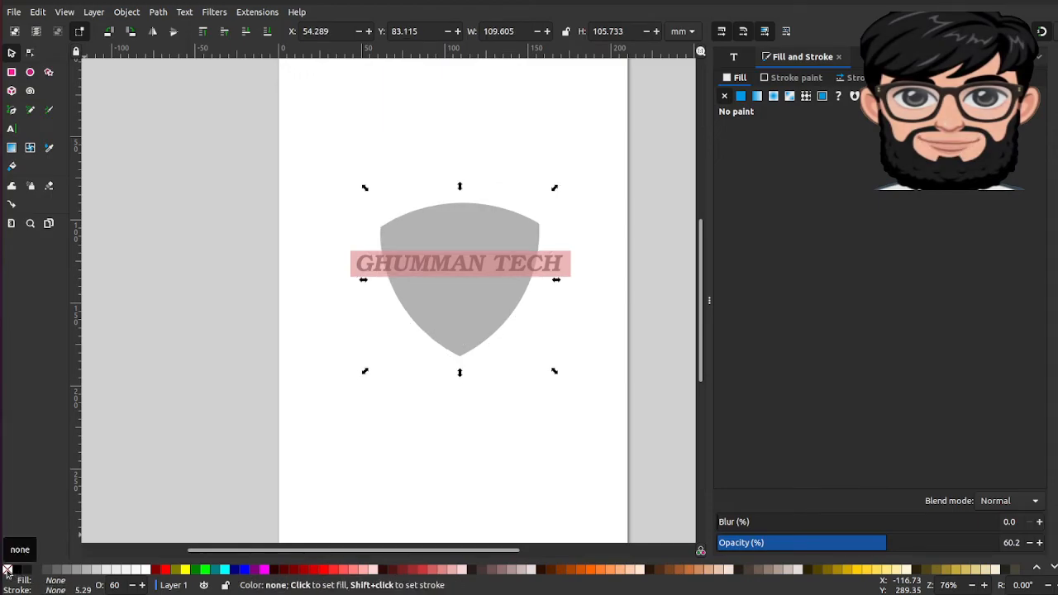
pyautogui.hotkey('ctrl', 'z')
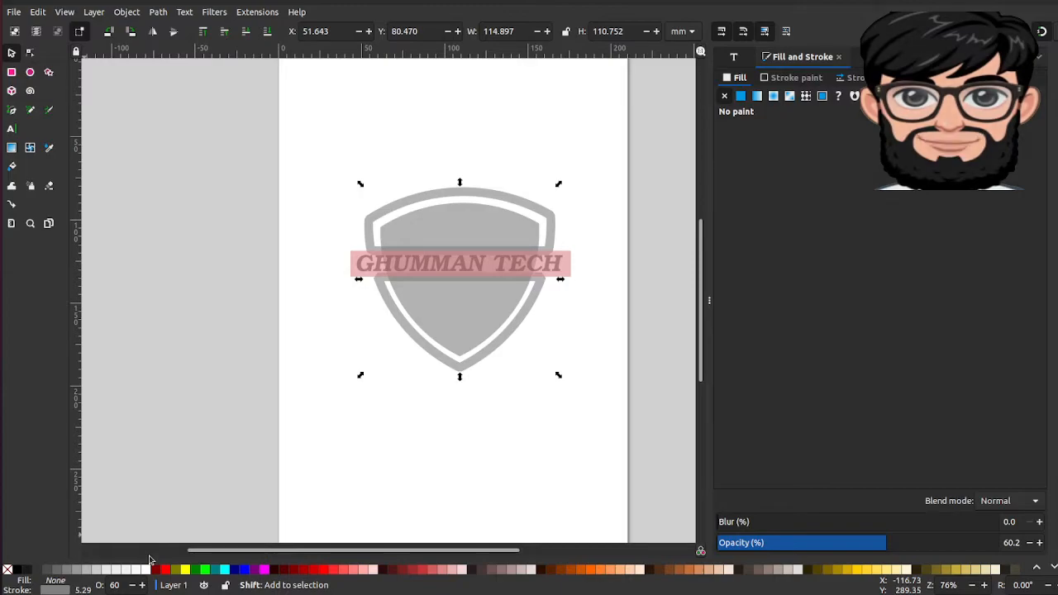
pyautogui.click(287, 532)
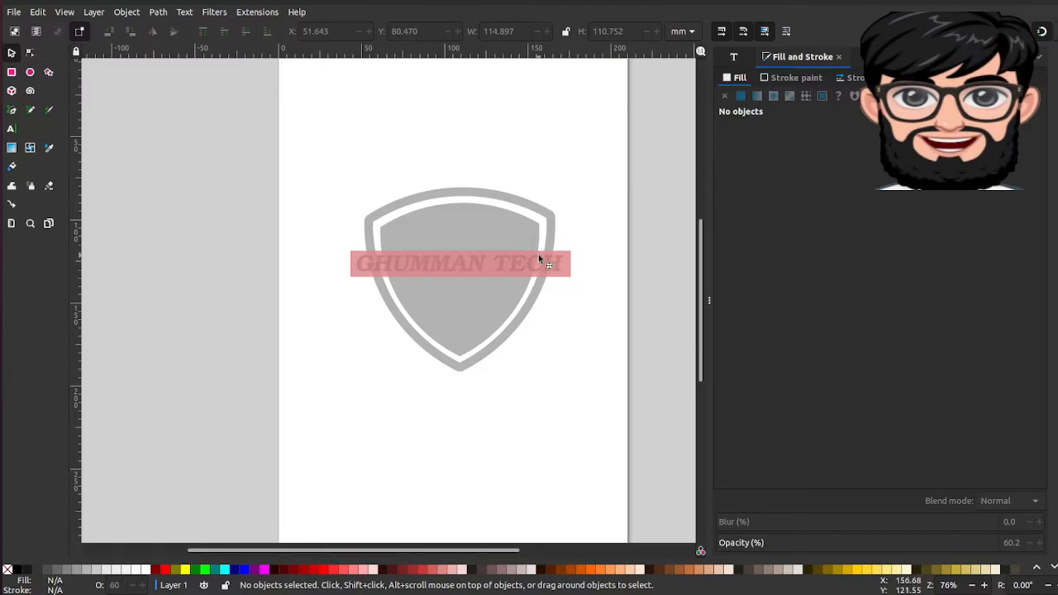
# - Try moving the upper pink rectangle up off the text, and undo the move
pyautogui.click(565, 262)
pyautogui.moveTo(565, 261); pyautogui.dragTo(600, 166)
pyautogui.hotkey('ctrl', 'z')
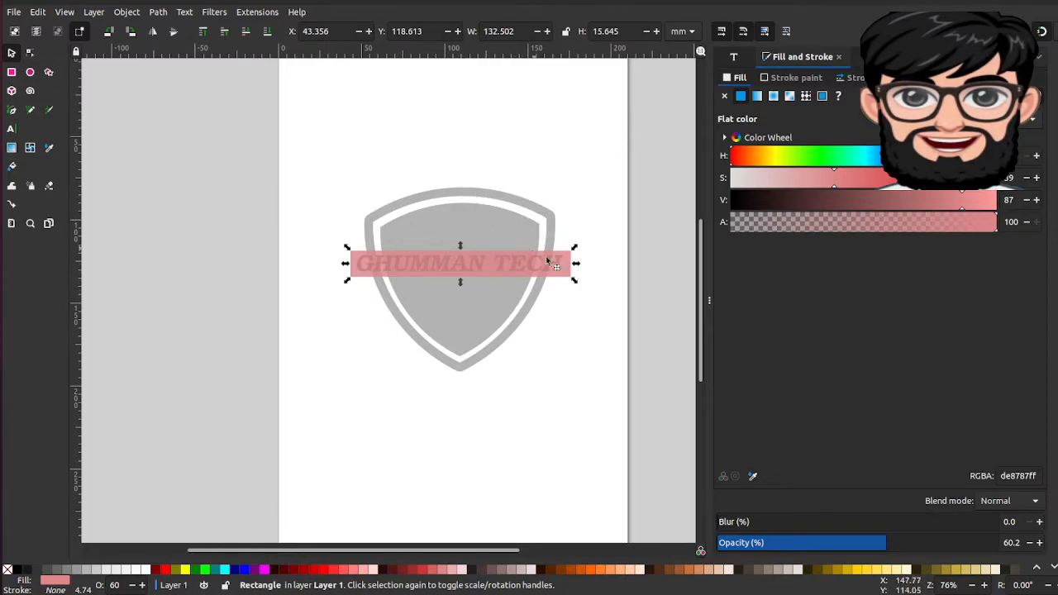
# - Convert the outer shield's outline into a filled path with Stroke to Path
pyautogui.click(578, 264)
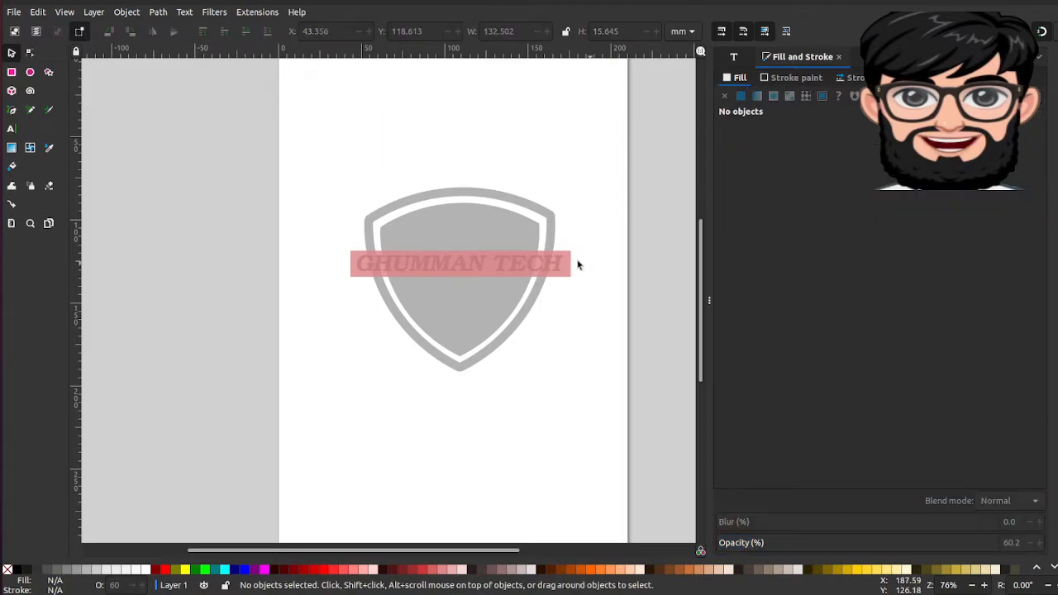
pyautogui.click(569, 265)
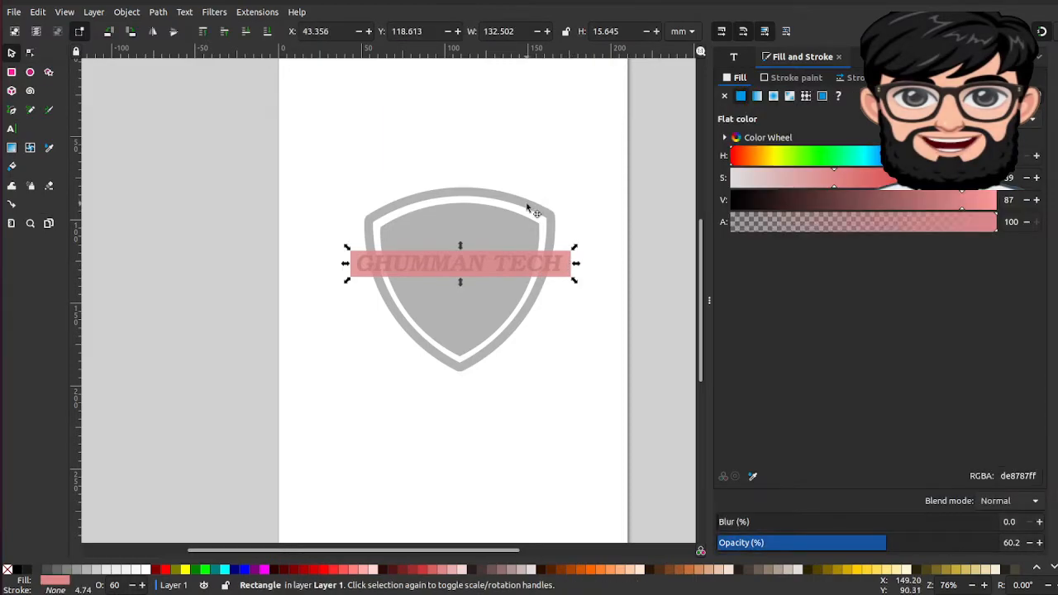
pyautogui.click(530, 208)
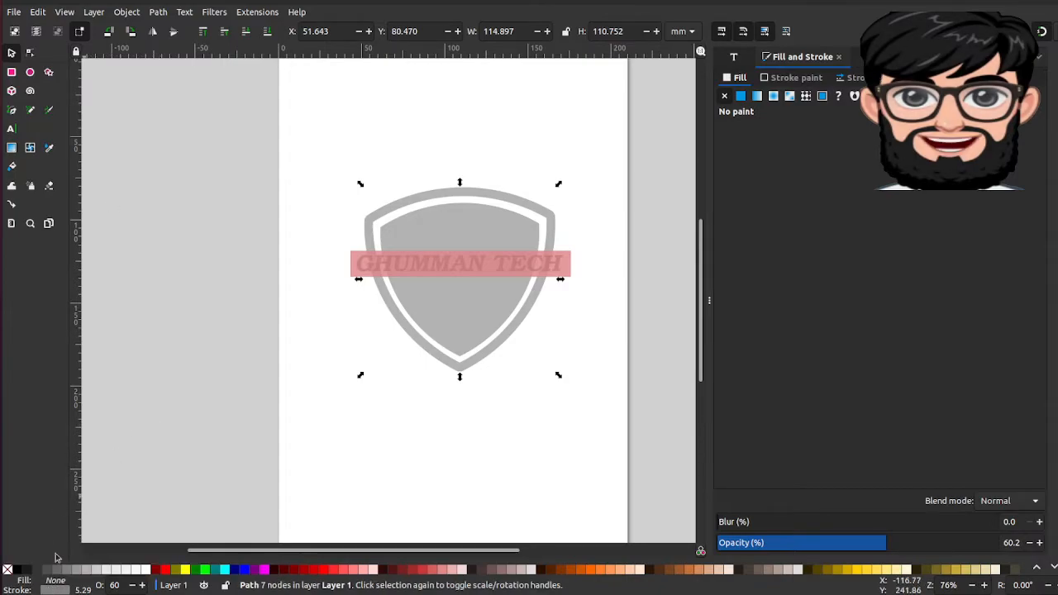
pyautogui.click(158, 14)
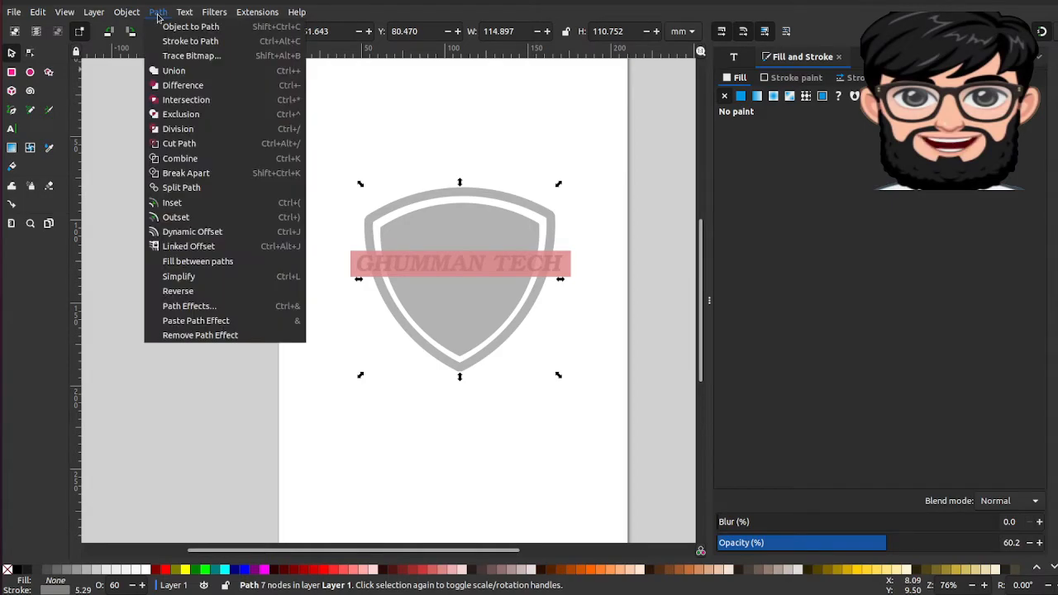
pyautogui.click(202, 43)
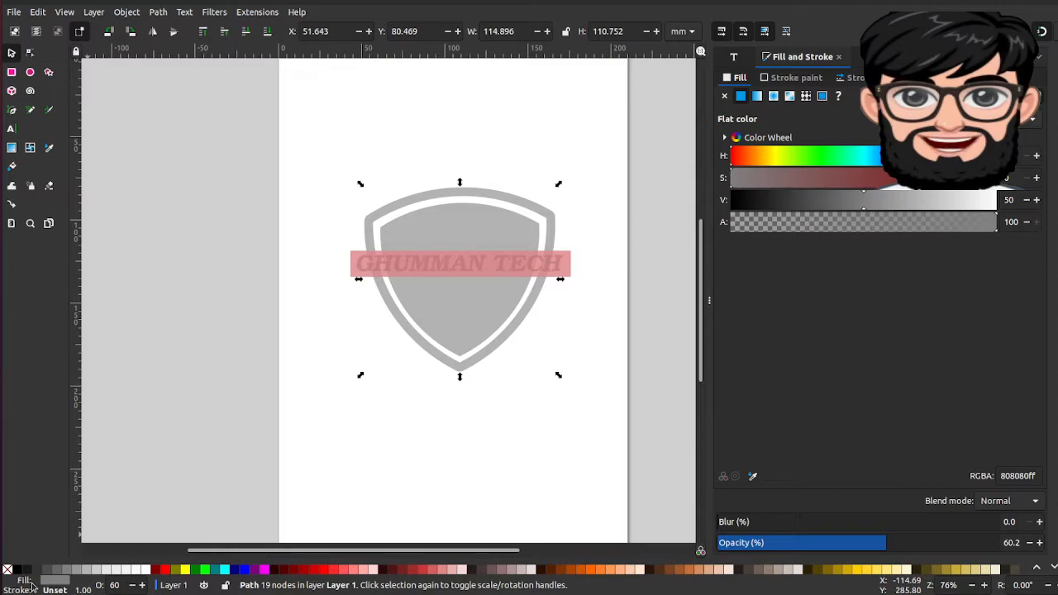
# - Subtract one of the two stacked pink rectangles from the outer shield outline with Difference
pyautogui.click(577, 264)
pyautogui.click(569, 265)
pyautogui.keyDown('shift'); pyautogui.click(555, 222); pyautogui.keyUp('shift')
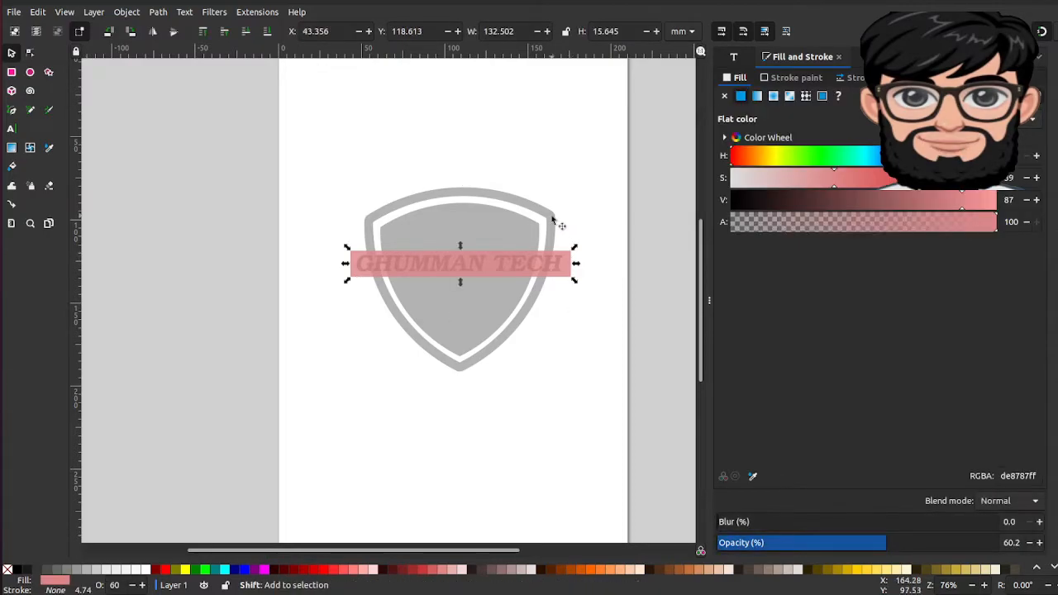
pyautogui.click(128, 13)
pyautogui.moveTo(150, 12)
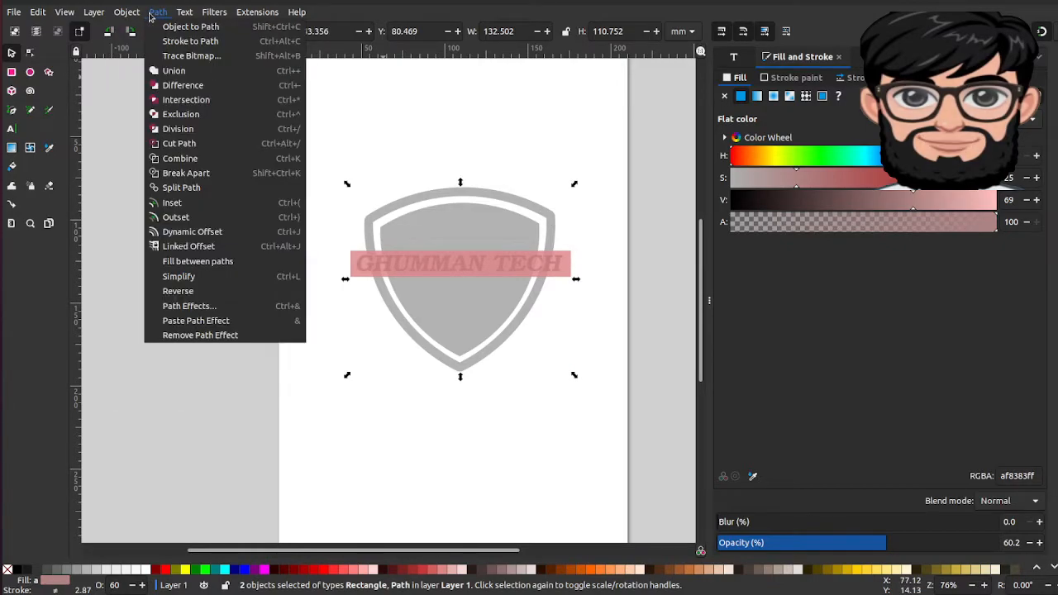
pyautogui.click(174, 86)
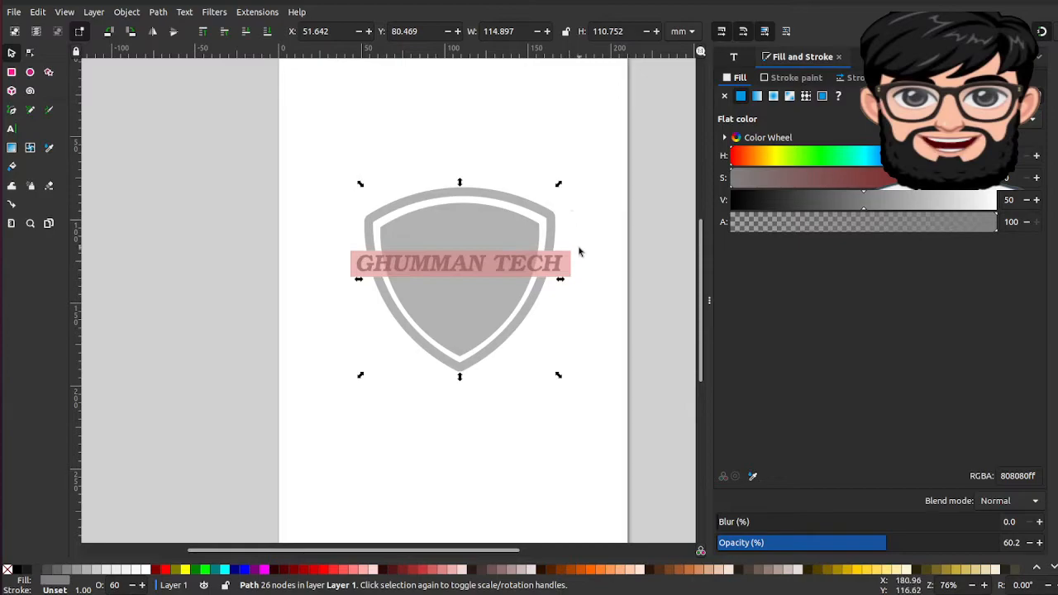
# - Subtract the remaining pink rectangle from the grey inner shield with Difference
pyautogui.click(555, 263)
pyautogui.keyDown('shift'); pyautogui.click(492, 229); pyautogui.keyUp('shift')
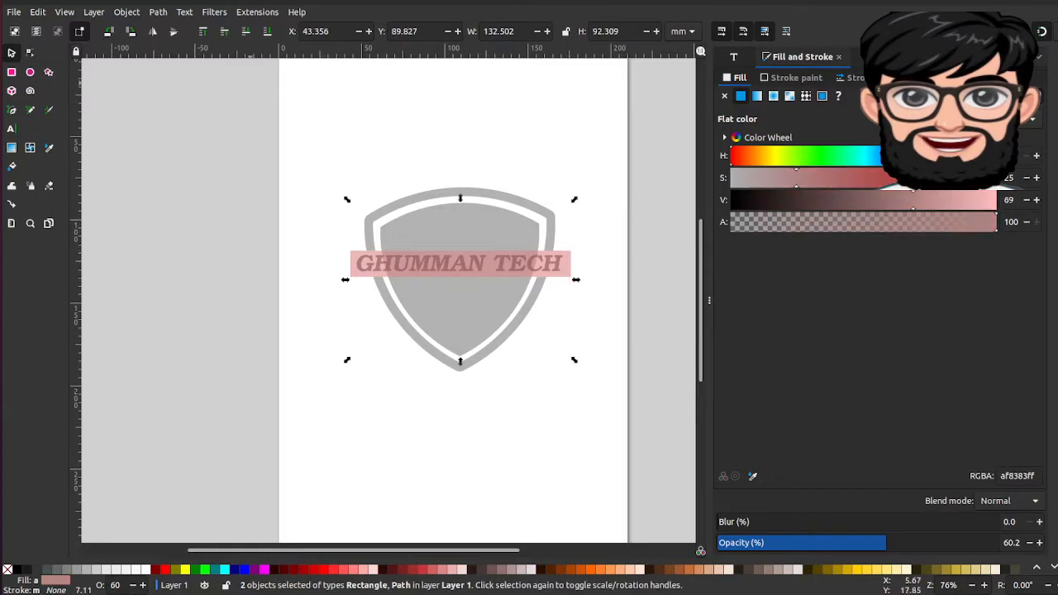
pyautogui.click(137, 12)
pyautogui.moveTo(163, 12)
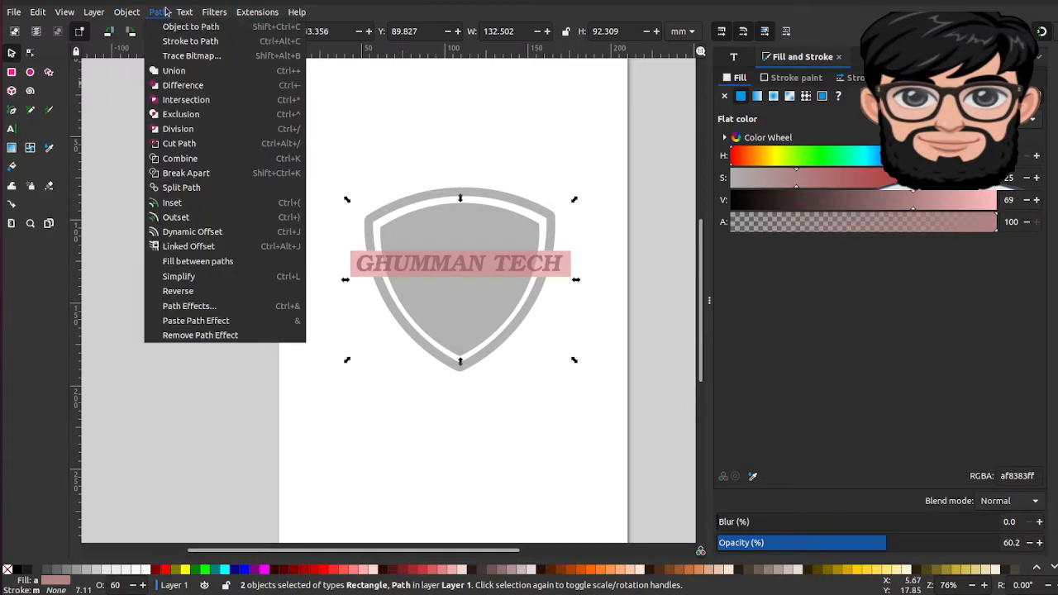
pyautogui.click(180, 86)
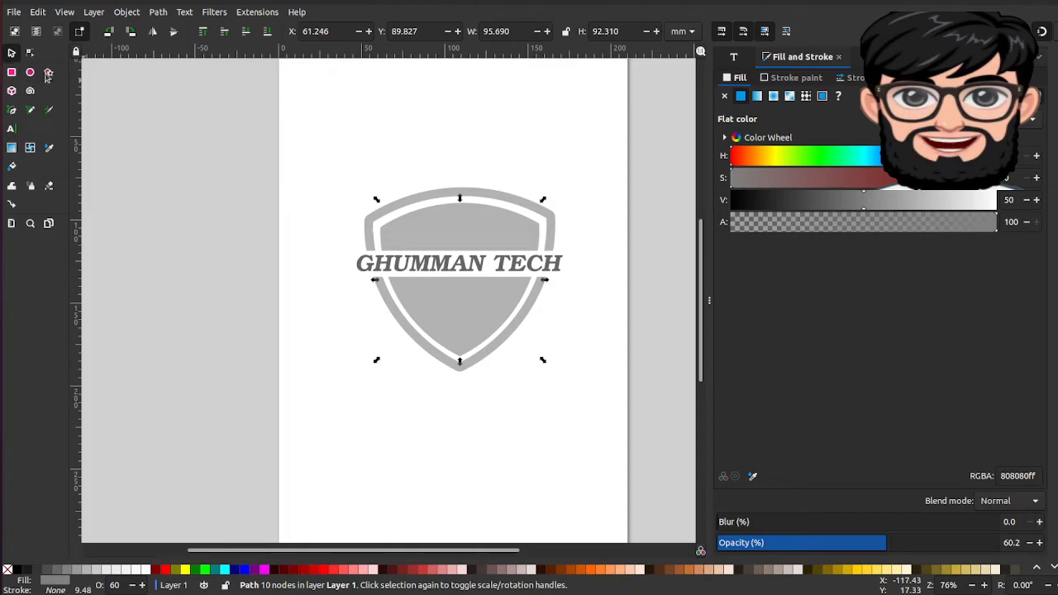
# - Try a pink rectangle about 52 × 22 mm above the shield, undo it and redraw it about 53 × 48 mm
pyautogui.click(11, 73)
pyautogui.moveTo(302, 96); pyautogui.dragTo(390, 133)
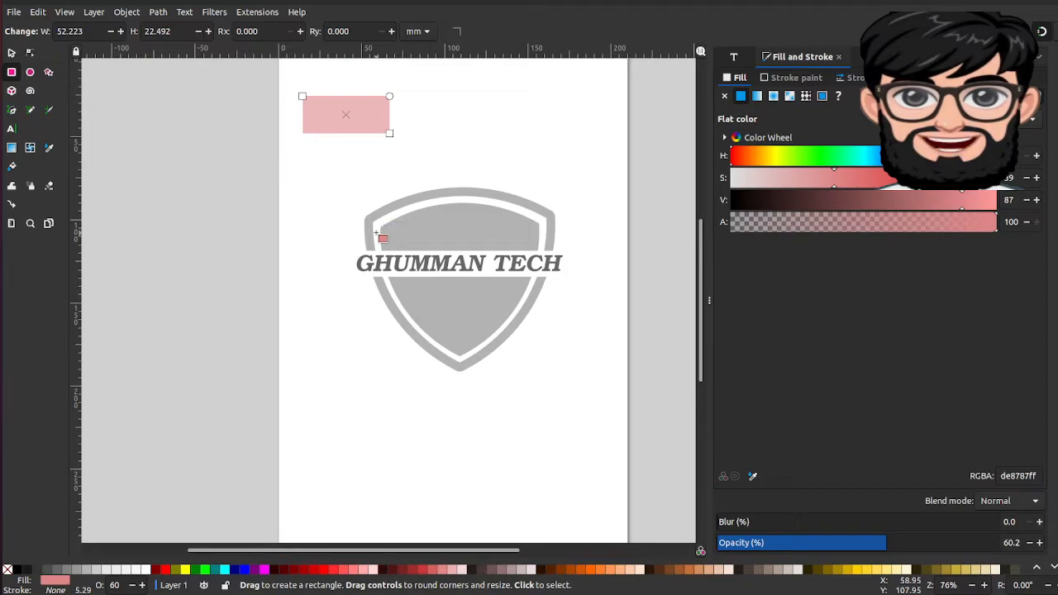
pyautogui.hotkey('ctrl', 'z')
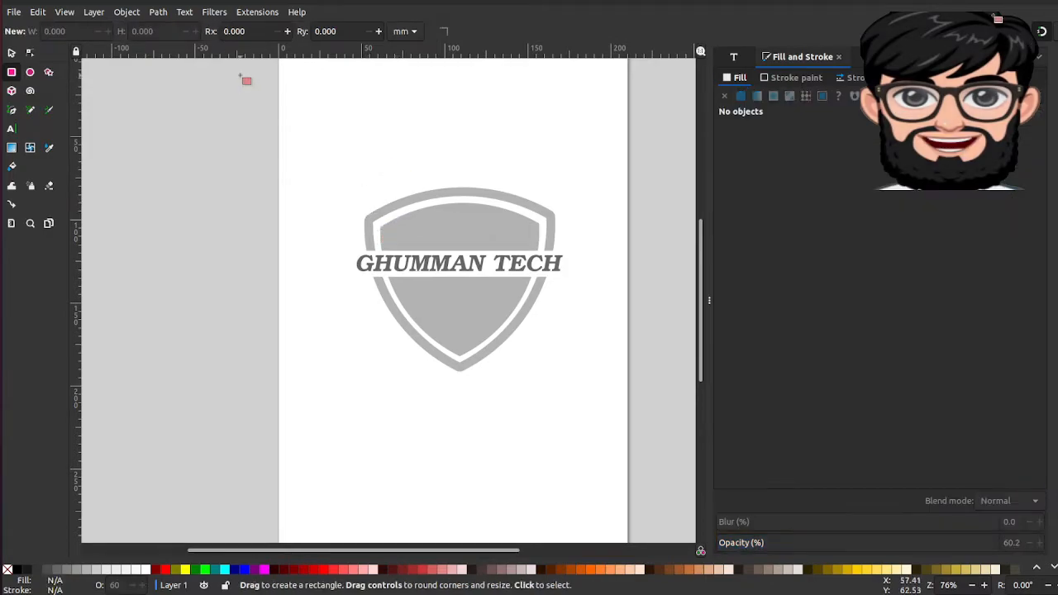
pyautogui.moveTo(325, 83)
pyautogui.mouseDown()
pyautogui.moveTo(423, 154)
pyautogui.moveTo(414, 163)
pyautogui.mouseUp()
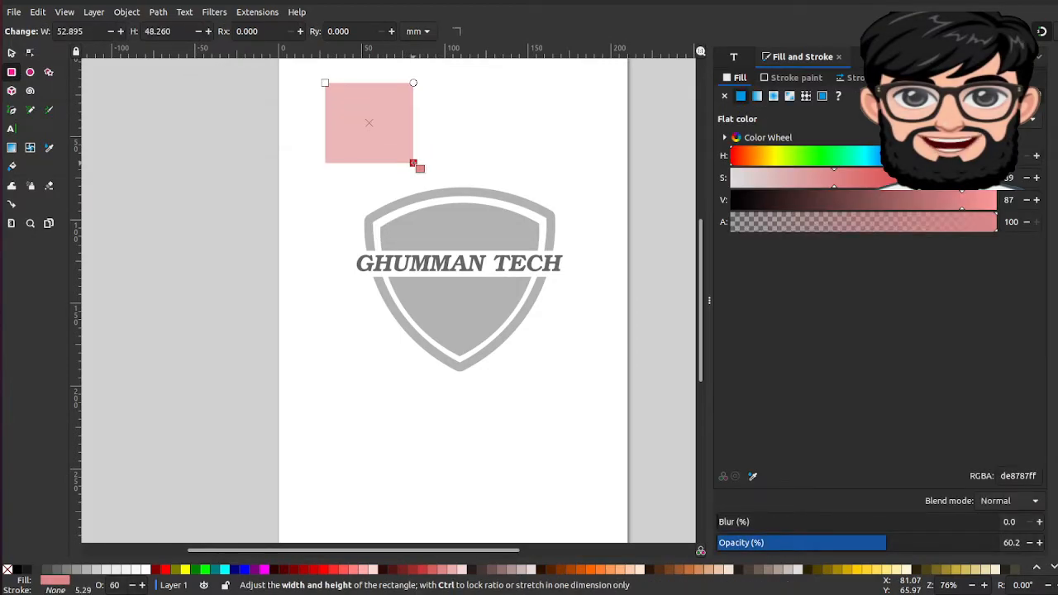
pyautogui.press('XF86AudioLowerVolume')
pyautogui.press('XF86AudioLowerVolume')
pyautogui.press('XF86AudioLowerVolume')
pyautogui.press('XF86AudioLowerVolume')
pyautogui.press('XF86AudioLowerVolume')
pyautogui.press('XF86AudioLowerVolume')
pyautogui.press('XF86AudioLowerVolume')
pyautogui.press('XF86AudioLowerVolume')
pyautogui.press('XF86AudioLowerVolume')
pyautogui.press('XF86AudioLowerVolume')
pyautogui.press('XF86AudioLowerVolume')
pyautogui.press('XF86AudioLowerVolume')
pyautogui.press('XF86AudioLowerVolume')
pyautogui.press('XF86AudioLowerVolume')
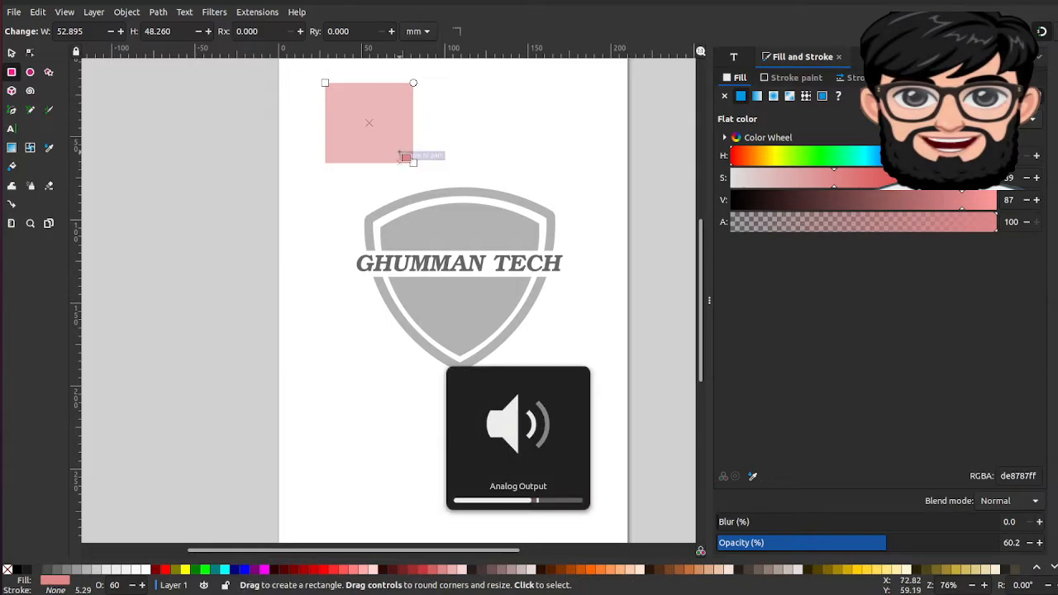
pyautogui.click(532, 156)
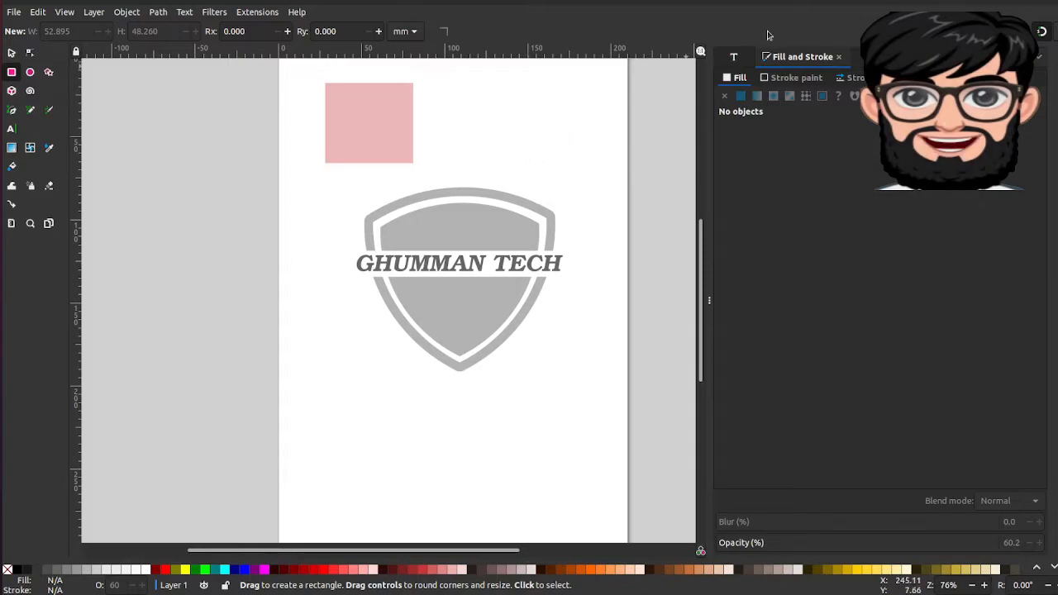
pyautogui.click(1009, 0)
pyautogui.click(999, 10)
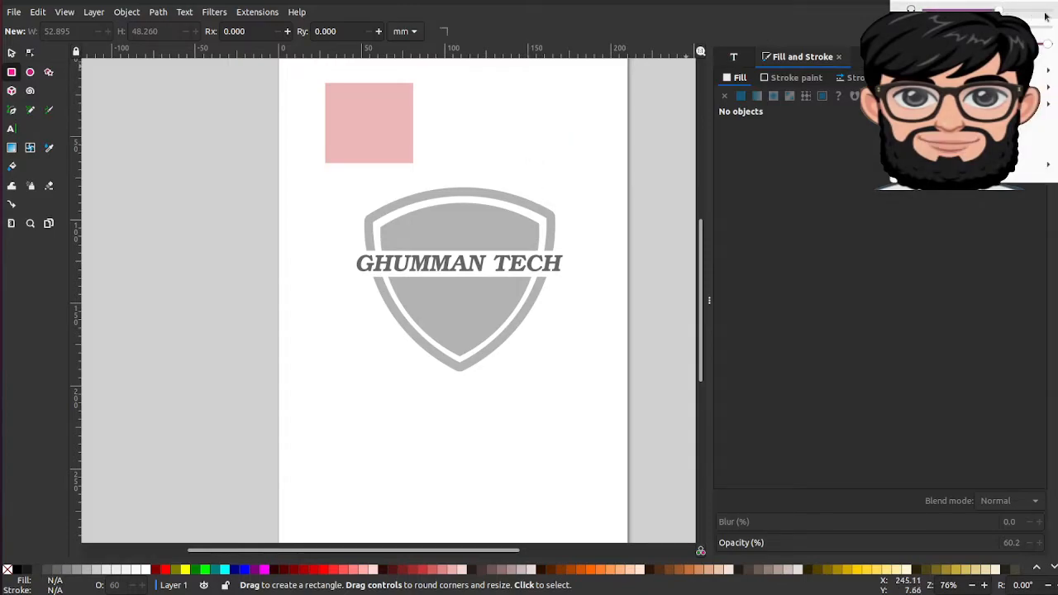
pyautogui.click(571, 114)
# - Undo the trial rectangle, draw a pink square about 68 mm wide and place it on the page above the shield's left side
pyautogui.hotkey('ctrl', 'z')
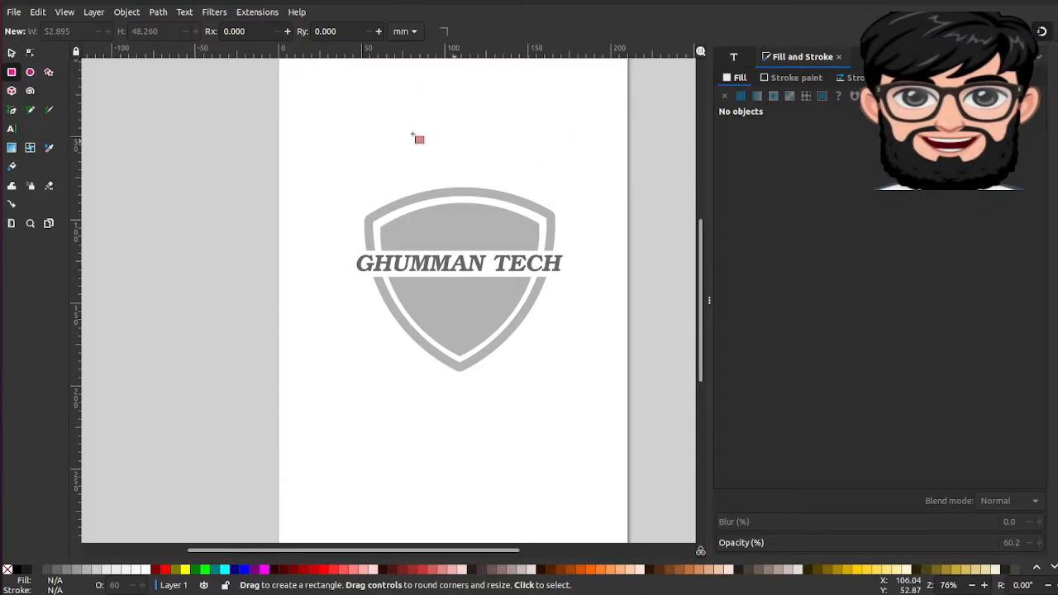
pyautogui.moveTo(314, 97); pyautogui.dragTo(374, 155)
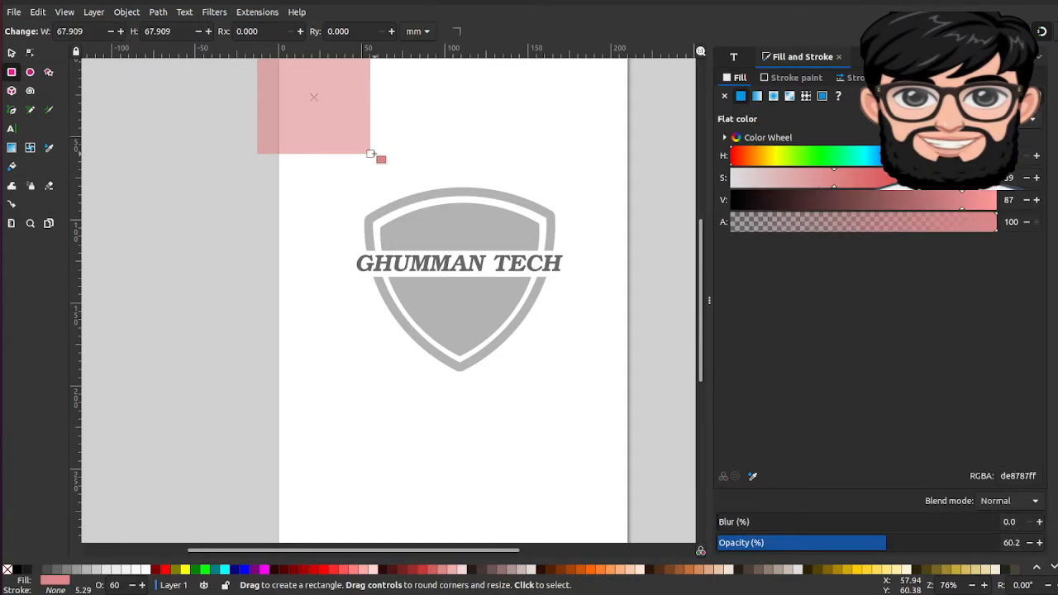
pyautogui.click(12, 54)
pyautogui.moveTo(326, 97); pyautogui.dragTo(370, 133)
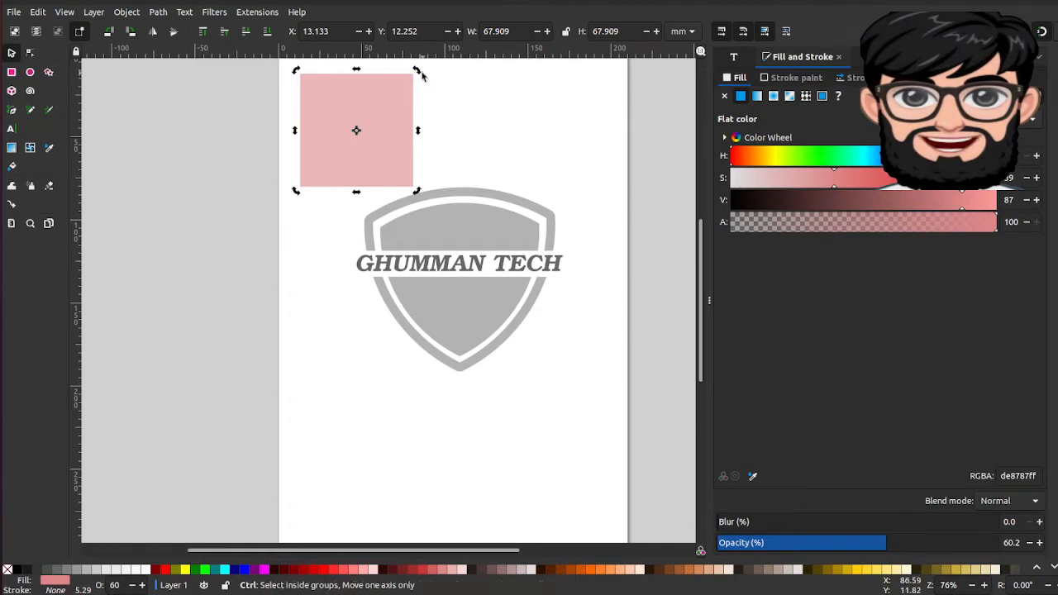
# - Rotate the pink square 45° into a diamond and convert it to an editable path
pyautogui.moveTo(418, 72); pyautogui.dragTo(440, 130)
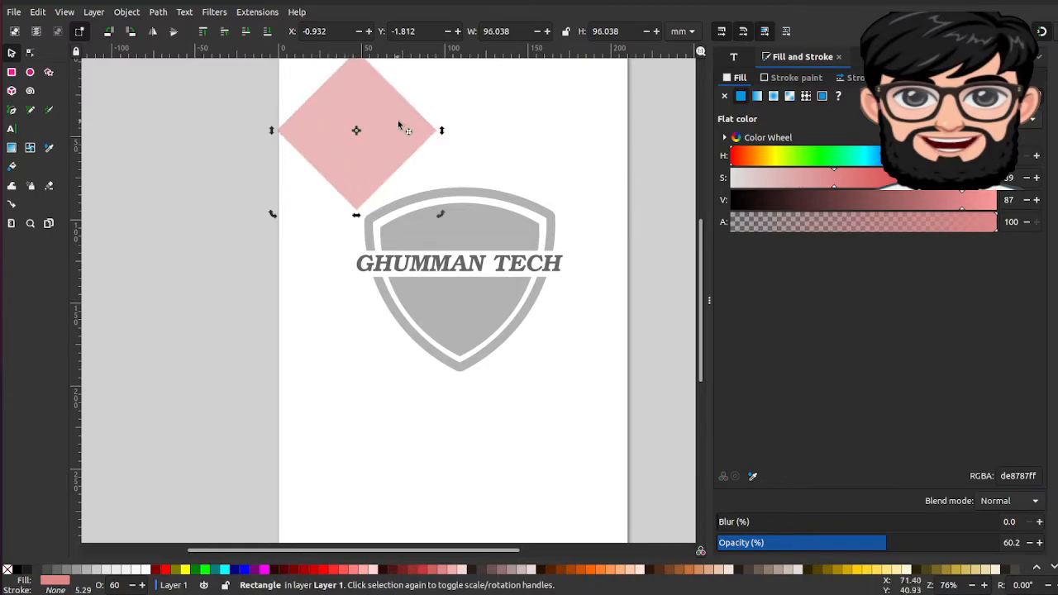
pyautogui.click(355, 165)
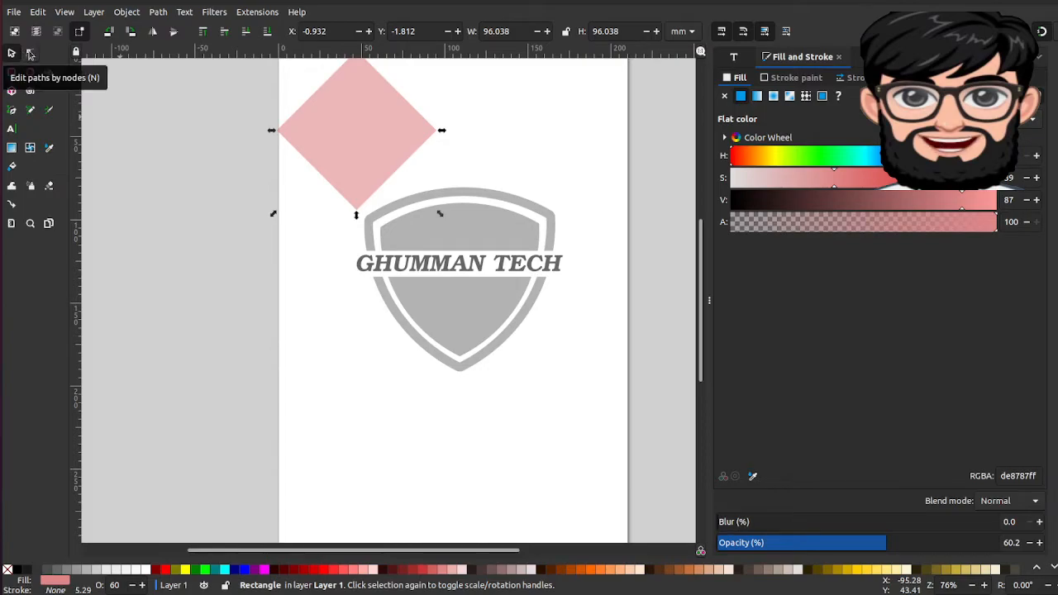
pyautogui.click(30, 54)
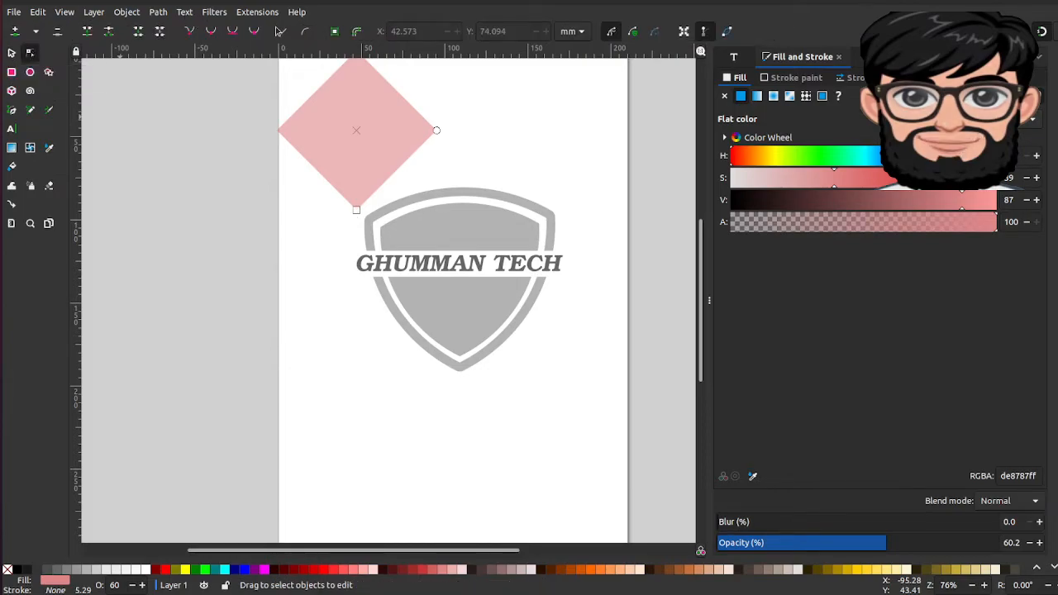
pyautogui.click(335, 33)
# - Delete the diamond's lowest node and retract the curve handles to leave a triangle with a straight base
pyautogui.click(356, 210)
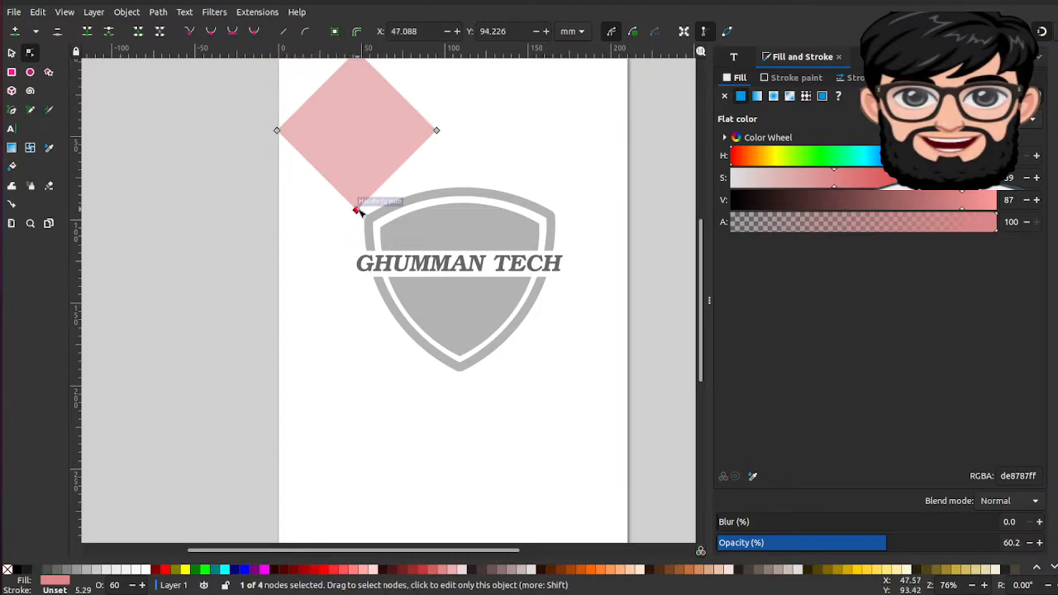
pyautogui.moveTo(358, 212); pyautogui.dragTo(441, 137)
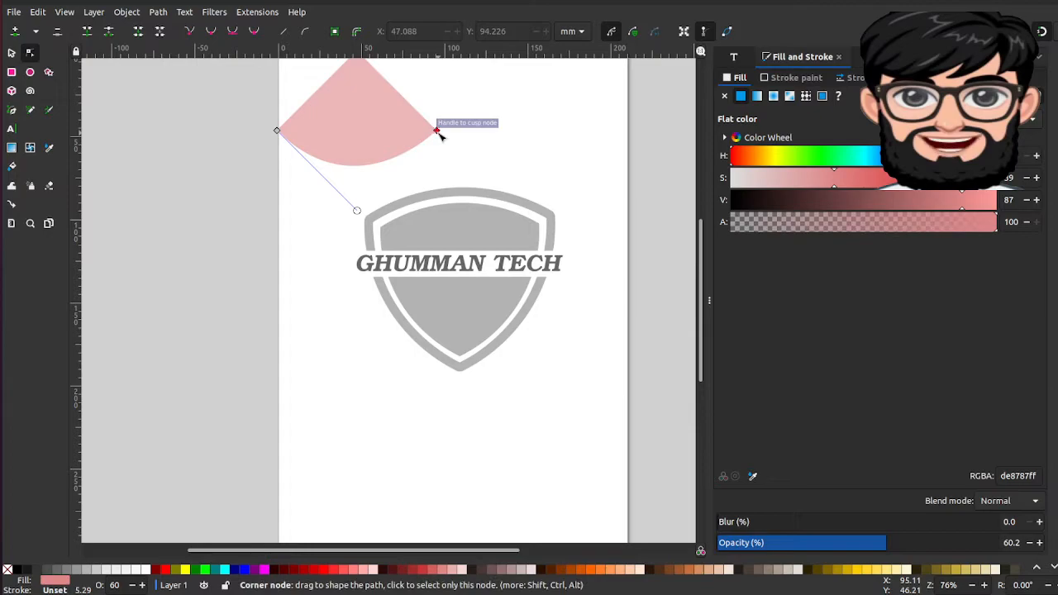
pyautogui.moveTo(356, 210); pyautogui.dragTo(277, 130)
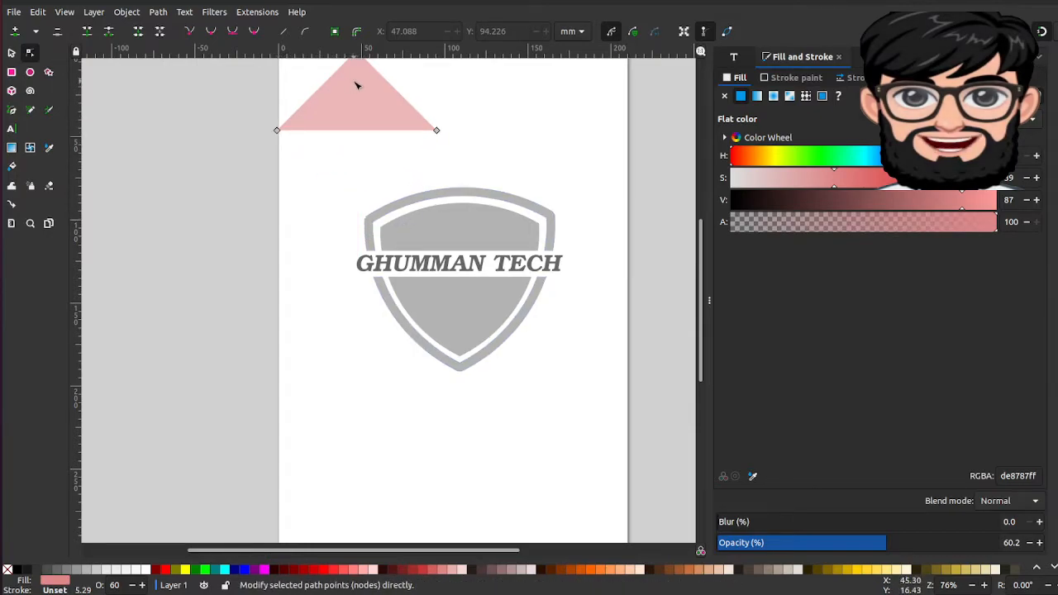
# - Move the triangle down fully onto the page and flatten it to a height of about 13.4 mm
pyautogui.click(11, 52)
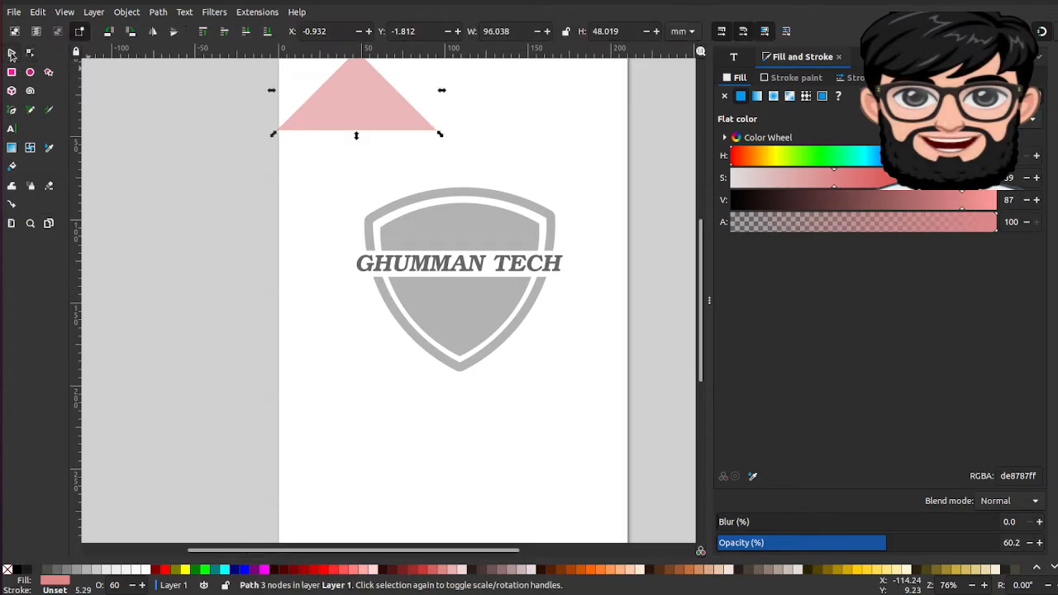
pyautogui.moveTo(295, 105); pyautogui.dragTo(298, 131)
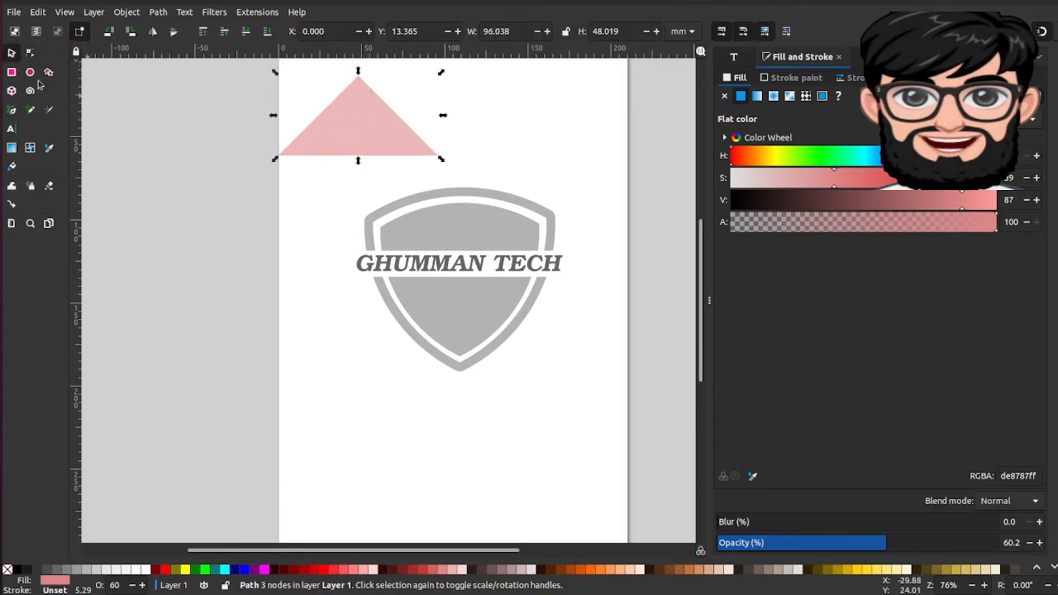
pyautogui.moveTo(358, 71); pyautogui.dragTo(359, 135)
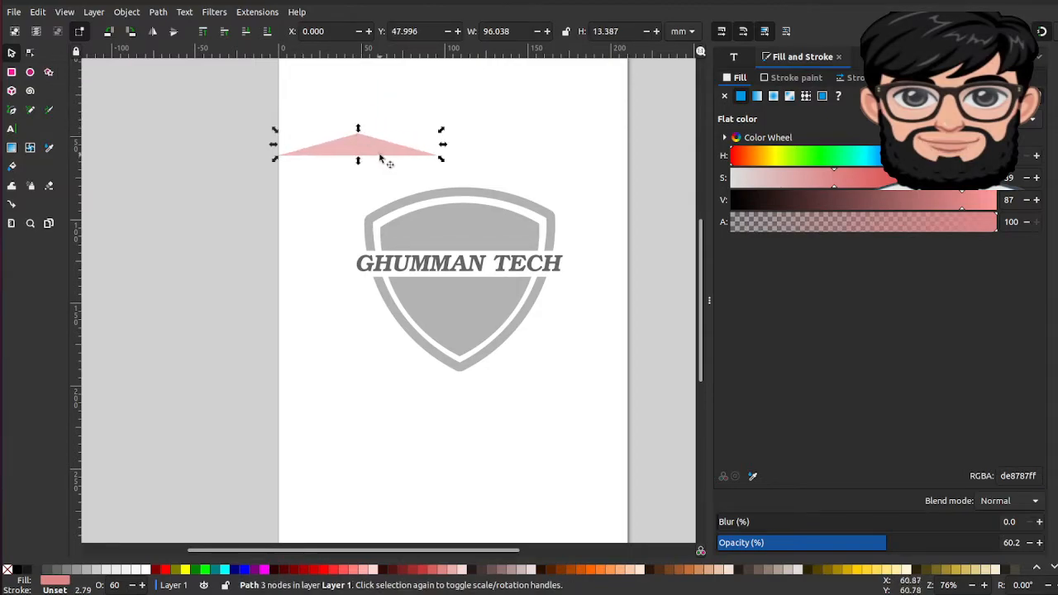
# - Move the flat pink triangle onto the inner shield, with its base along the upper edge of the banner gap
pyautogui.click(1052, 32)
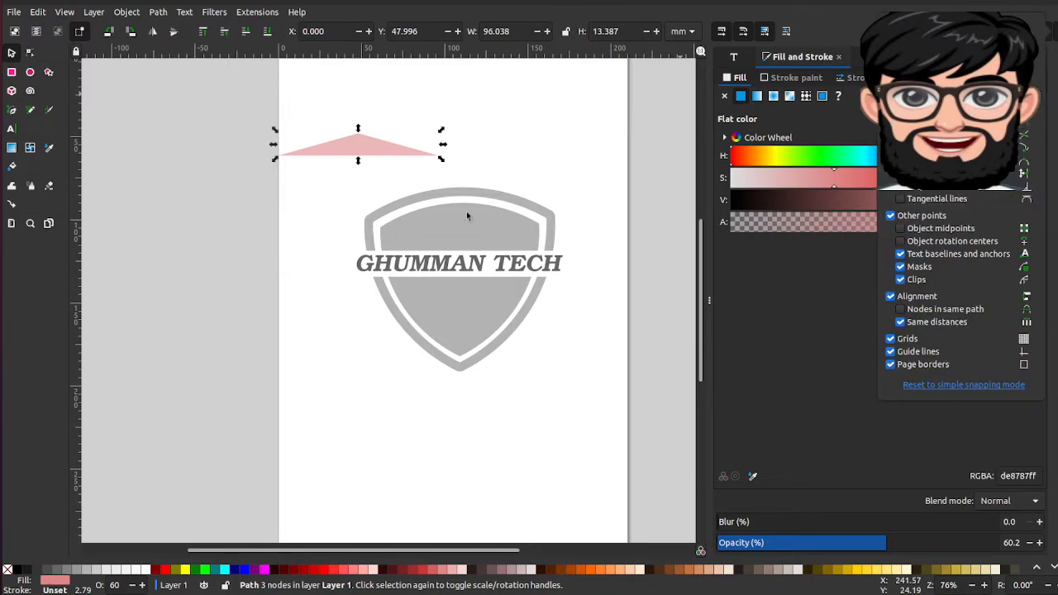
pyautogui.click(508, 159)
pyautogui.click(396, 155)
pyautogui.moveTo(395, 154); pyautogui.dragTo(465, 251)
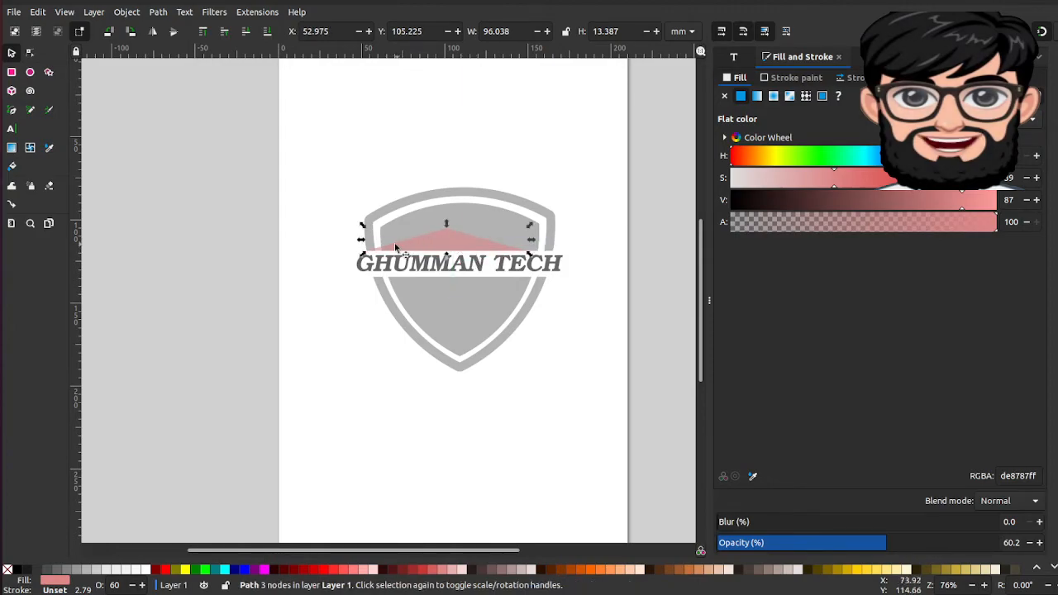
# - Widen the pink triangle to about 112.2 mm across the outer shield and flatten it to a height of about 7.5 mm
pyautogui.click(500, 253)
pyautogui.click(521, 248)
pyautogui.moveTo(533, 240); pyautogui.dragTo(560, 241)
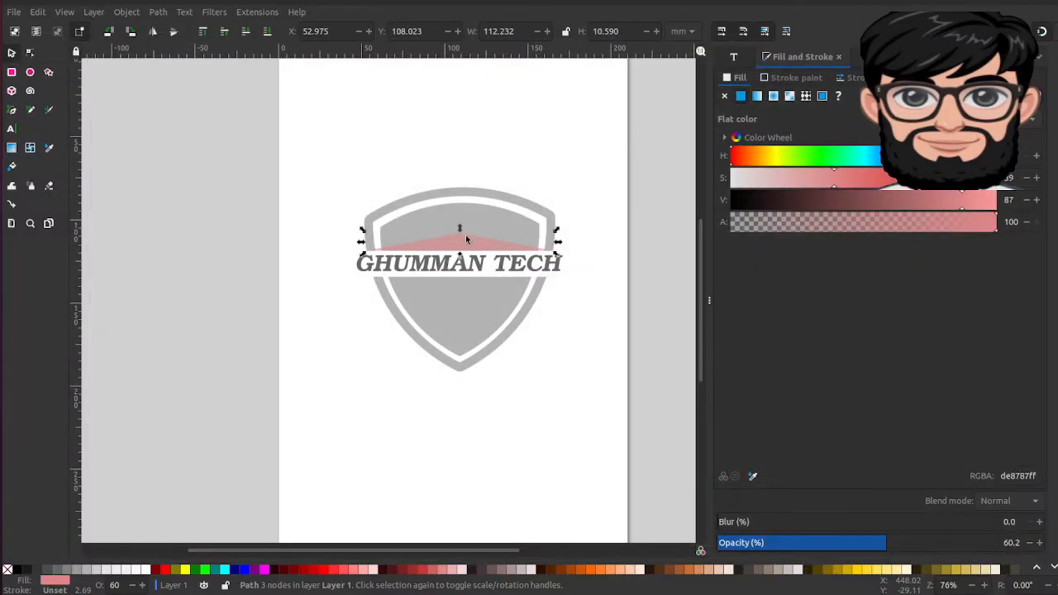
pyautogui.moveTo(460, 229); pyautogui.dragTo(461, 235)
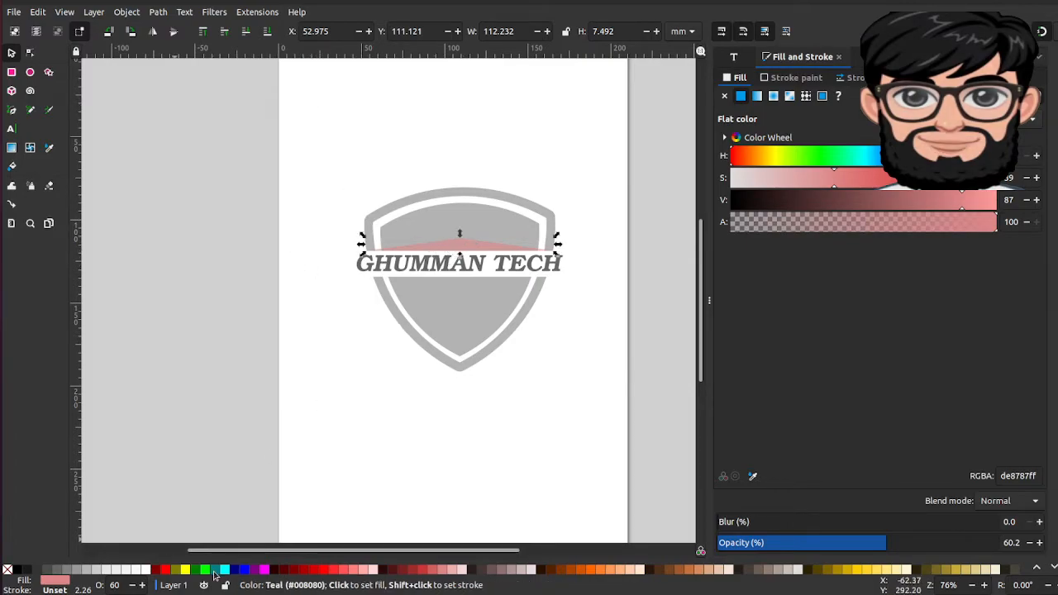
# - Give the upper pink triangle a blue stroke with a width of 2.860 mm
pyautogui.keyDown('shift'); pyautogui.click(245, 570); pyautogui.keyUp('shift')
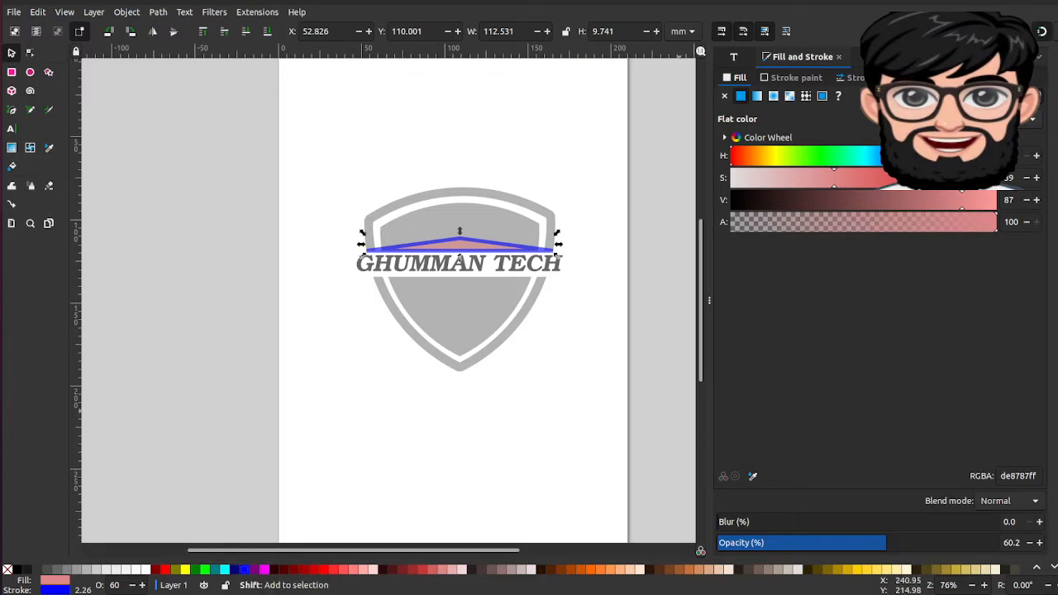
pyautogui.click(796, 79)
pyautogui.click(858, 78)
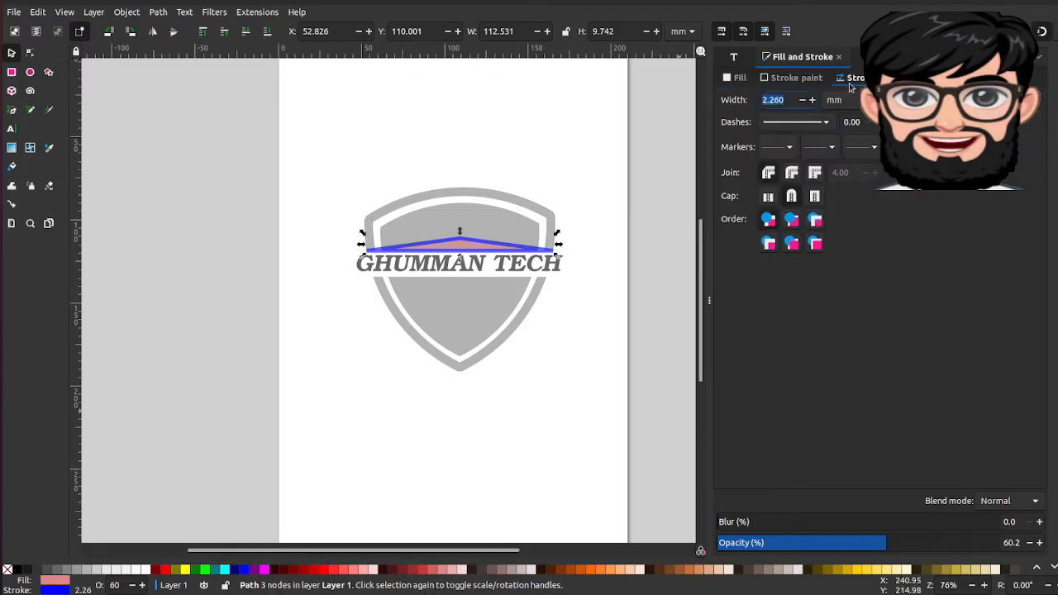
pyautogui.click(811, 103)
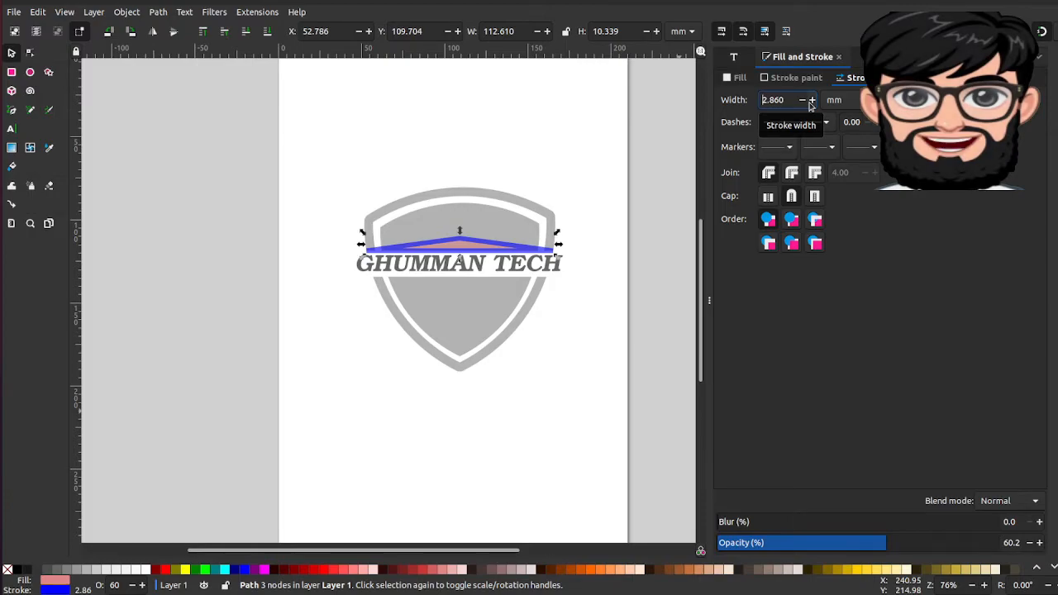
# - Duplicate the outlined triangle, flip the copy vertically and place it just below the GHUMMAN TECH text
pyautogui.click(497, 216)
pyautogui.click(478, 251)
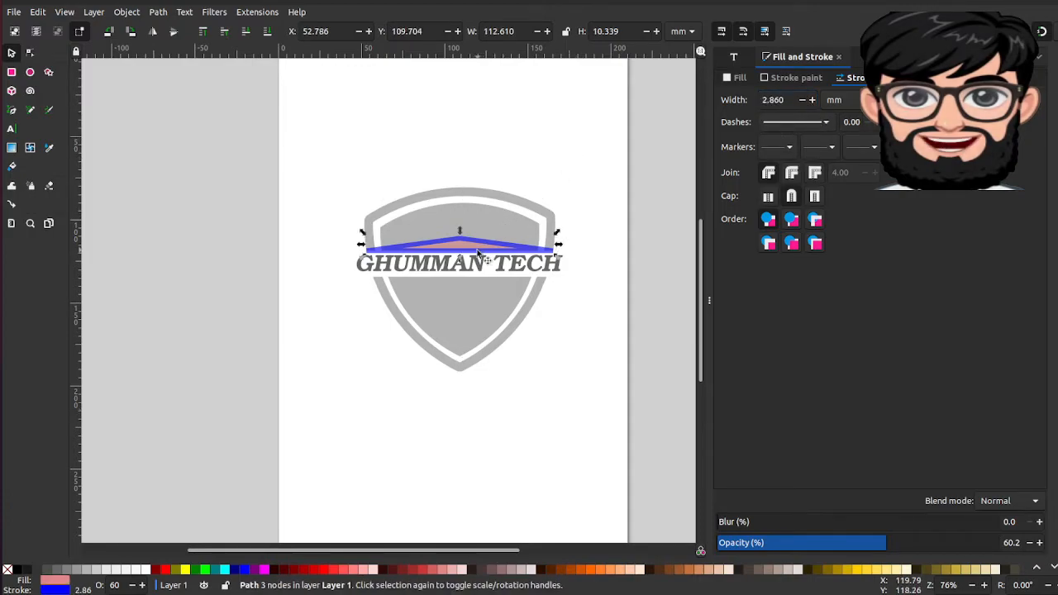
pyautogui.hotkey('ctrl', 'd')
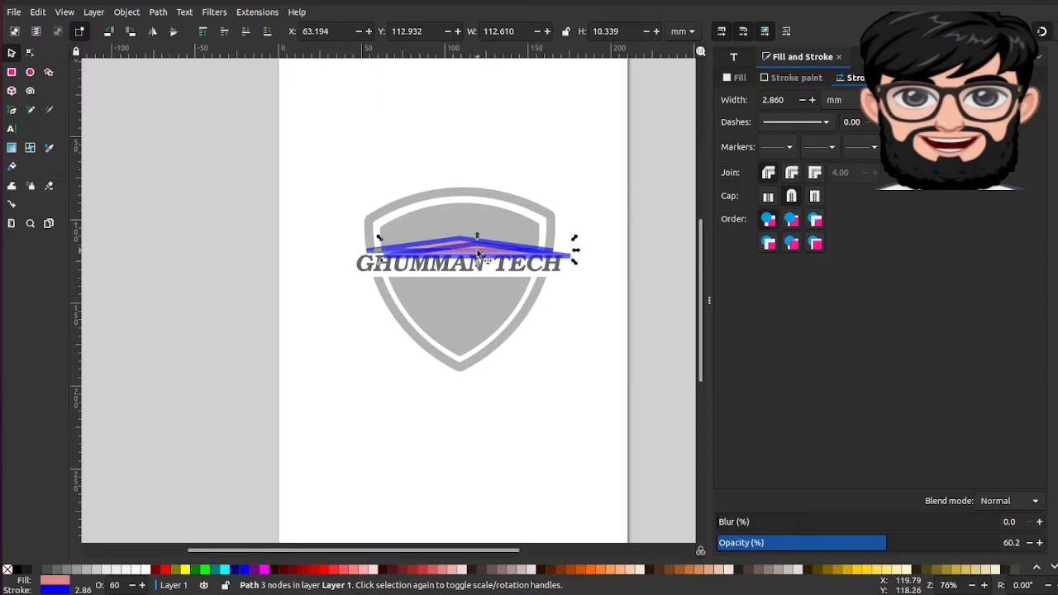
pyautogui.moveTo(478, 252); pyautogui.dragTo(451, 134)
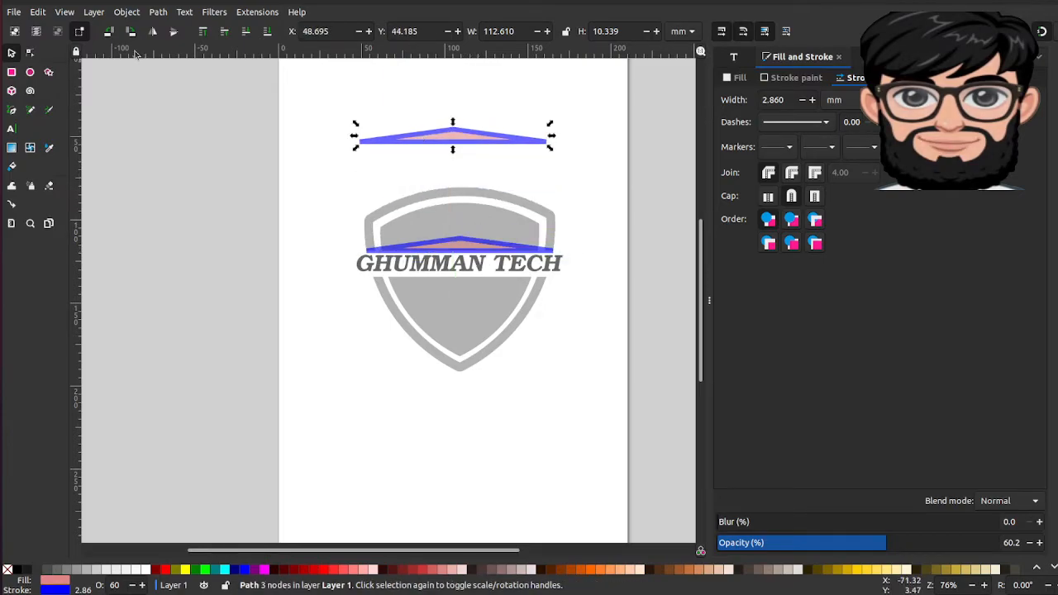
pyautogui.click(174, 31)
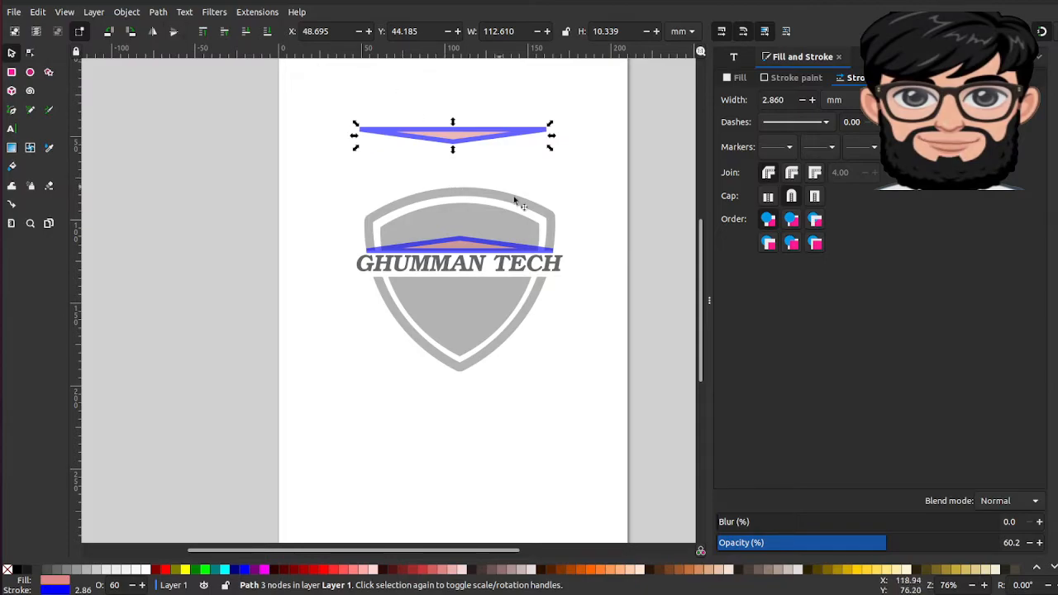
pyautogui.moveTo(482, 142); pyautogui.dragTo(468, 286)
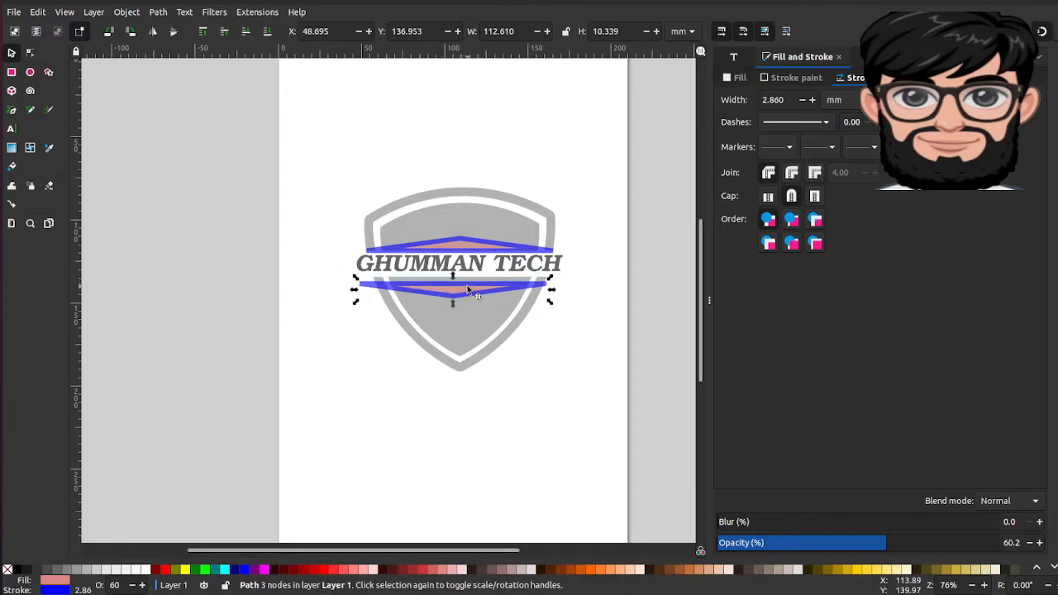
# - Remove the lower triangle's stroke and move its flat base against the lower edge of the banner gap
pyautogui.keyDown('shift'); pyautogui.click(8, 570); pyautogui.keyUp('shift')
pyautogui.moveTo(439, 297)
pyautogui.mouseDown()
pyautogui.moveTo(464, 291)
pyautogui.moveTo(445, 293)
pyautogui.mouseUp()
pyautogui.press('Right')
pyautogui.press('Right')
pyautogui.press('Right')
pyautogui.press('Right')
pyautogui.press('Right')
pyautogui.press('Right')
pyautogui.press('Right')
pyautogui.press('Right')
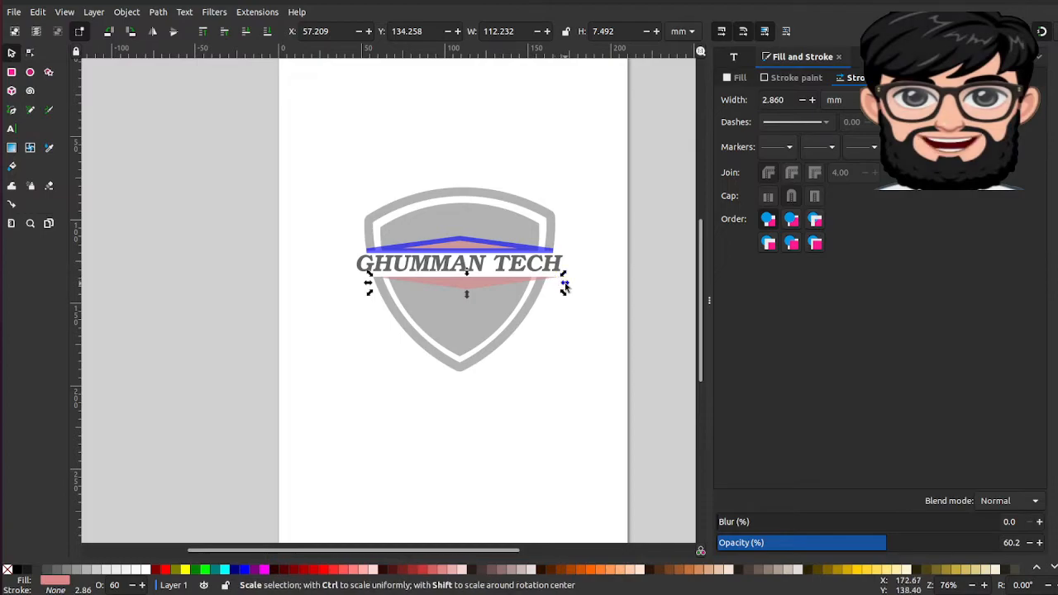
# - Narrow the lower triangle to about 103.8 mm to fit the shield and give it a blue stroke
pyautogui.moveTo(564, 287); pyautogui.dragTo(550, 287)
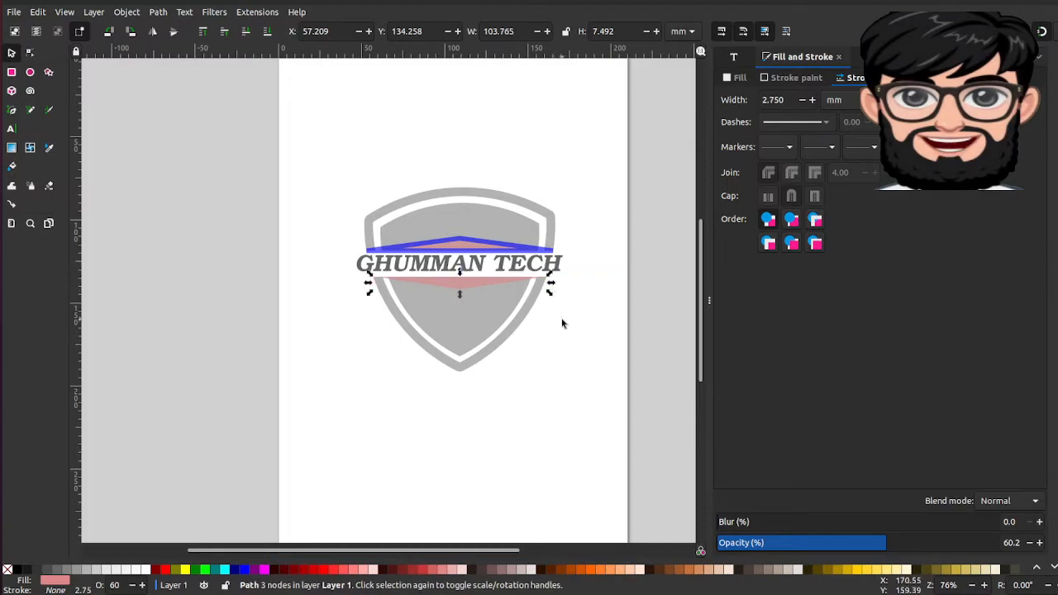
pyautogui.press('Escape')
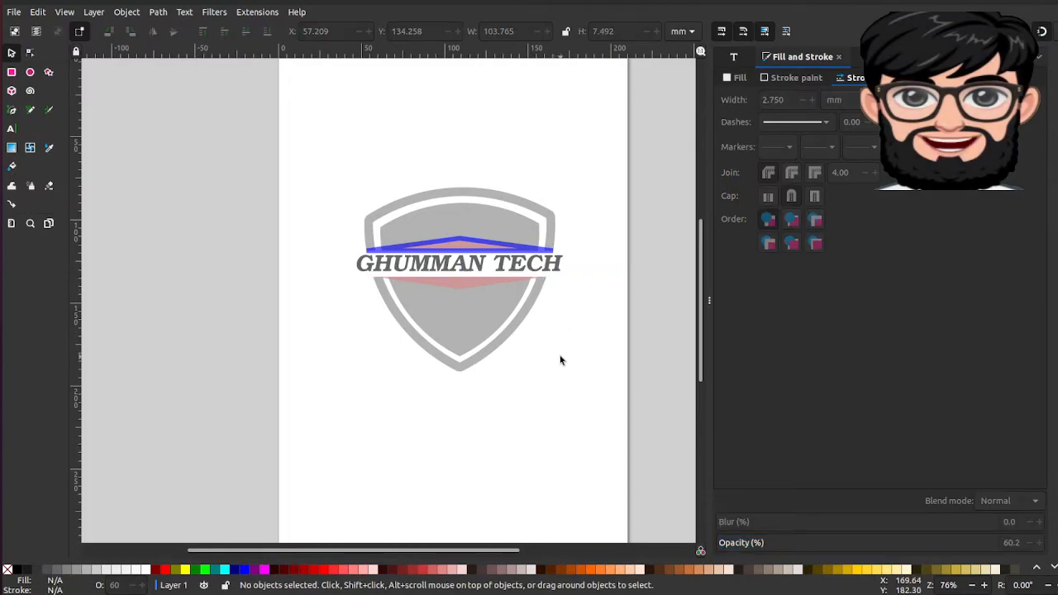
pyautogui.click(477, 284)
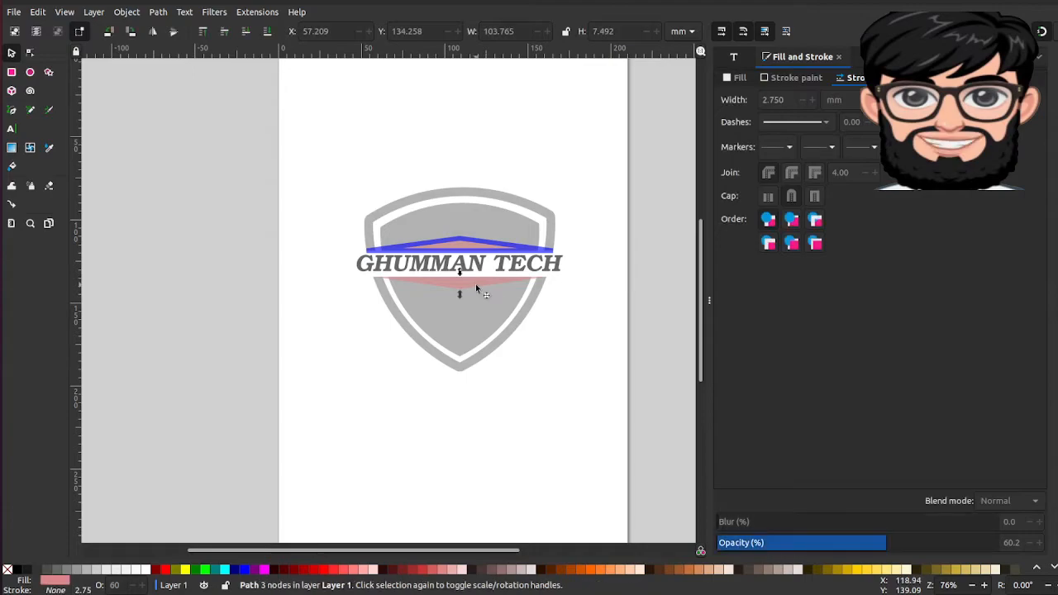
pyautogui.keyDown('shift'); pyautogui.click(245, 569); pyautogui.keyUp('shift')
pyautogui.press('Escape')
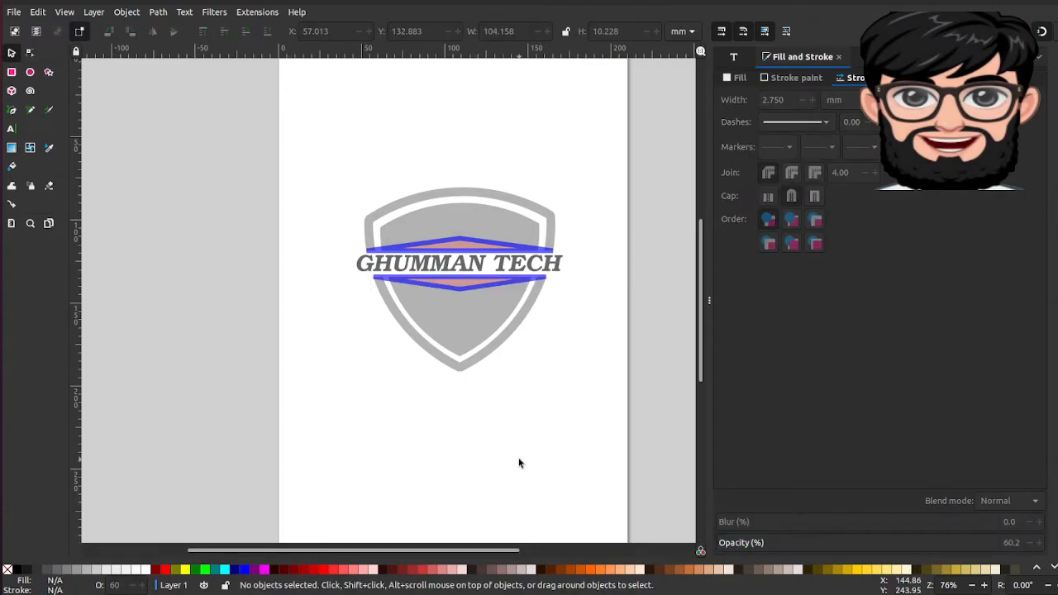
# - Convert the upper triangle's stroke to a path and ungroup the outline and fill
pyautogui.click(456, 240)
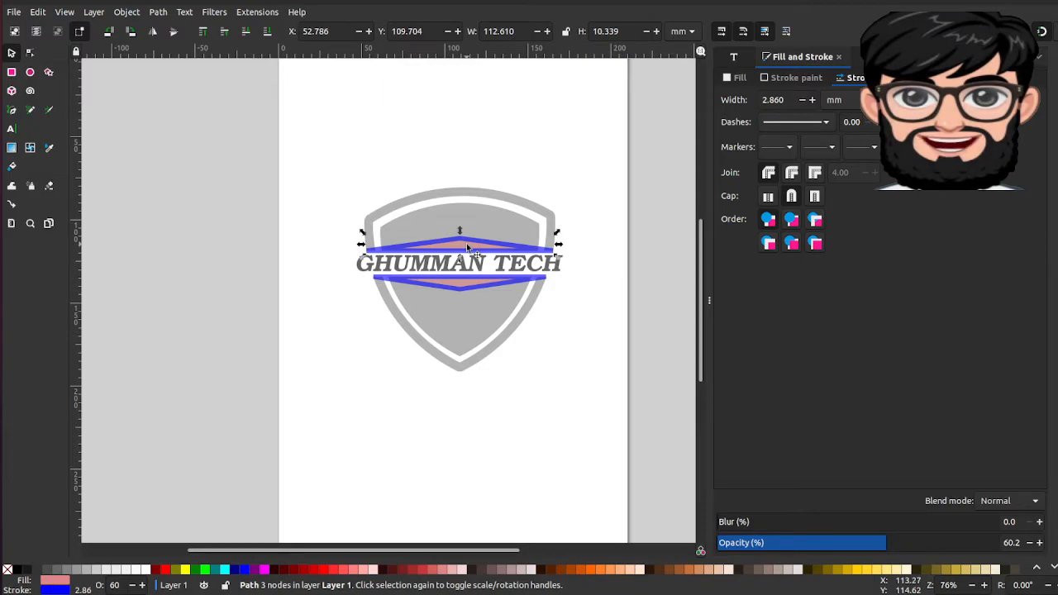
pyautogui.click(465, 244)
pyautogui.click(158, 12)
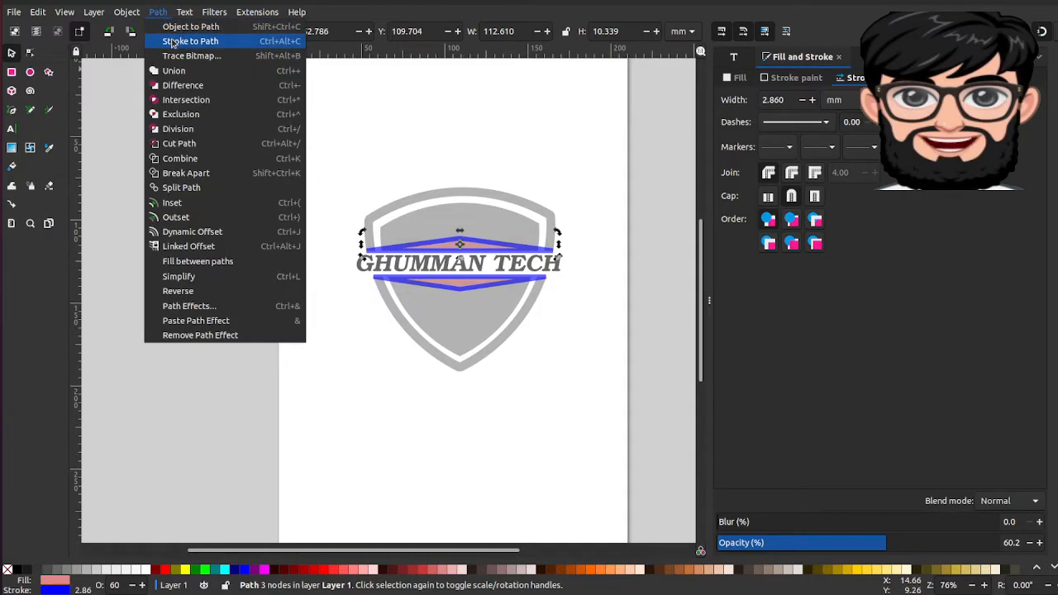
pyautogui.click(172, 43)
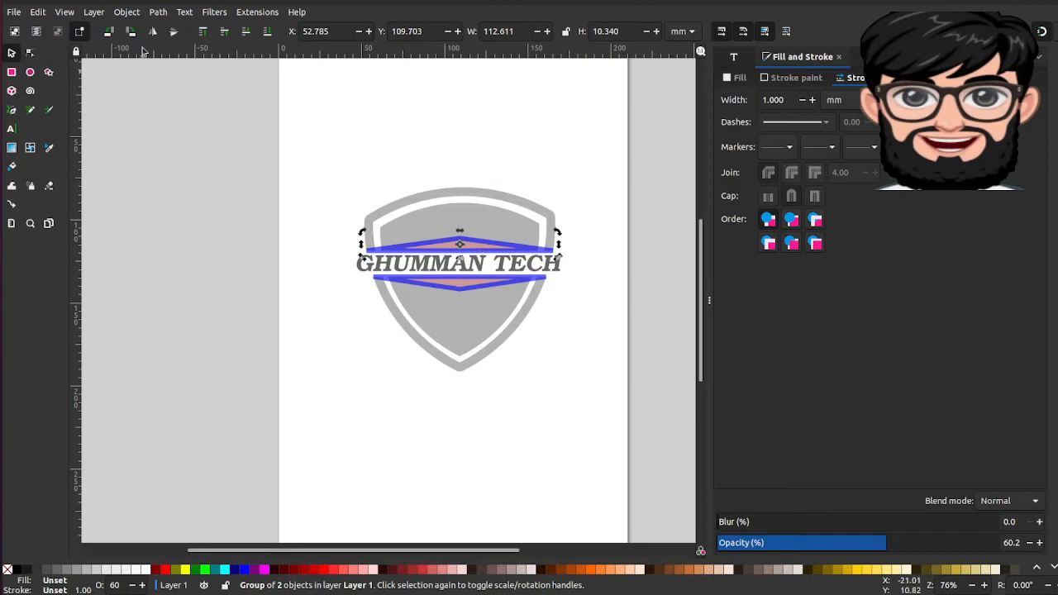
pyautogui.click(132, 15)
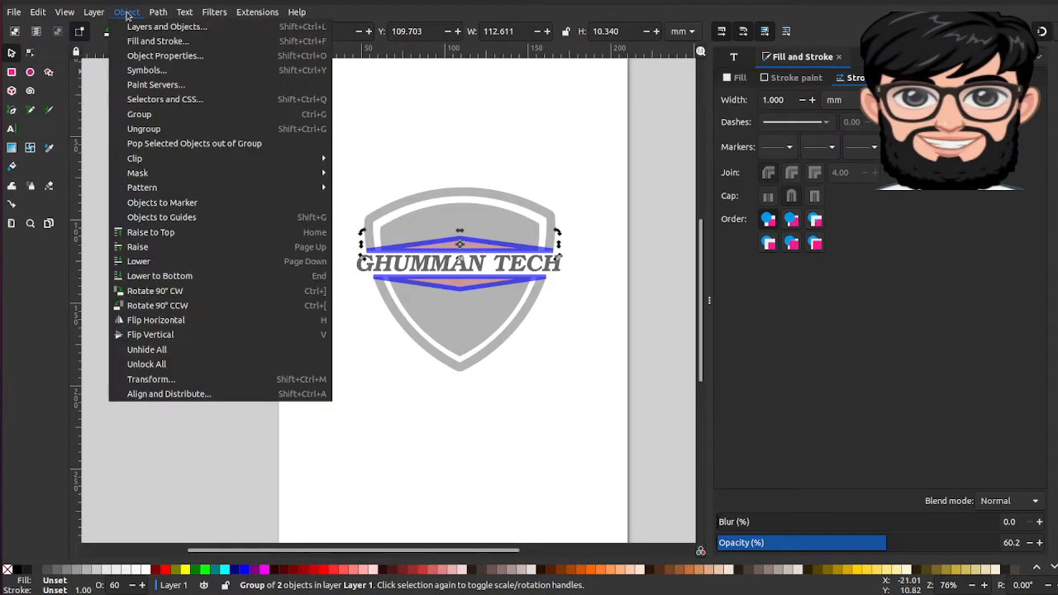
pyautogui.click(153, 130)
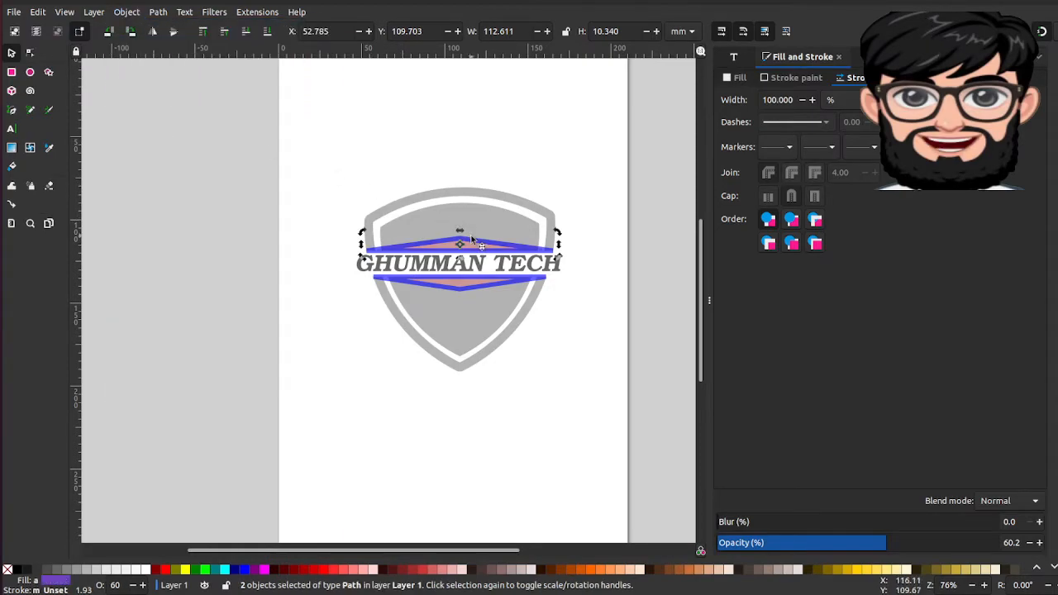
# - Try moving the ungrouped upper triangle pieces above the shield, and undo the moves
pyautogui.moveTo(466, 239)
pyautogui.mouseDown()
pyautogui.moveTo(478, 114)
pyautogui.moveTo(429, 142)
pyautogui.moveTo(482, 131)
pyautogui.mouseUp()
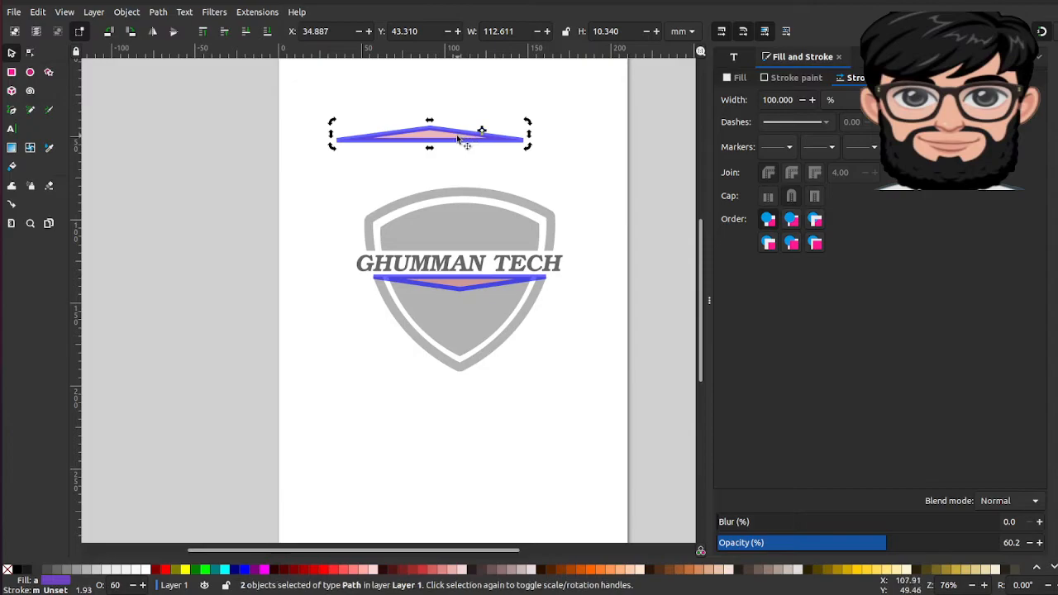
pyautogui.hotkey('ctrl', 'z')
pyautogui.moveTo(453, 142); pyautogui.dragTo(480, 170)
pyautogui.hotkey('ctrl', 'z')
pyautogui.hotkey('ctrl', 'z')
pyautogui.hotkey('ctrl', 'z')
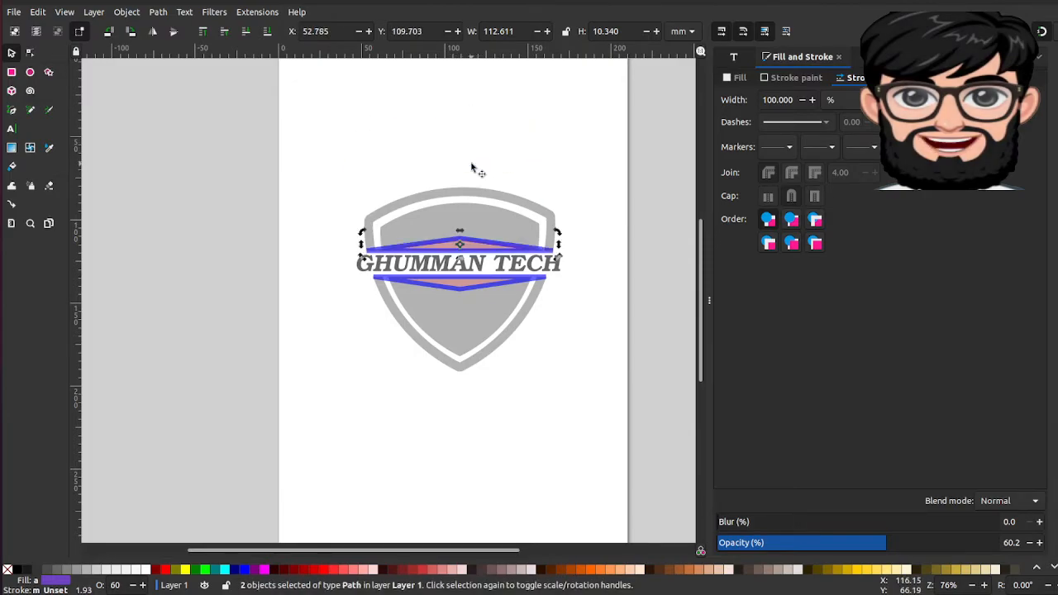
# - Undo the ungrouping and the stroke conversion of the upper triangle and reselect it
pyautogui.click(473, 239)
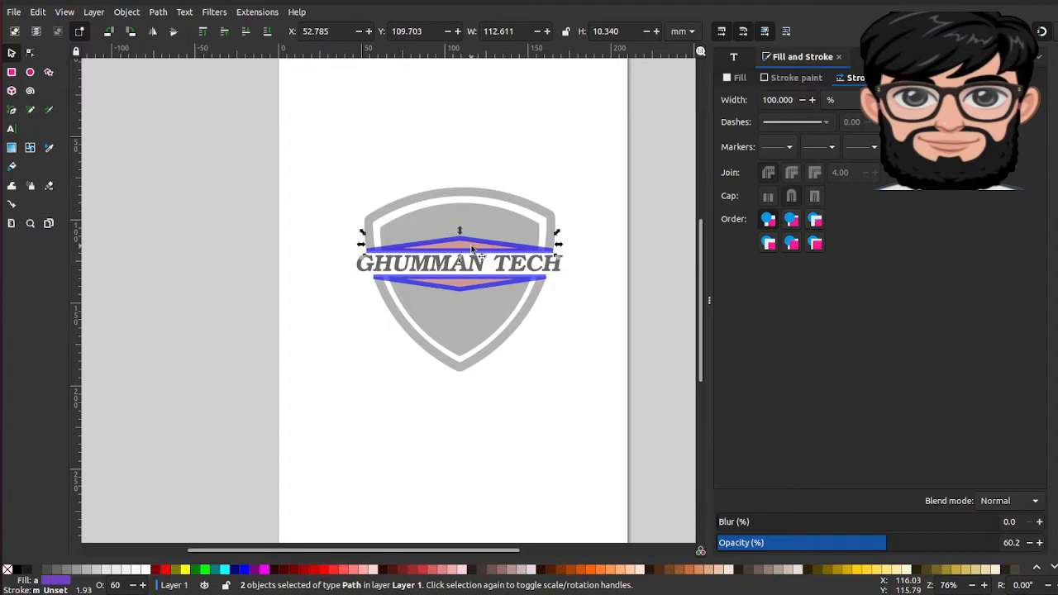
pyautogui.press('Escape')
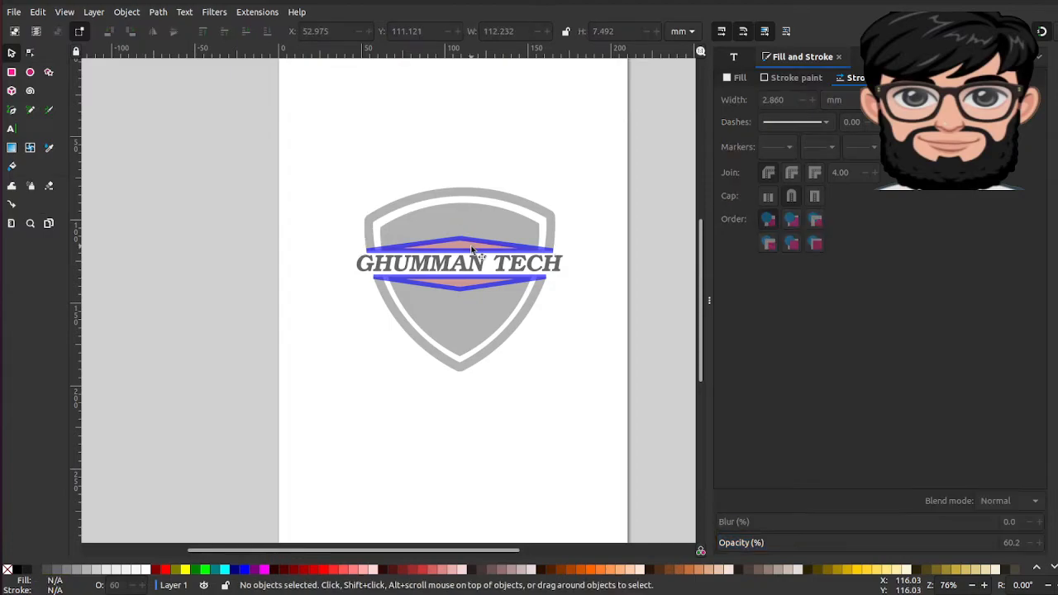
pyautogui.click(470, 245)
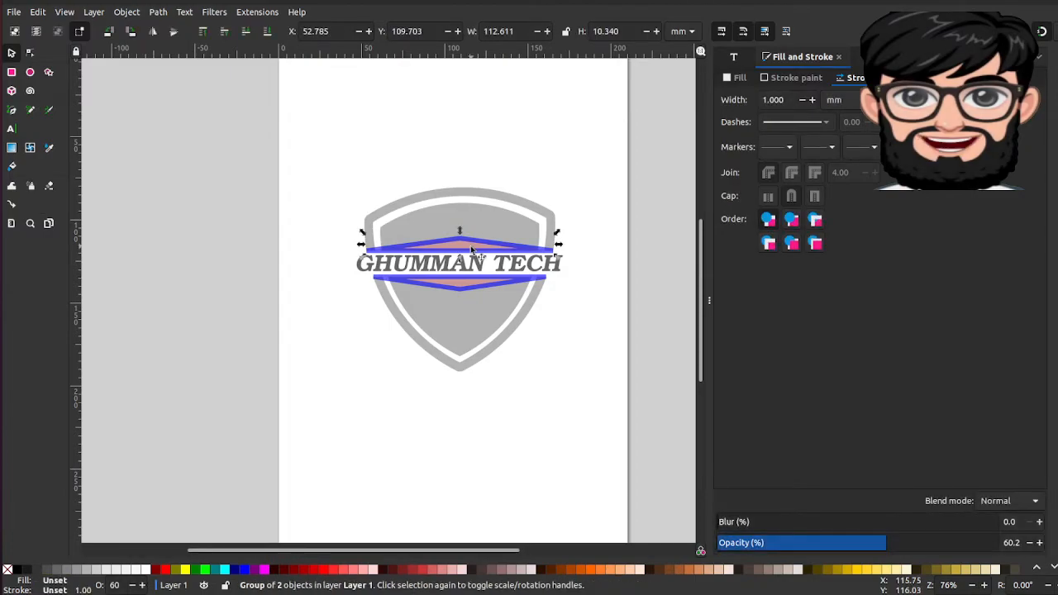
pyautogui.click(487, 196)
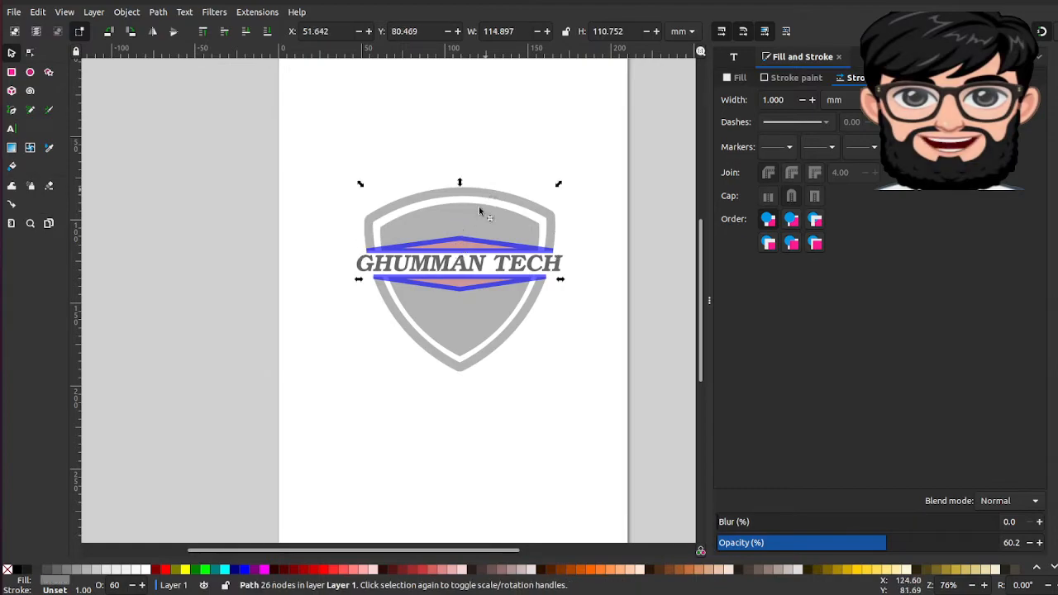
pyautogui.click(478, 244)
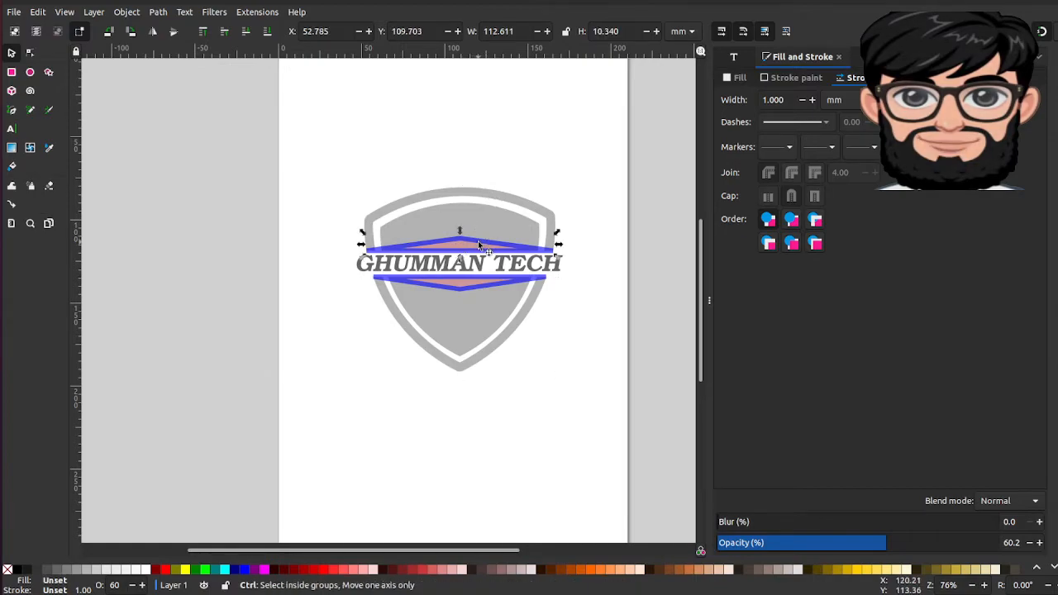
pyautogui.keyDown('shift'); pyautogui.click(478, 241); pyautogui.keyUp('shift')
pyautogui.keyDown('ctrl'); pyautogui.click(476, 241); pyautogui.keyUp('ctrl')
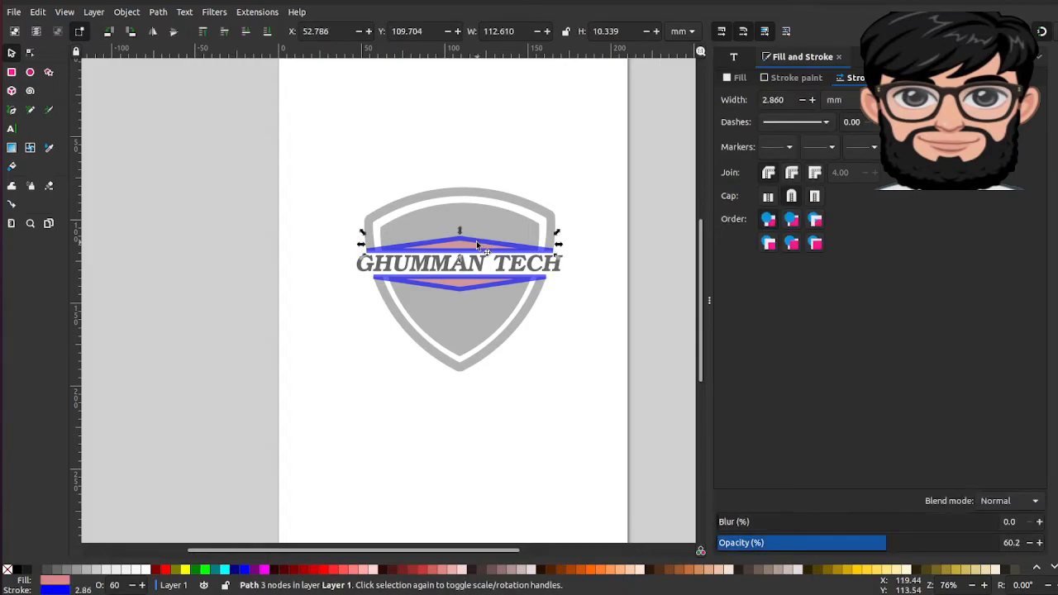
# - Apply Stroke to Path to the upper triangle again and ungroup it into separate outline and fill paths
pyautogui.click(186, 13)
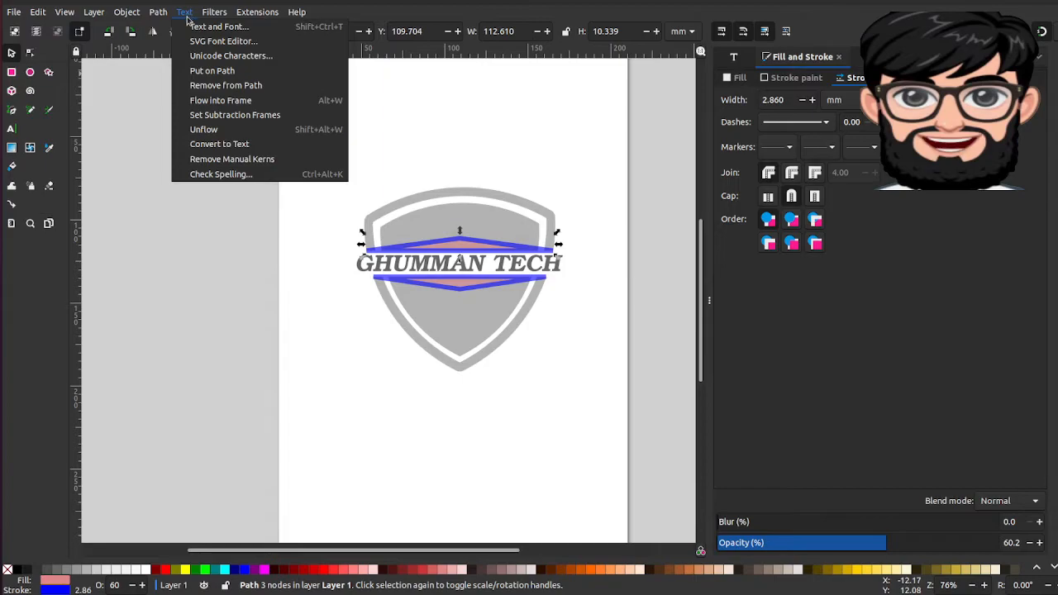
pyautogui.moveTo(169, 17)
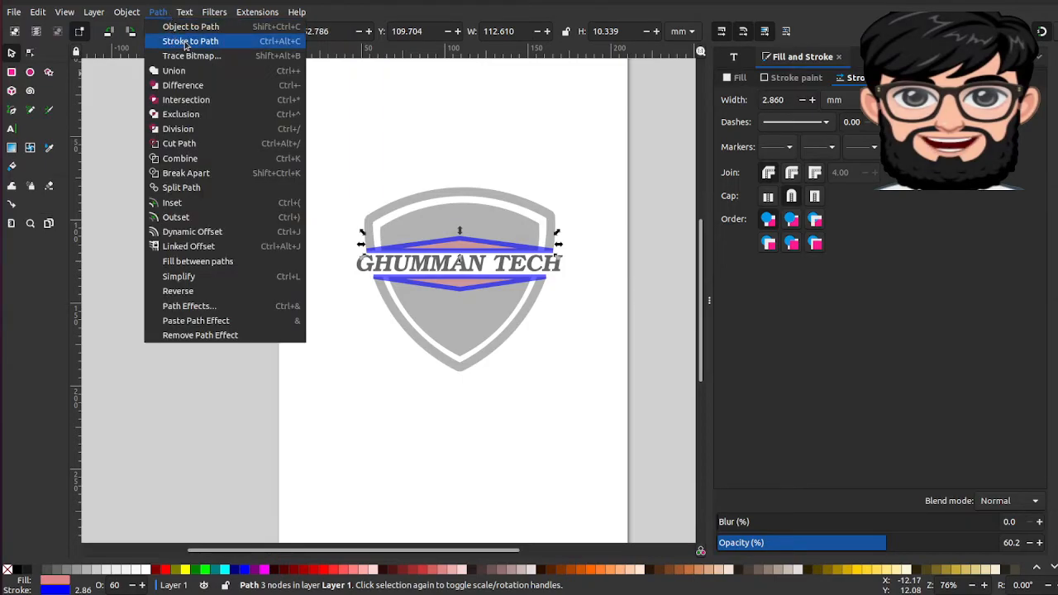
pyautogui.click(185, 42)
pyautogui.click(124, 12)
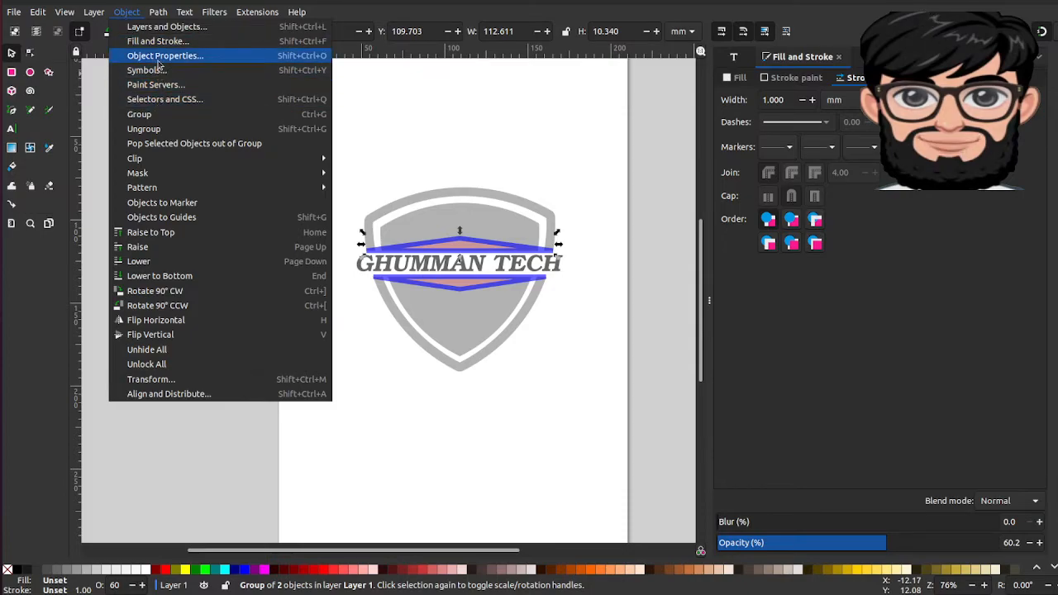
pyautogui.click(170, 128)
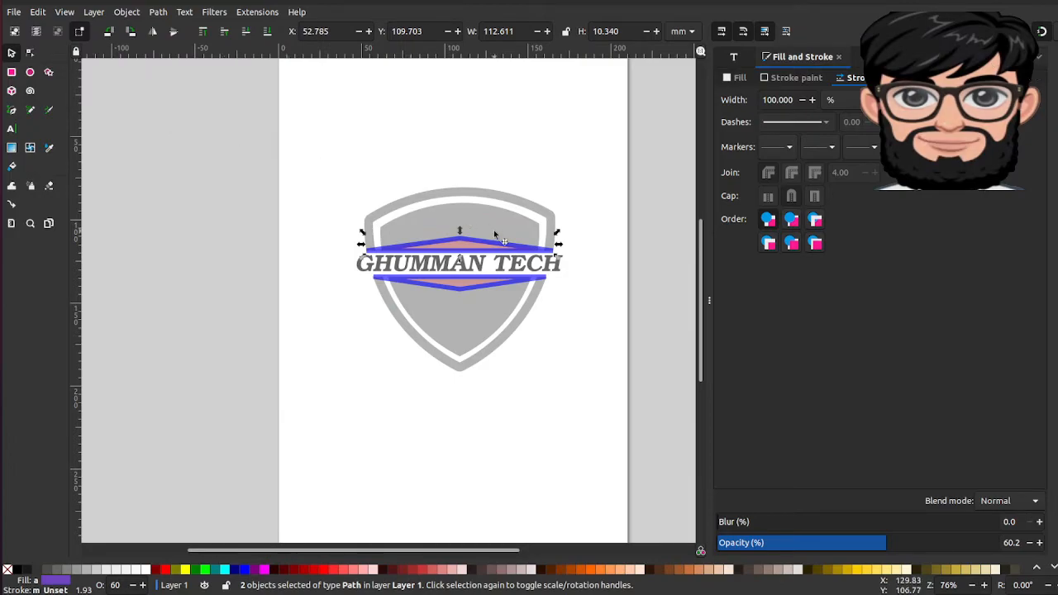
# - Pull the blue outline and pink fill apart above the shield to check their separation, and undo the moves
pyautogui.moveTo(485, 240); pyautogui.dragTo(469, 116)
pyautogui.press('Escape')
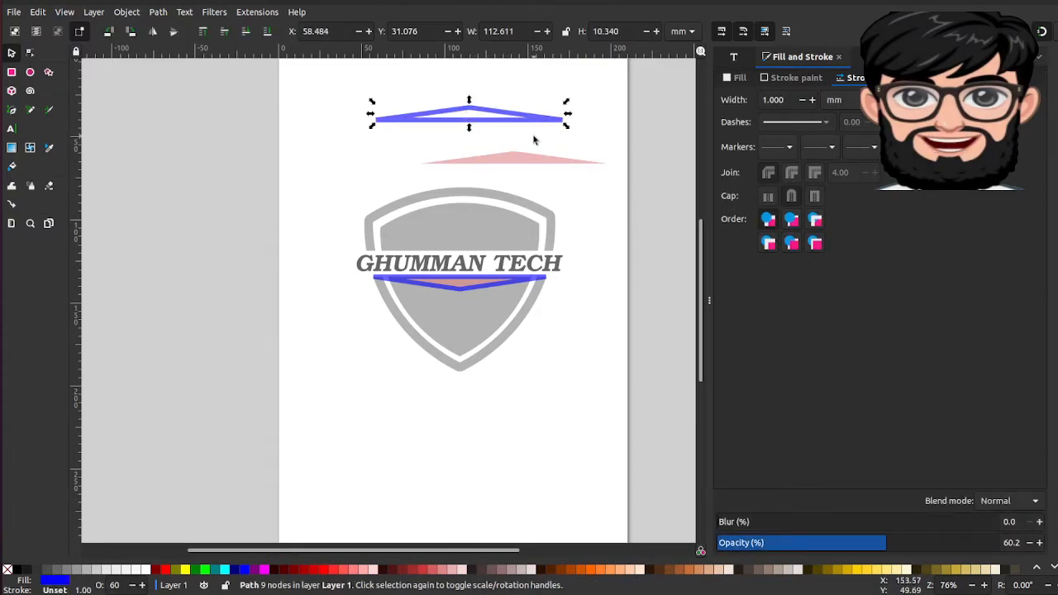
pyautogui.hotkey('ctrl', 'z')
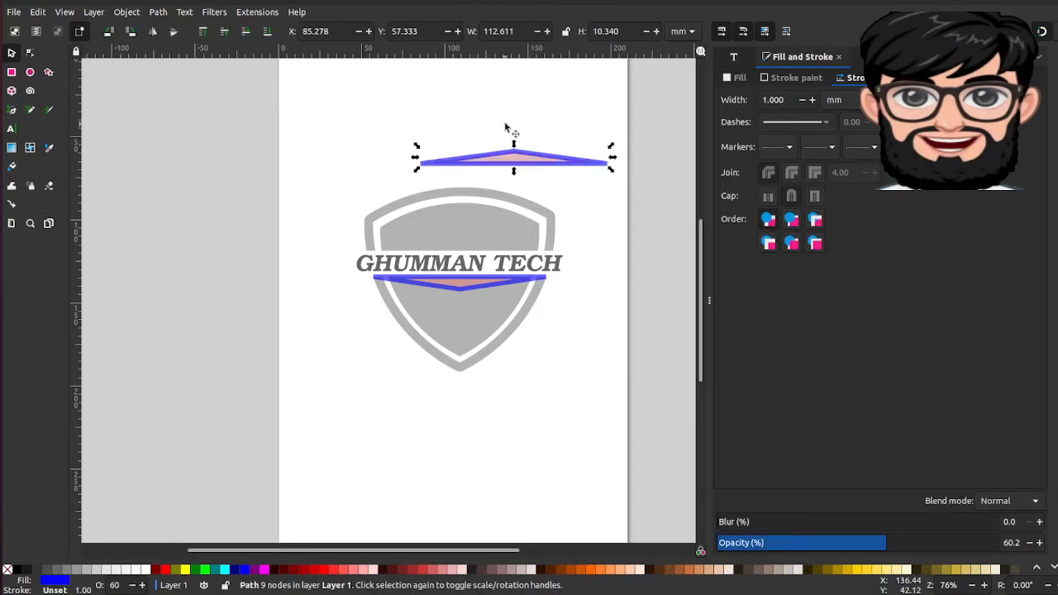
pyautogui.moveTo(508, 172); pyautogui.dragTo(466, 225)
pyautogui.hotkey('ctrl', 'z')
pyautogui.hotkey('ctrl', 'z')
pyautogui.hotkey('ctrl', 'z')
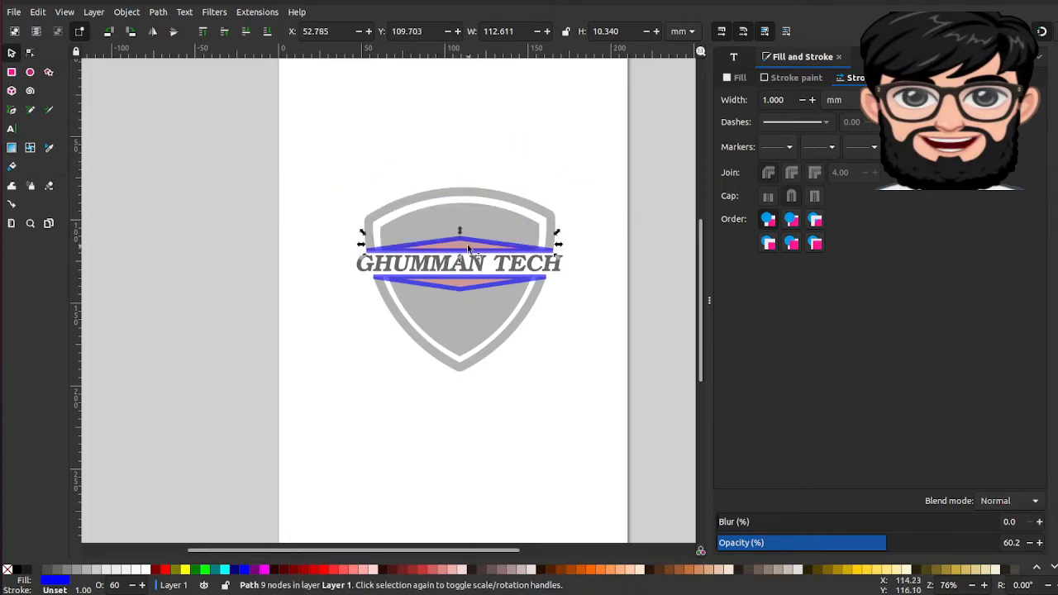
# - Move the upper triangle's blue outline path above the shield, to about X 57 mm and Y 46 mm
pyautogui.click(465, 248)
pyautogui.click(466, 249)
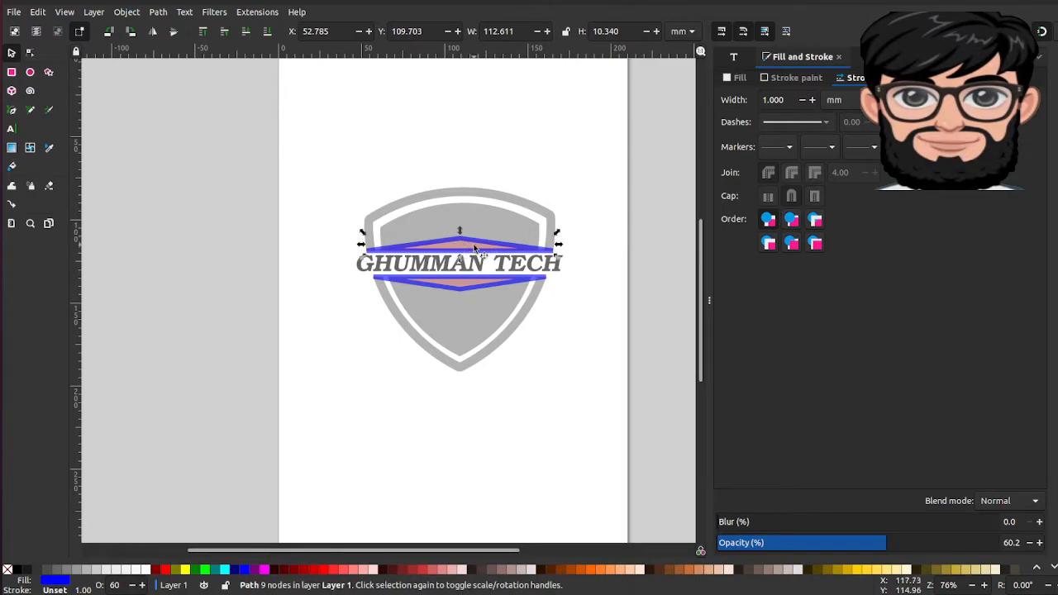
pyautogui.click(479, 216)
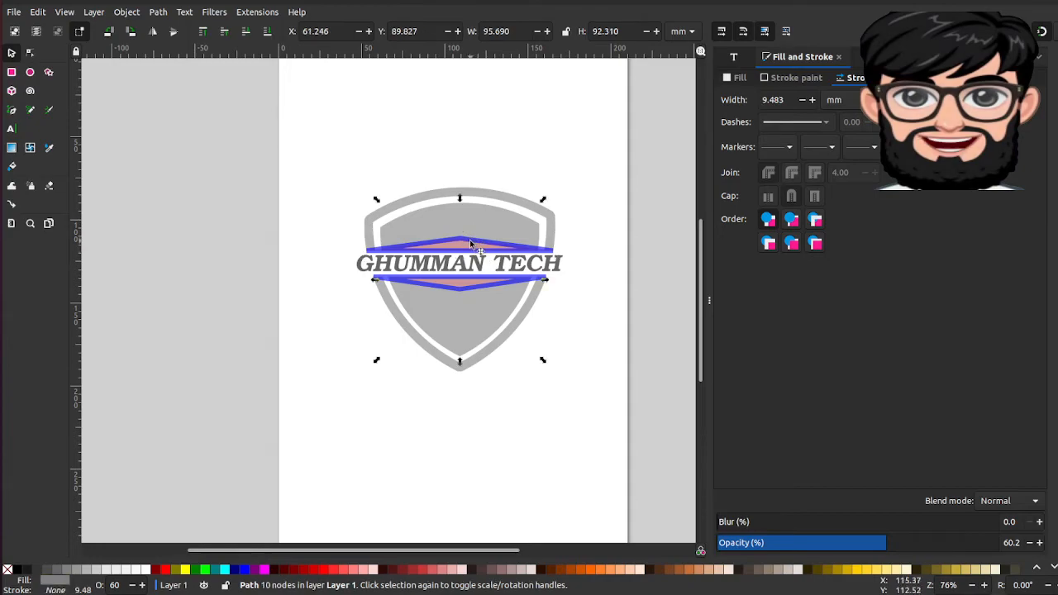
pyautogui.click(470, 246)
pyautogui.moveTo(470, 246); pyautogui.dragTo(478, 142)
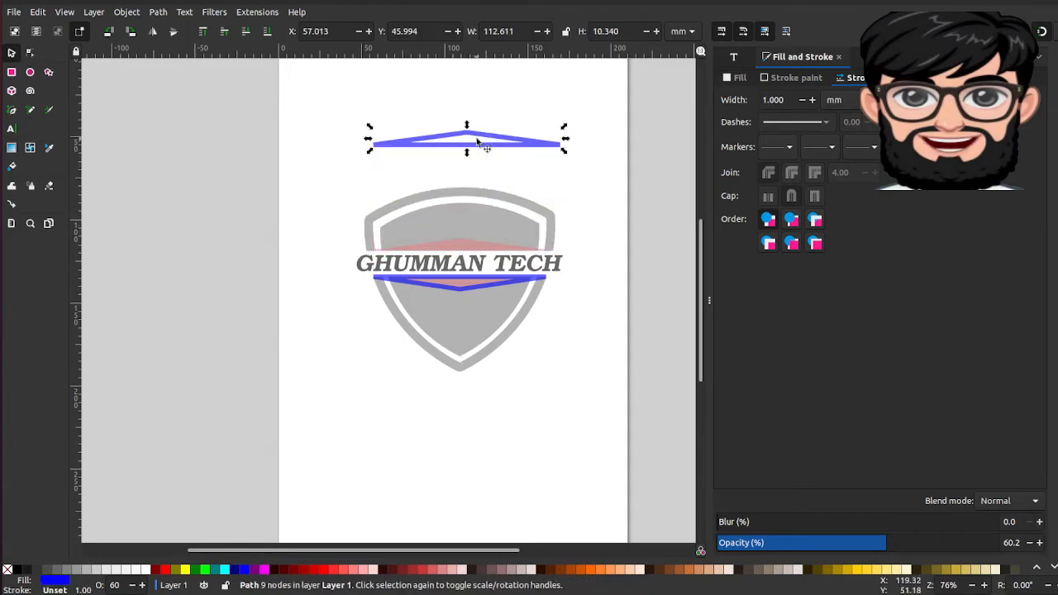
# - Nudge the upper triangle's pink fill path straight up until it sits above the shield at about Y 67.2 mm
pyautogui.click(471, 247)
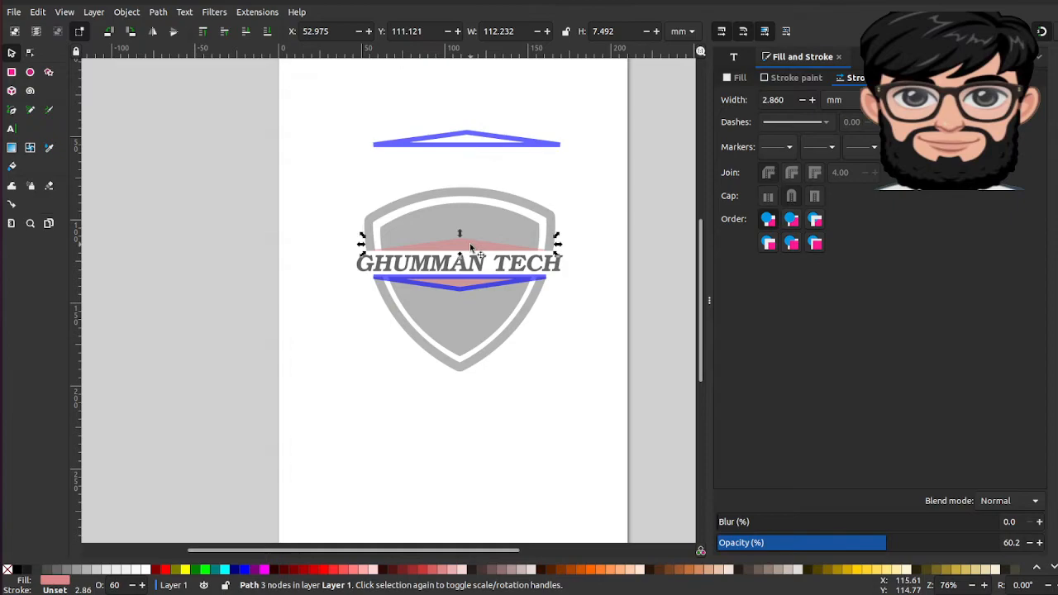
pyautogui.press('Up')
pyautogui.press('Up')
pyautogui.press('Up')
pyautogui.press('Up')
pyautogui.press('Up')
pyautogui.press('Up')
pyautogui.press('Up')
pyautogui.press('Up')
pyautogui.press('Up')
pyautogui.press('Up')
pyautogui.press('Up')
pyautogui.press('Up')
pyautogui.press('Up')
pyautogui.press('Up')
pyautogui.press('Up')
pyautogui.press('Up')
pyautogui.press('Up')
pyautogui.press('Up')
pyautogui.press('Up')
pyautogui.press('Up')
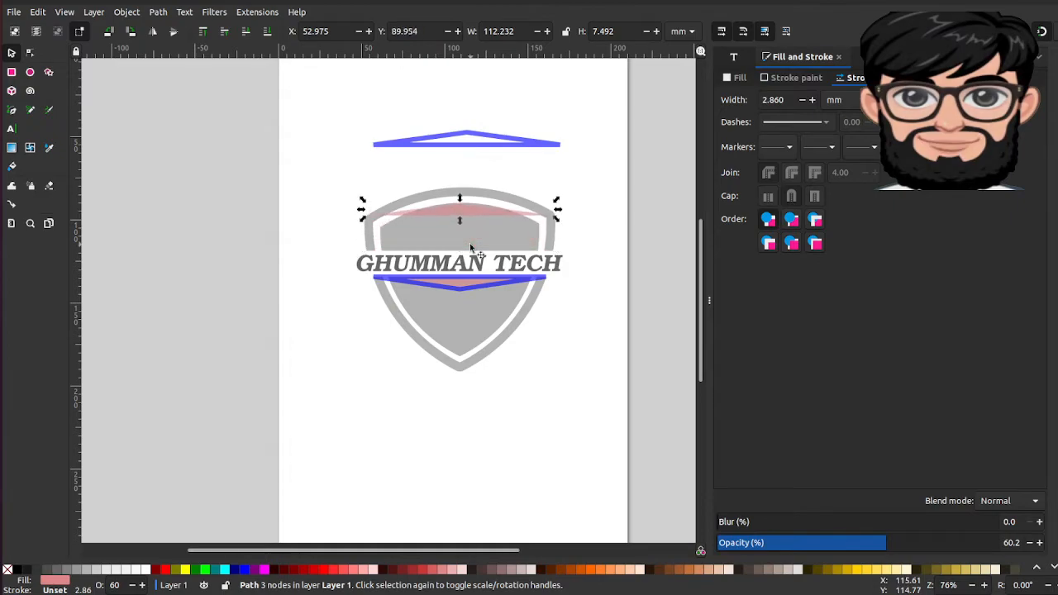
pyautogui.press('Up')
pyautogui.press('Up')
pyautogui.press('Up')
pyautogui.press('Up')
pyautogui.press('Up')
pyautogui.press('Up')
pyautogui.press('Up')
pyautogui.press('Up')
pyautogui.press('Up')
pyautogui.press('Up')
pyautogui.press('Up')
pyautogui.press('Up')
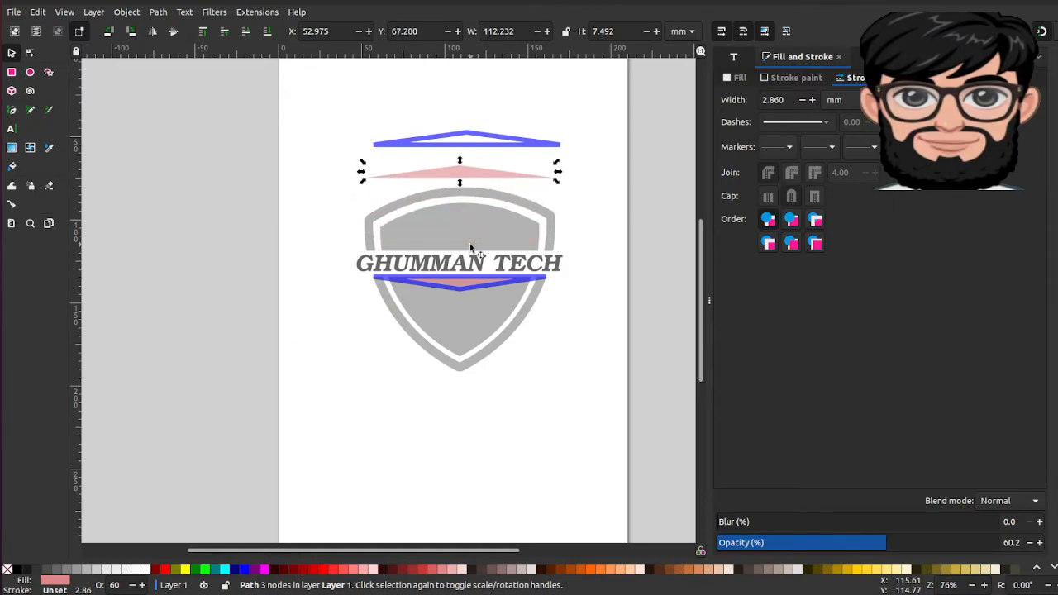
# - Nudge the blue outline down and sideways to frame the pink fill above the shield, at about X 52.25 mm and Y 64.5 mm
pyautogui.click(472, 138)
pyautogui.press('Down')
pyautogui.press('Down')
pyautogui.press('Down')
pyautogui.press('Down')
pyautogui.press('Down')
pyautogui.press('Down')
pyautogui.press('Down')
pyautogui.press('Down')
pyautogui.press('Down')
pyautogui.press('Down')
pyautogui.press('Down')
pyautogui.press('Down')
pyautogui.press('Down')
pyautogui.press('Down')
pyautogui.press('Down')
pyautogui.press('Down')
pyautogui.press('Down')
pyautogui.press('Down')
pyautogui.press('Down')
pyautogui.press('Down')
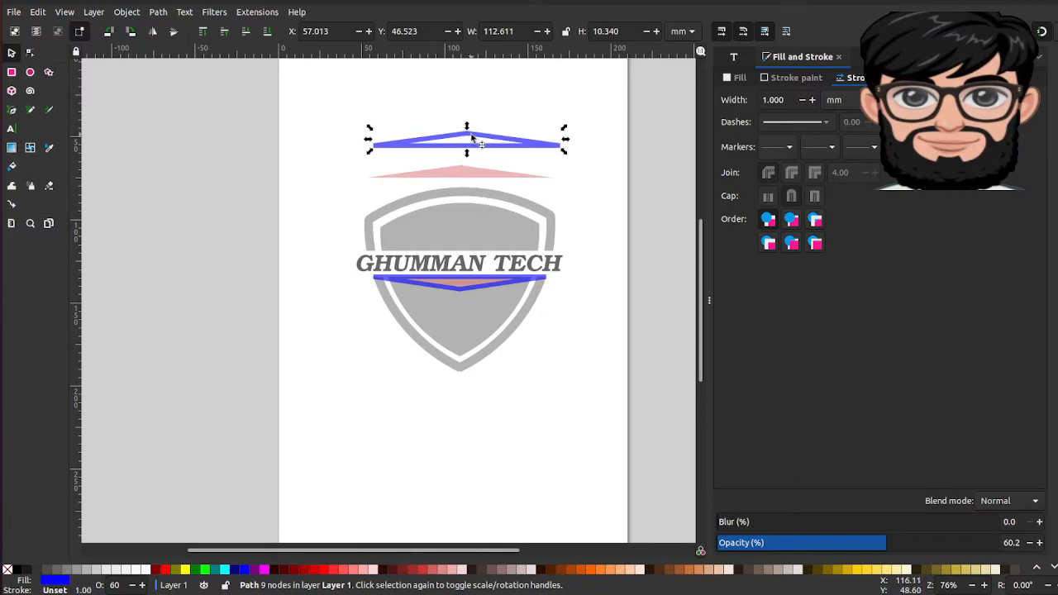
pyautogui.press('Down')
pyautogui.press('Down')
pyautogui.press('Down')
pyautogui.press('Down')
pyautogui.press('Down')
pyautogui.press('Down')
pyautogui.press('Down')
pyautogui.press('Down')
pyautogui.press('Down')
pyautogui.press('Down')
pyautogui.press('Down')
pyautogui.press('Down')
pyautogui.press('Down')
pyautogui.press('Down')
pyautogui.press('Down')
pyautogui.press('Down')
pyautogui.press('Down')
pyautogui.press('Down')
pyautogui.press('Down')
pyautogui.press('Down')
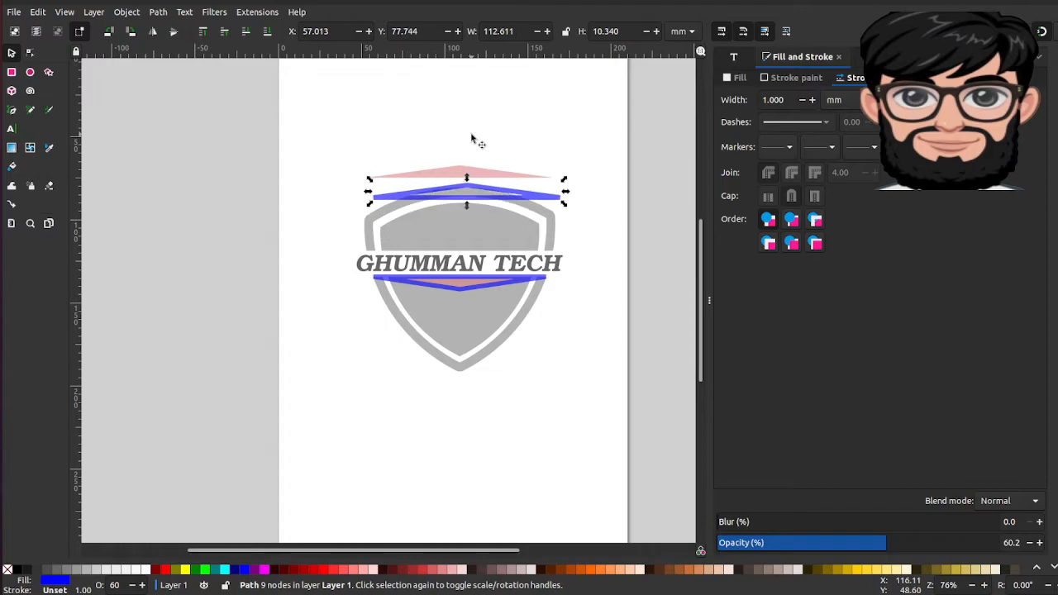
pyautogui.press('Left')
pyautogui.press('Left')
pyautogui.press('Left')
pyautogui.press('Left')
pyautogui.press('Left')
pyautogui.press('Left')
pyautogui.press('Left')
pyautogui.press('Left')
pyautogui.press('Left')
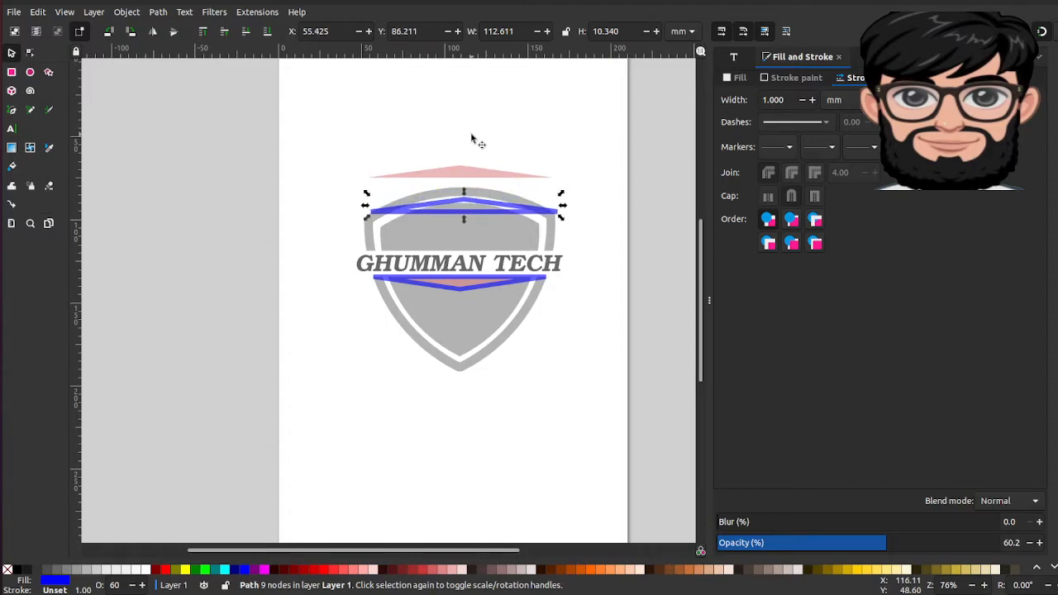
pyautogui.press('Up')
pyautogui.press('Up')
pyautogui.press('Up')
pyautogui.press('Up')
pyautogui.press('Up')
pyautogui.press('Up')
pyautogui.press('Up')
pyautogui.press('Up')
pyautogui.press('Up')
pyautogui.press('Up')
pyautogui.press('Up')
pyautogui.press('Up')
pyautogui.press('Up')
pyautogui.press('Up')
pyautogui.press('Up')
pyautogui.press('Up')
pyautogui.press('Up')
pyautogui.press('Up')
pyautogui.press('Up')
pyautogui.press('Up')
pyautogui.press('Up')
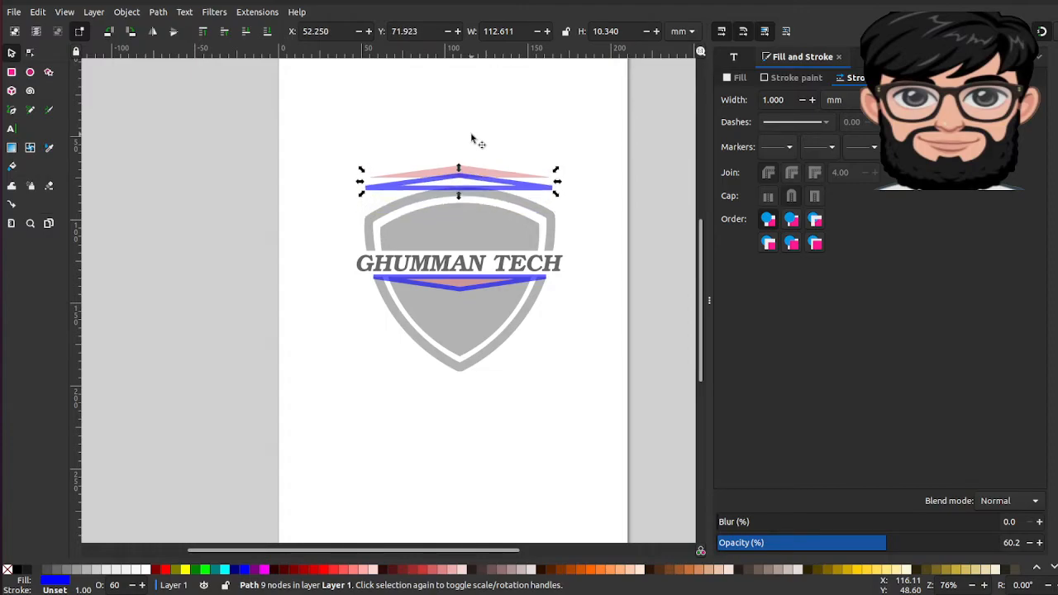
pyautogui.press('Up')
pyautogui.press('Up')
pyautogui.press('Up')
pyautogui.press('Up')
pyautogui.press('Up')
pyautogui.press('Up')
pyautogui.press('Up')
pyautogui.press('Up')
pyautogui.press('Up')
pyautogui.press('Up')
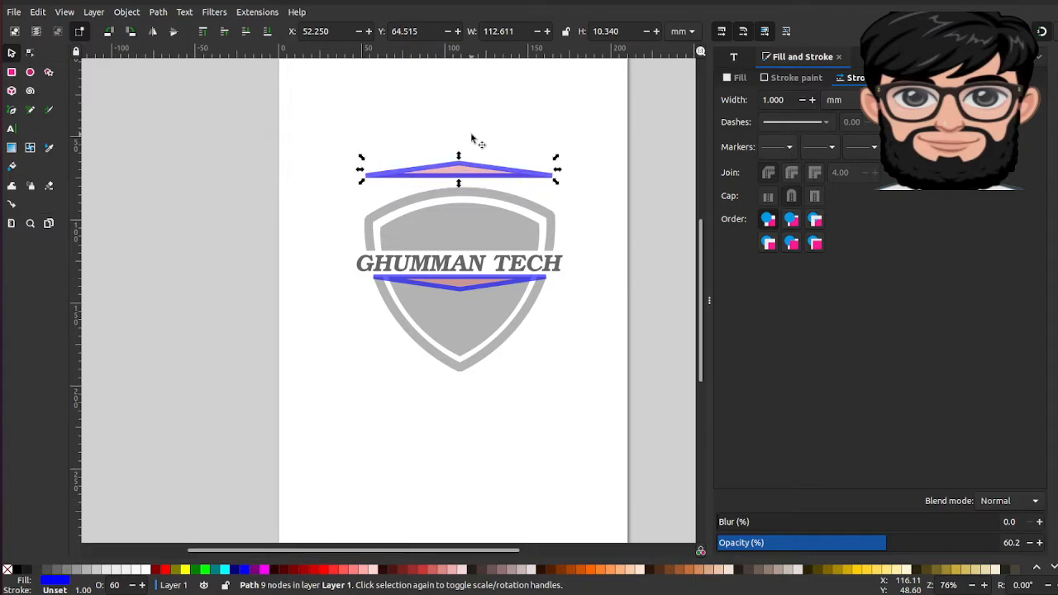
# - Fine-tune the blue outline's alignment around the pink fill, to X 52.779 mm and Y 65.573 mm
pyautogui.press('Down')
pyautogui.press('Down')
pyautogui.press('Right')
pyautogui.press('Down')
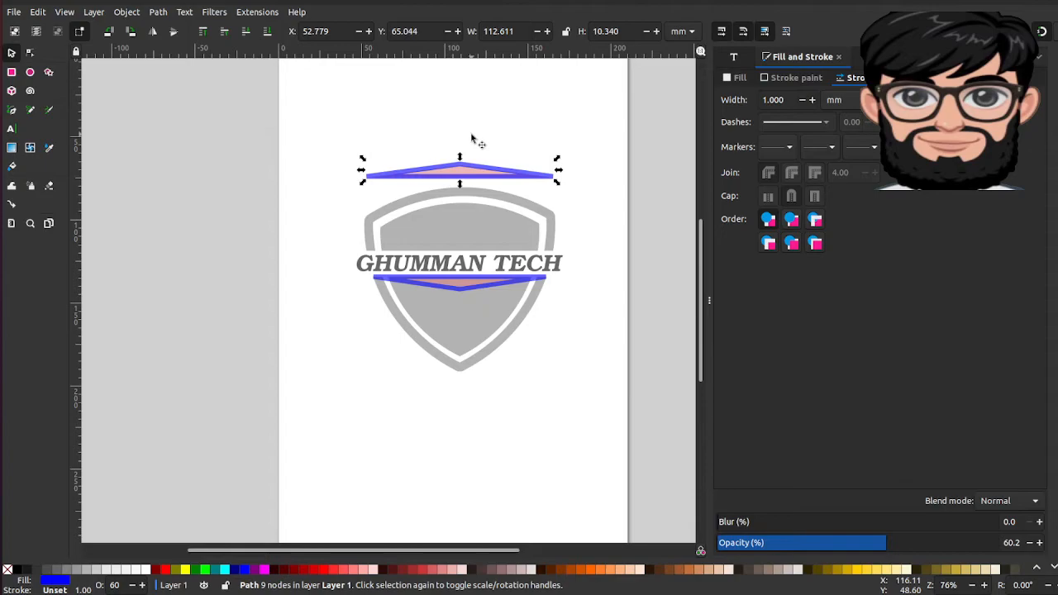
pyautogui.press('Up')
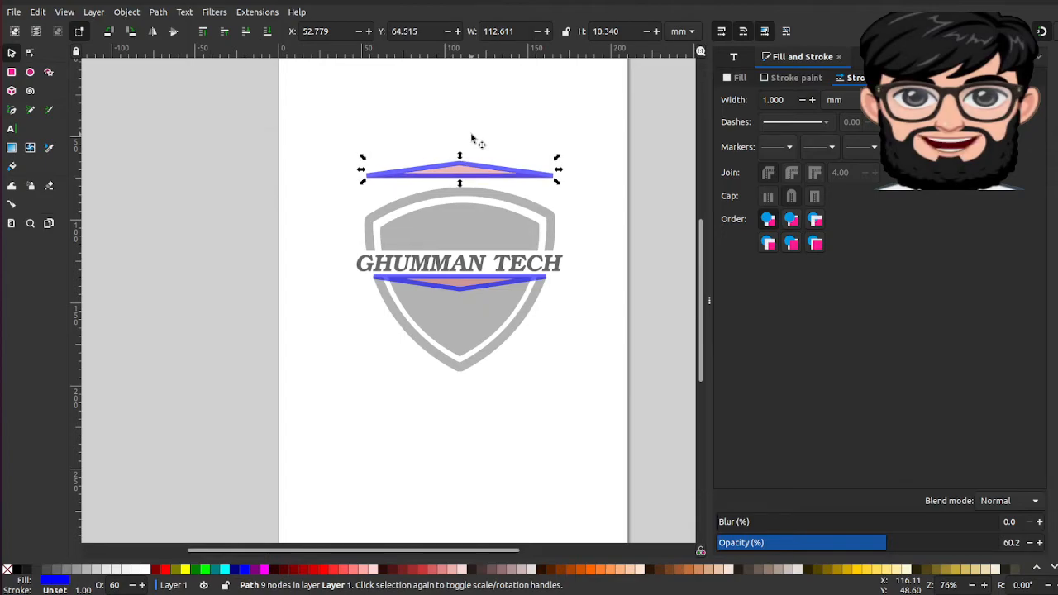
pyautogui.press('Down')
pyautogui.press('Down')
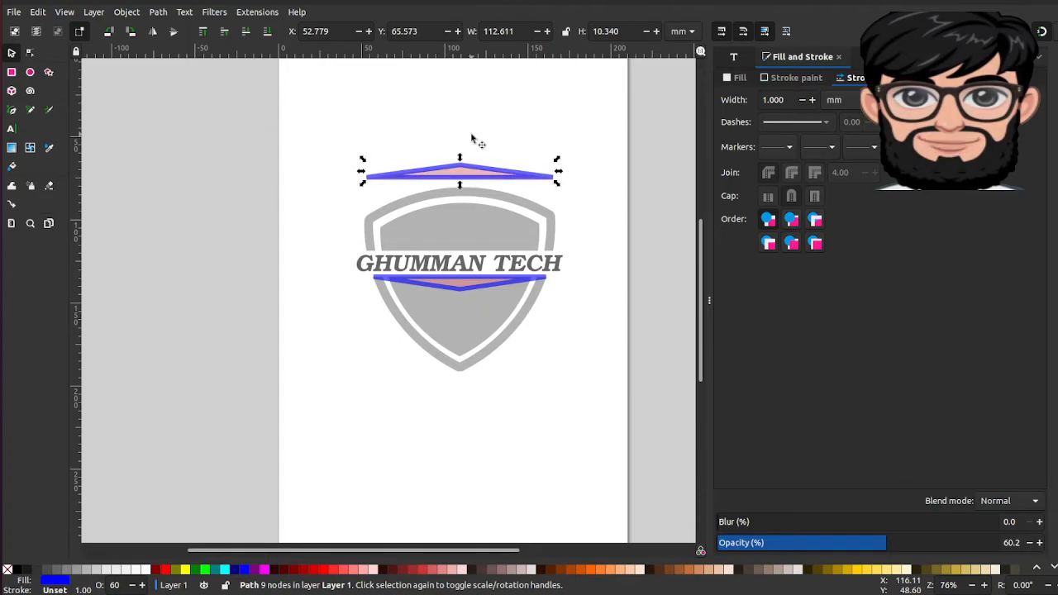
# - Nudge the blue outline straight down onto the shield just above GHUMMAN TECH, to about Y 108.436 mm
pyautogui.press('Down')
pyautogui.press('Down')
pyautogui.press('Down')
pyautogui.press('Down')
pyautogui.press('Down')
pyautogui.press('Down')
pyautogui.press('Down')
pyautogui.press('Down')
pyautogui.press('Down')
pyautogui.press('Down')
pyautogui.press('Down')
pyautogui.press('Down')
pyautogui.press('Down')
pyautogui.press('Down')
pyautogui.press('Down')
pyautogui.press('Down')
pyautogui.press('Down')
pyautogui.press('Down')
pyautogui.press('Down')
pyautogui.press('Down')
pyautogui.press('Down')
pyautogui.press('Down')
pyautogui.press('Down')
pyautogui.press('Down')
pyautogui.press('Down')
pyautogui.press('Down')
pyautogui.press('Down')
pyautogui.press('Down')
pyautogui.press('Down')
pyautogui.press('Down')
pyautogui.press('Down')
pyautogui.press('Down')
pyautogui.press('Down')
pyautogui.press('Down')
pyautogui.press('Down')
pyautogui.press('Down')
pyautogui.press('Down')
pyautogui.press('Down')
pyautogui.press('Down')
pyautogui.press('Down')
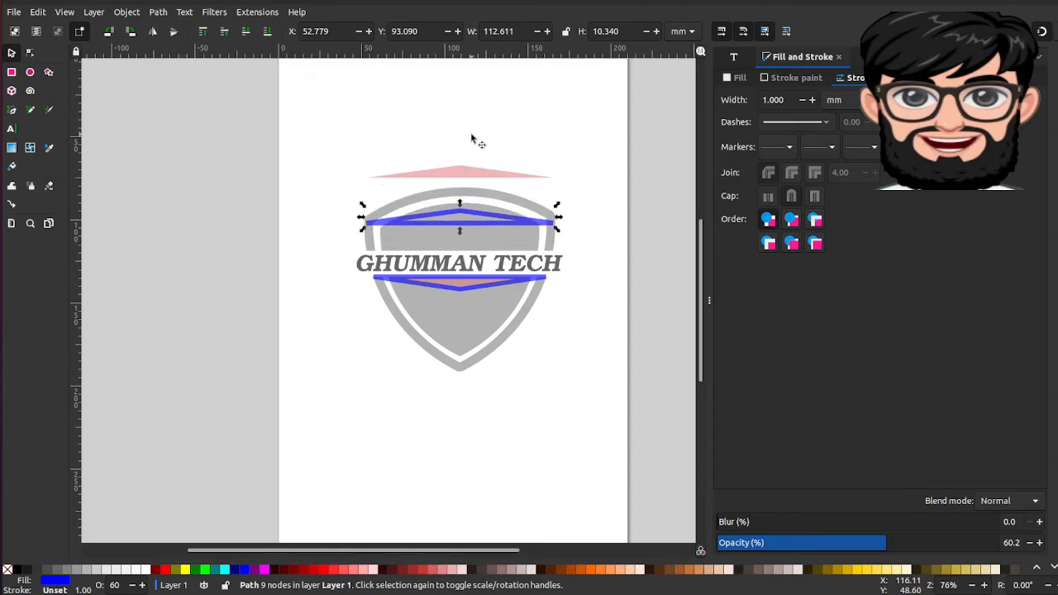
pyautogui.press('Down')
pyautogui.press('Down')
pyautogui.press('Down')
pyautogui.press('Down')
pyautogui.press('Down')
pyautogui.press('Down')
pyautogui.press('Down')
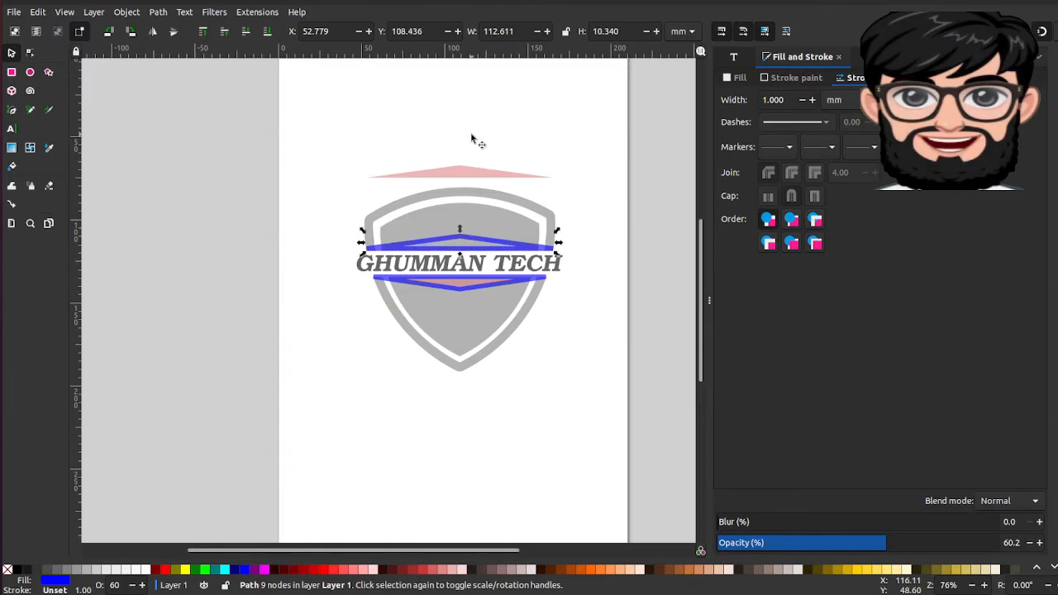
# - Try to subtract the upper blue outline from the inner shield and the outer border together with Difference
pyautogui.click(497, 248)
pyautogui.keyDown('shift'); pyautogui.click(467, 217); pyautogui.keyUp('shift')
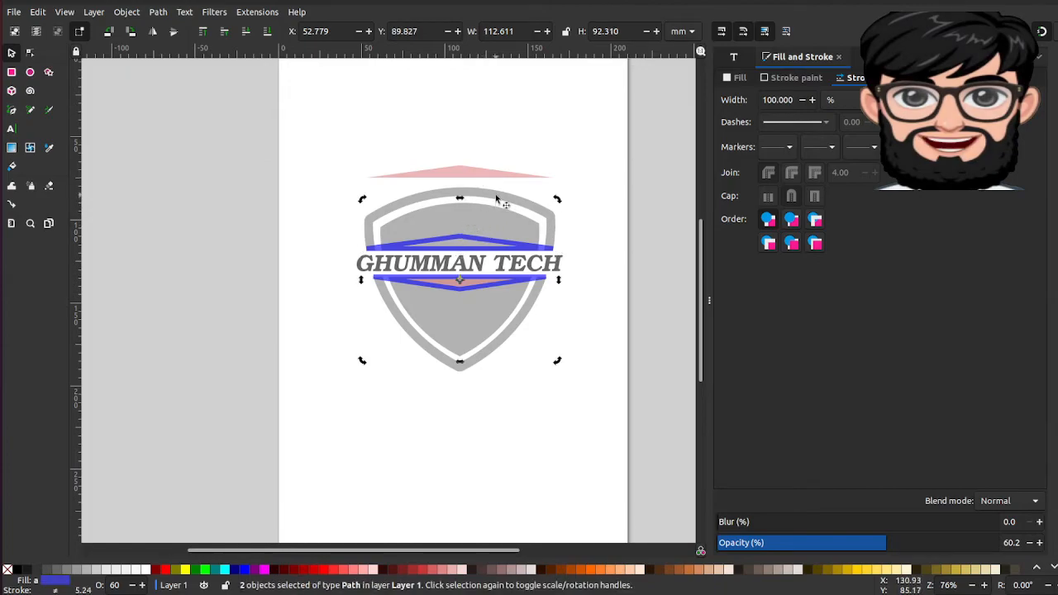
pyautogui.keyDown('shift'); pyautogui.click(496, 198); pyautogui.keyUp('shift')
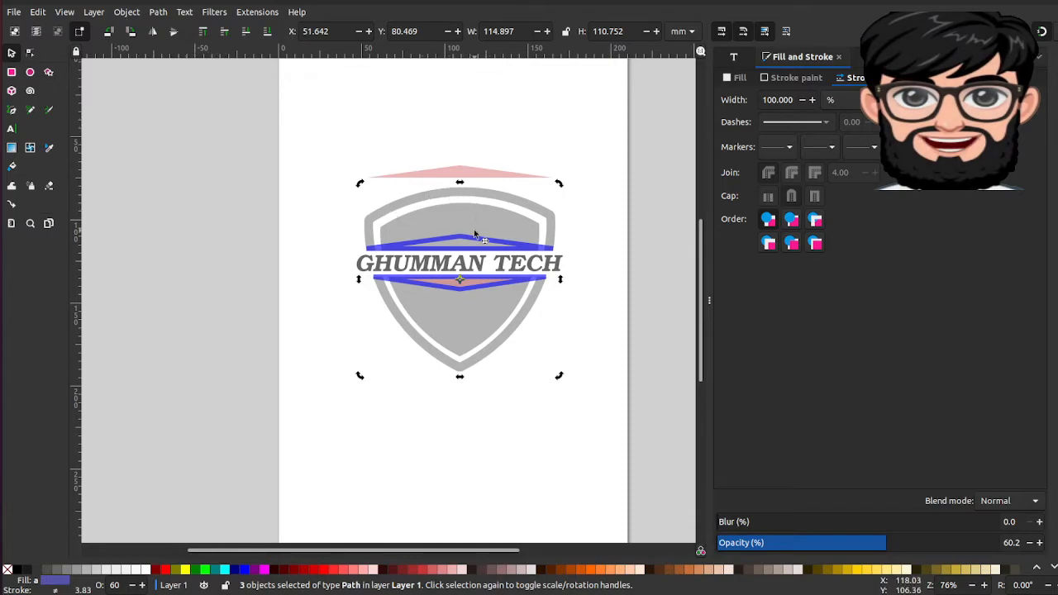
pyautogui.click(157, 12)
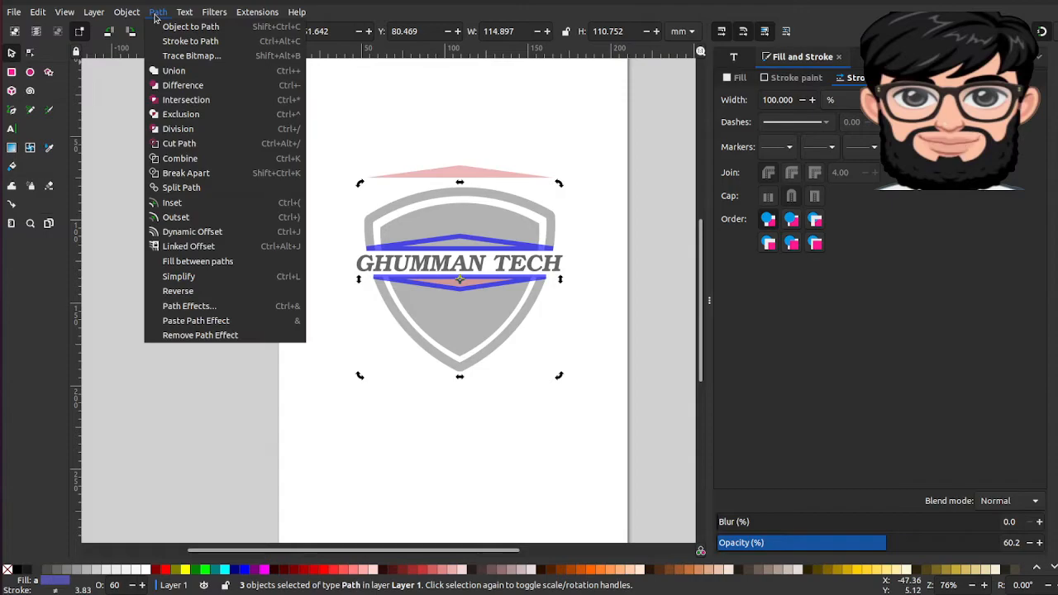
pyautogui.click(177, 86)
pyautogui.press('ctrl')
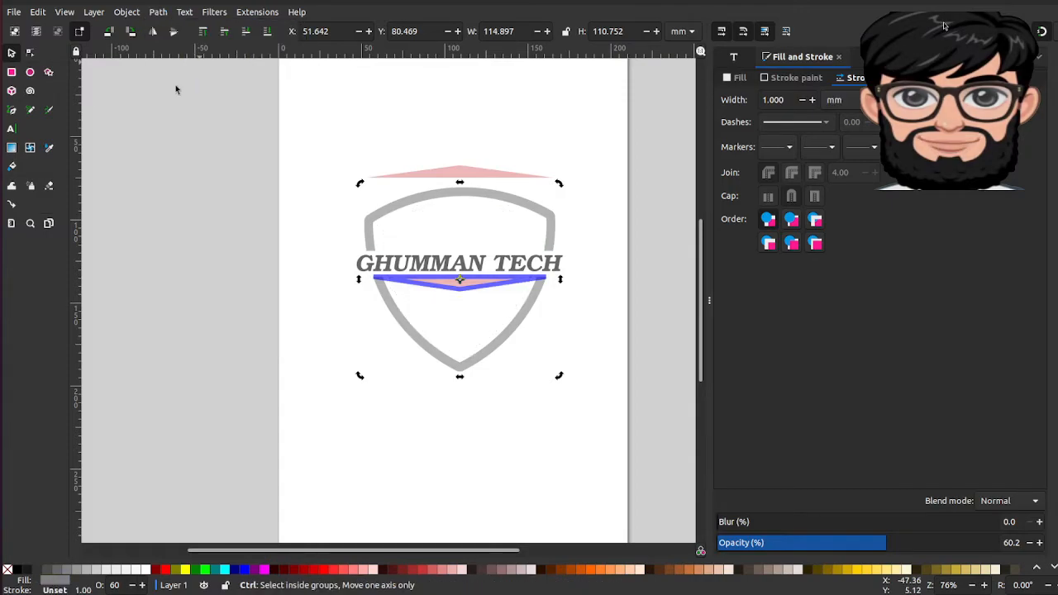
pyautogui.hotkey('ctrl', 'z')
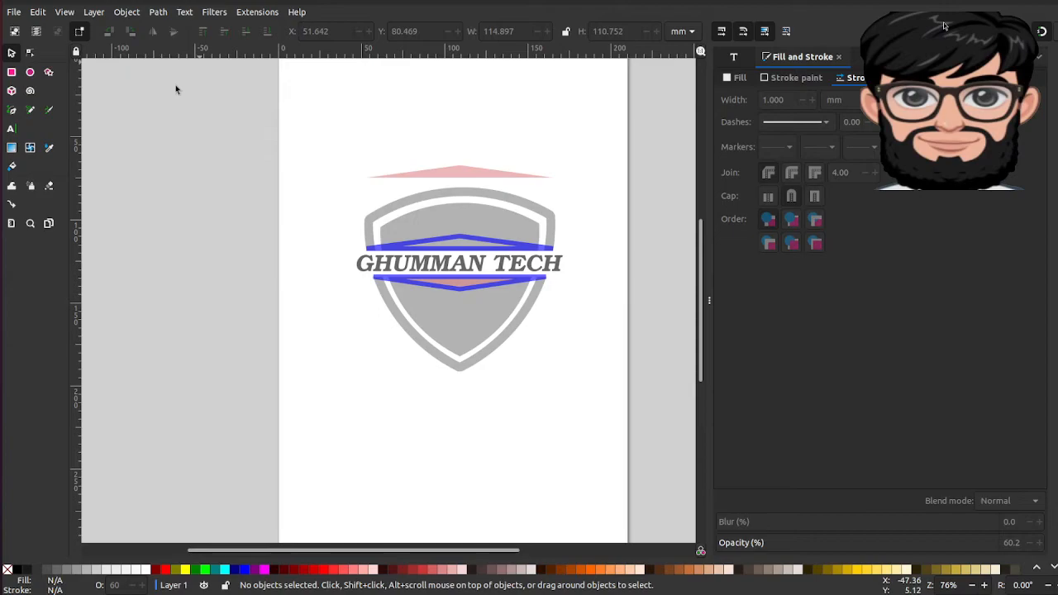
# - Reselect the upper blue outline with both shield paths and retry the three-path Difference
pyautogui.click(457, 236)
pyautogui.press('shift')
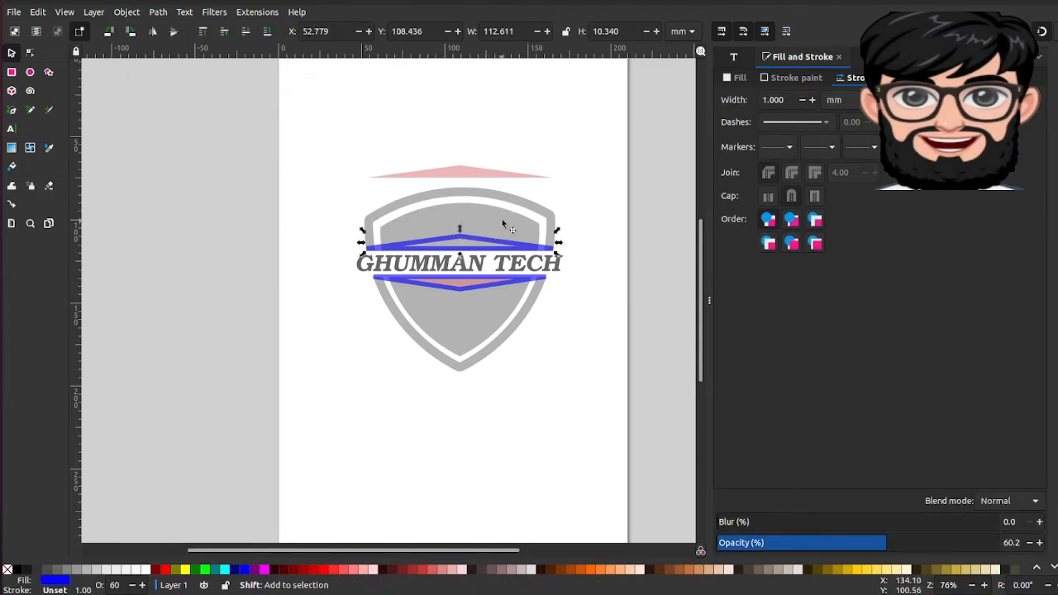
pyautogui.keyDown('shift'); pyautogui.click(504, 218); pyautogui.keyUp('shift')
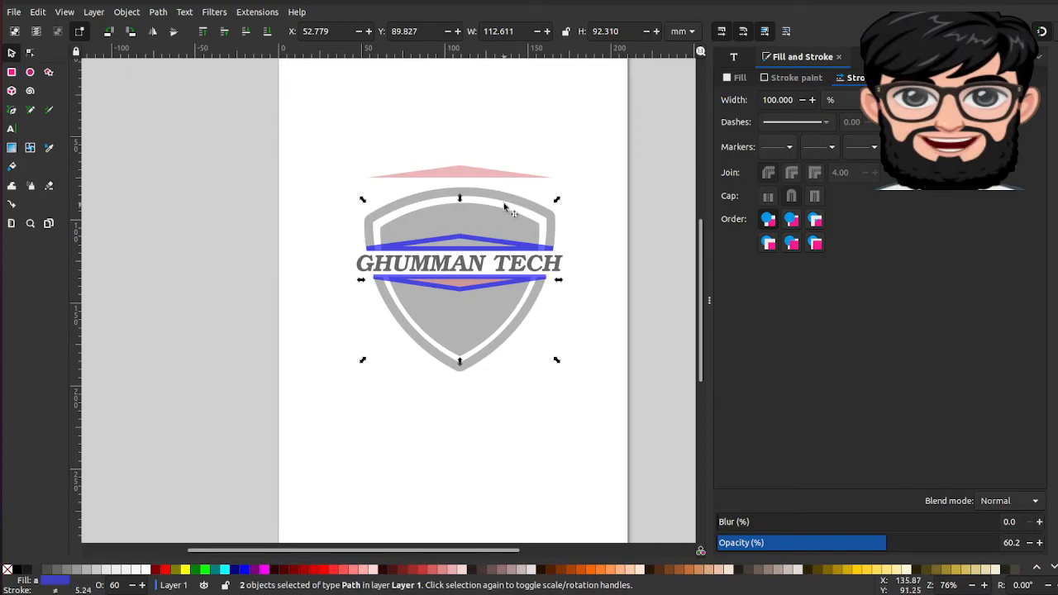
pyautogui.keyDown('shift'); pyautogui.click(506, 197); pyautogui.keyUp('shift')
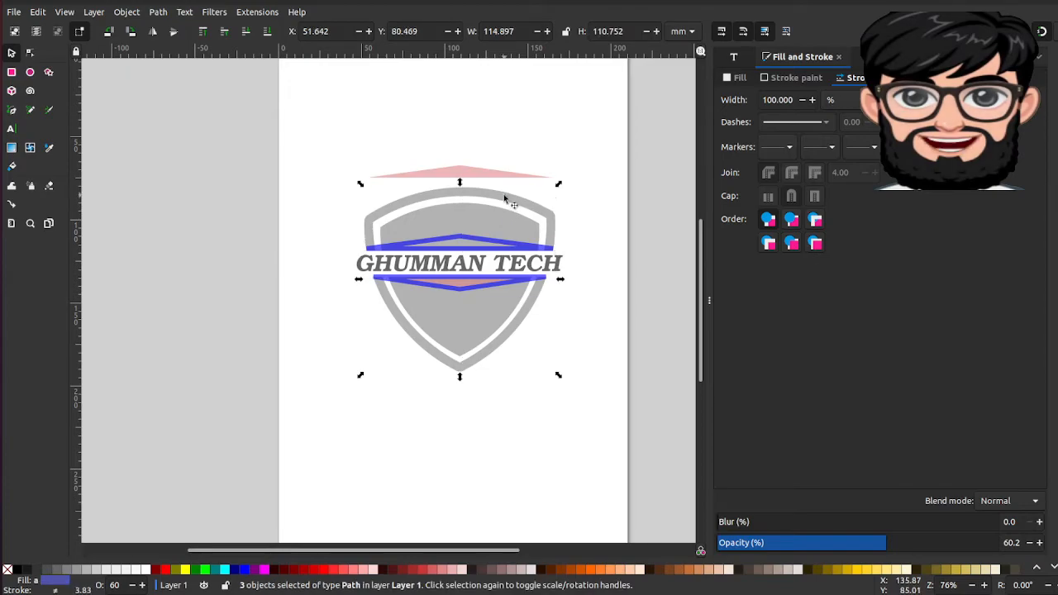
pyautogui.click(156, 12)
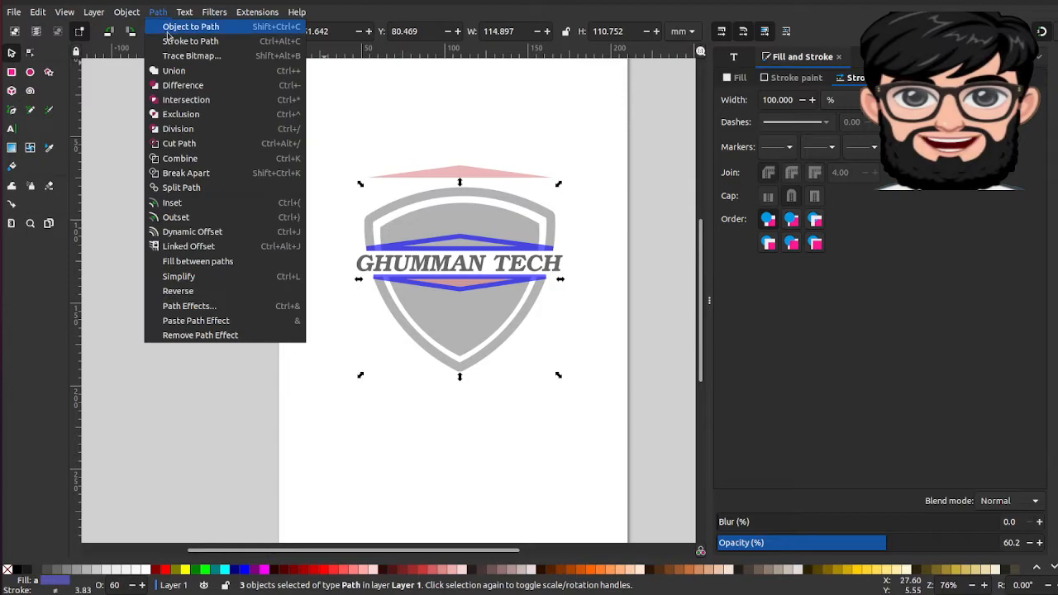
pyautogui.click(179, 86)
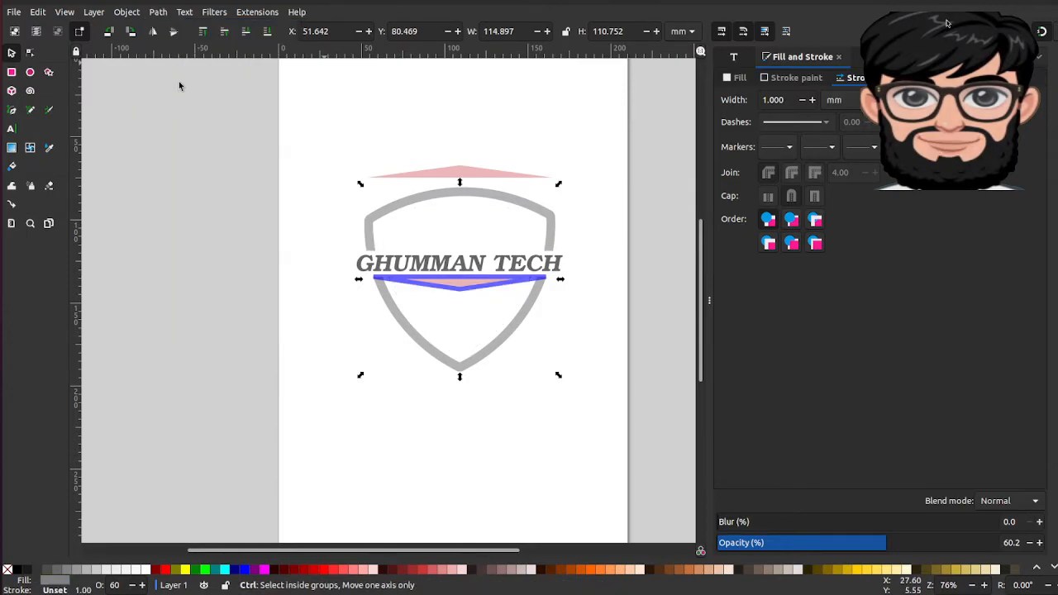
pyautogui.hotkey('ctrl', 'z')
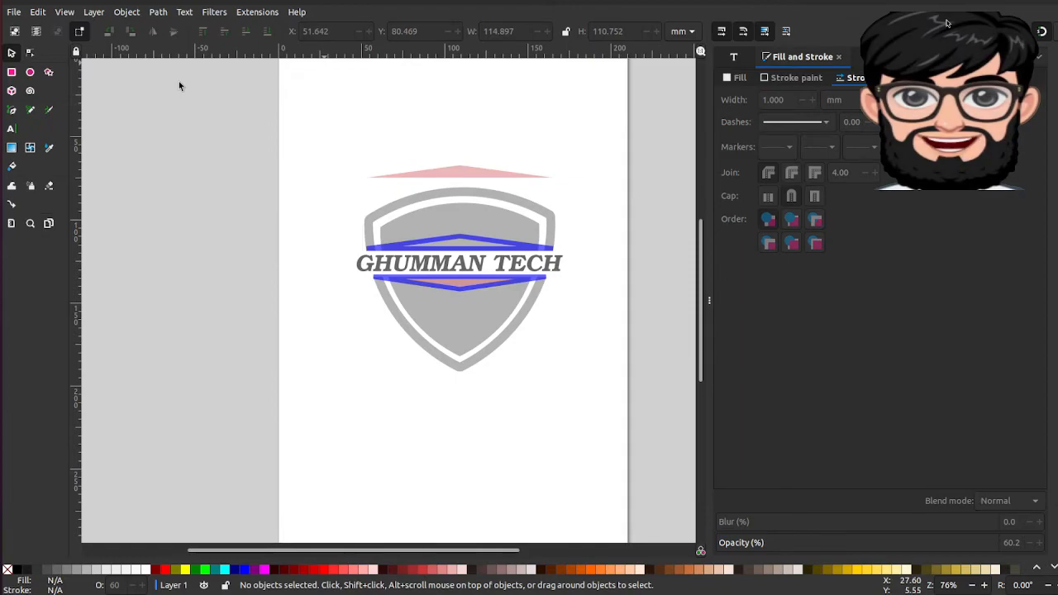
# - Try a Difference of the upper blue outline from the inner shield path only
pyautogui.click(460, 234)
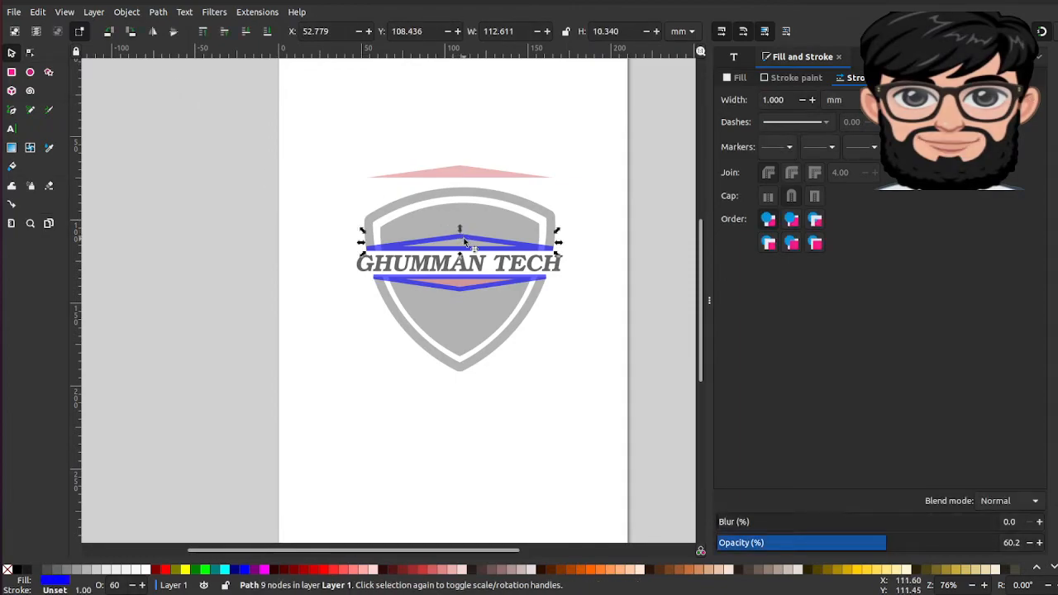
pyautogui.keyDown('shift'); pyautogui.click(467, 221); pyautogui.keyUp('shift')
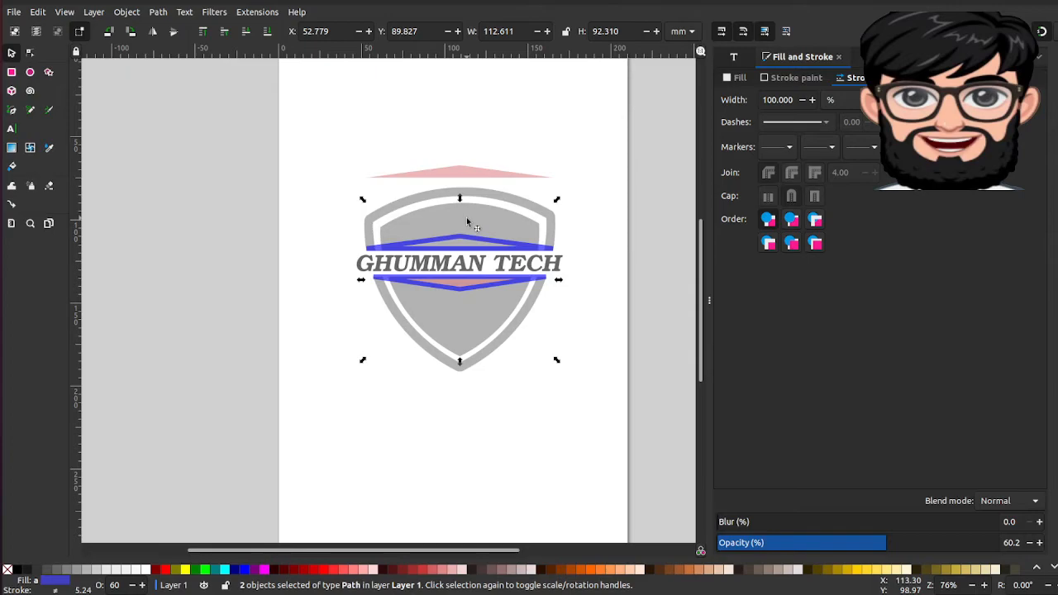
pyautogui.click(117, 17)
pyautogui.moveTo(97, 16)
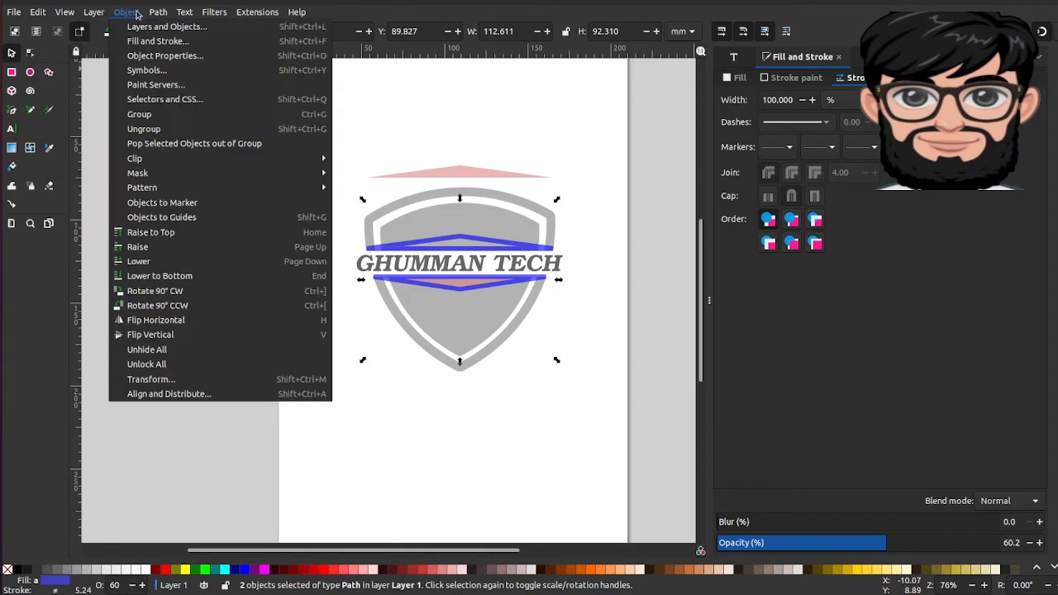
pyautogui.moveTo(158, 11)
pyautogui.click(180, 83)
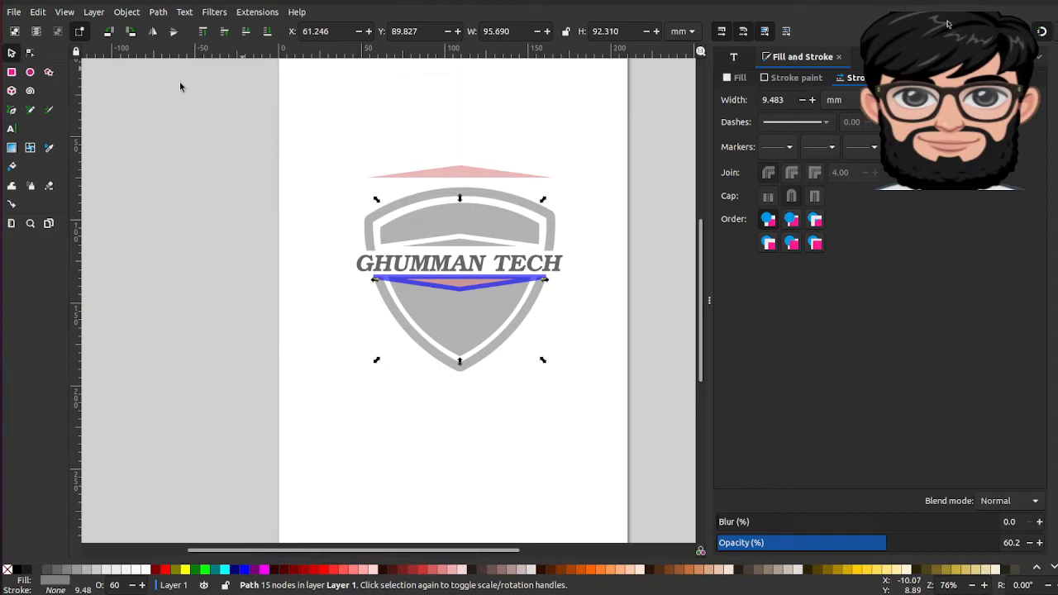
pyautogui.press('ctrl')
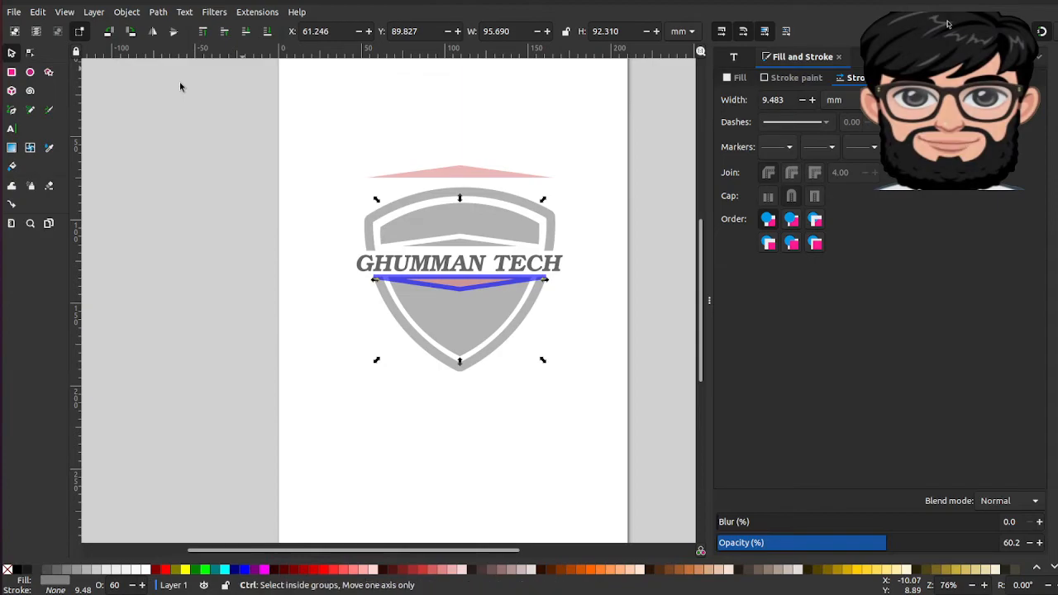
pyautogui.click(179, 82)
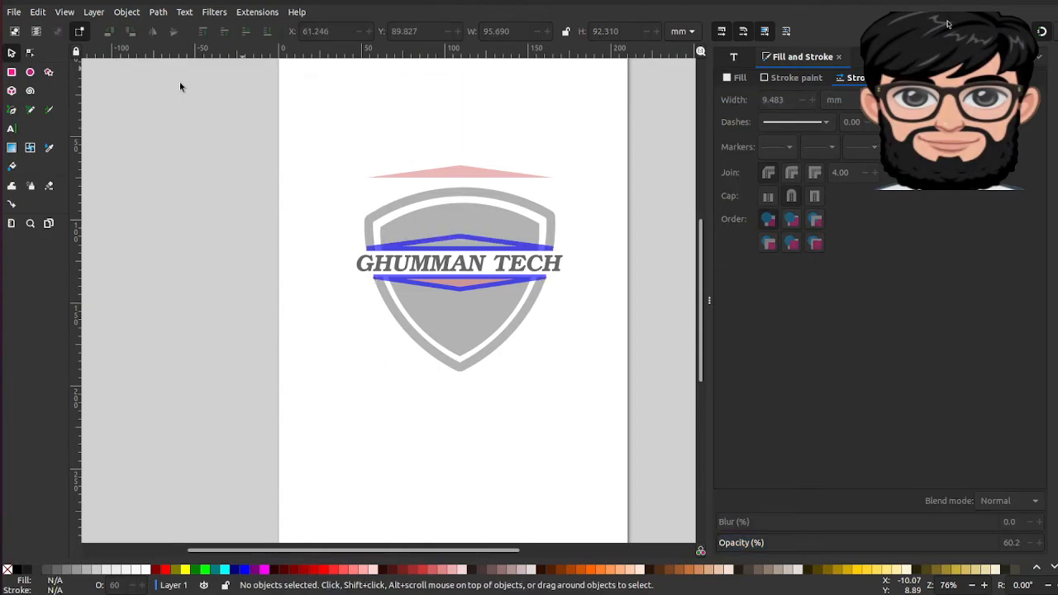
# - Duplicate the upper blue outline and nudge the copy over the original, to about X 53.444 mm and Y 108.718 mm
pyautogui.click(394, 246)
pyautogui.press('ctrl')
pyautogui.hotkey('ctrl', 'c')
pyautogui.hotkey('ctrl', 'v')
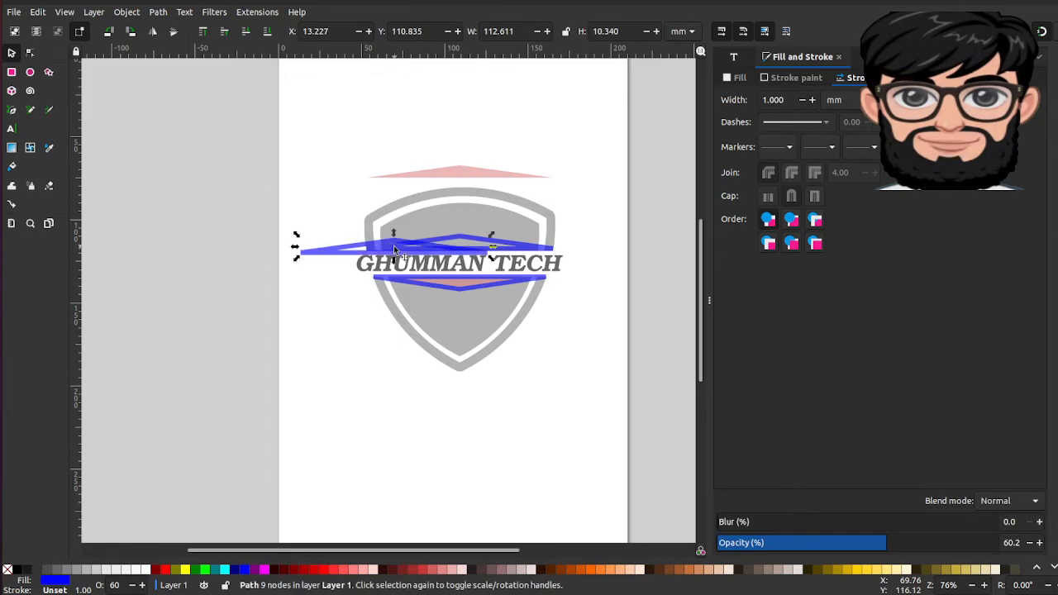
pyautogui.press('Up')
pyautogui.press('Up')
pyautogui.press('Up')
pyautogui.press('Up')
pyautogui.press('Right')
pyautogui.press('Right')
pyautogui.press('Right')
pyautogui.press('Right')
pyautogui.press('Right')
pyautogui.press('Right')
pyautogui.press('Right')
pyautogui.press('Right')
pyautogui.press('Right')
pyautogui.press('Right')
pyautogui.press('Right')
pyautogui.press('Right')
pyautogui.press('Right')
pyautogui.press('Right')
pyautogui.press('Right')
pyautogui.press('Right')
pyautogui.press('Right')
pyautogui.press('Right')
pyautogui.press('Right')
pyautogui.press('Right')
pyautogui.press('Right')
pyautogui.press('Right')
pyautogui.press('Right')
pyautogui.press('Right')
pyautogui.press('Right')
pyautogui.press('Right')
pyautogui.press('Right')
pyautogui.press('Right')
pyautogui.press('Right')
pyautogui.press('Right')
pyautogui.press('Right')
pyautogui.press('Right')
pyautogui.press('Right')
pyautogui.press('Right')
pyautogui.press('Right')
pyautogui.press('Right')
pyautogui.press('Right')
pyautogui.press('Right')
pyautogui.press('Right')
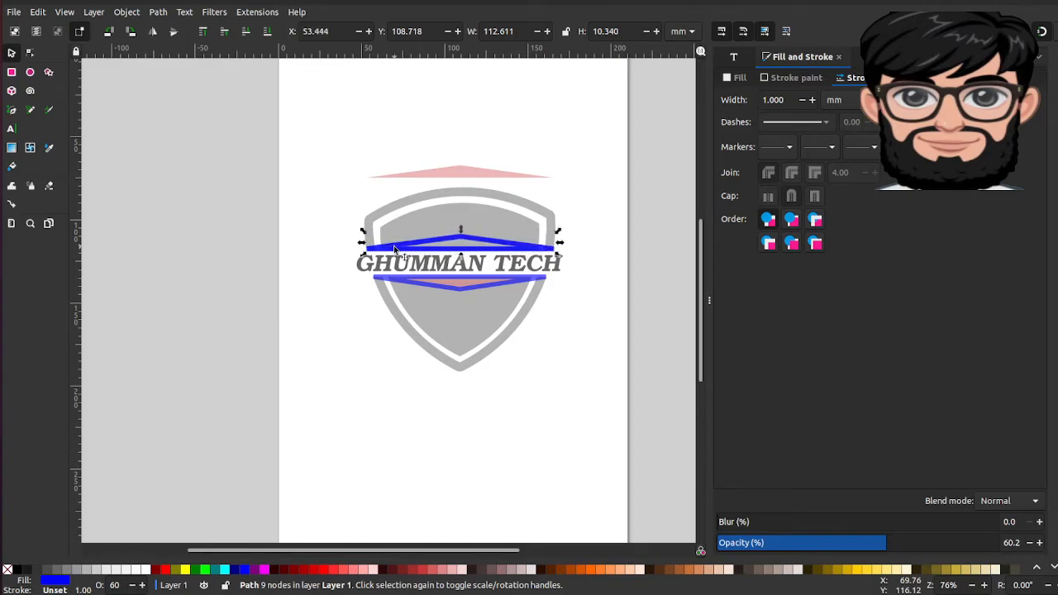
# - Fine-tune the duplicated outline's alignment over the original, to X 52.915 mm and Y 108.189 mm
pyautogui.press('Left')
pyautogui.press('Left')
pyautogui.press('Down')
pyautogui.press('Left')
pyautogui.press('Left')
pyautogui.press('Up')
pyautogui.press('Right')
pyautogui.press('Right')
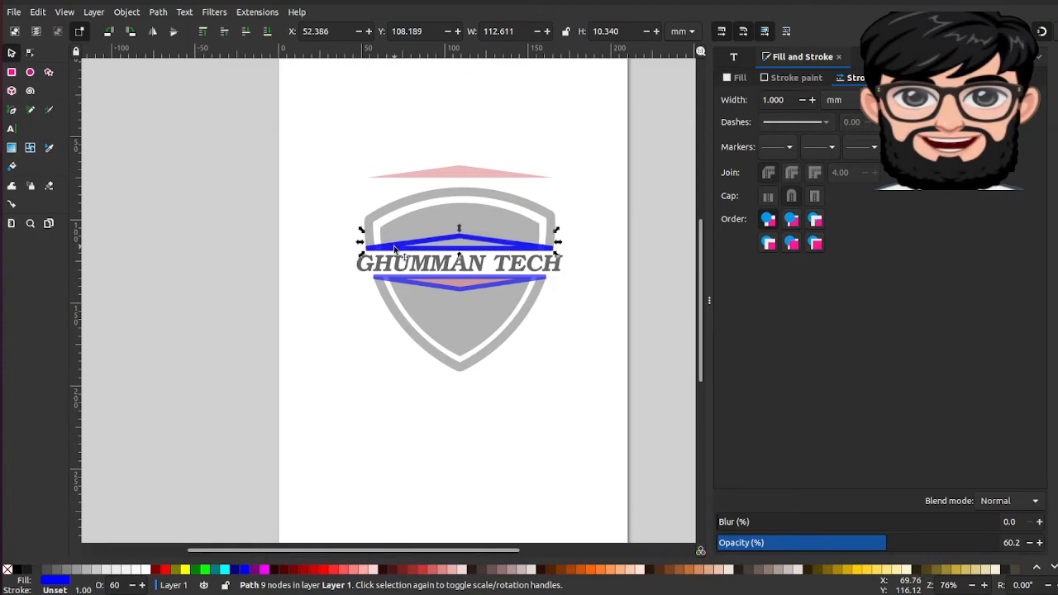
pyautogui.press('Up')
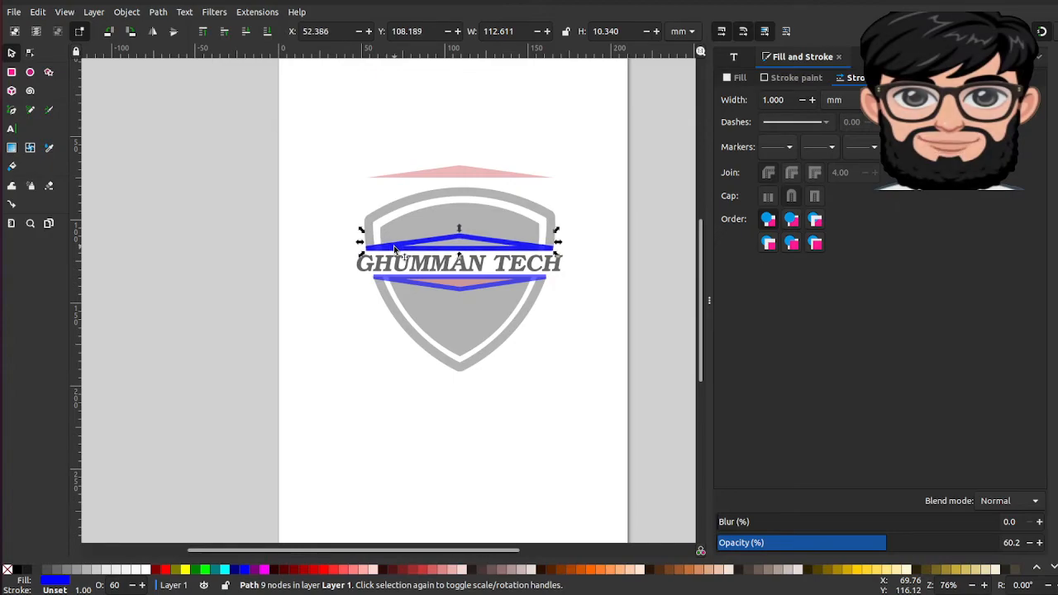
pyautogui.press('Right')
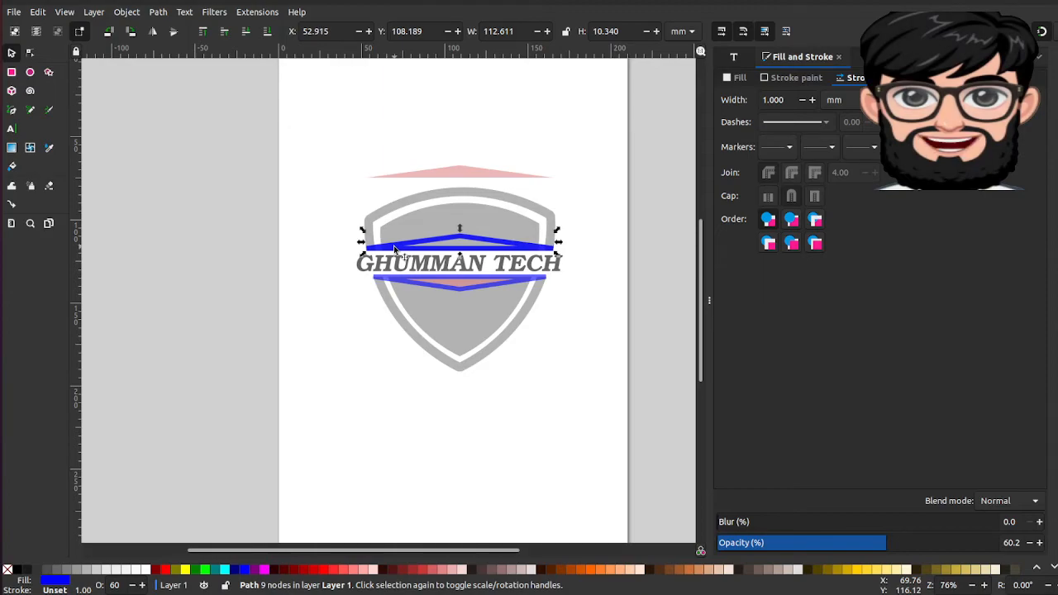
# - Try to subtract the outline copy from the outer shield border and the remaining outline from the inner shield
pyautogui.keyDown('shift'); pyautogui.click(484, 221); pyautogui.keyUp('shift')
pyautogui.click(160, 13)
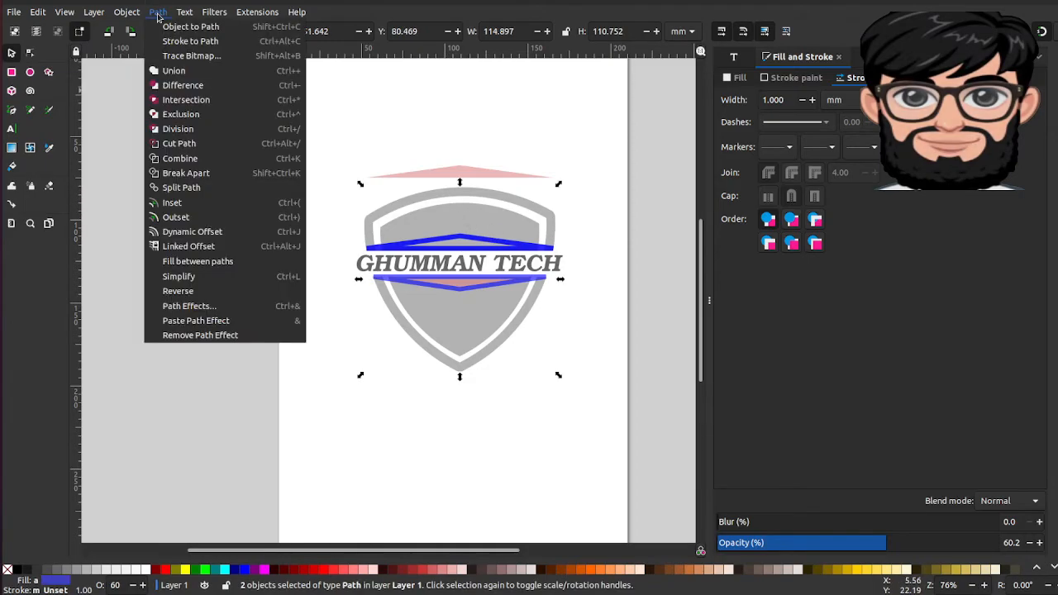
pyautogui.click(173, 88)
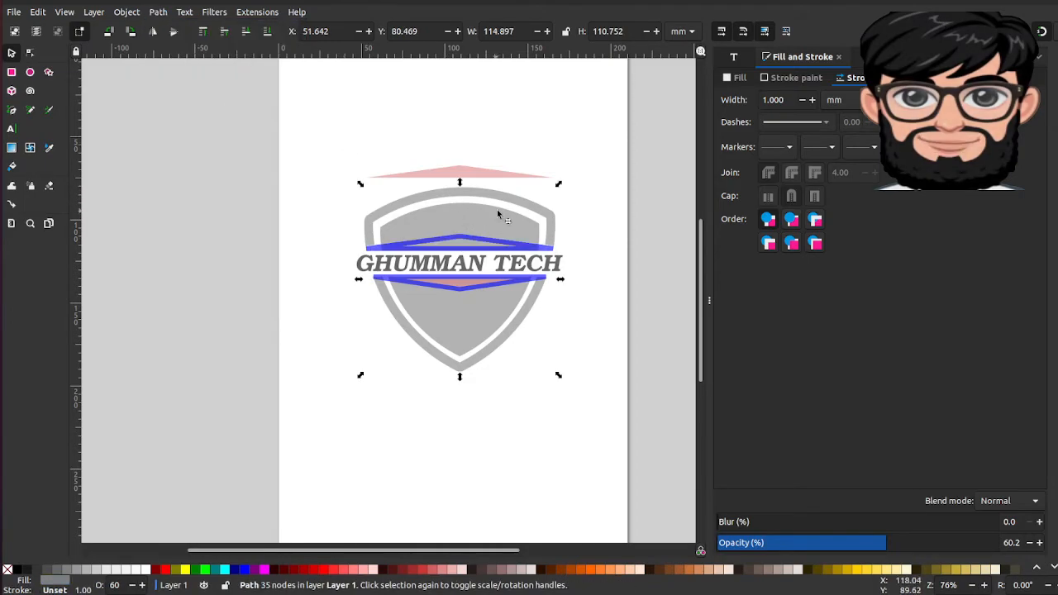
pyautogui.click(482, 239)
pyautogui.keyDown('shift'); pyautogui.click(474, 222); pyautogui.keyUp('shift')
pyautogui.click(158, 12)
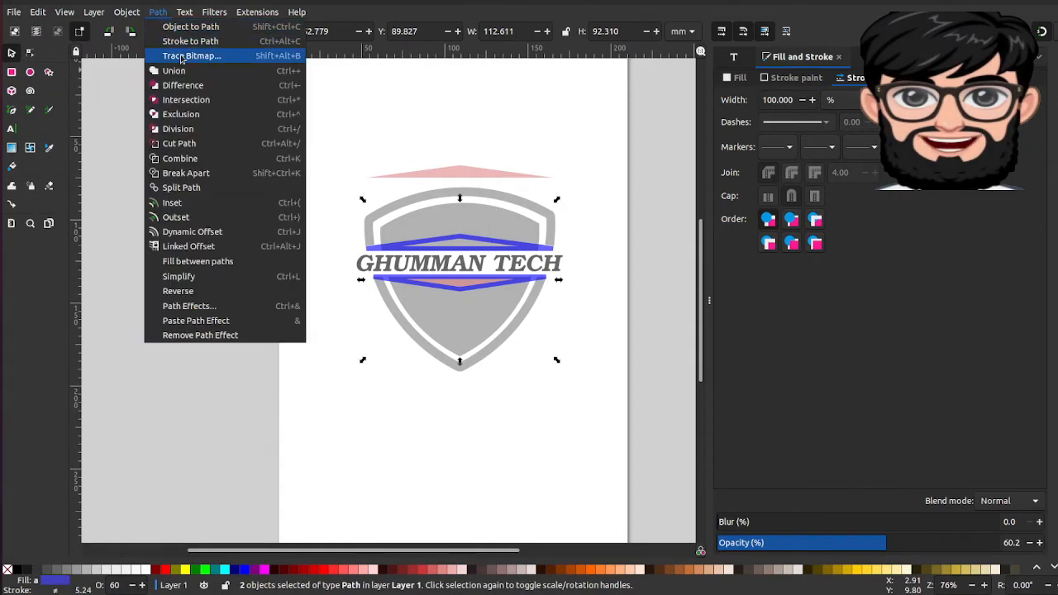
pyautogui.click(175, 86)
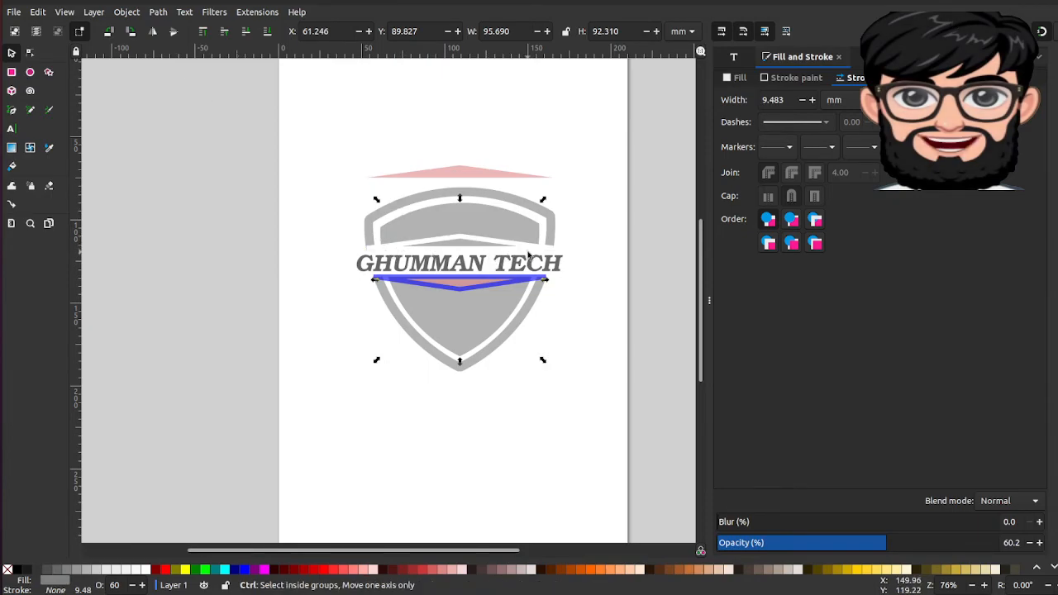
pyautogui.hotkey('ctrl', 'z')
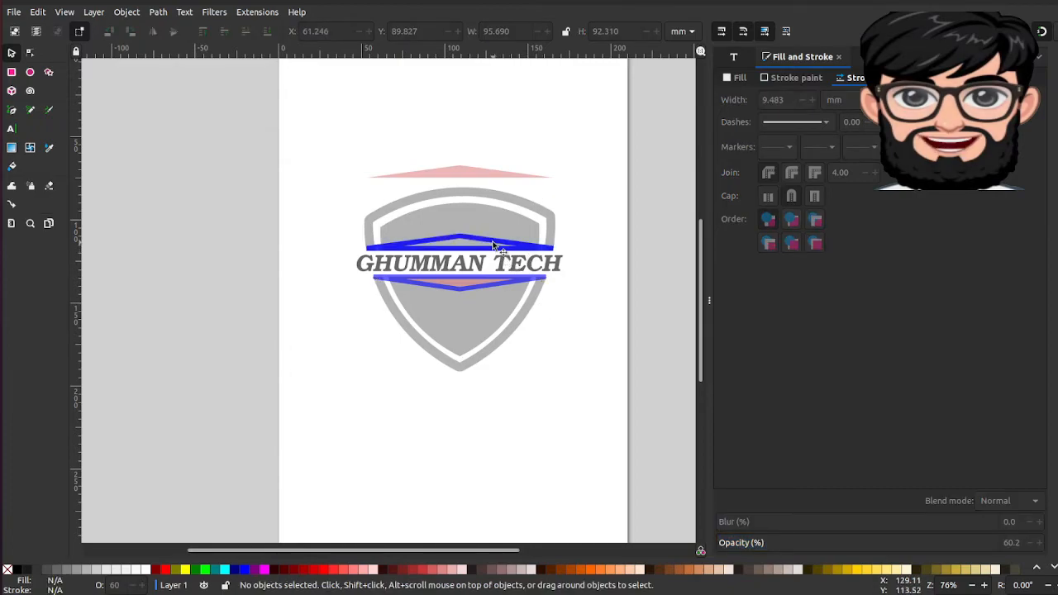
# - Subtract the duplicated upper blue outline from the outer shield border with Difference
pyautogui.click(494, 248)
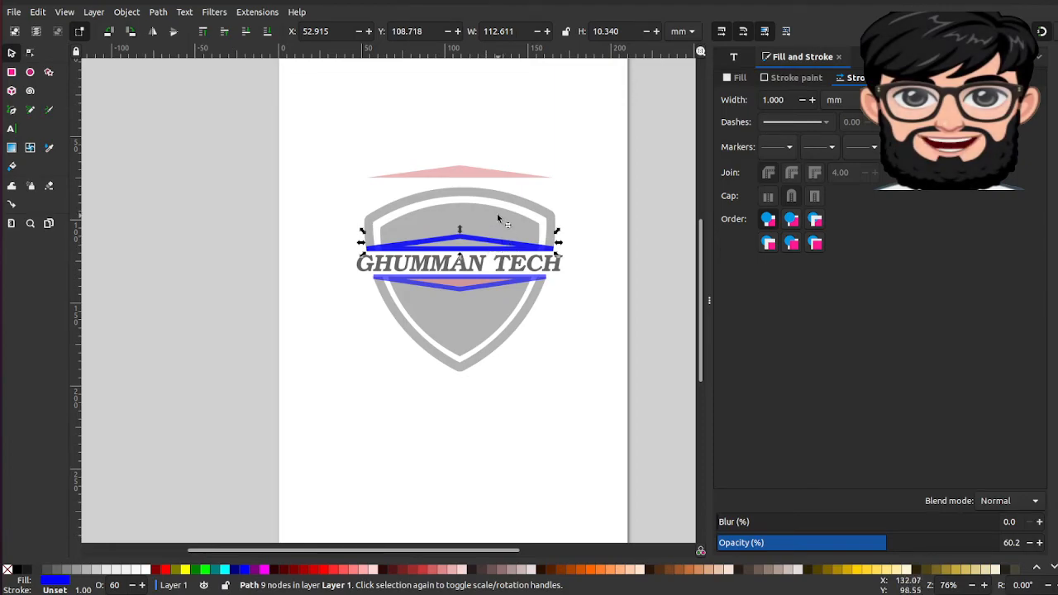
pyautogui.keyDown('shift'); pyautogui.click(503, 206); pyautogui.keyUp('shift')
pyautogui.click(165, 14)
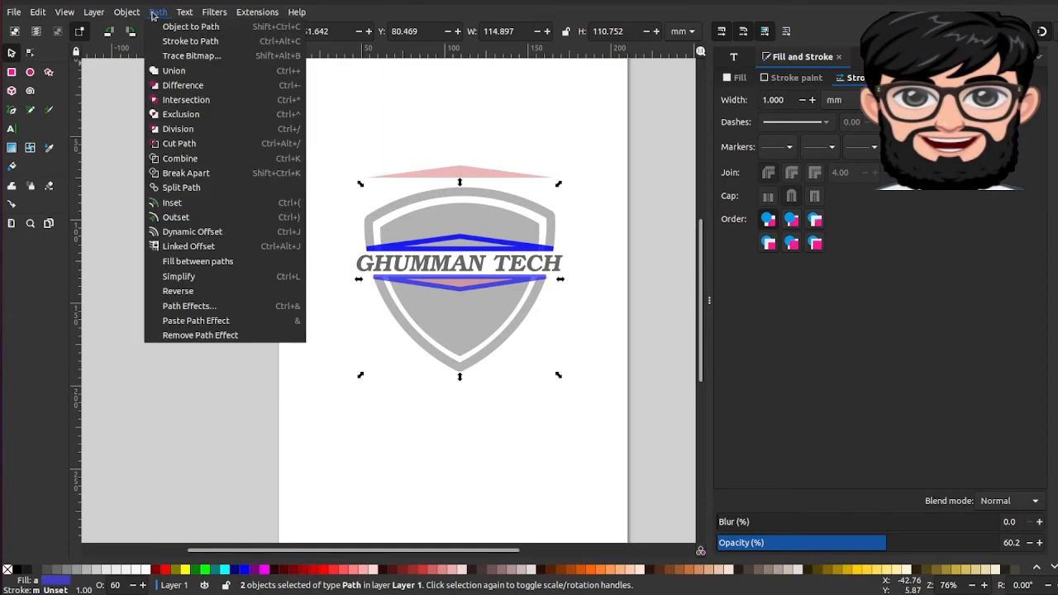
pyautogui.click(182, 86)
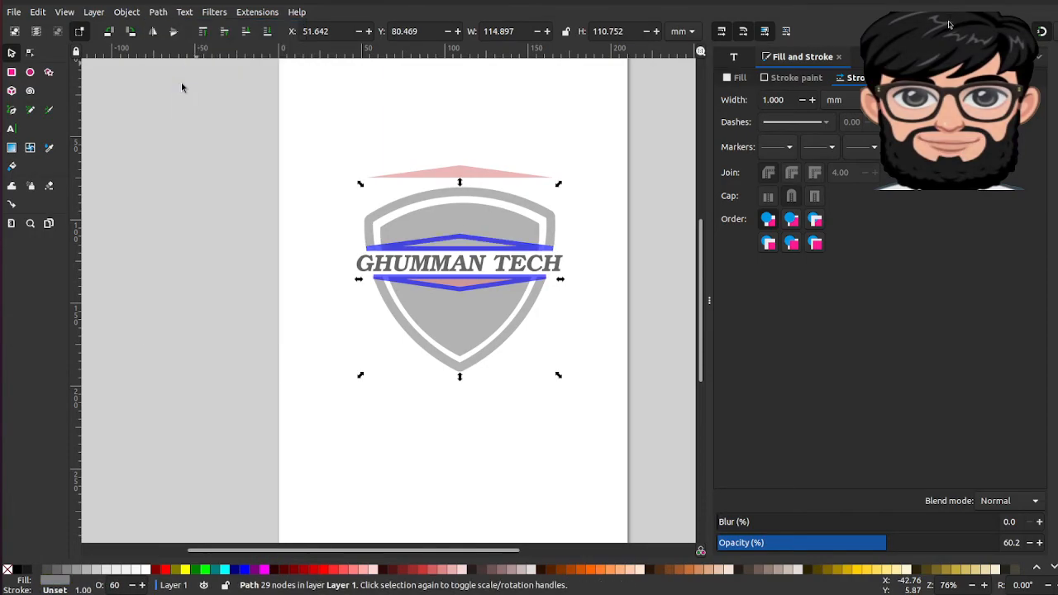
# - Subtract the remaining upper blue outline from the inner shield with Difference
pyautogui.click(443, 240)
pyautogui.keyDown('shift'); pyautogui.click(441, 228); pyautogui.keyUp('shift')
pyautogui.click(129, 12)
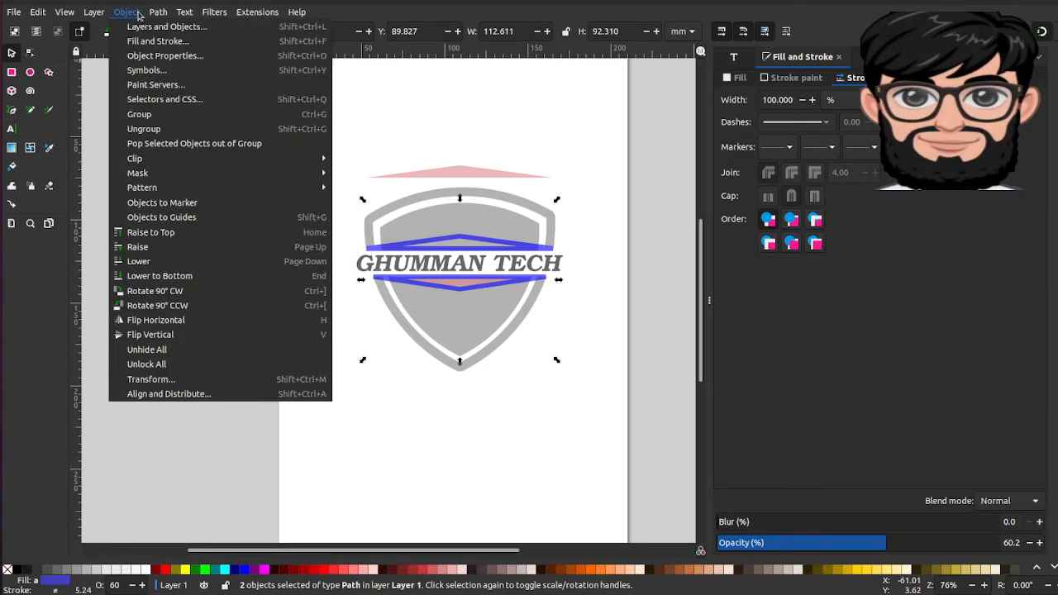
pyautogui.click(117, 13)
pyautogui.click(157, 11)
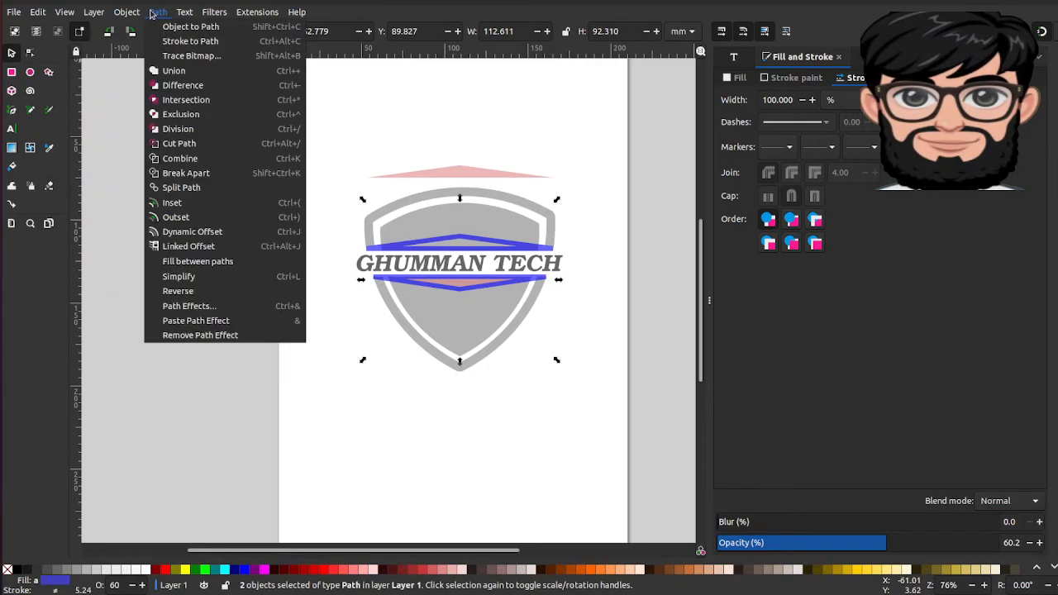
pyautogui.click(177, 81)
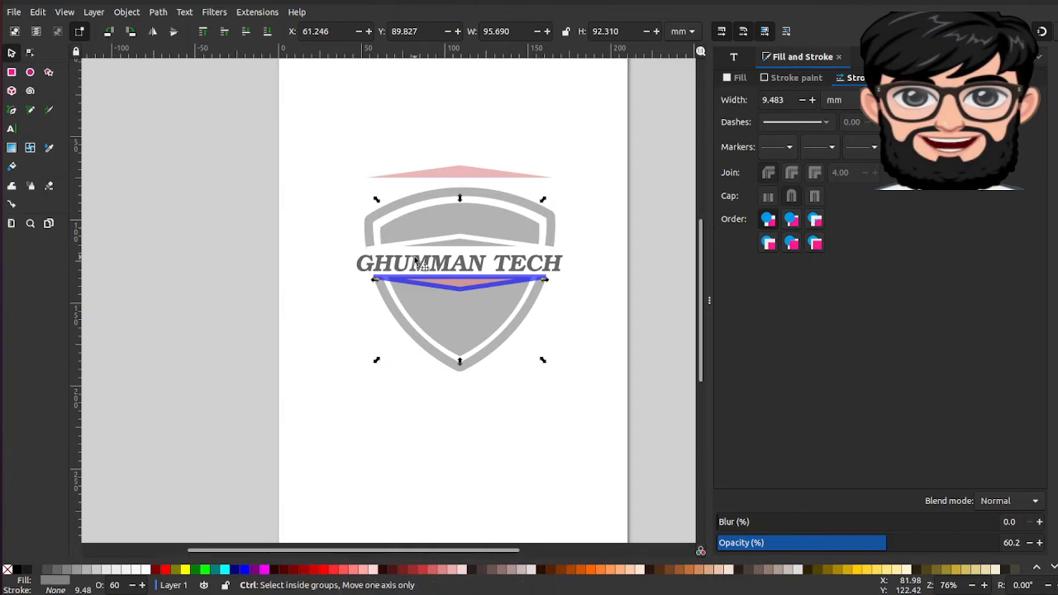
# - Undo the upper outline subtractions from the outer border and the inner shield
pyautogui.hotkey('ctrl', 'z')
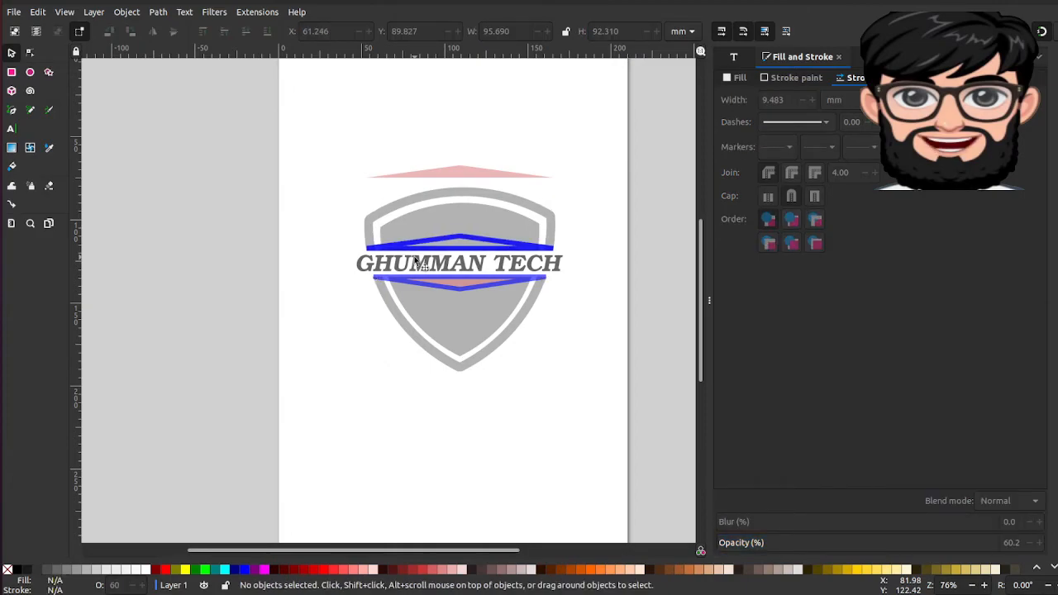
# - Try nudging the duplicated upper blue outline left and subtracting it from the outer shield border with Difference
pyautogui.click(406, 244)
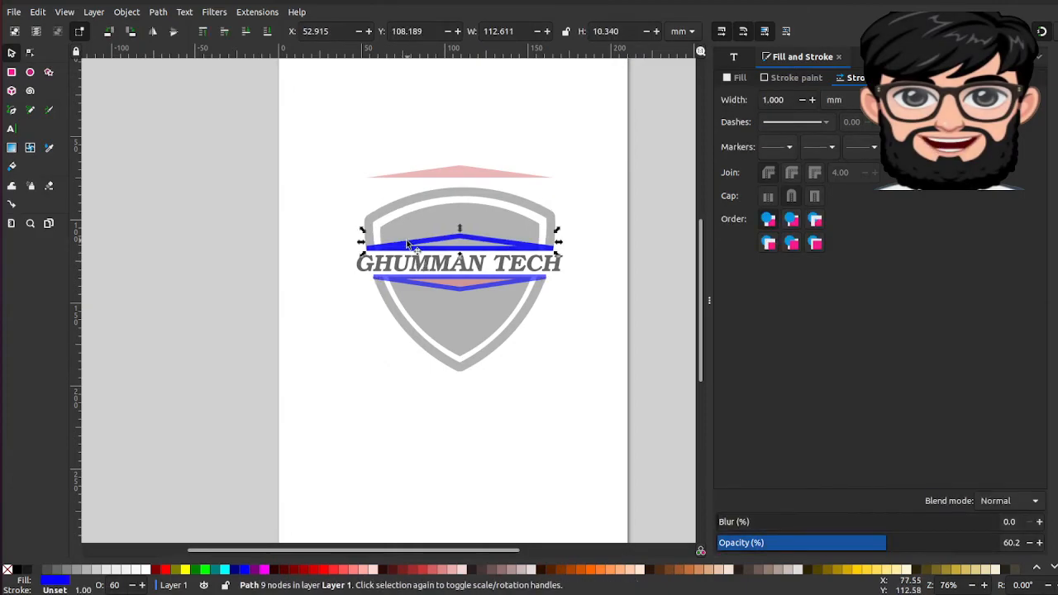
pyautogui.press('Left')
pyautogui.keyDown('shift'); pyautogui.click(437, 207); pyautogui.keyUp('shift')
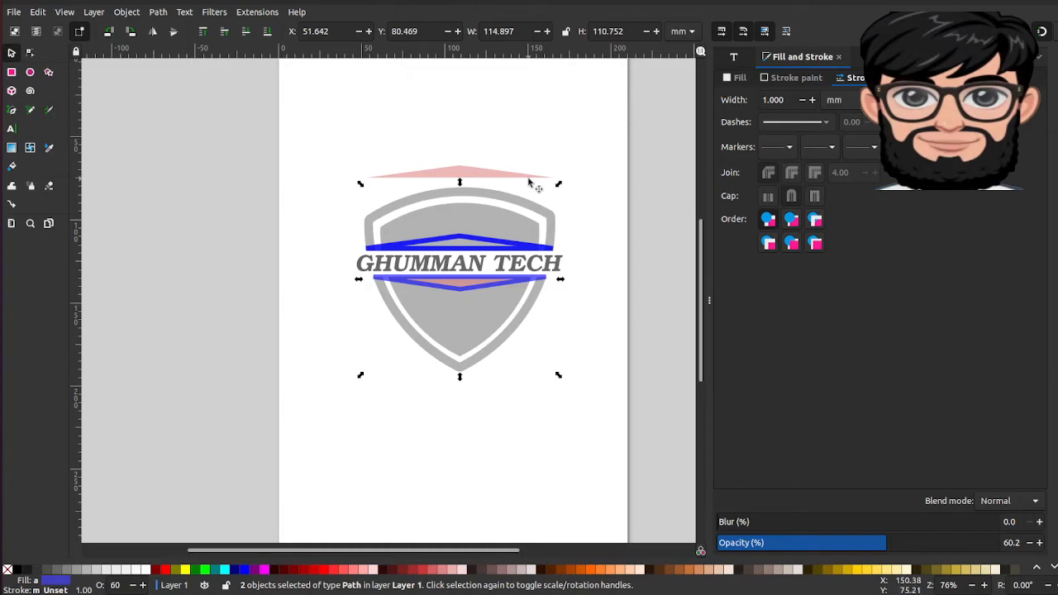
pyautogui.click(139, 16)
pyautogui.moveTo(158, 14)
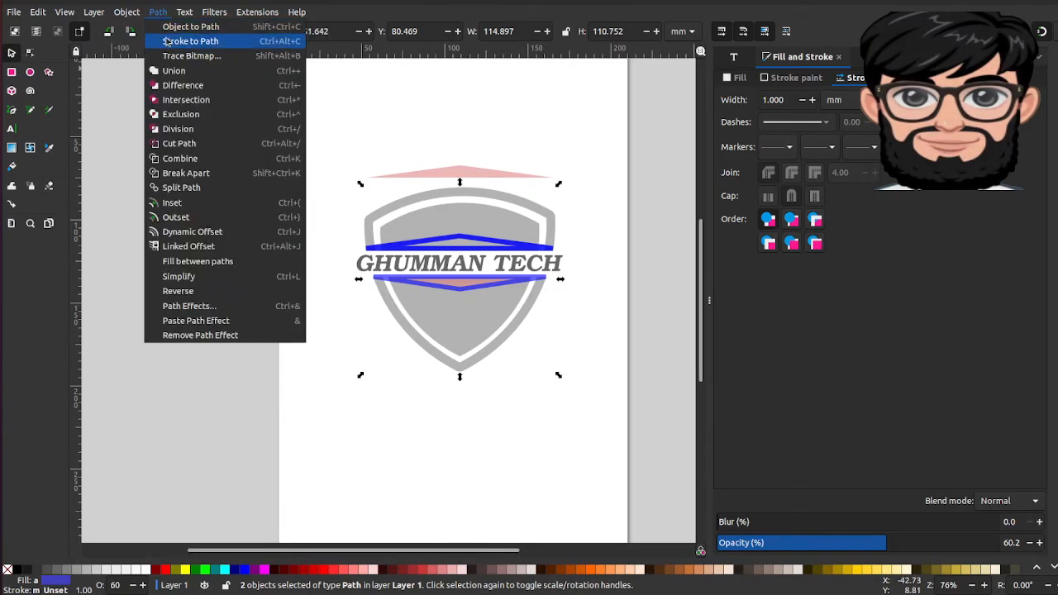
pyautogui.click(180, 85)
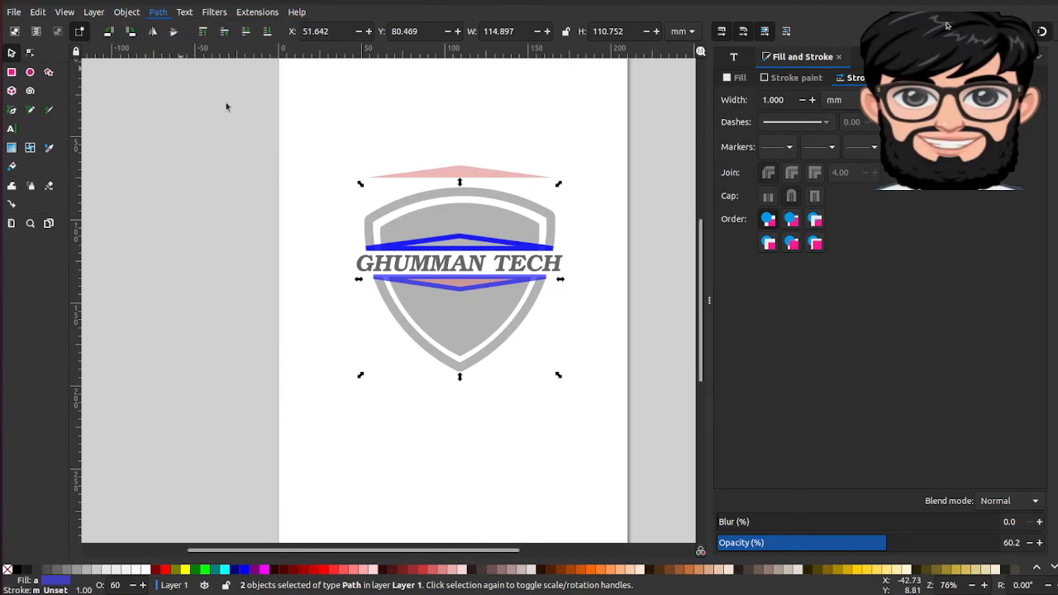
# - Try subtracting the remaining upper blue outline from the inner grey shield with Difference
pyautogui.click(447, 244)
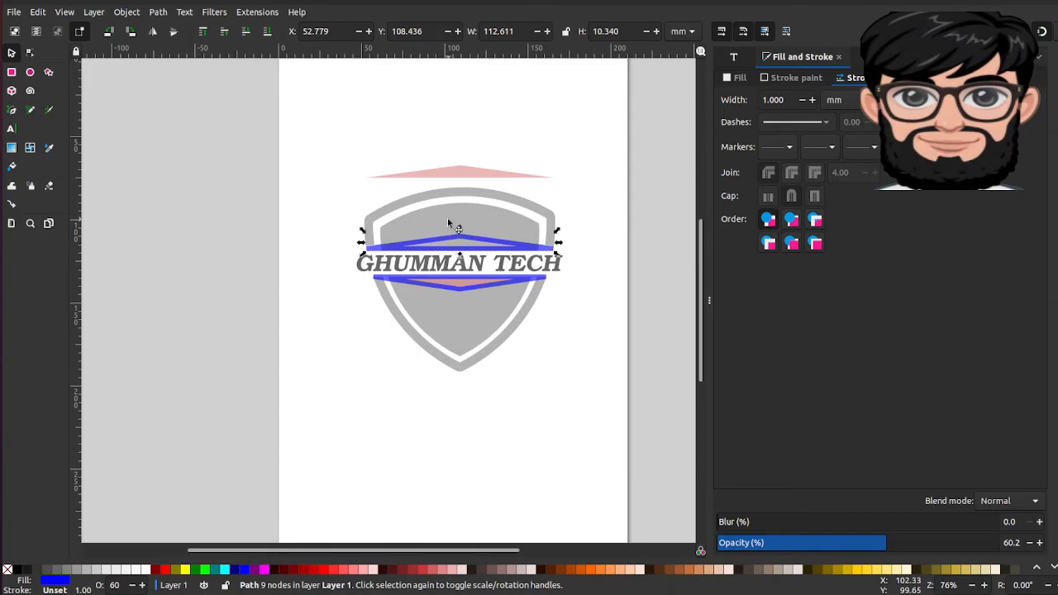
pyautogui.click(454, 226)
pyautogui.press('shift')
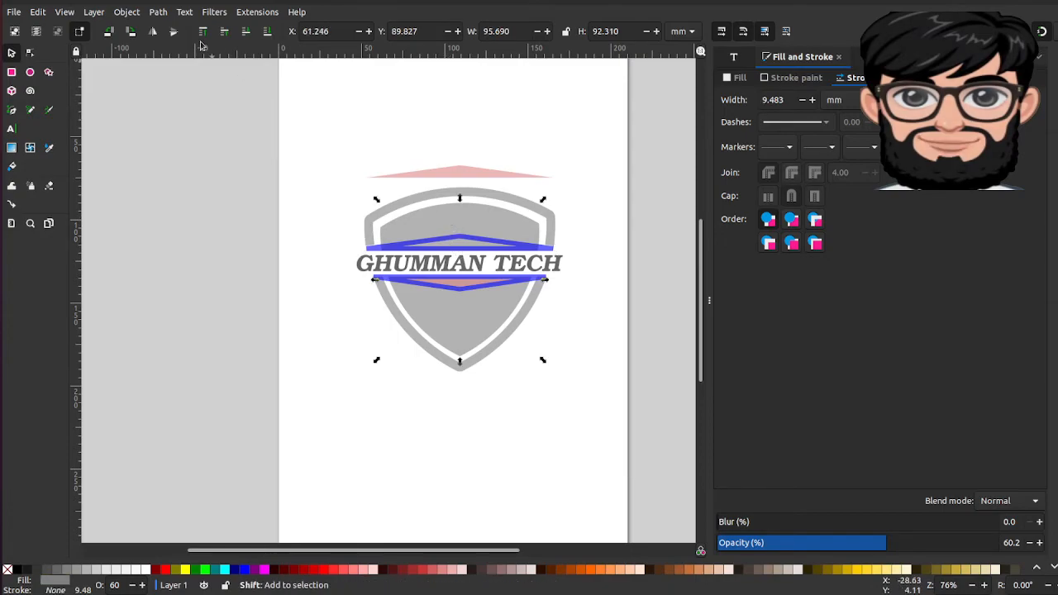
pyautogui.click(163, 15)
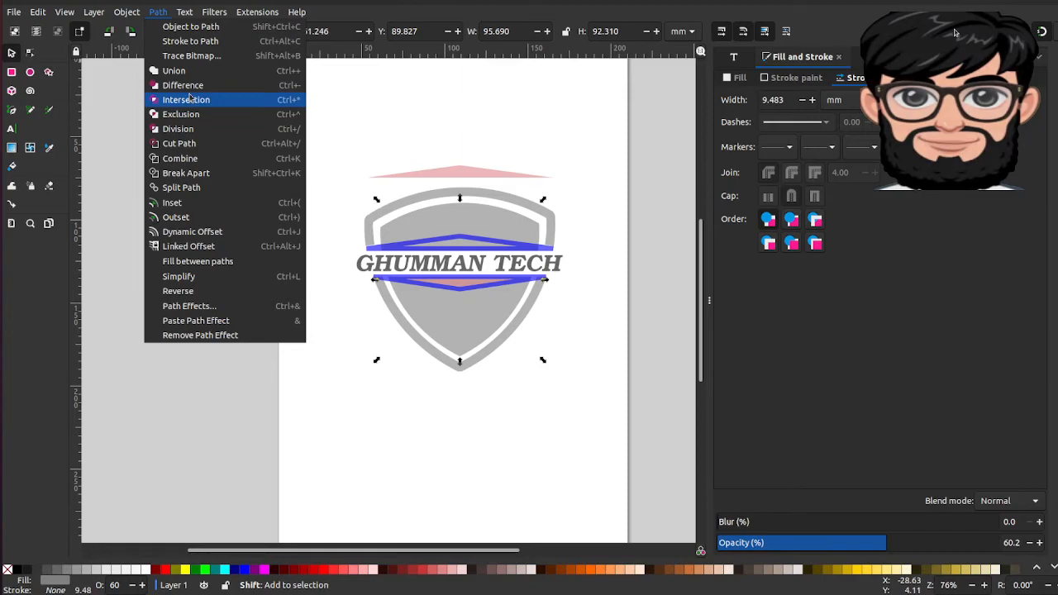
pyautogui.click(188, 91)
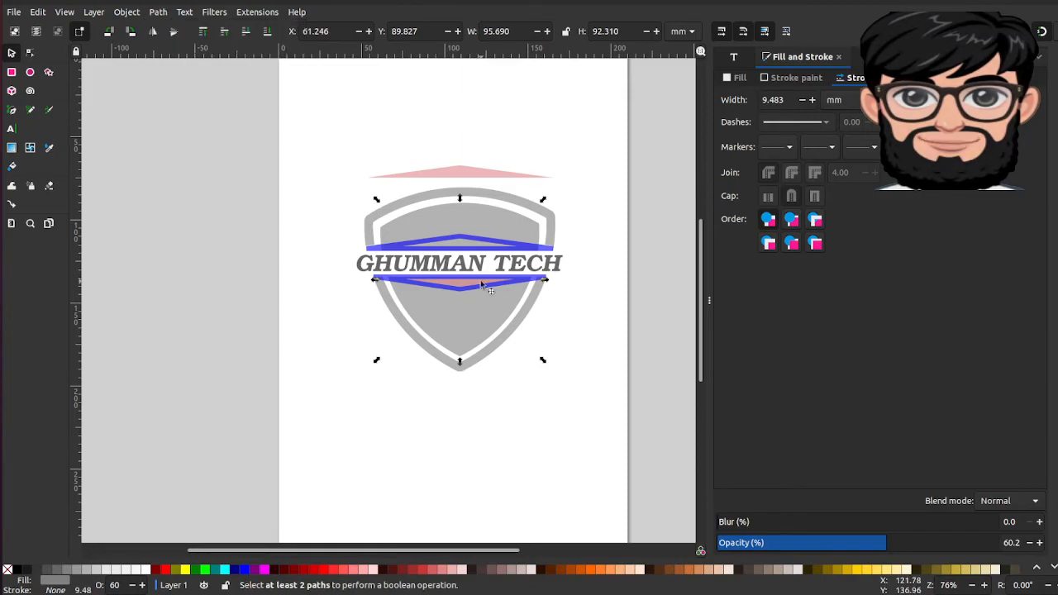
pyautogui.click(442, 242)
pyautogui.click(438, 221)
pyautogui.keyDown('shift'); pyautogui.click(433, 211); pyautogui.keyUp('shift')
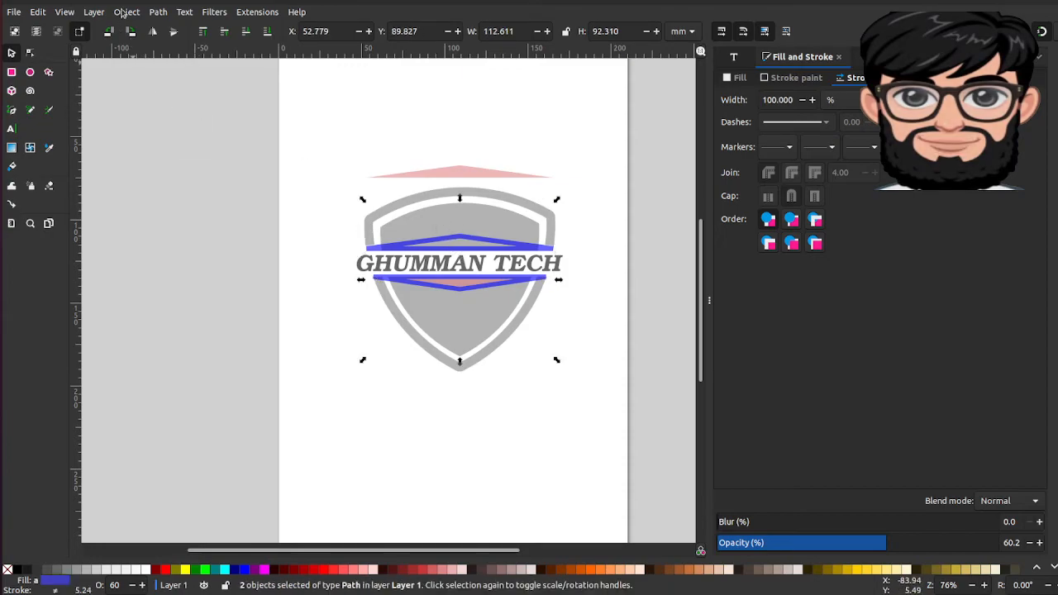
pyautogui.click(156, 13)
pyautogui.click(178, 81)
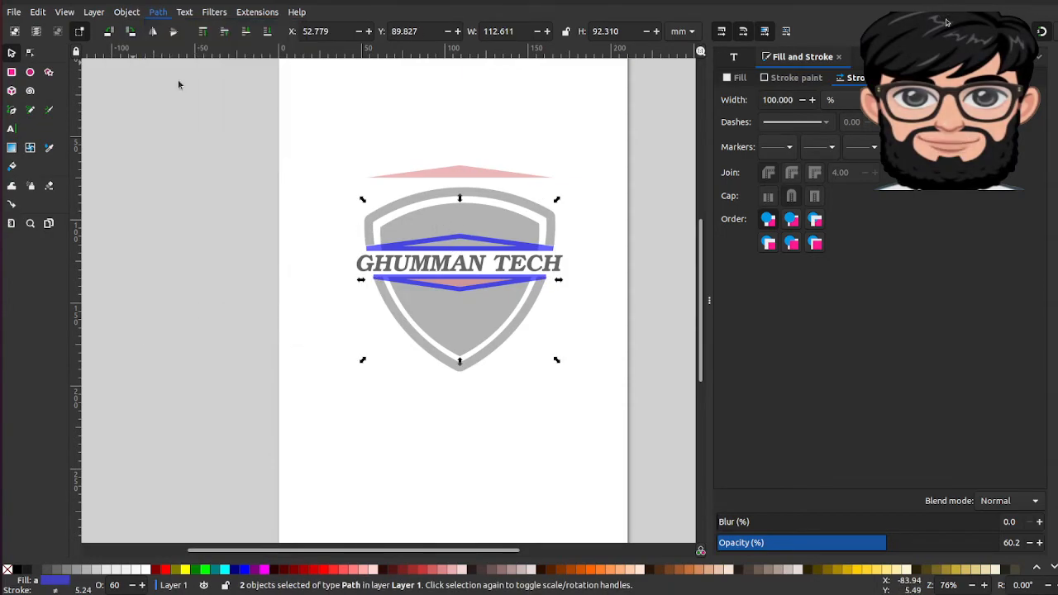
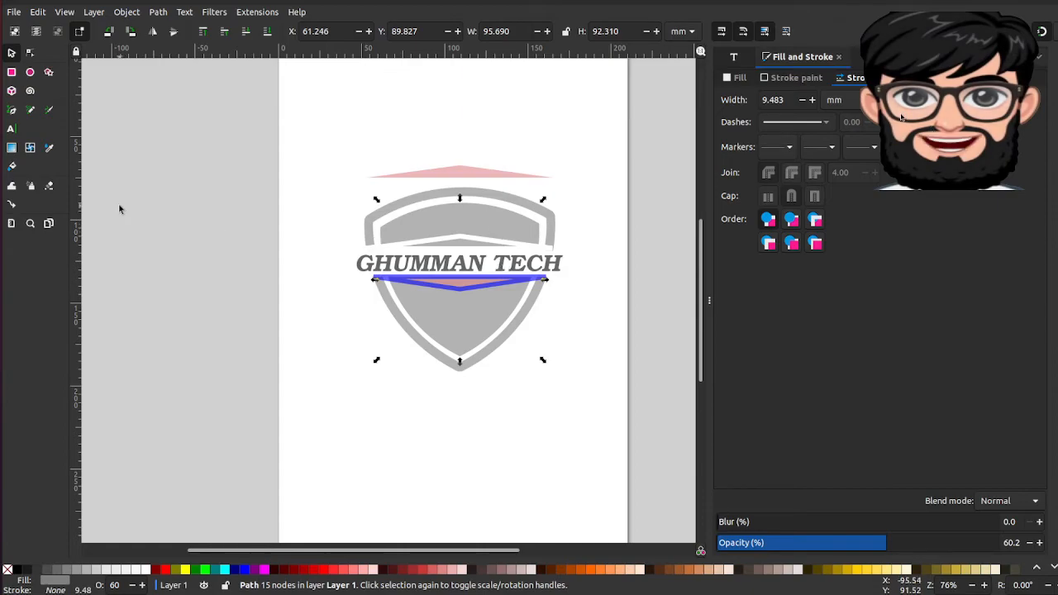
# - Try erasing the leftover edge at the outer border's right end above the text, and undo back to both uncut outlines
pyautogui.click(50, 187)
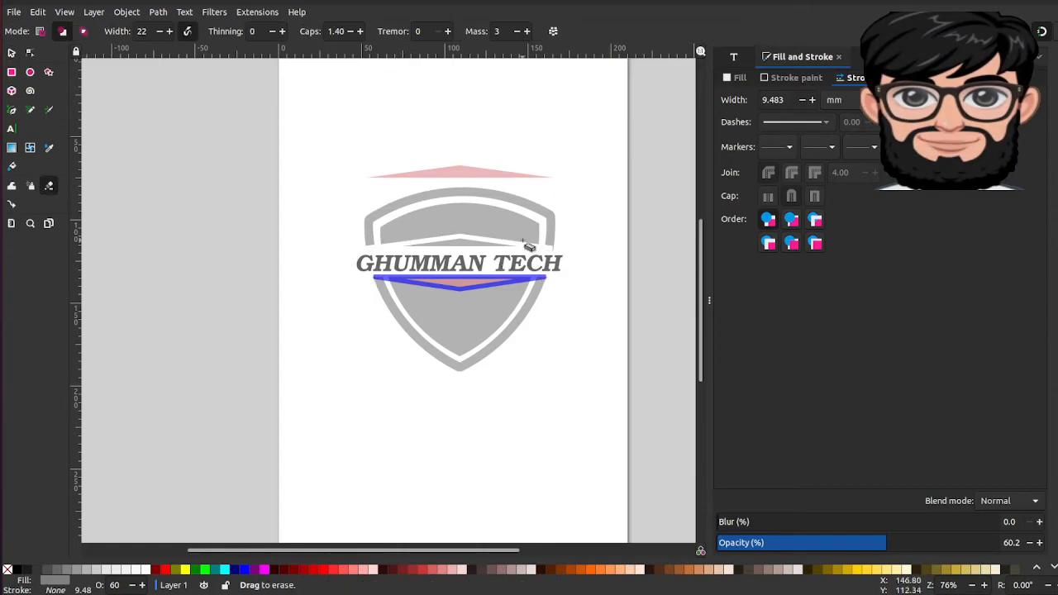
pyautogui.moveTo(549, 249); pyautogui.dragTo(562, 257)
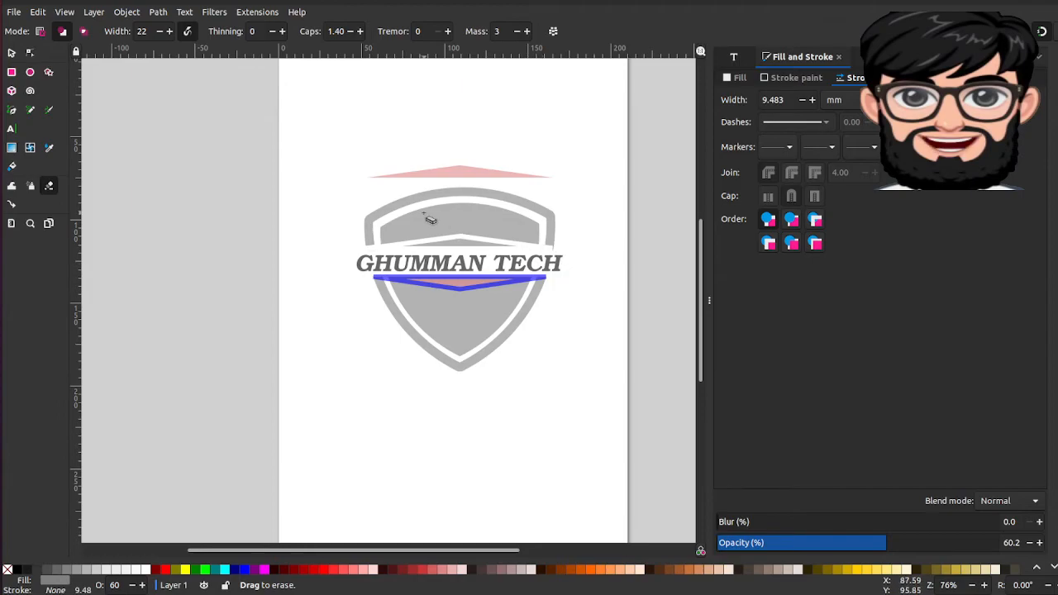
pyautogui.hotkey('ctrl', 'z')
pyautogui.hotkey('ctrl', 'z')
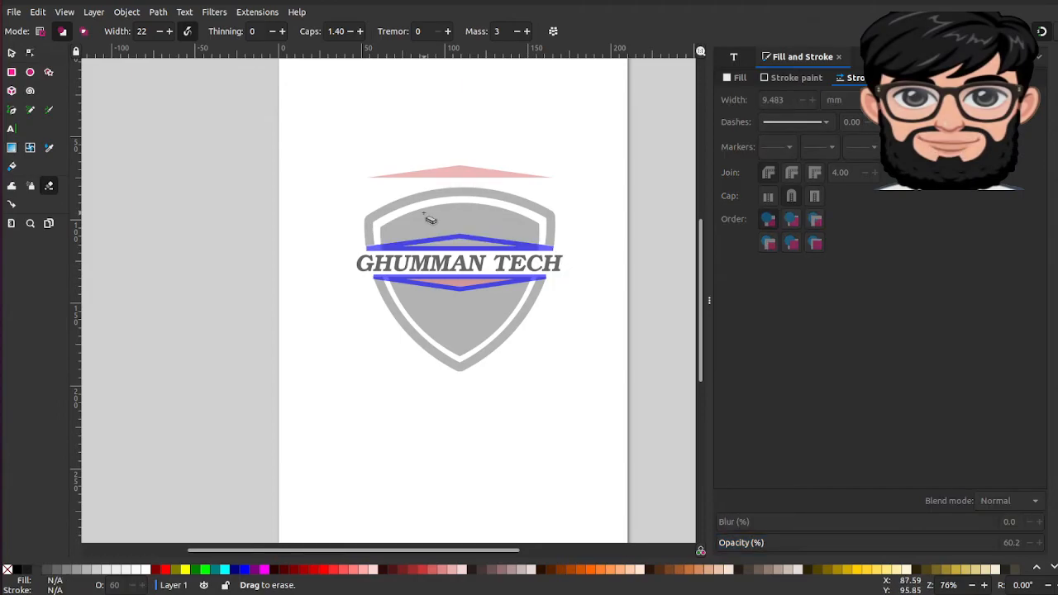
pyautogui.hotkey('ctrl', 'z')
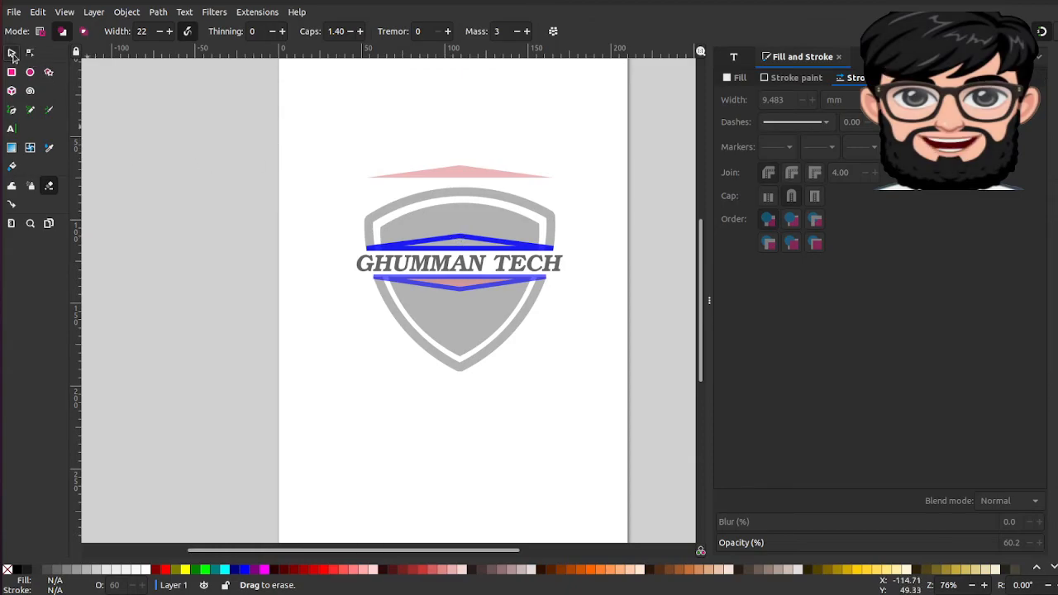
# - Stretch the duplicated upper blue outline at its right end to a width of about 113.6 mm
pyautogui.press('s')
pyautogui.click(445, 240)
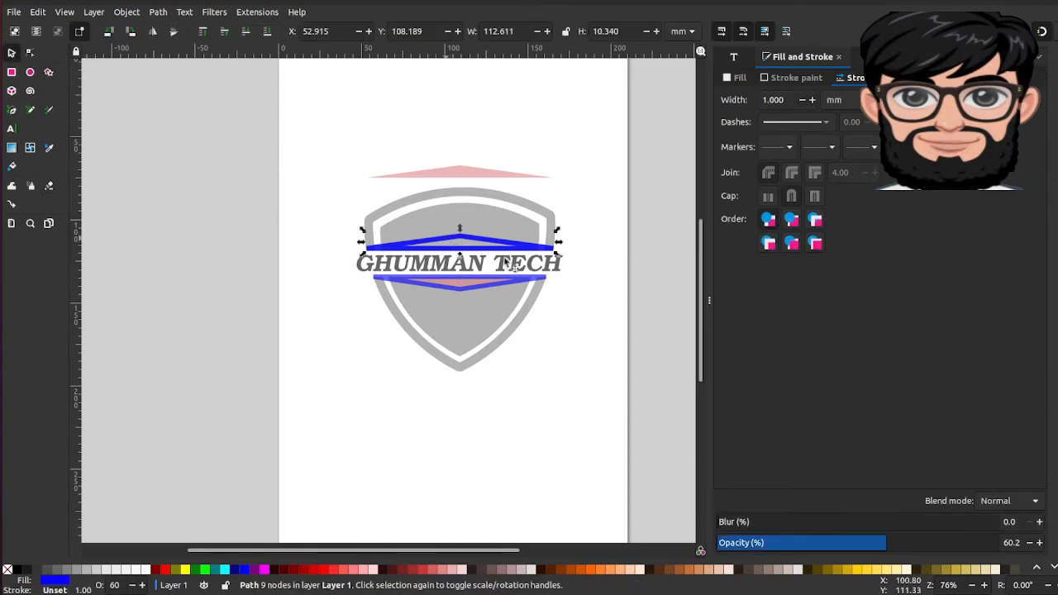
pyautogui.click(562, 245)
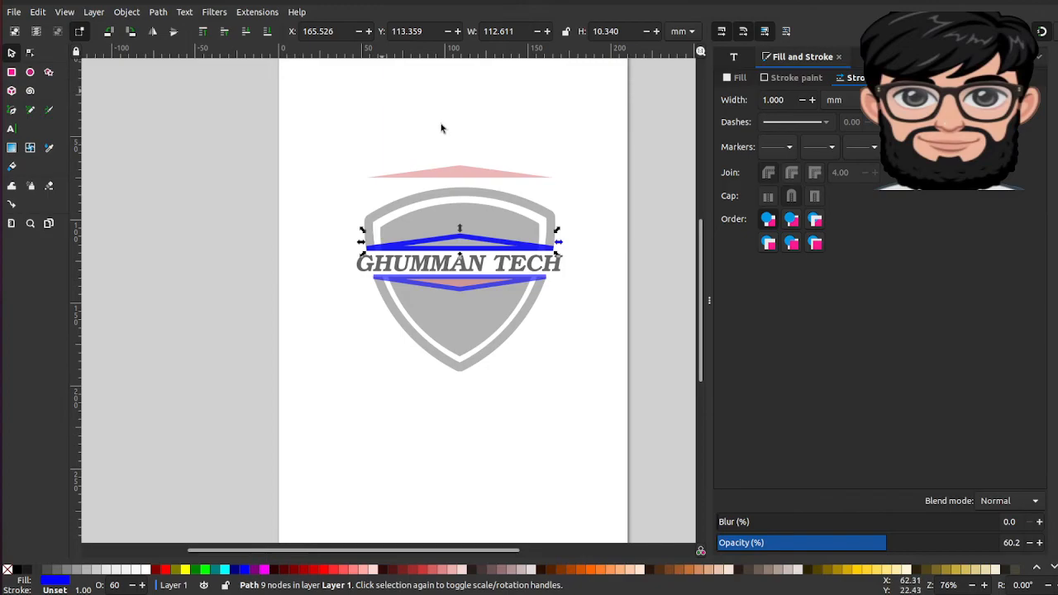
pyautogui.moveTo(564, 244)
pyautogui.mouseDown()
pyautogui.moveTo(585, 247)
pyautogui.moveTo(571, 248)
pyautogui.mouseUp()
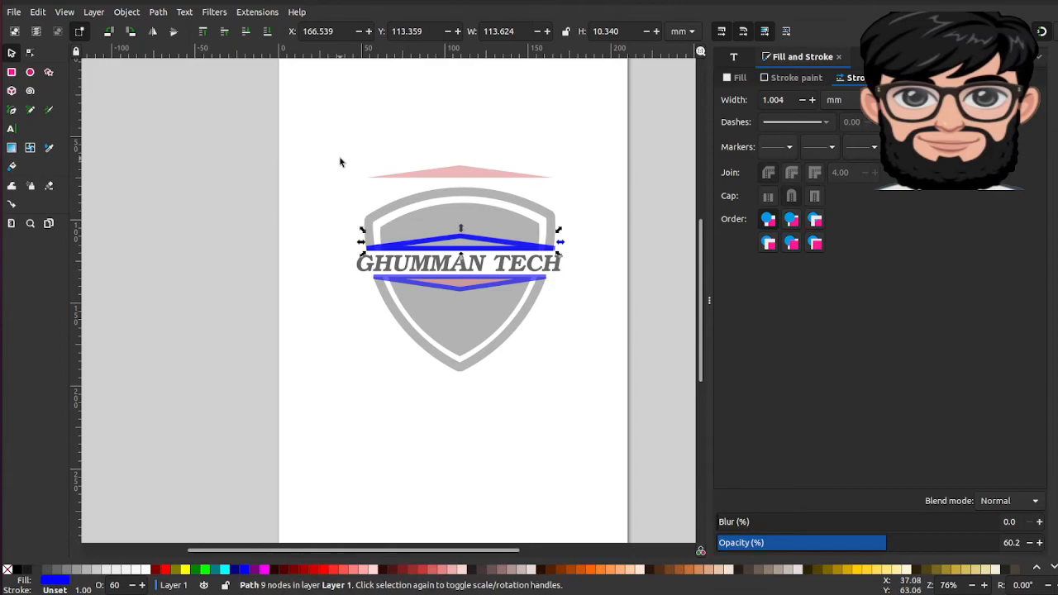
# - Subtract the widened upper blue outline from the outer shield border with Difference
pyautogui.click(126, 11)
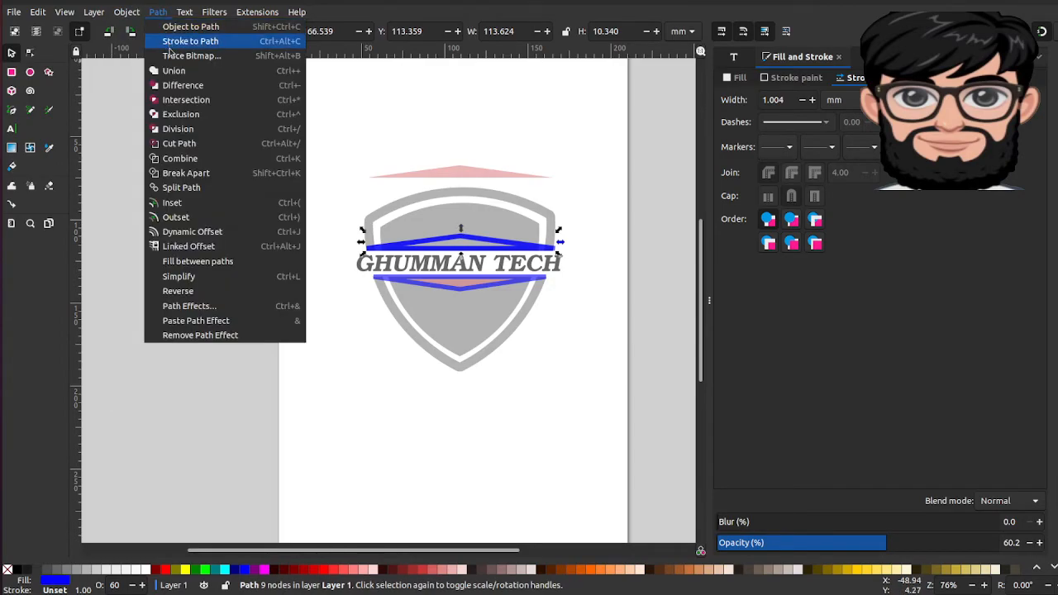
pyautogui.click(450, 207)
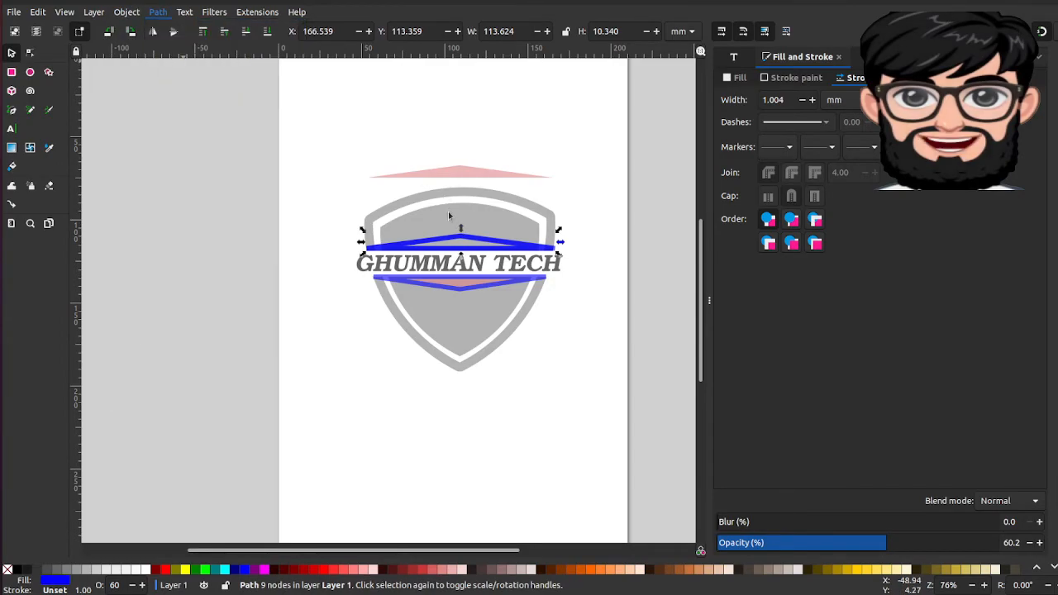
pyautogui.keyDown('shift'); pyautogui.click(462, 199); pyautogui.keyUp('shift')
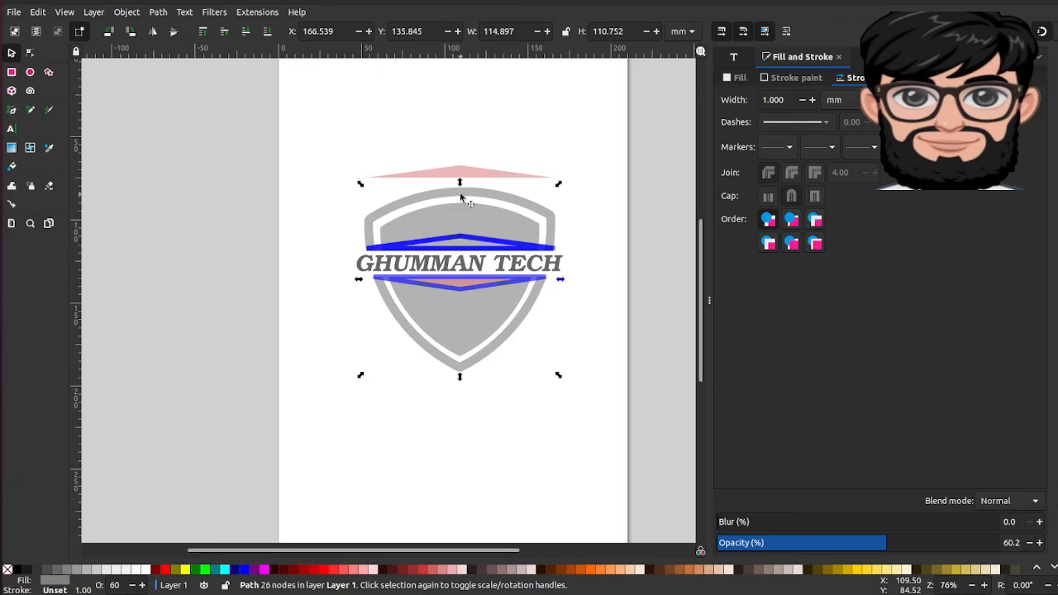
pyautogui.keyDown('shift'); pyautogui.click(465, 242); pyautogui.keyUp('shift')
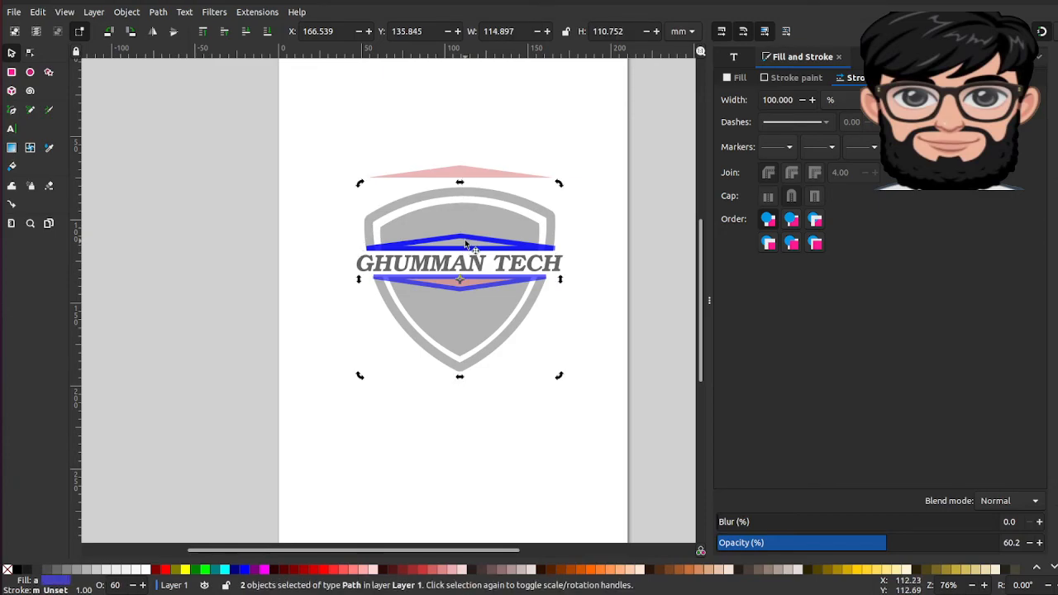
pyautogui.click(572, 226)
pyautogui.click(523, 242)
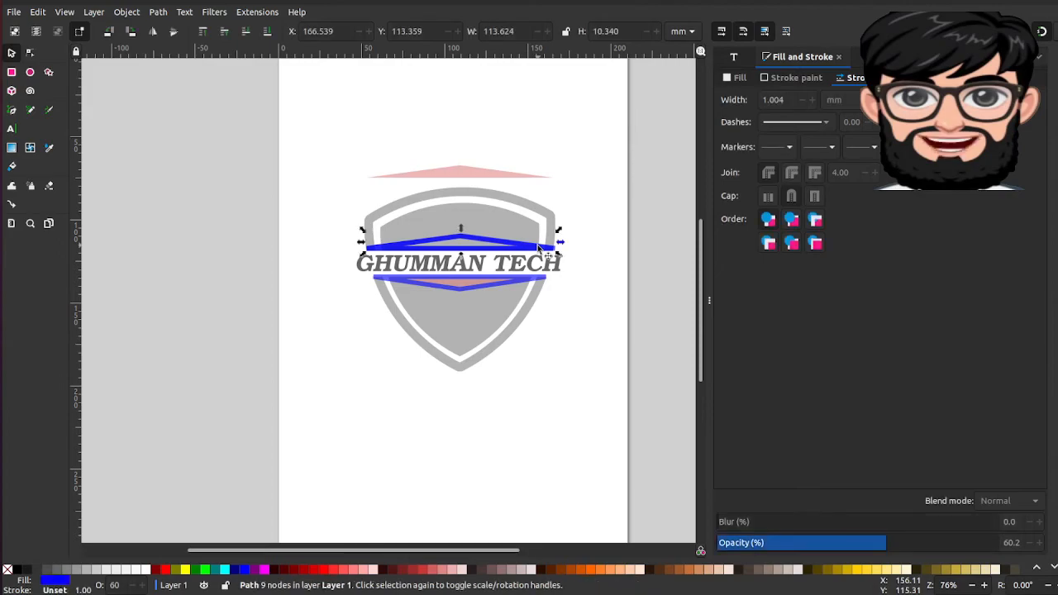
pyautogui.keyDown('shift'); pyautogui.click(518, 198); pyautogui.keyUp('shift')
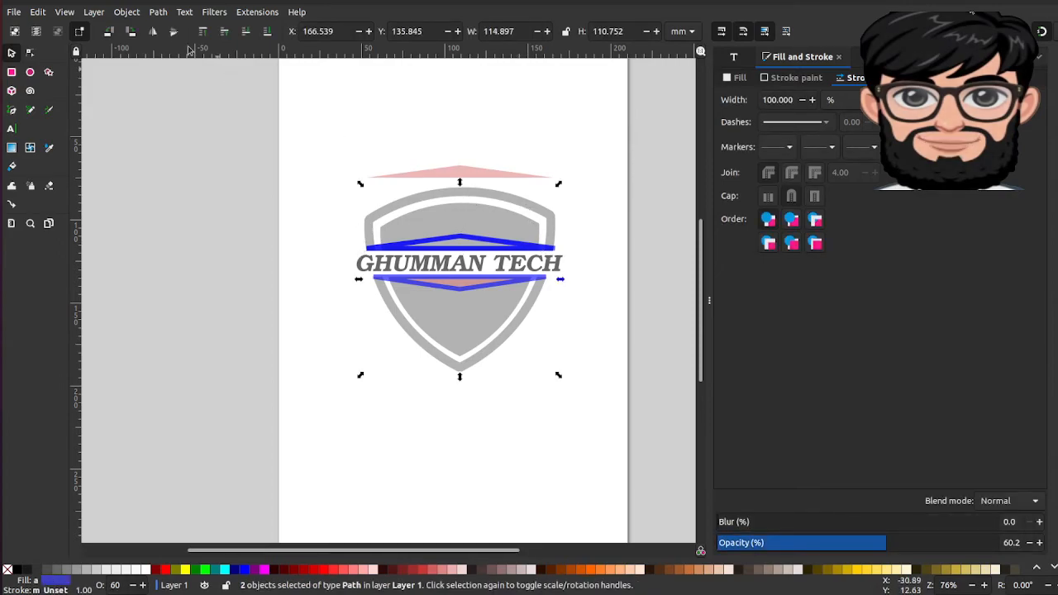
pyautogui.click(158, 12)
pyautogui.click(177, 81)
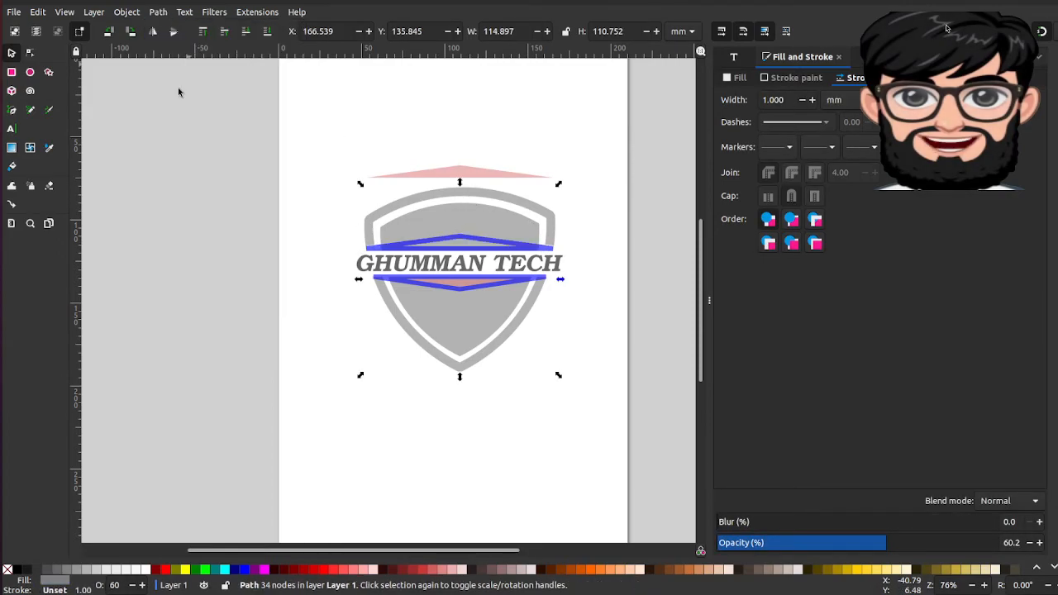
# - Cut the other upper blue outline out of the inner grey shield with Difference
pyautogui.click(467, 236)
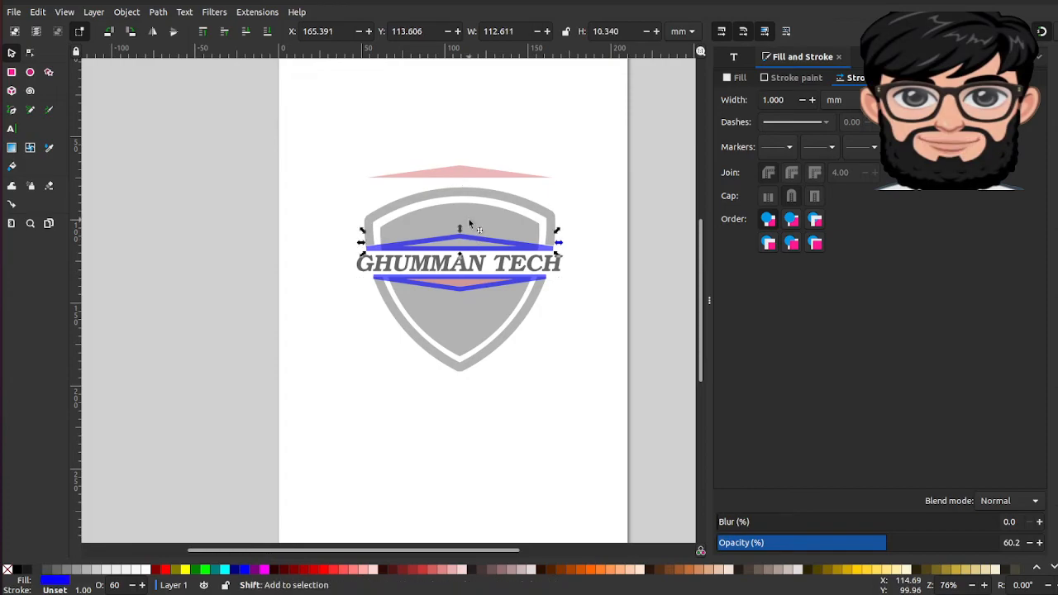
pyautogui.keyDown('shift'); pyautogui.click(478, 233); pyautogui.keyUp('shift')
pyautogui.click(127, 11)
pyautogui.moveTo(158, 12)
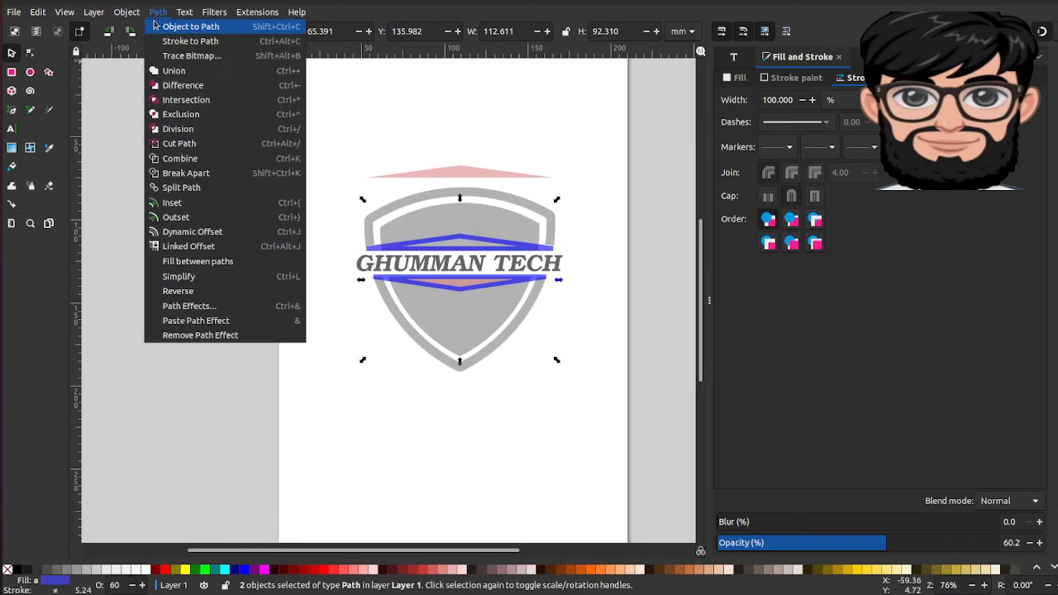
pyautogui.click(180, 84)
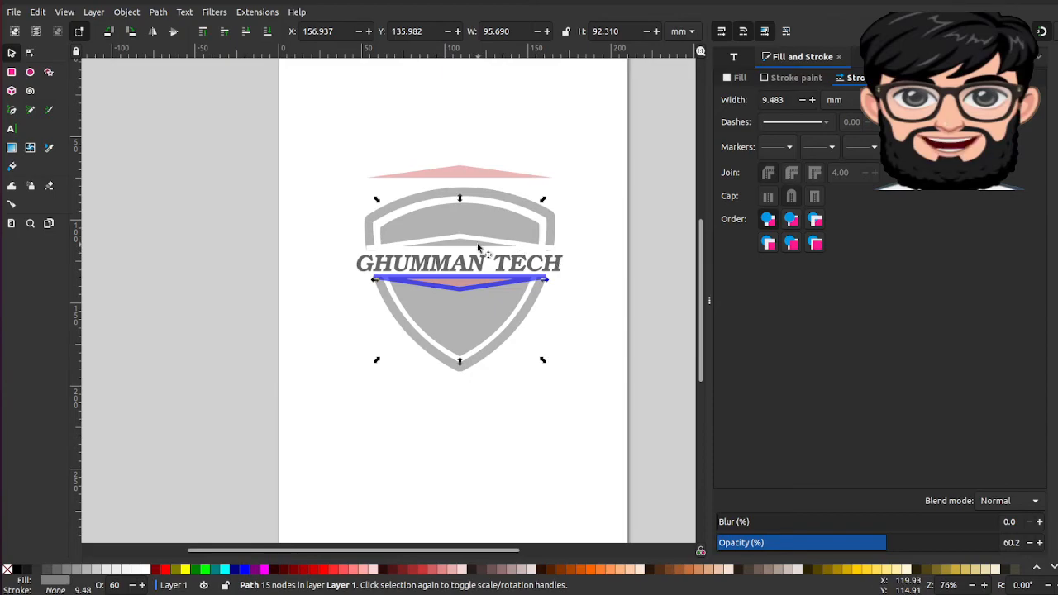
# - Duplicate the pink triangle above the shield and move the copy down to the upper cut above GHUMMAN TECH
pyautogui.click(461, 175)
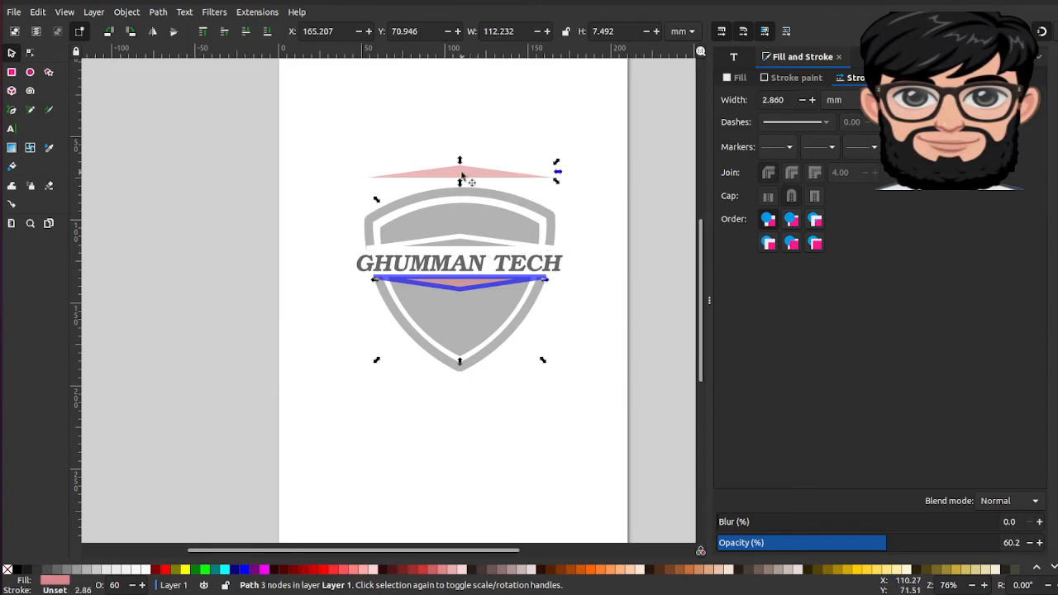
pyautogui.click(474, 246)
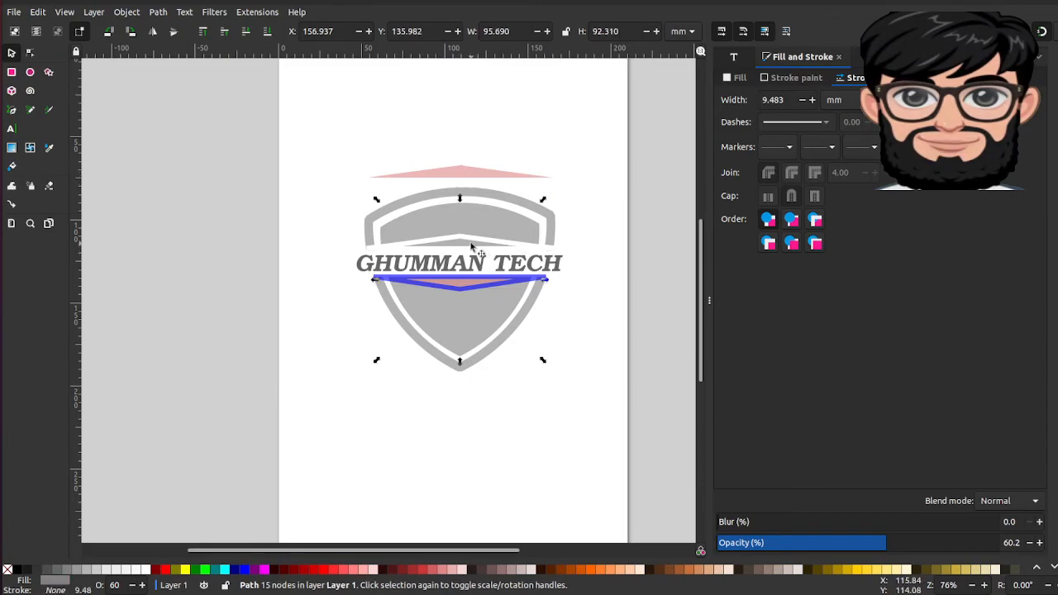
pyautogui.click(467, 176)
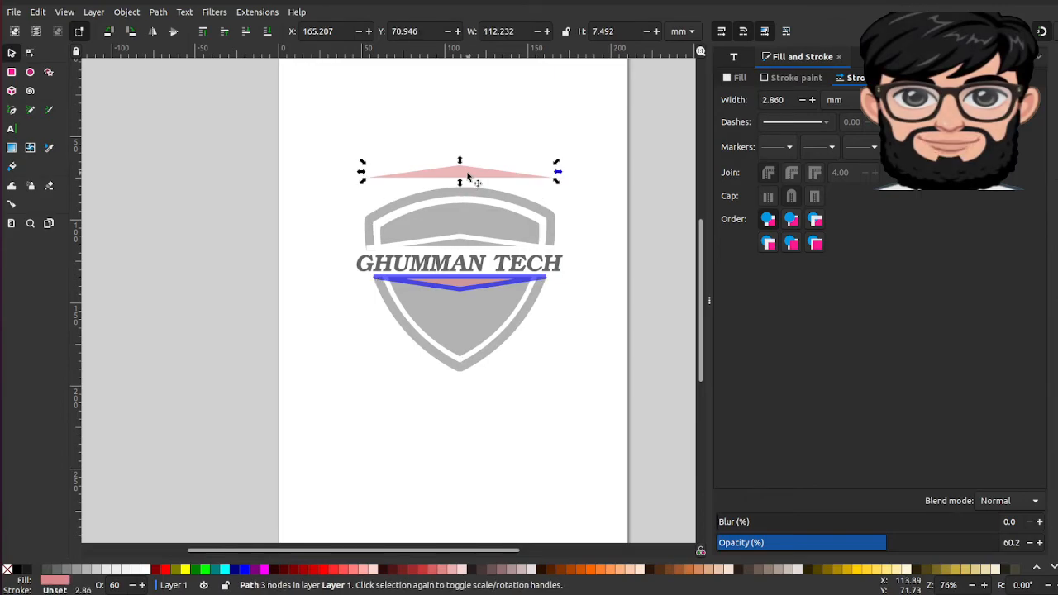
pyautogui.hotkey('ctrl', 'v')
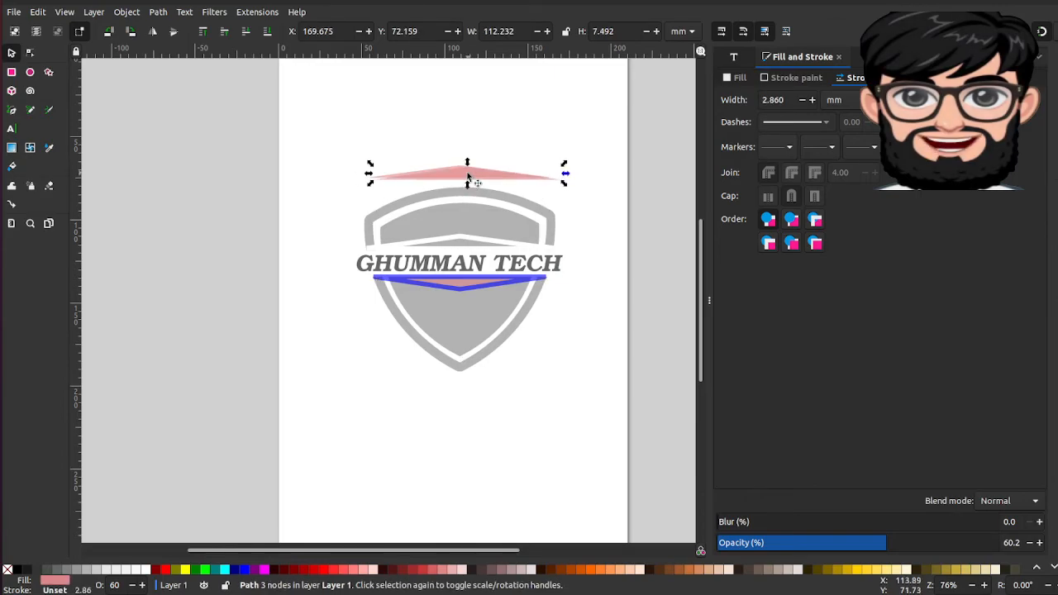
pyautogui.press('Down')
pyautogui.press('Down')
pyautogui.press('Down')
pyautogui.press('Down')
pyautogui.press('Down')
pyautogui.press('Down')
pyautogui.press('Down')
pyautogui.press('Down')
pyautogui.press('Down')
pyautogui.press('Down')
pyautogui.press('Down')
pyautogui.press('Down')
pyautogui.press('Down')
pyautogui.press('Down')
pyautogui.press('Down')
pyautogui.press('Down')
pyautogui.press('Down')
pyautogui.press('Down')
pyautogui.press('Down')
pyautogui.press('Down')
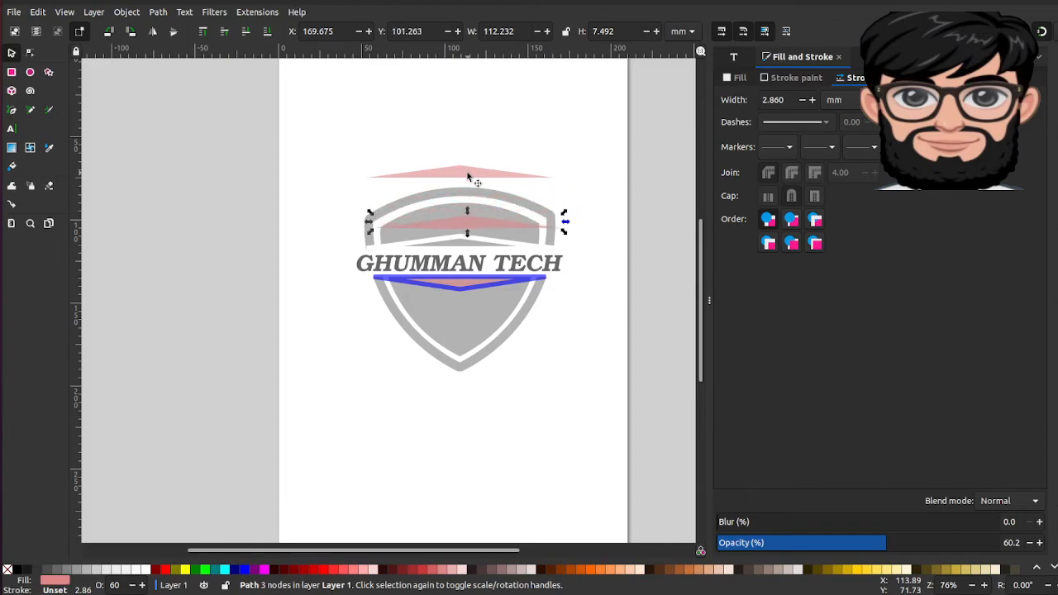
pyautogui.press('Down')
pyautogui.press('Down')
pyautogui.press('Down')
pyautogui.press('Down')
pyautogui.press('Down')
pyautogui.press('Down')
pyautogui.press('Down')
pyautogui.press('Down')
pyautogui.press('Down')
pyautogui.press('Down')
pyautogui.press('Down')
pyautogui.press('Down')
pyautogui.press('Down')
pyautogui.press('Down')
pyautogui.press('Down')
# - Nudge the pink triangle copy left and up to fit inside the upper cut, with its right end at X 165.441 mm
pyautogui.press('Left')
pyautogui.press('Left')
pyautogui.press('Left')
pyautogui.press('Left')
pyautogui.press('Left')
pyautogui.press('Up')
pyautogui.press('Up')
pyautogui.press('Up')
pyautogui.press('Up')
pyautogui.press('Up')
pyautogui.press('Up')
pyautogui.press('Up')
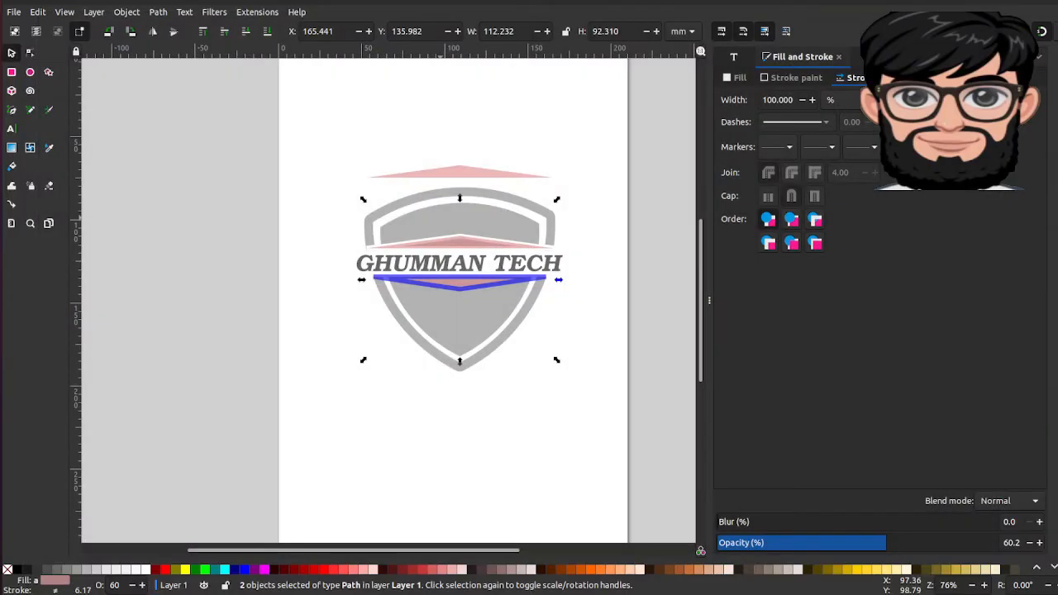
# - Subtract the pink triangle copy in the upper cut from the inner grey shield with Difference
pyautogui.click(158, 11)
pyautogui.click(185, 86)
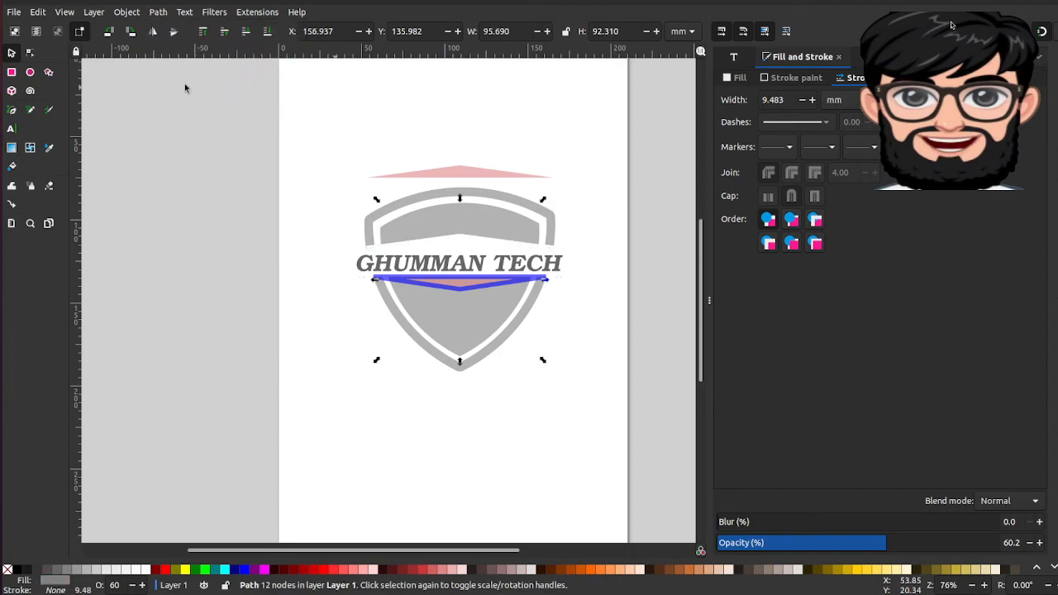
# - Move the pink triangle above the shield down into the upper gap over GHUMMAN TECH, at X 165.207 mm and Y 115.396 mm
pyautogui.click(458, 171)
pyautogui.press('Down')
pyautogui.press('Down')
pyautogui.press('Down')
pyautogui.press('Down')
pyautogui.press('Down')
pyautogui.press('Down')
pyautogui.press('Down')
pyautogui.press('Down')
pyautogui.press('Down')
pyautogui.press('Down')
pyautogui.press('Down')
pyautogui.press('Down')
pyautogui.press('Down')
pyautogui.press('Down')
pyautogui.press('Down')
pyautogui.press('Down')
pyautogui.press('Down')
pyautogui.press('Down')
pyautogui.press('Down')
pyautogui.press('Down')
pyautogui.press('Down')
pyautogui.press('Down')
pyautogui.press('Down')
pyautogui.press('Down')
pyautogui.press('Down')
pyautogui.press('Down')
pyautogui.press('Down')
pyautogui.press('Down')
pyautogui.press('Down')
pyautogui.press('Down')
pyautogui.press('Down')
pyautogui.press('Down')
pyautogui.press('Down')
pyautogui.press('Down')
pyautogui.press('Down')
pyautogui.press('Down')
pyautogui.press('Down')
pyautogui.press('Down')
pyautogui.press('Down')
pyautogui.press('Down')
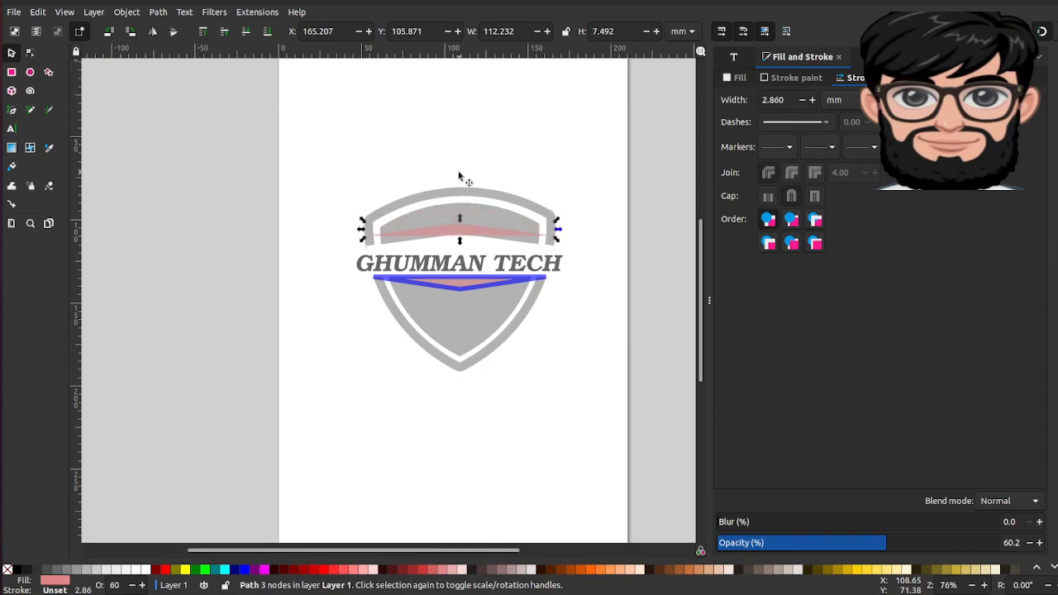
pyautogui.press('Down')
pyautogui.press('Down')
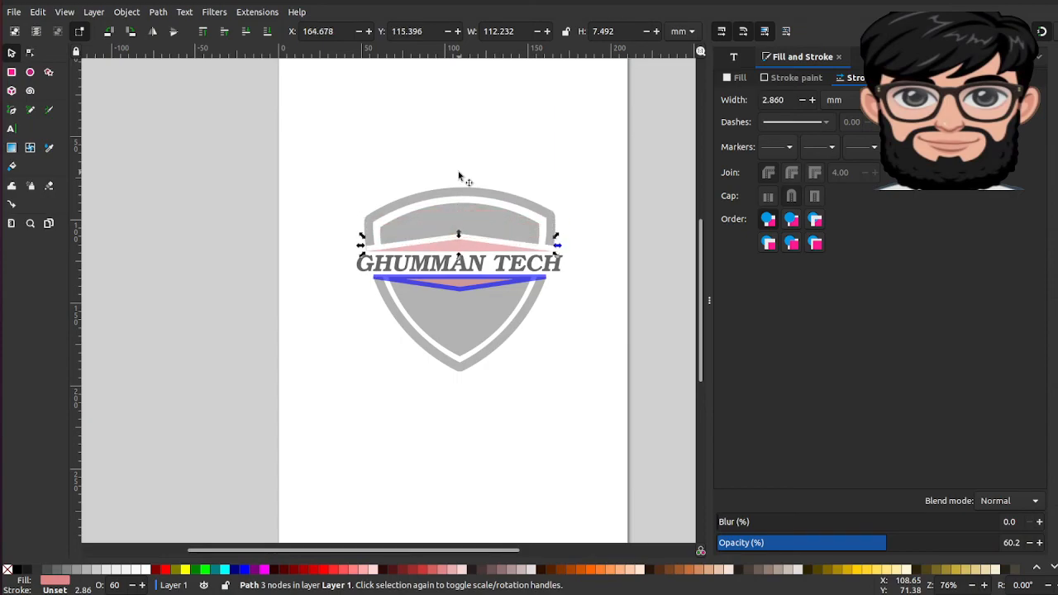
pyautogui.click(500, 139)
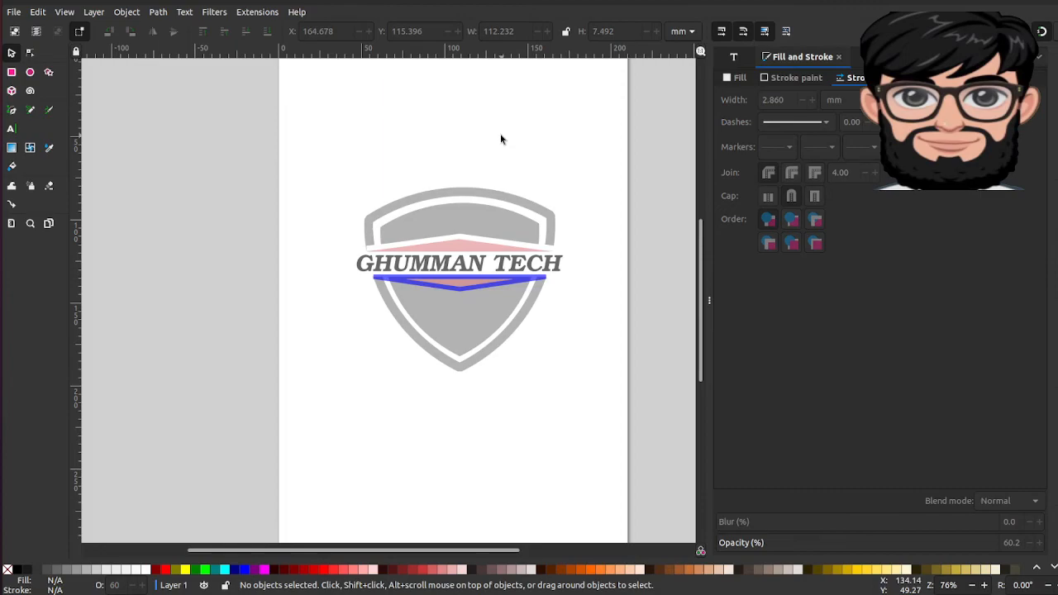
pyautogui.click(452, 248)
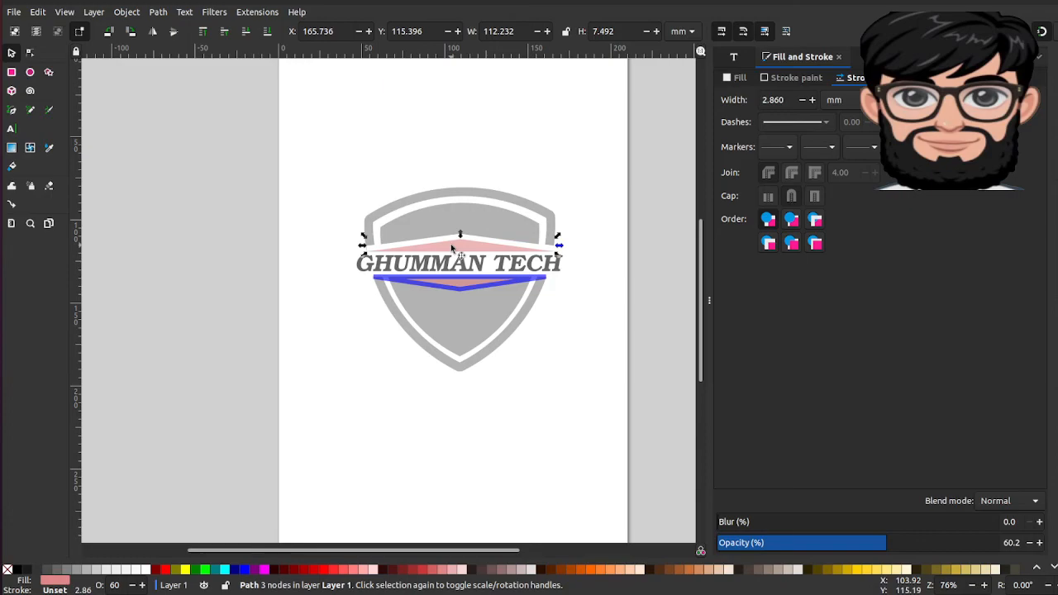
pyautogui.click(447, 163)
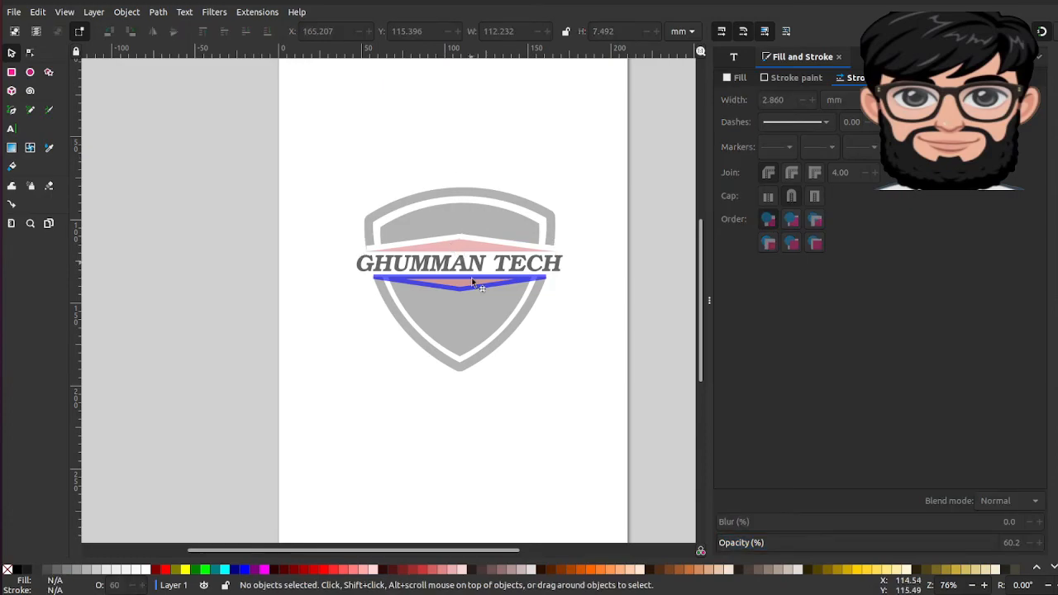
# - Convert the lower pink triangle's blue stroke to a path and ungroup it from the fill
pyautogui.click(468, 286)
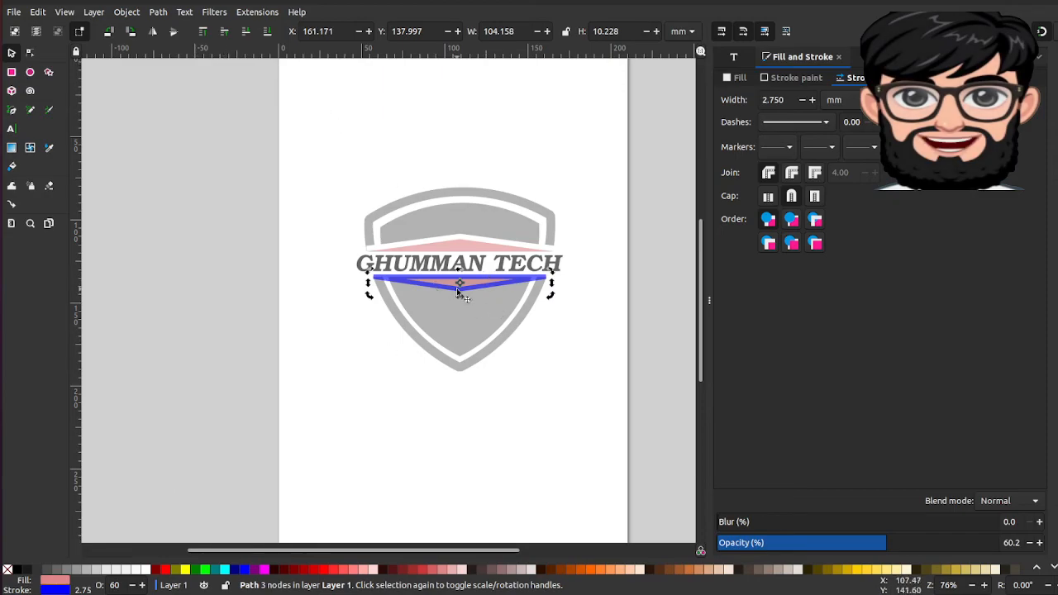
pyautogui.click(158, 14)
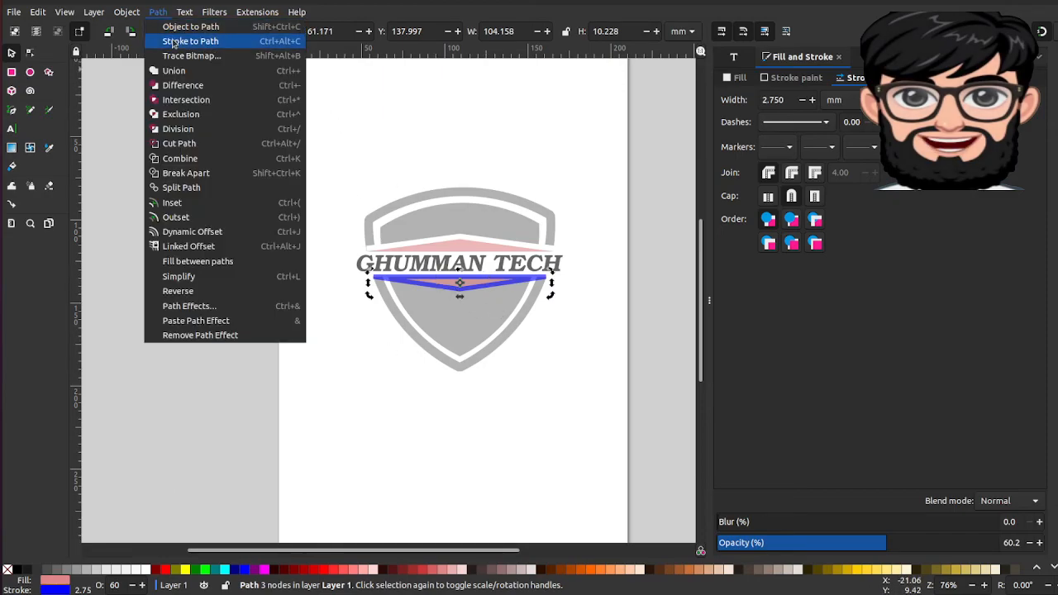
pyautogui.click(177, 42)
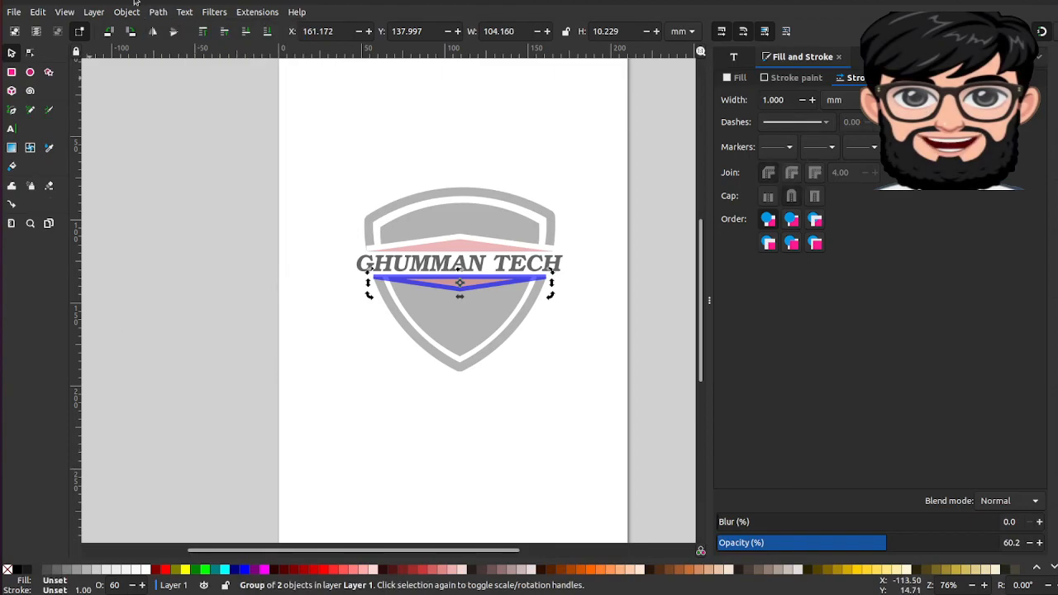
pyautogui.click(128, 12)
pyautogui.click(145, 122)
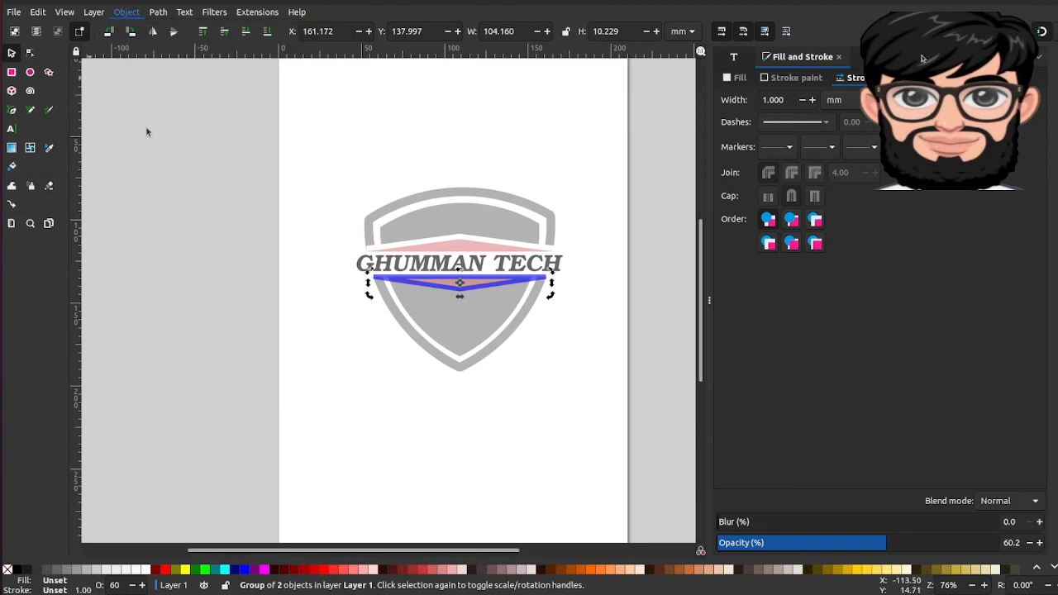
pyautogui.click(477, 287)
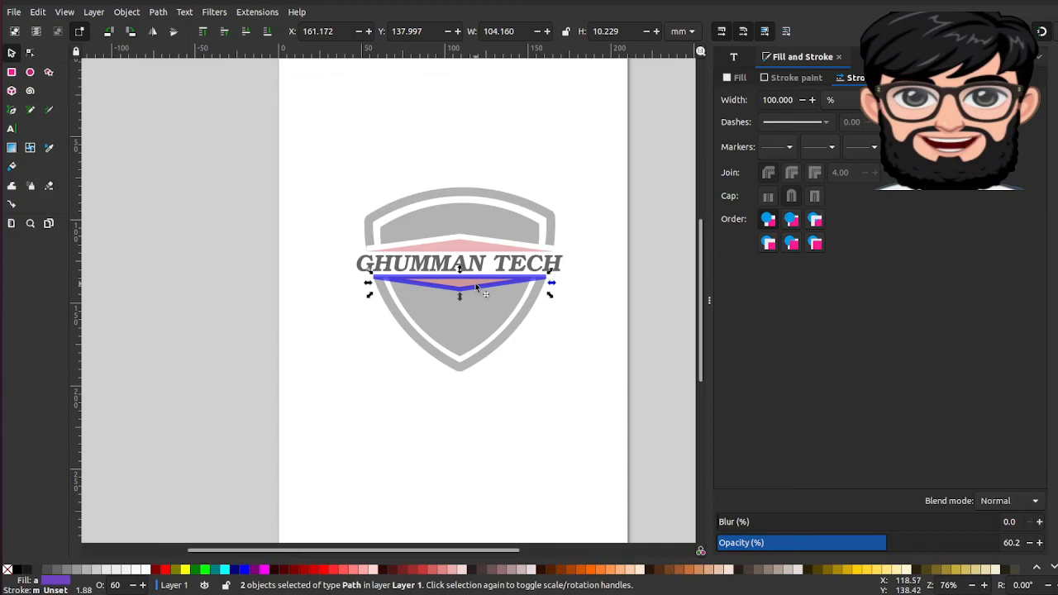
# - Move the lower blue outline and pink triangle apart, placing both below the shield with the pink triangle lowest
pyautogui.click(495, 333)
pyautogui.click(471, 284)
pyautogui.moveTo(471, 284); pyautogui.dragTo(470, 383)
pyautogui.moveTo(472, 285); pyautogui.dragTo(480, 415)
# - Move the blue outline back up beneath GHUMMAN TECH to Y 139.372 mm and paste a copy aligned exactly over it
pyautogui.click(480, 374)
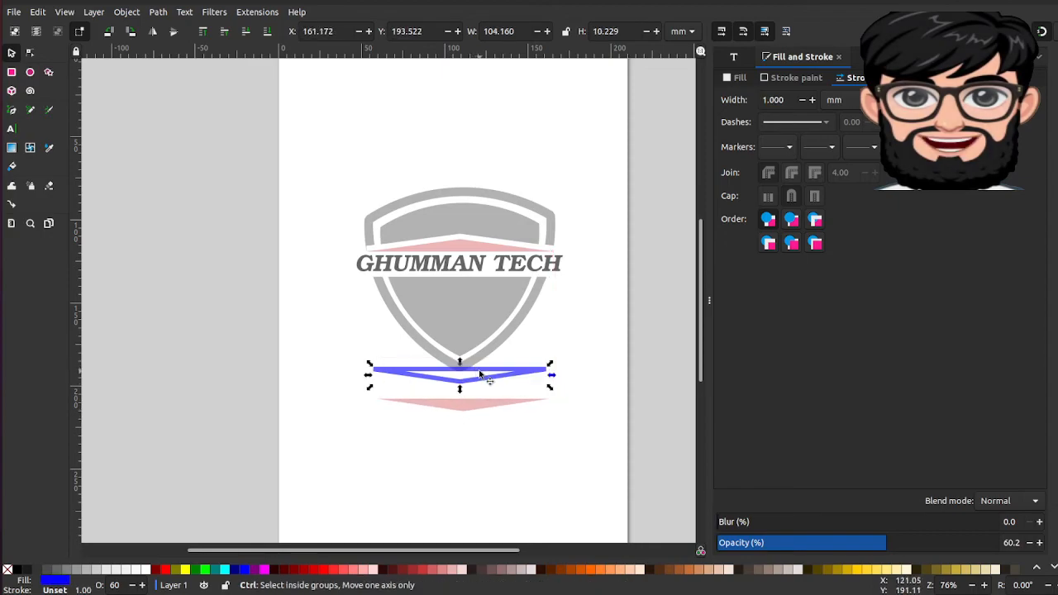
pyautogui.moveTo(485, 373); pyautogui.dragTo(485, 287)
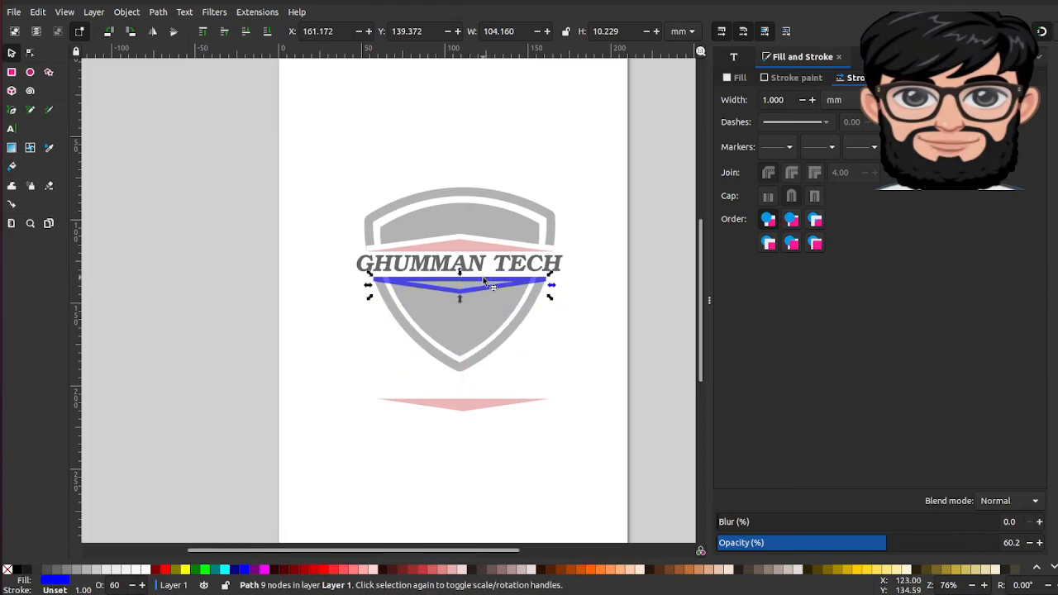
pyautogui.hotkey('ctrl', 'v')
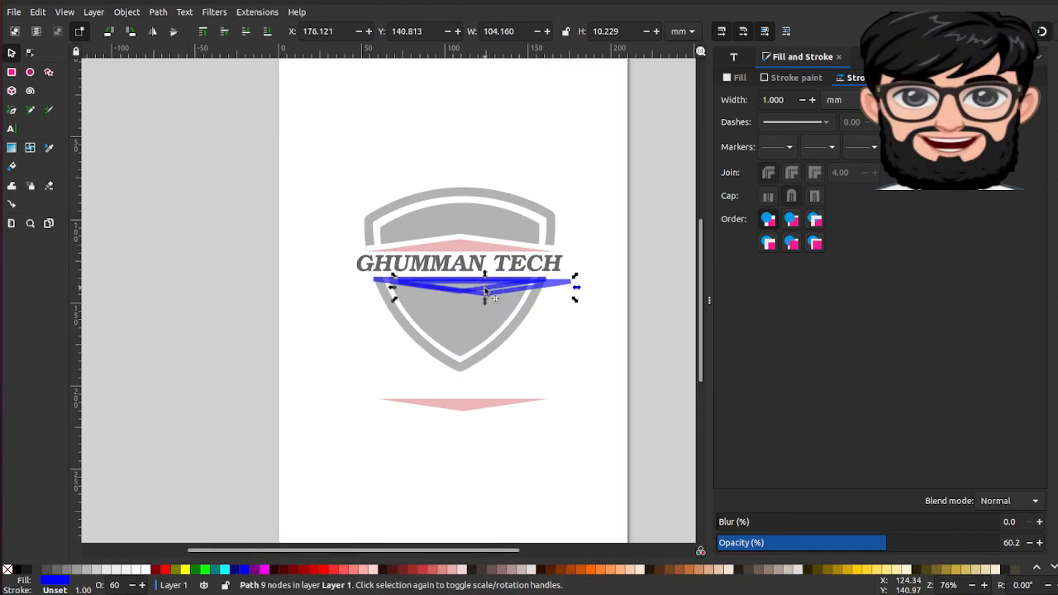
pyautogui.moveTo(509, 293); pyautogui.dragTo(477, 296)
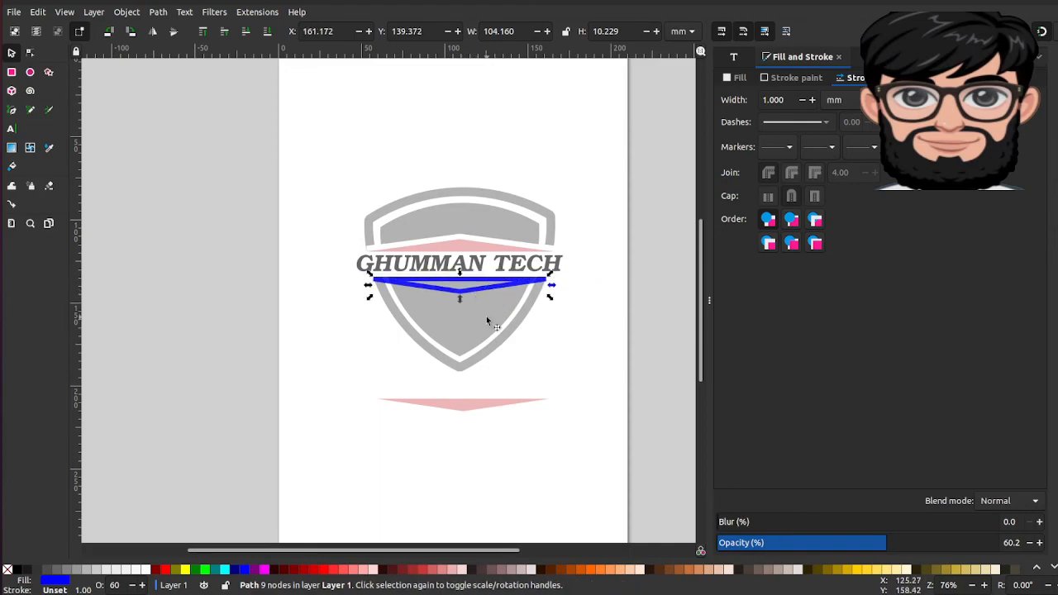
# - Subtract one of the stacked lower blue outlines from the outer shield border with Difference
pyautogui.keyDown('shift'); pyautogui.click(504, 350); pyautogui.keyUp('shift')
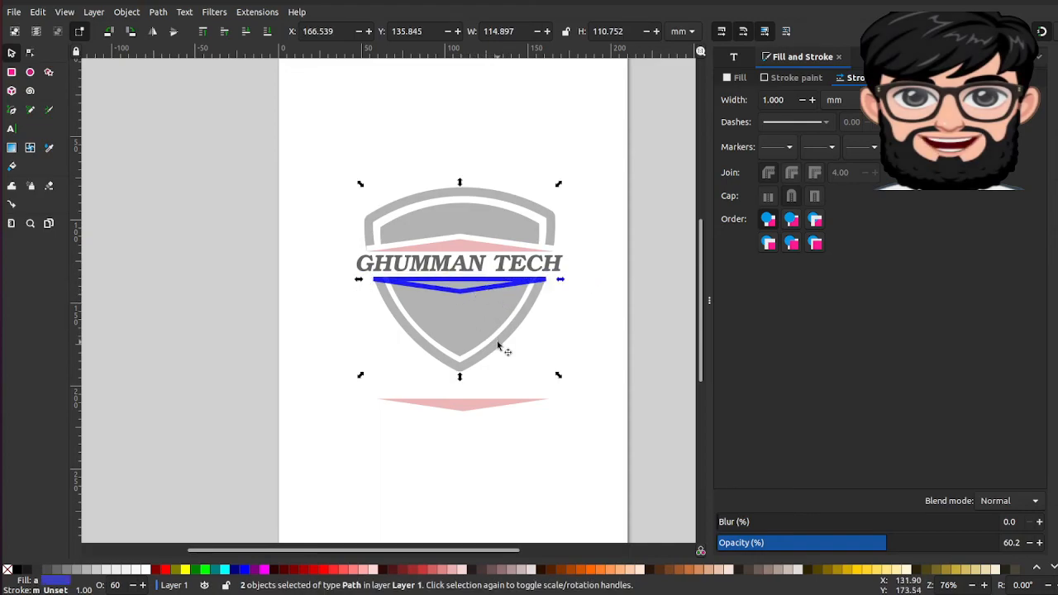
pyautogui.click(156, 13)
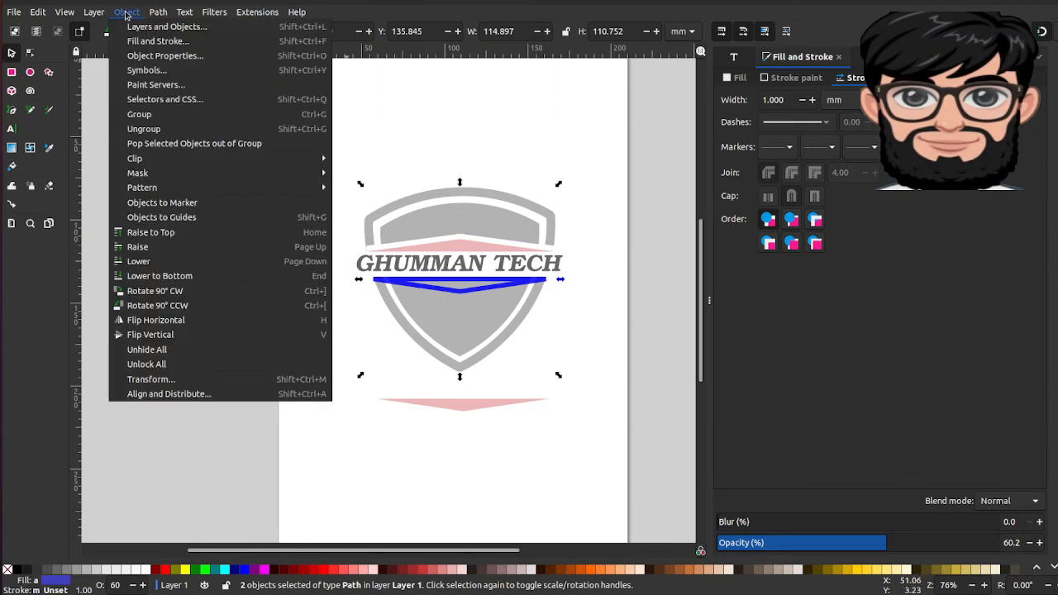
pyautogui.click(184, 86)
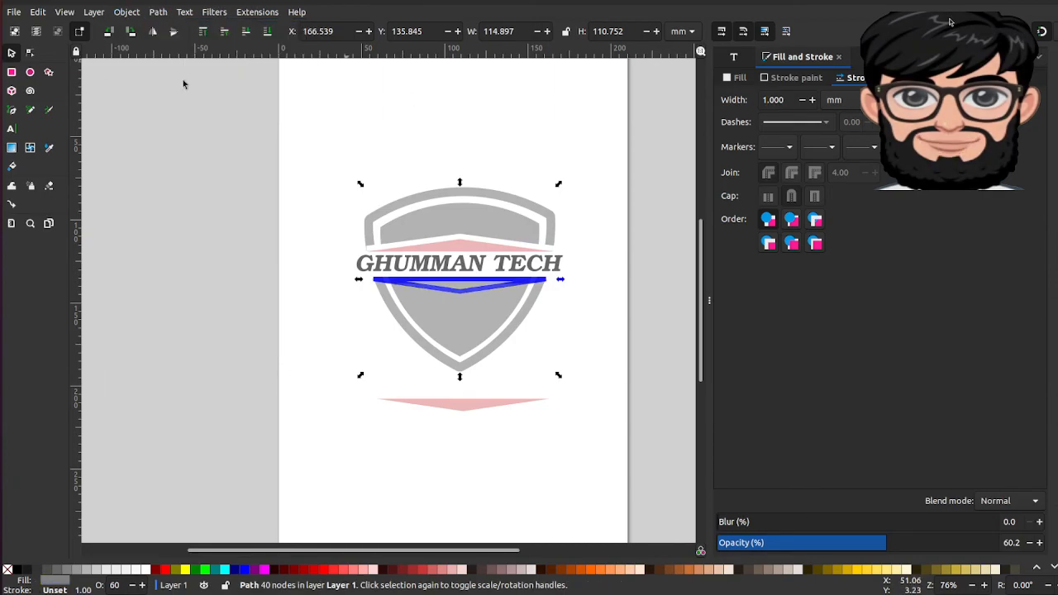
# - Cut the remaining lower blue outline out of the inner grey shield with Difference
pyautogui.keyDown('shift'); pyautogui.click(480, 319); pyautogui.keyUp('shift')
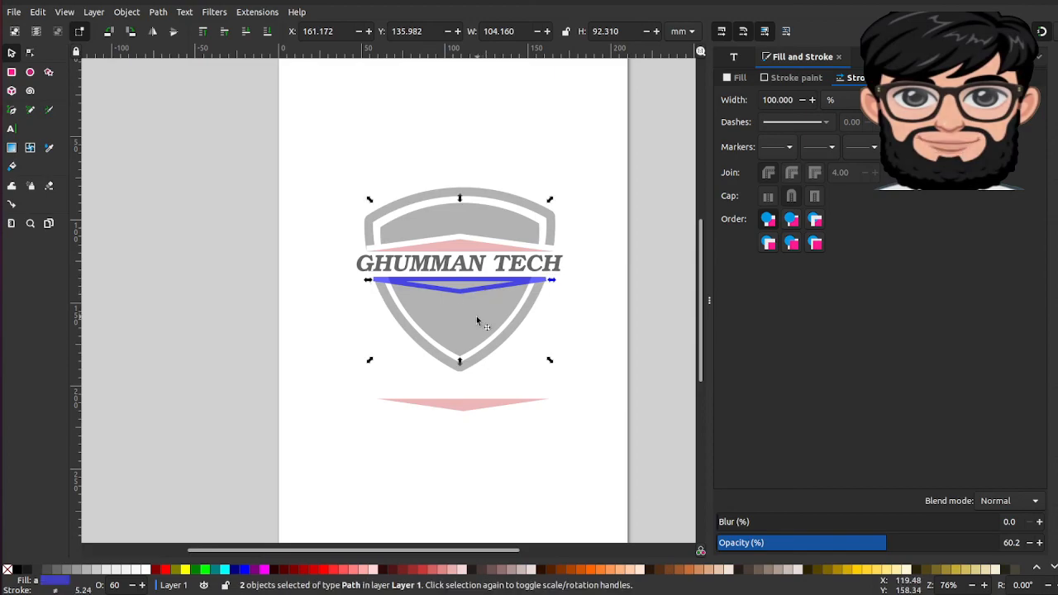
pyautogui.click(158, 13)
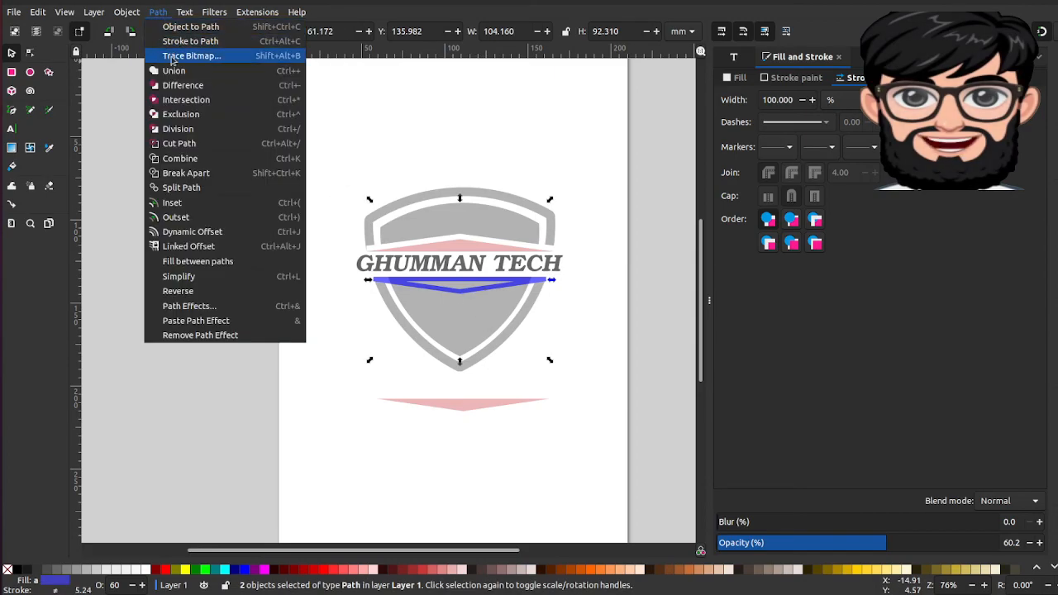
pyautogui.click(180, 85)
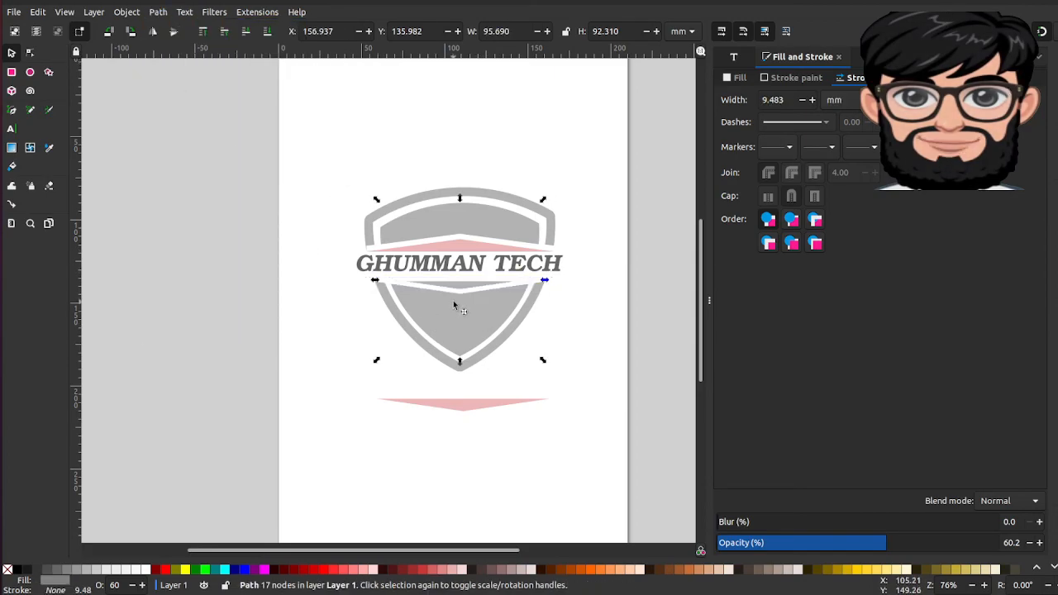
# - Duplicate the pink triangle below the shield and move the copy up to the lower cut, at X 160.974 mm and Y 140.754 mm
pyautogui.click(472, 406)
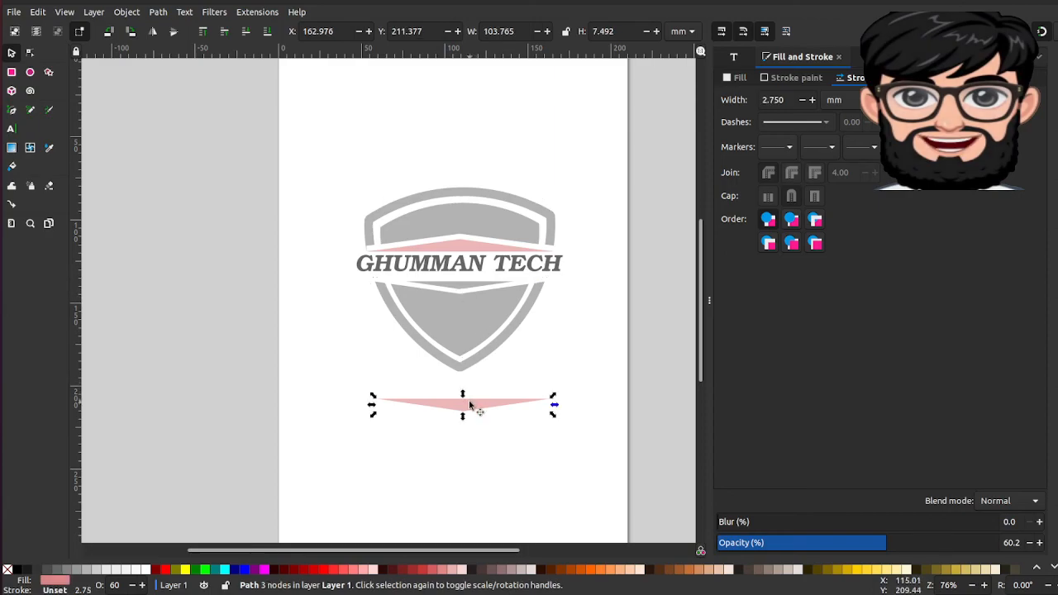
pyautogui.click(470, 405)
pyautogui.moveTo(470, 405); pyautogui.dragTo(457, 282)
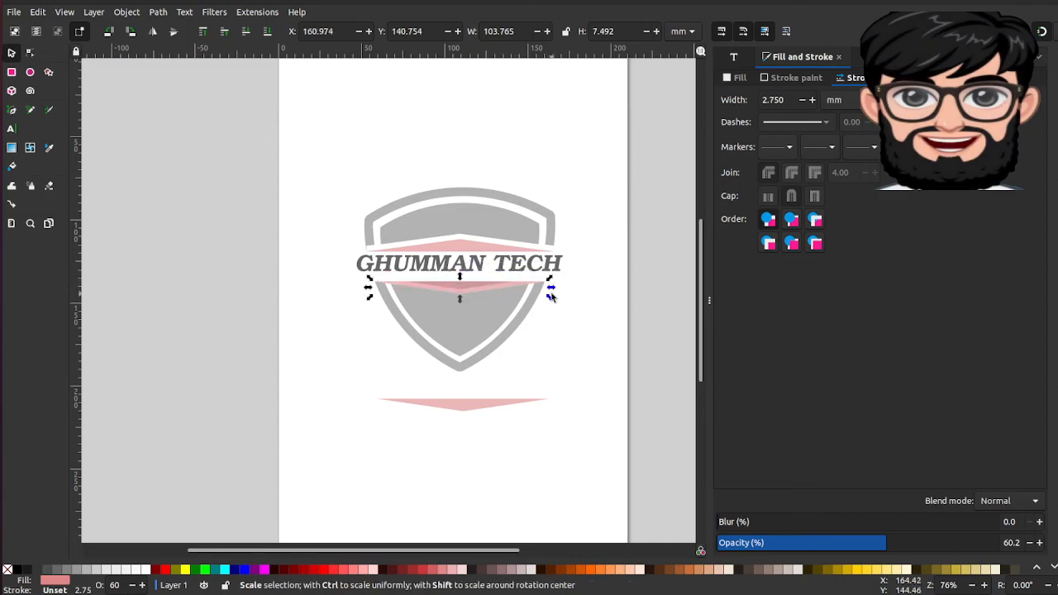
# - Subtract the pink triangle copy in the lower cut from the inner grey shield with Difference
pyautogui.keyDown('shift'); pyautogui.click(494, 310); pyautogui.keyUp('shift')
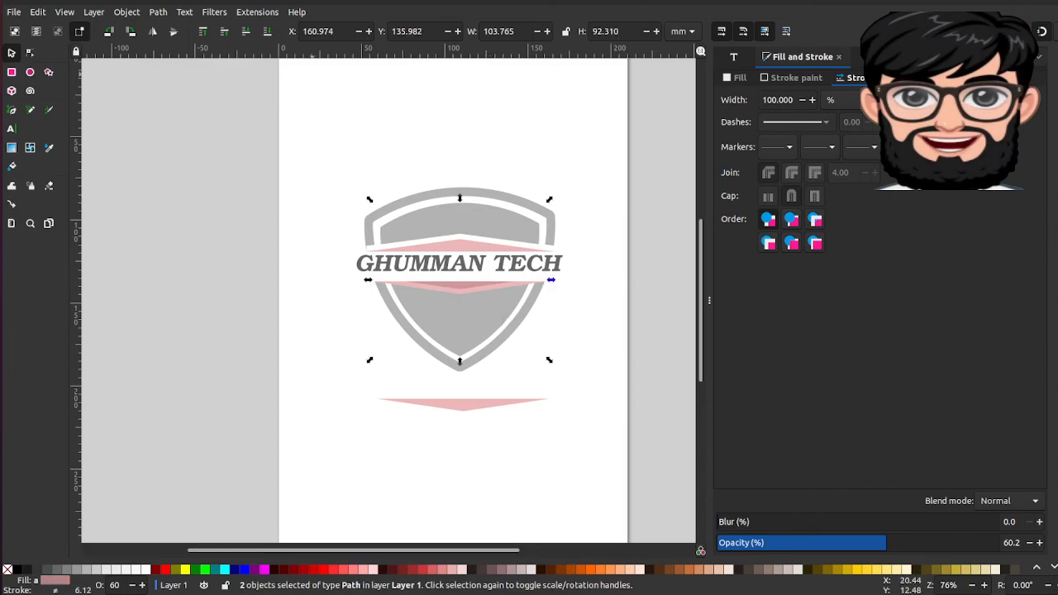
pyautogui.click(158, 11)
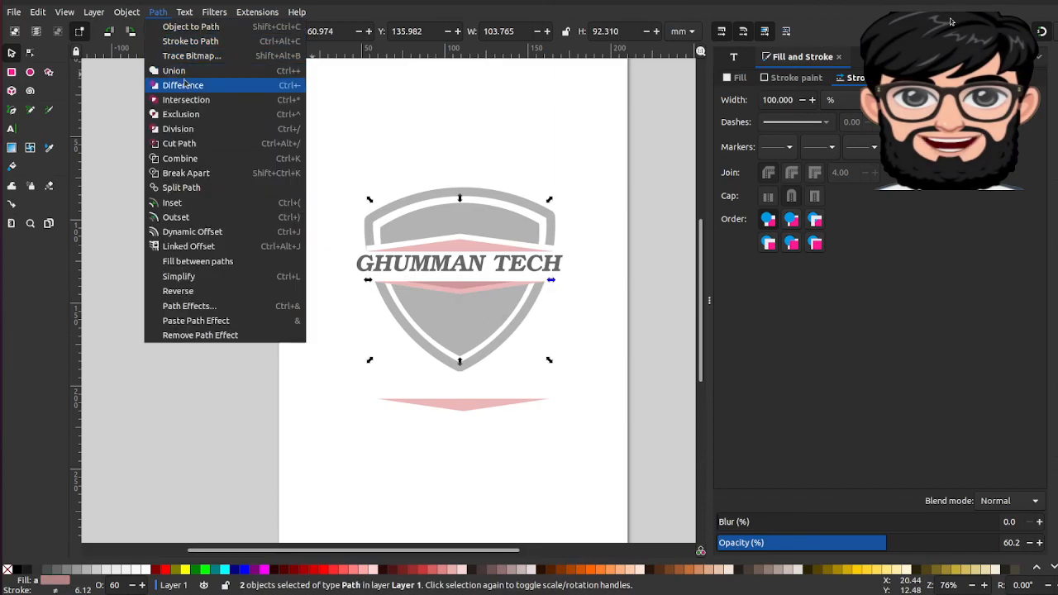
pyautogui.click(185, 84)
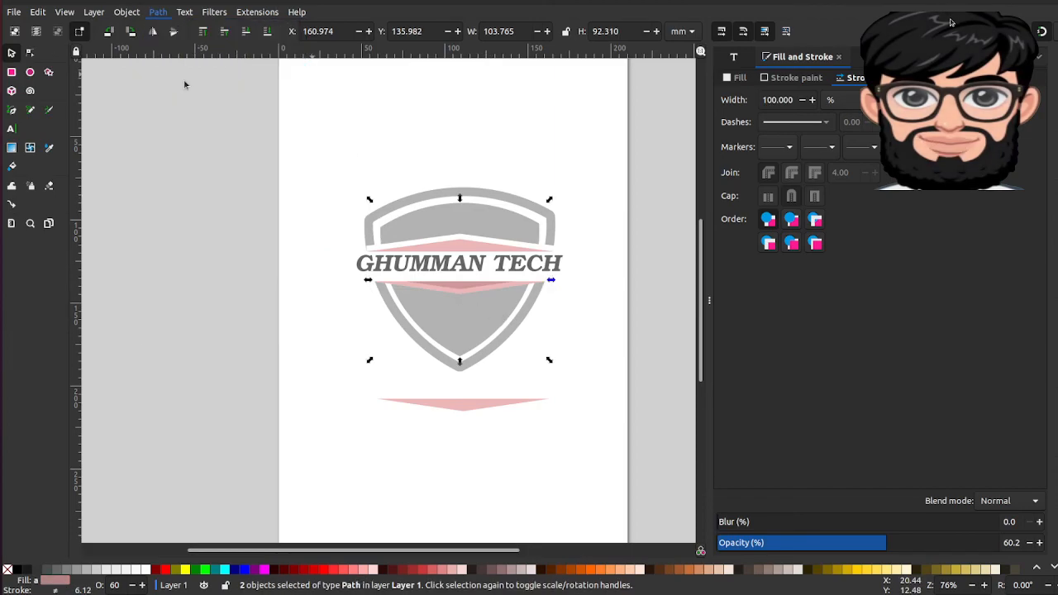
# - Move the pink triangle below the shield straight up into the lower gap under GHUMMAN TECH, at Y 137.294 mm
pyautogui.click(486, 409)
pyautogui.press('Up')
pyautogui.press('Up')
pyautogui.press('Up')
pyautogui.press('Up')
pyautogui.press('Up')
pyautogui.press('Up')
pyautogui.press('Up')
pyautogui.press('Up')
pyautogui.press('Up')
pyautogui.press('Up')
pyautogui.press('Up')
pyautogui.press('Up')
pyautogui.press('Up')
pyautogui.press('Up')
pyautogui.press('Up')
pyautogui.press('Up')
pyautogui.press('Up')
pyautogui.press('Up')
pyautogui.press('Up')
pyautogui.press('Up')
pyautogui.press('Up')
pyautogui.press('Up')
pyautogui.press('Up')
pyautogui.press('Up')
pyautogui.press('Up')
pyautogui.press('Up')
pyautogui.press('Up')
pyautogui.press('Up')
pyautogui.press('Up')
pyautogui.press('Up')
pyautogui.press('Up')
pyautogui.press('Up')
pyautogui.press('Up')
pyautogui.press('Up')
pyautogui.press('Up')
pyautogui.press('Up')
pyautogui.press('Up')
pyautogui.press('Up')
pyautogui.press('Up')
pyautogui.press('Up')
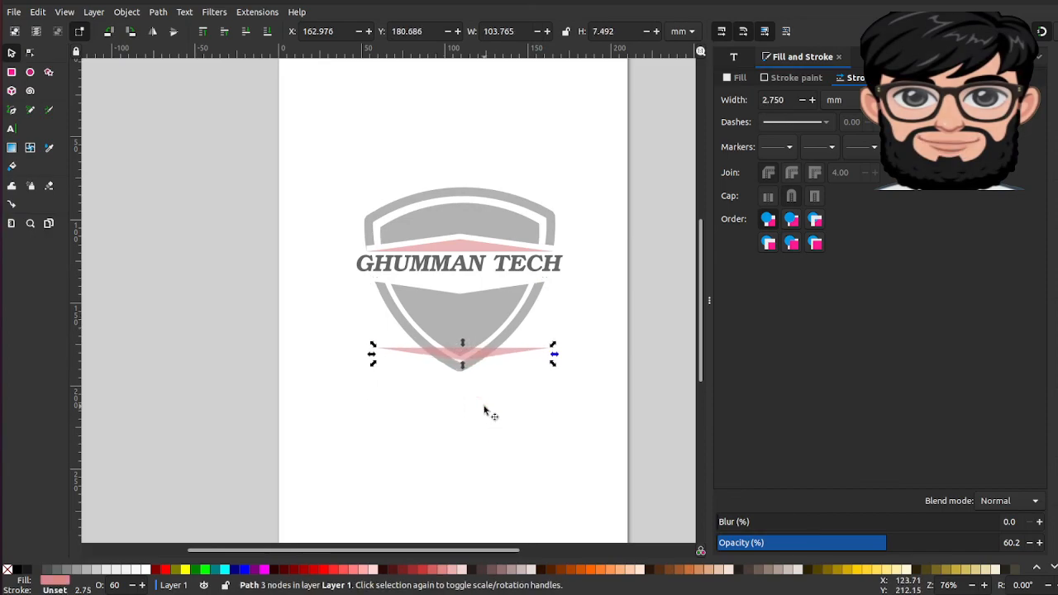
pyautogui.press('Up')
pyautogui.press('Up')
pyautogui.press('Up')
pyautogui.press('Up')
pyautogui.press('Up')
pyautogui.press('Up')
pyautogui.press('Up')
pyautogui.press('Up')
pyautogui.press('Up')
pyautogui.press('Up')
pyautogui.press('Up')
pyautogui.press('Up')
pyautogui.press('Up')
pyautogui.press('Up')
pyautogui.press('Up')
pyautogui.press('Up')
pyautogui.press('Up')
pyautogui.press('Up')
pyautogui.press('Up')
pyautogui.press('Up')
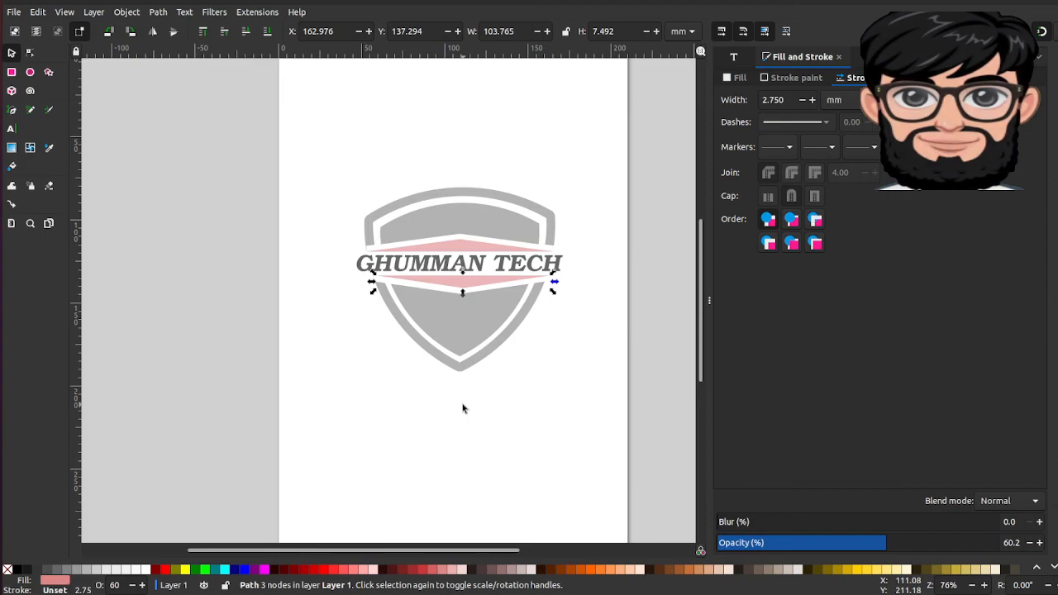
pyautogui.press('Escape')
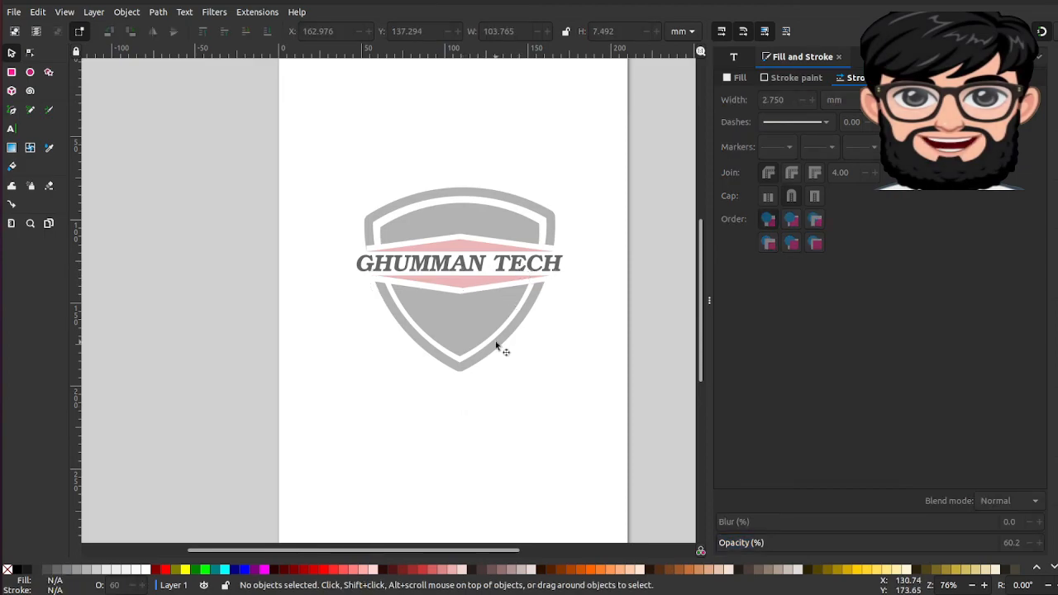
# - Fill both pink triangles around GHUMMAN TECH with black at full opacity
pyautogui.click(463, 288)
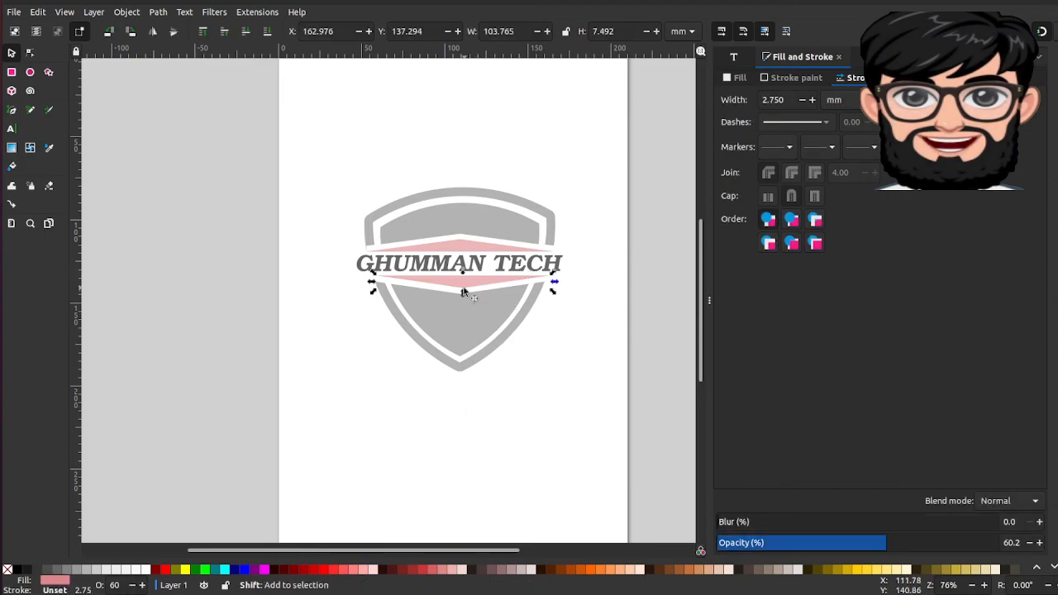
pyautogui.keyDown('shift'); pyautogui.click(466, 254); pyautogui.keyUp('shift')
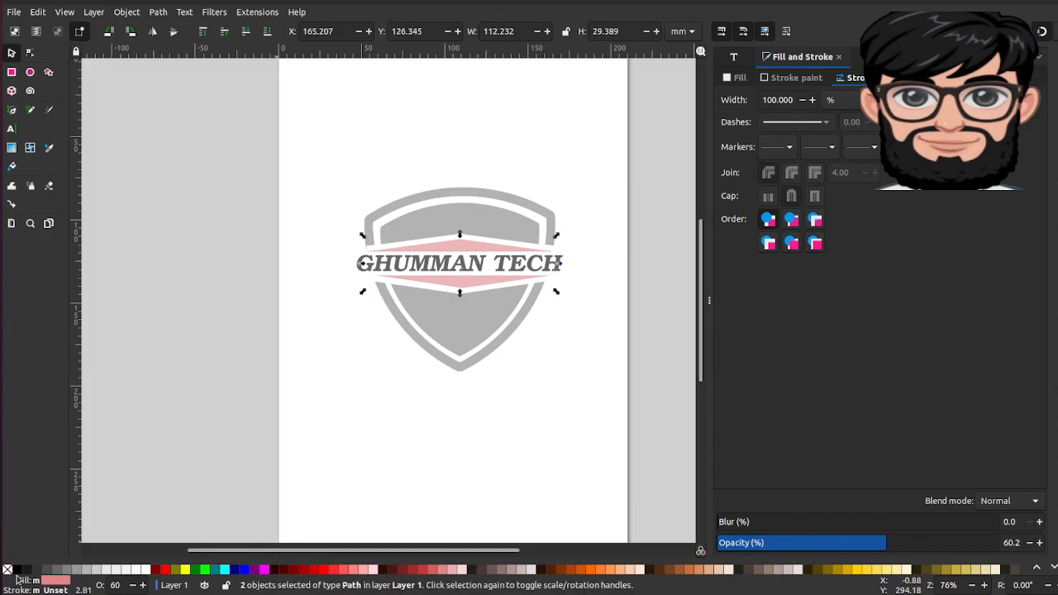
pyautogui.click(18, 570)
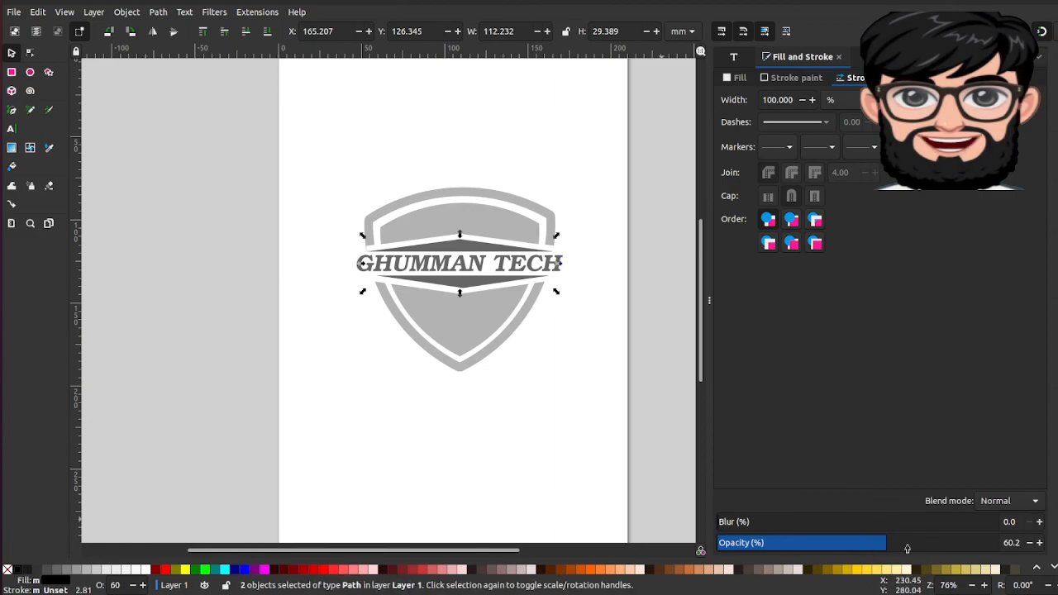
# - Give the inner grey shield a black stroke and raise its opacity to 100%
pyautogui.click(462, 329)
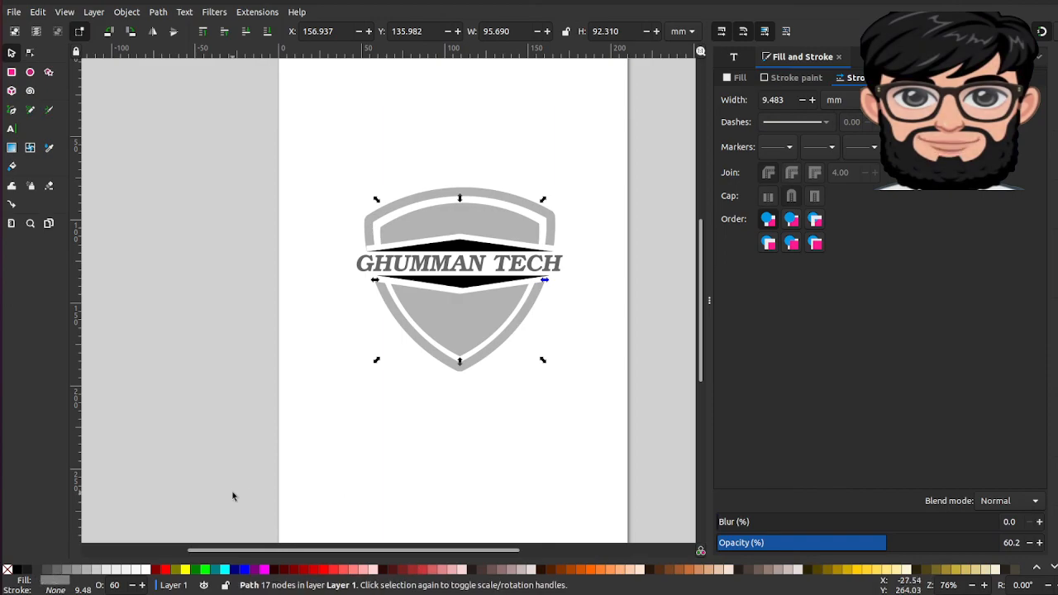
pyautogui.keyDown('shift'); pyautogui.click(17, 569); pyautogui.keyUp('shift')
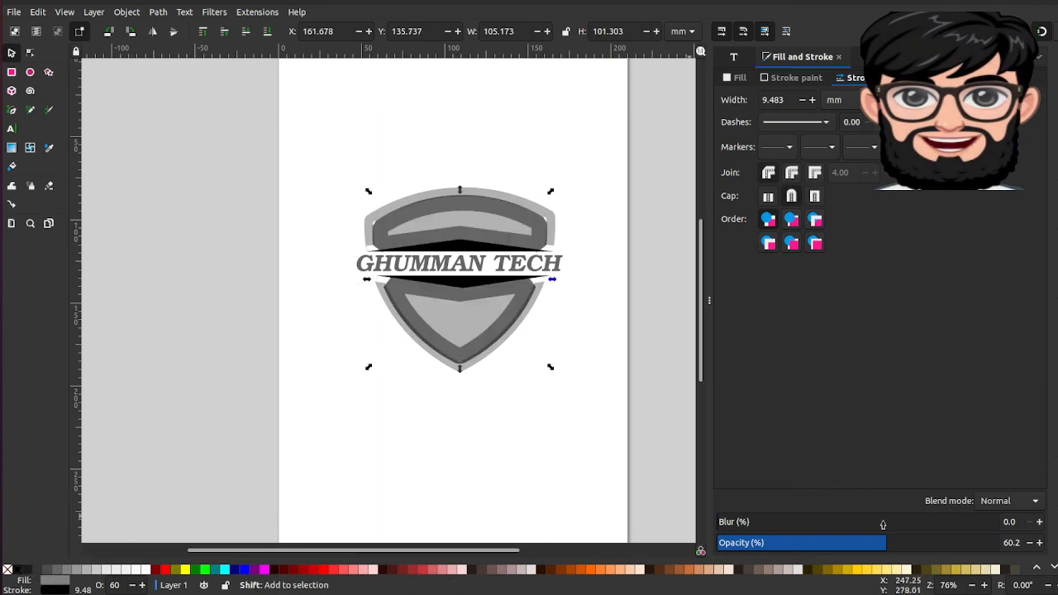
pyautogui.moveTo(886, 545); pyautogui.dragTo(1011, 545)
pyautogui.click(467, 323)
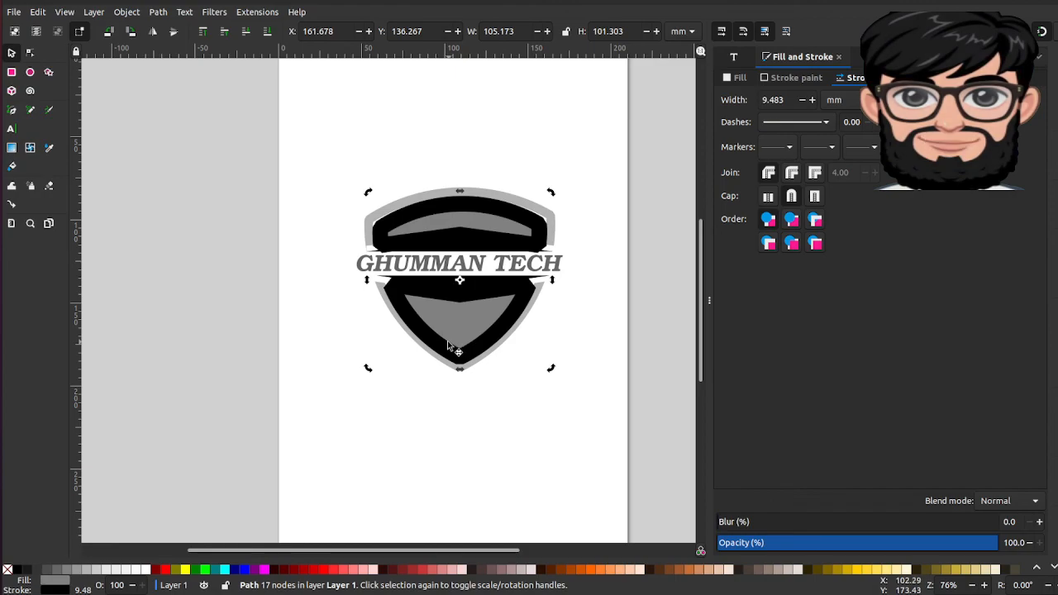
# - Undo the inner shield's recent moves, black stroke and opacity increase
pyautogui.hotkey('ctrl', 'z')
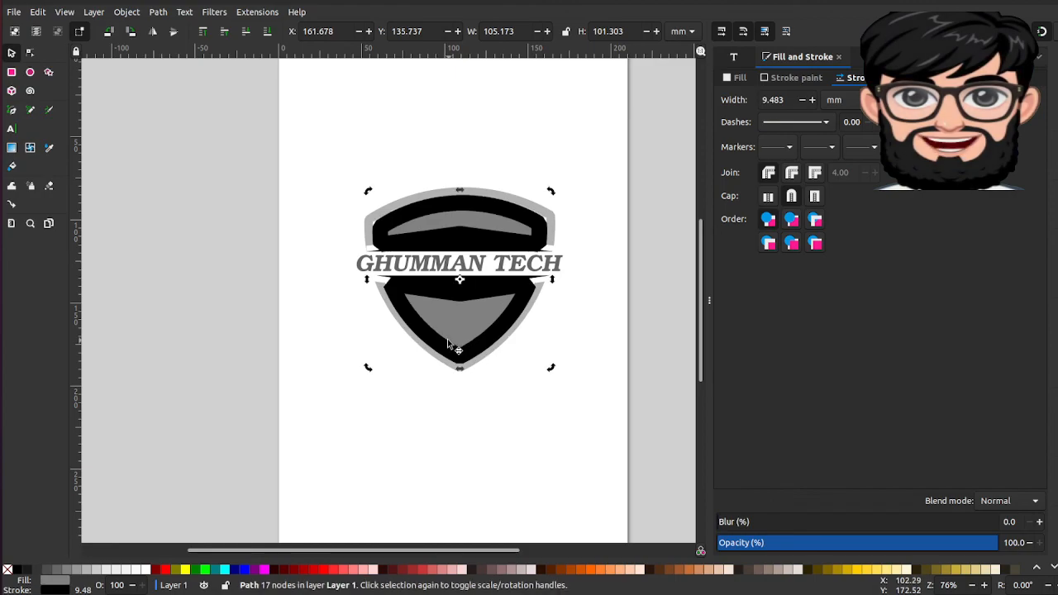
pyautogui.hotkey('ctrl', 'z')
pyautogui.hotkey('ctrl', 'z')
pyautogui.hotkey('ctrl', 'z')
pyautogui.hotkey('ctrl', 'z')
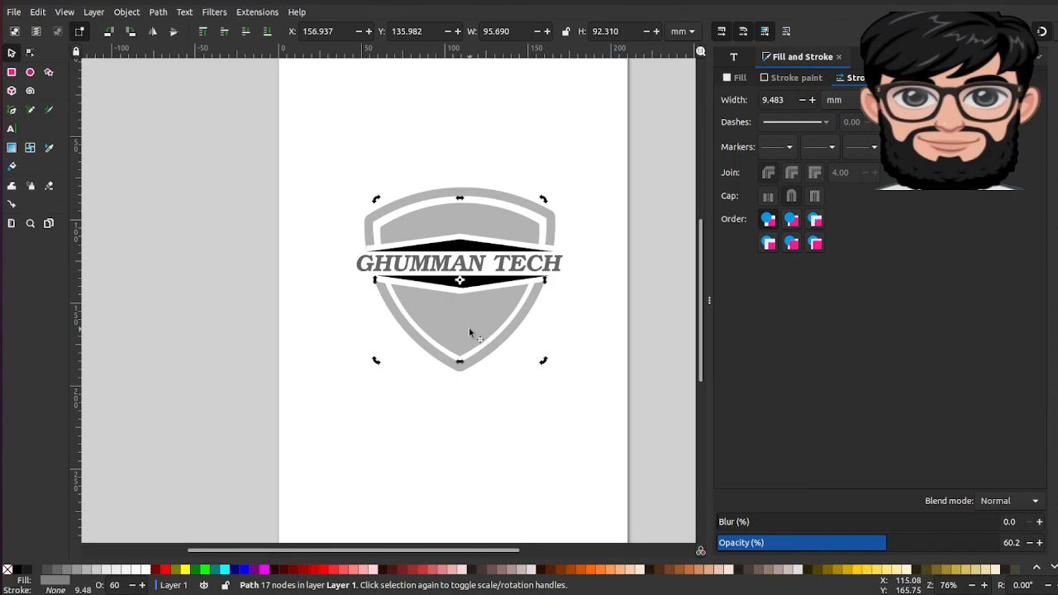
# - Fill the inner grey shield with black and set its opacity to 100%
pyautogui.click(456, 220)
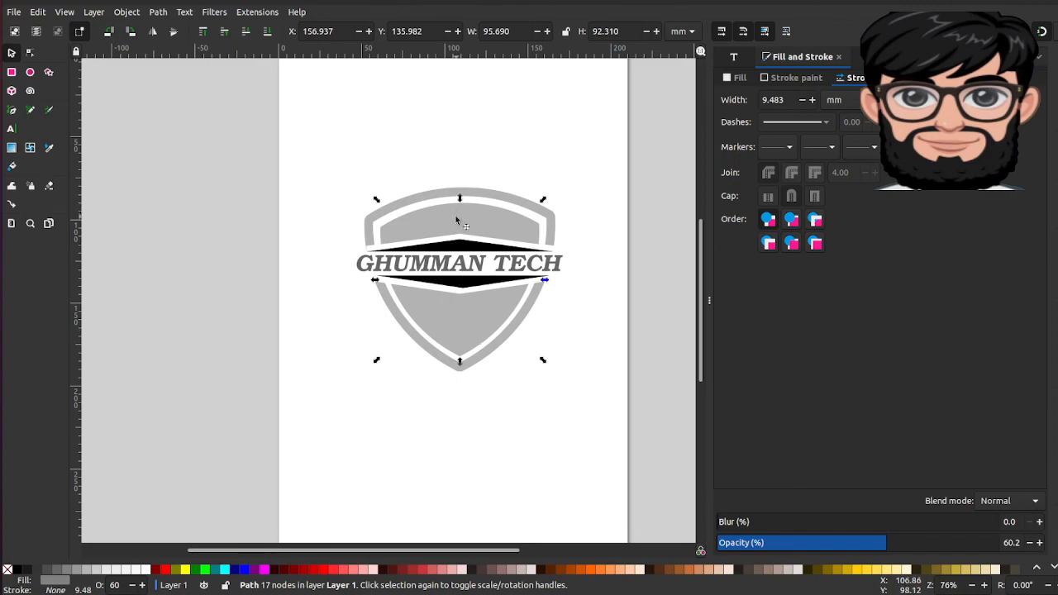
pyautogui.click(54, 581)
pyautogui.click(18, 570)
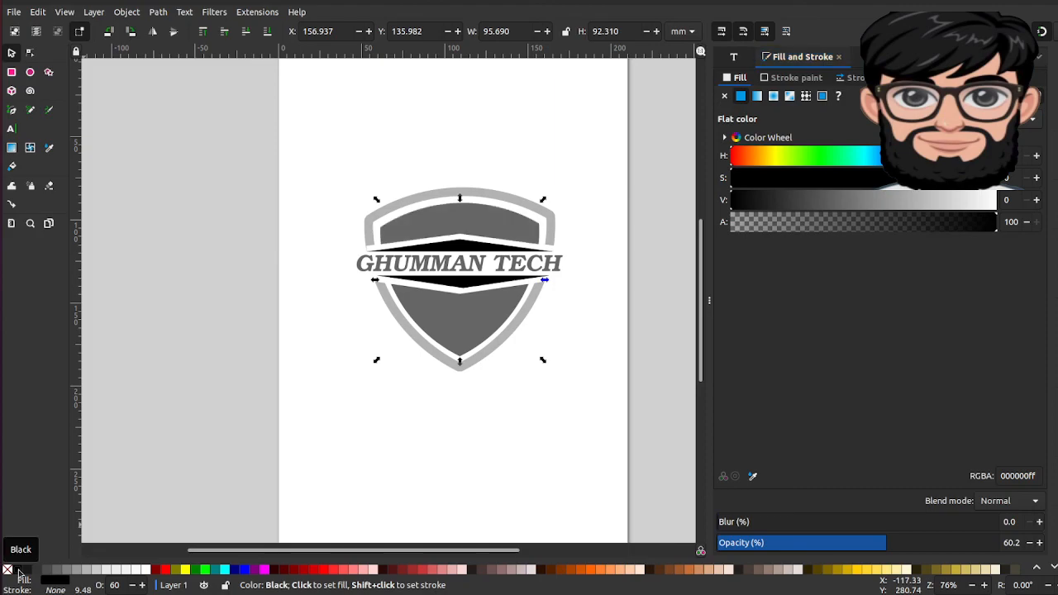
pyautogui.moveTo(870, 543); pyautogui.dragTo(1001, 542)
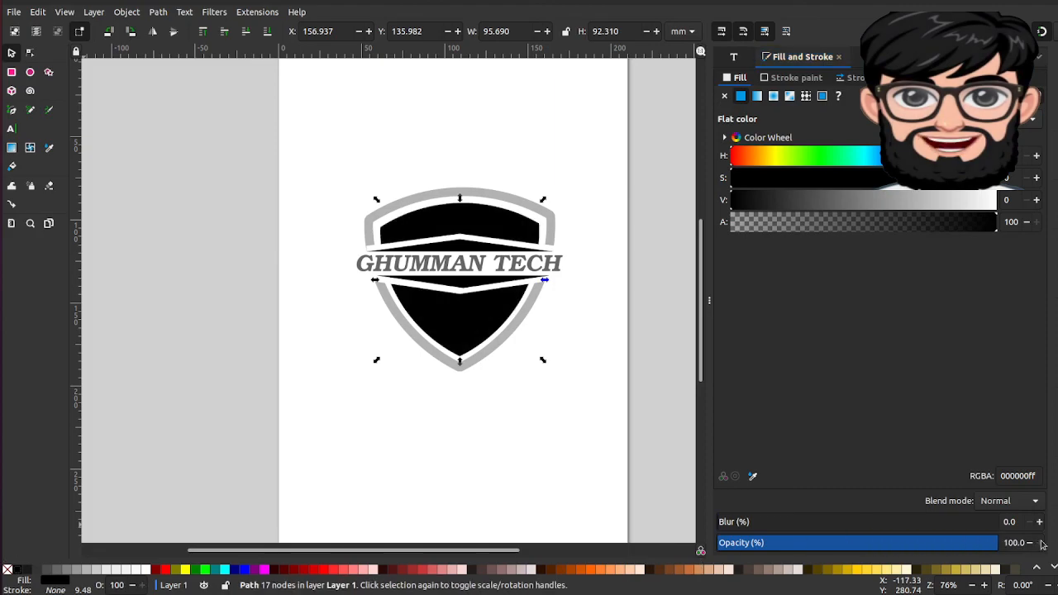
# - Fill the outer shield border with black and raise its opacity to 100%
pyautogui.click(550, 236)
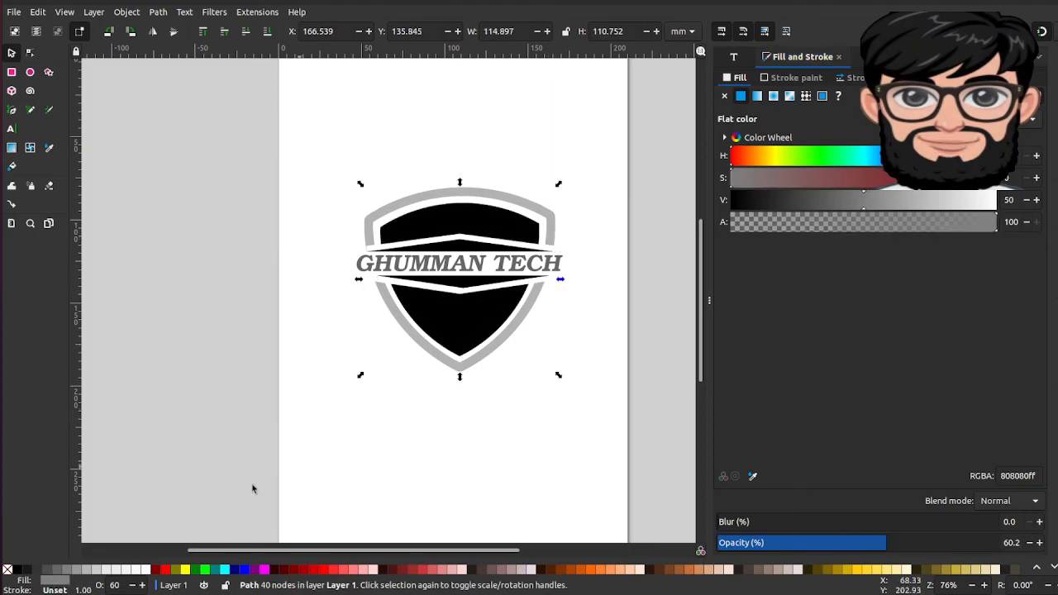
pyautogui.click(18, 571)
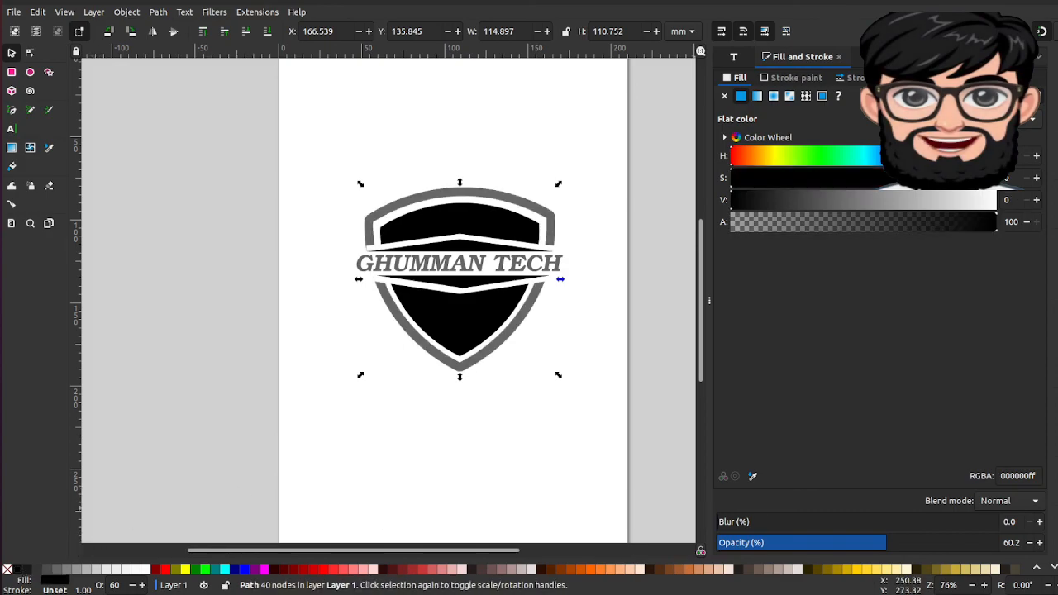
pyautogui.click(873, 546)
pyautogui.moveTo(949, 549); pyautogui.dragTo(1000, 543)
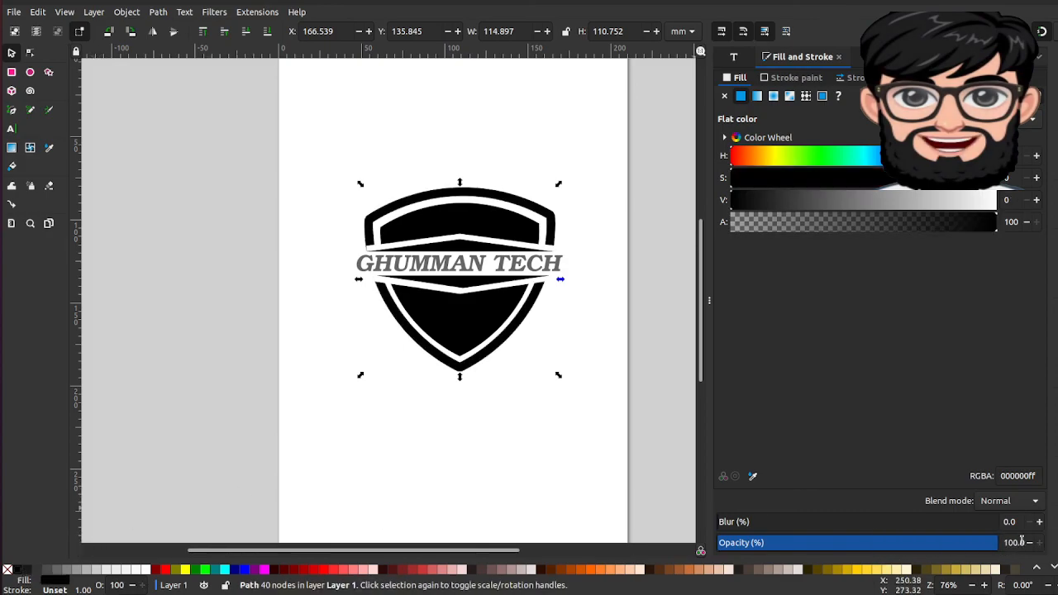
# - Raise the GHUMMAN TECH text's opacity to 100% and clear the selection
pyautogui.click(490, 265)
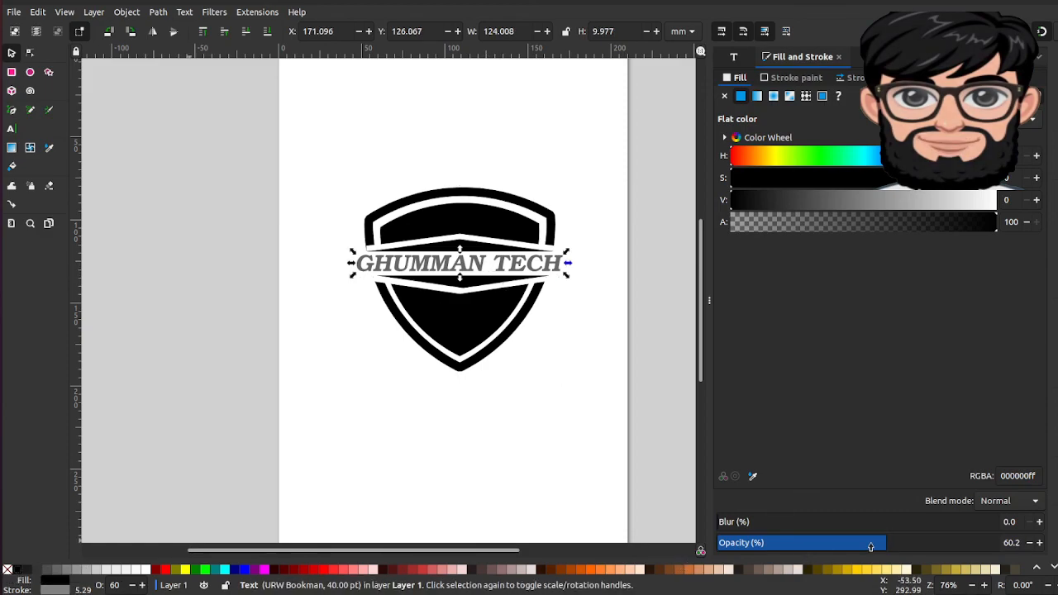
pyautogui.moveTo(988, 548); pyautogui.dragTo(1028, 540)
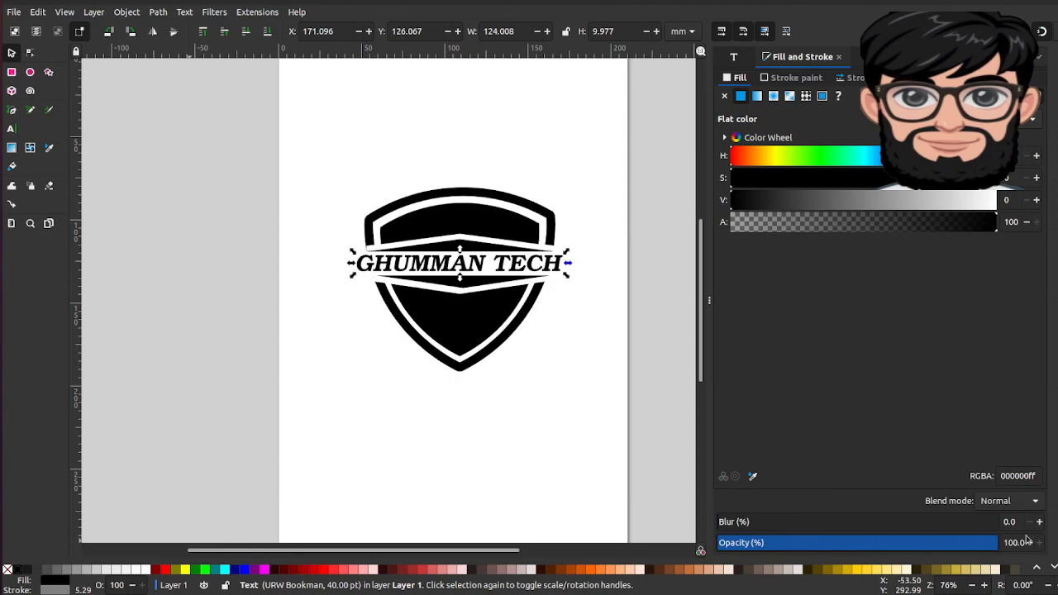
pyautogui.click(518, 473)
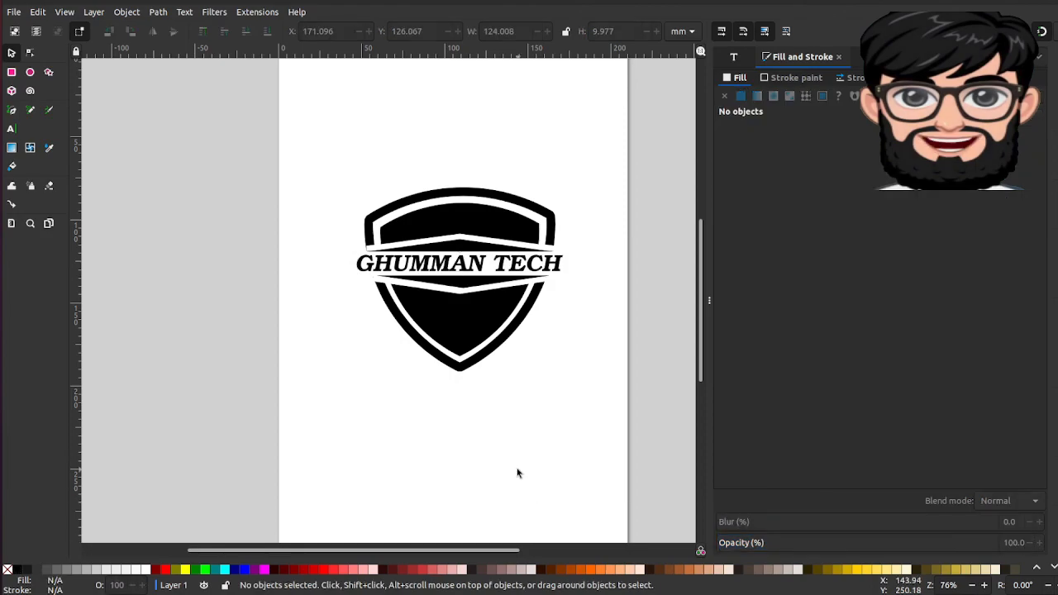